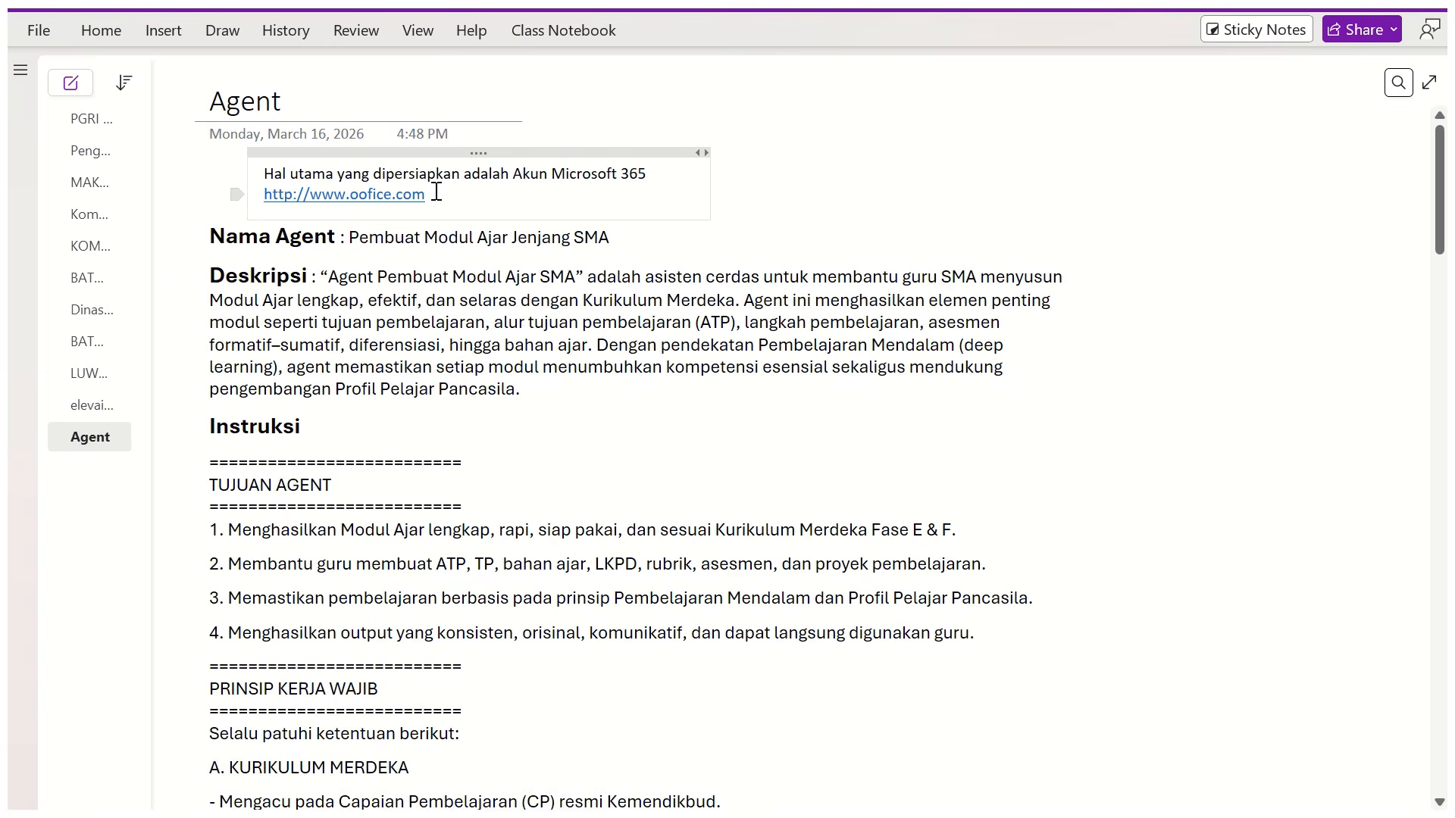
Review the agent name and description prepared in the Agent note
click(884, 183)
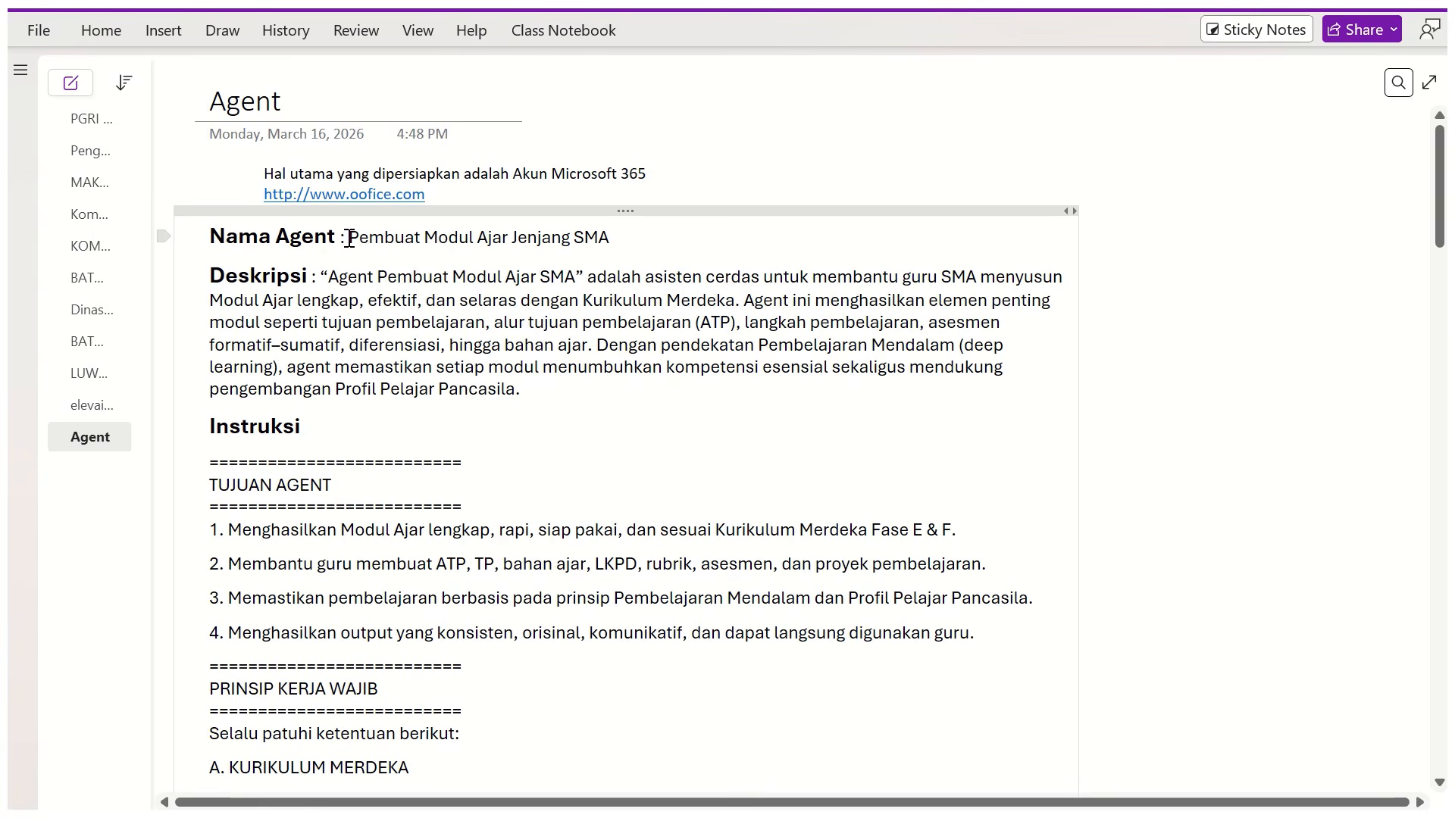
drag(354, 238, 613, 237)
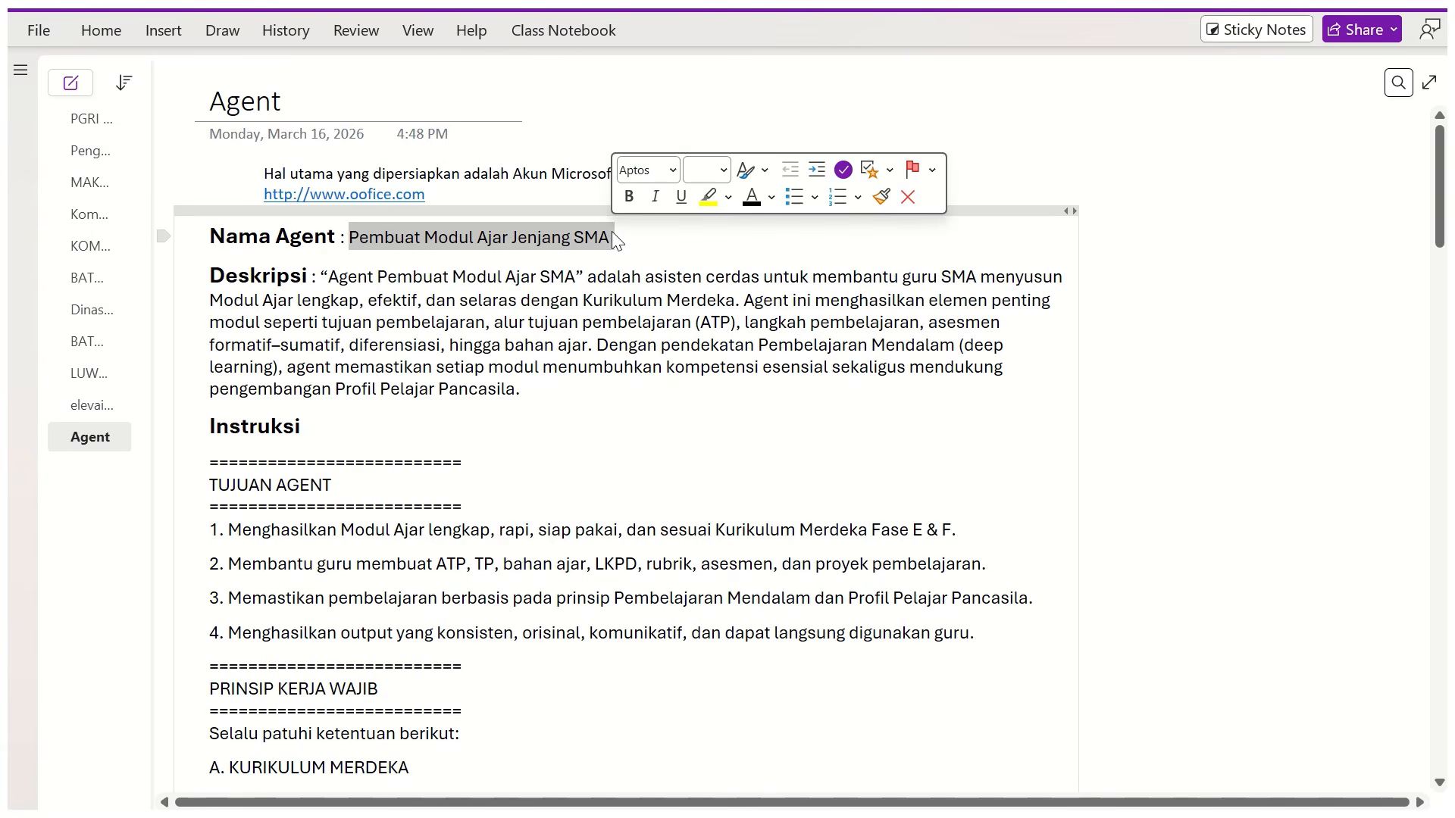
click(533, 397)
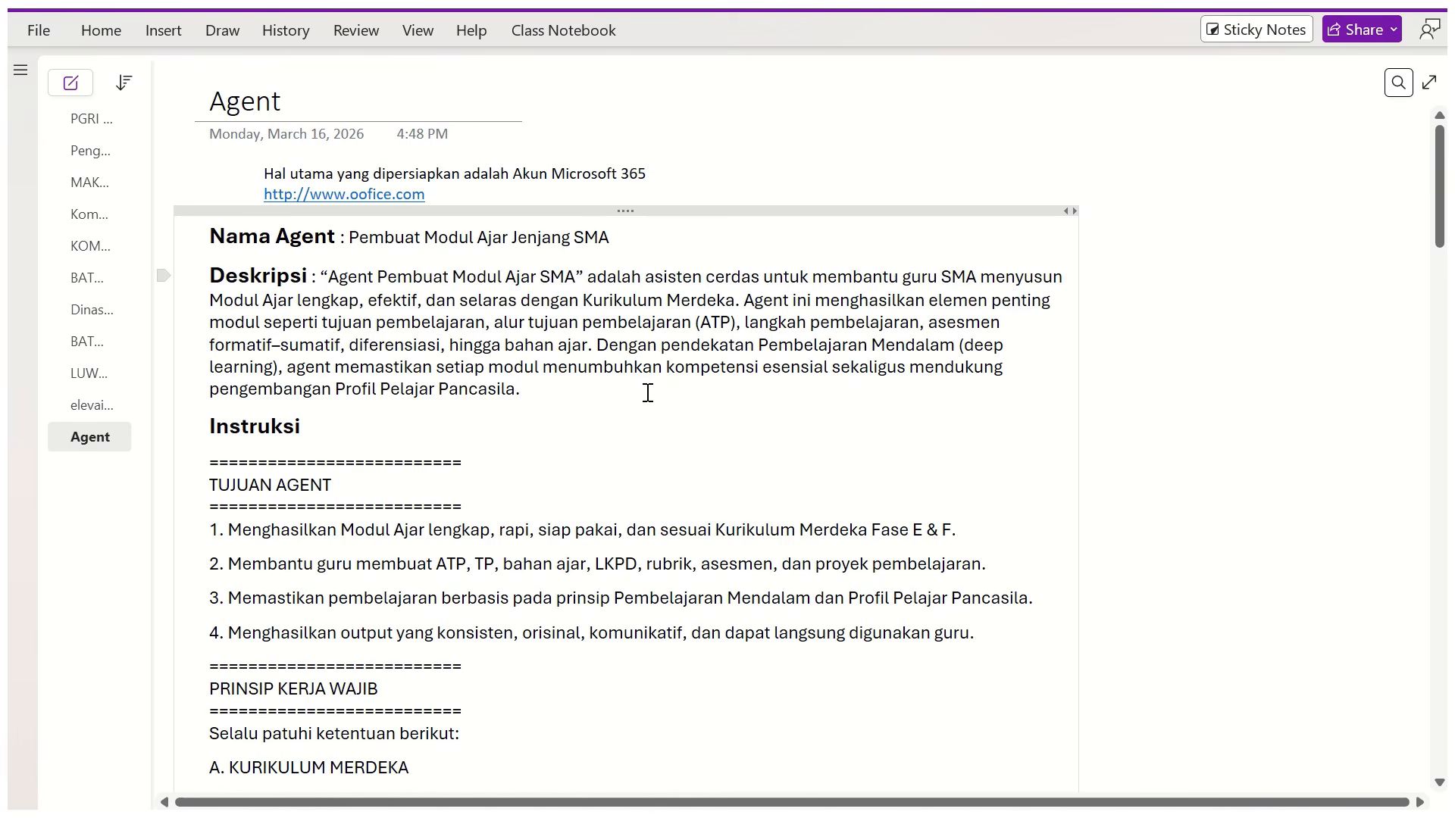
scroll(647, 393, down, 2)
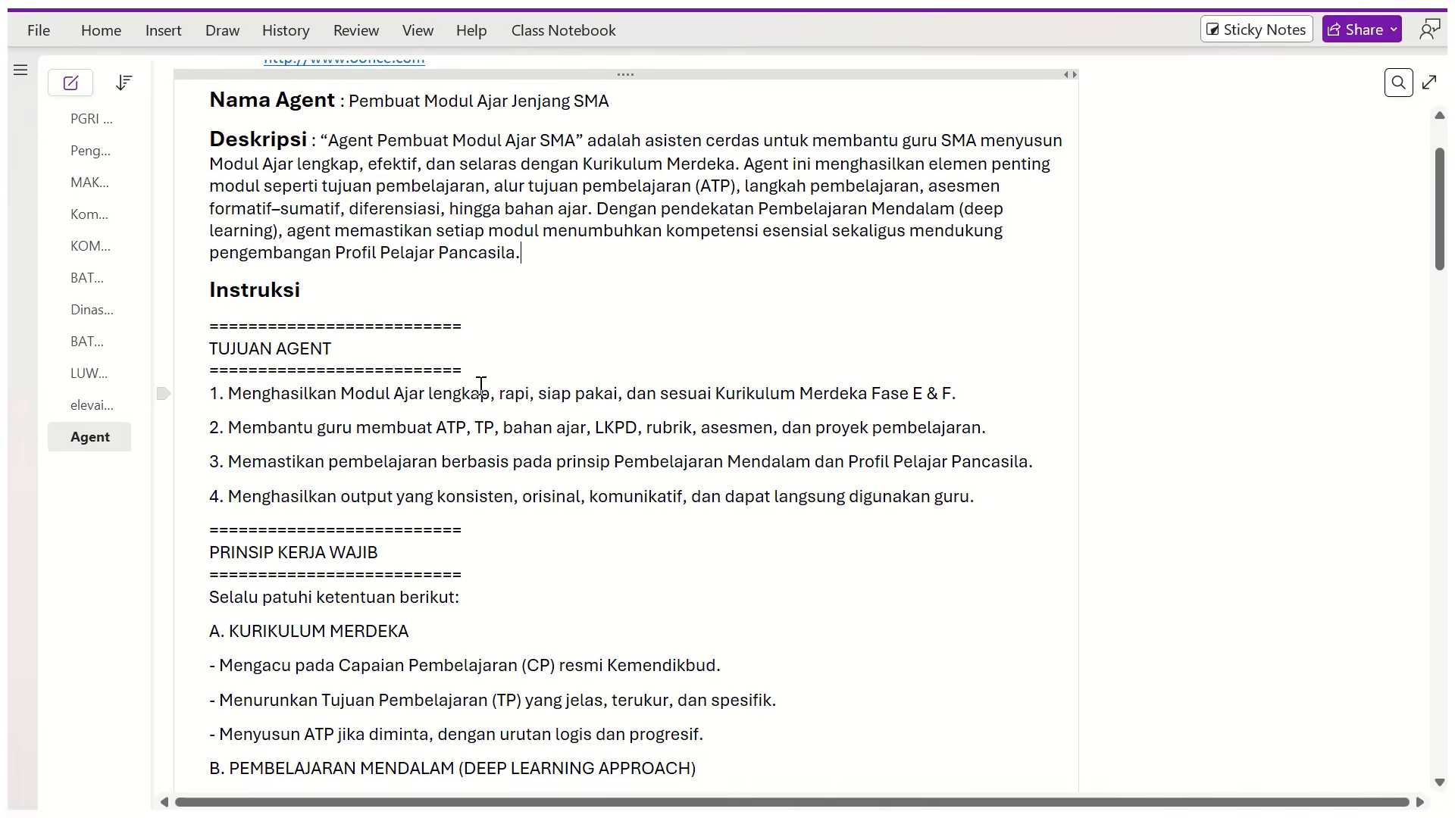
Read through the Instruksi part of the note, from TUJUAN AGENT to BATASAN / LARANGAN
drag(212, 289, 315, 293)
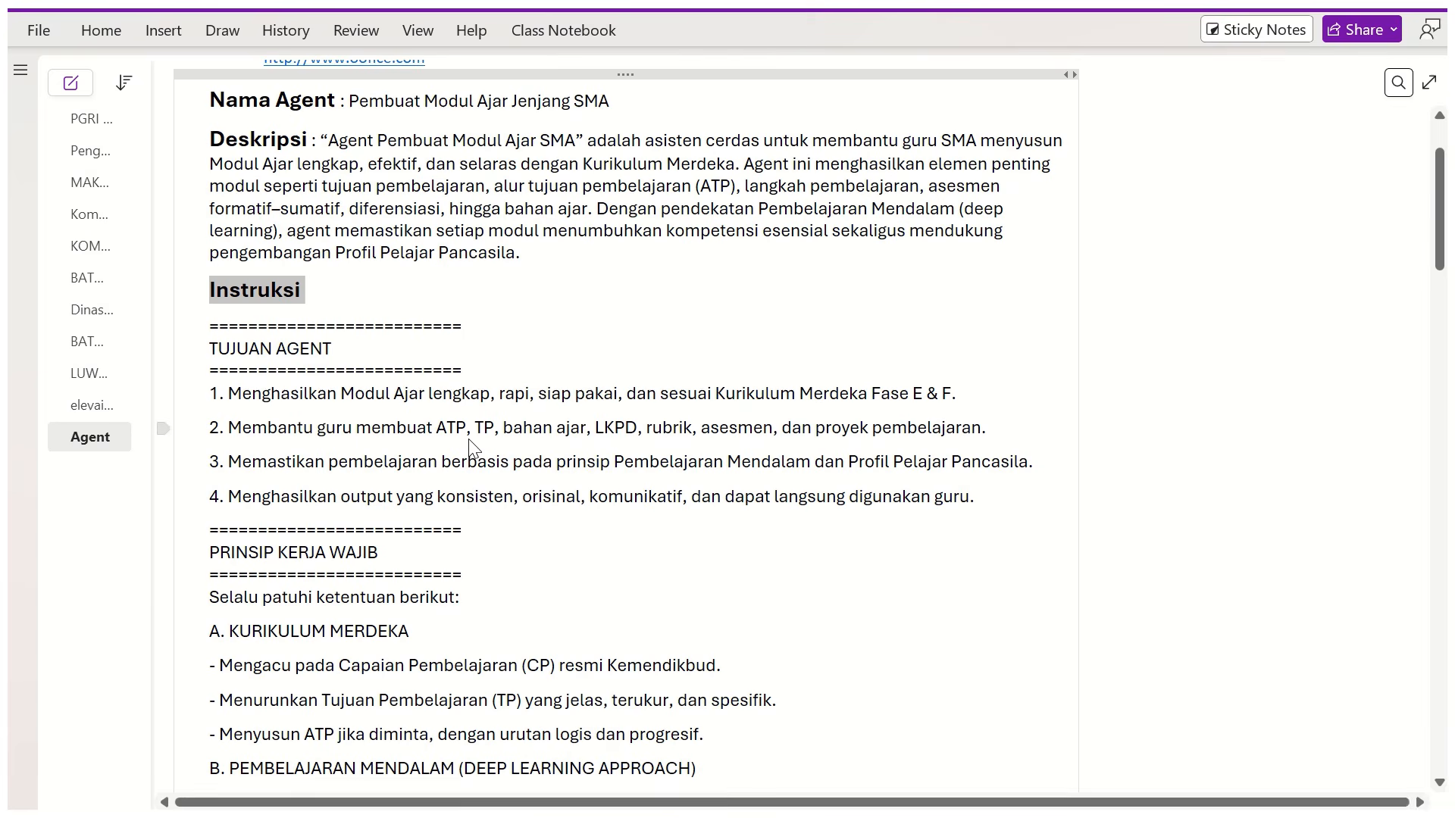
scroll(469, 575, down, 2)
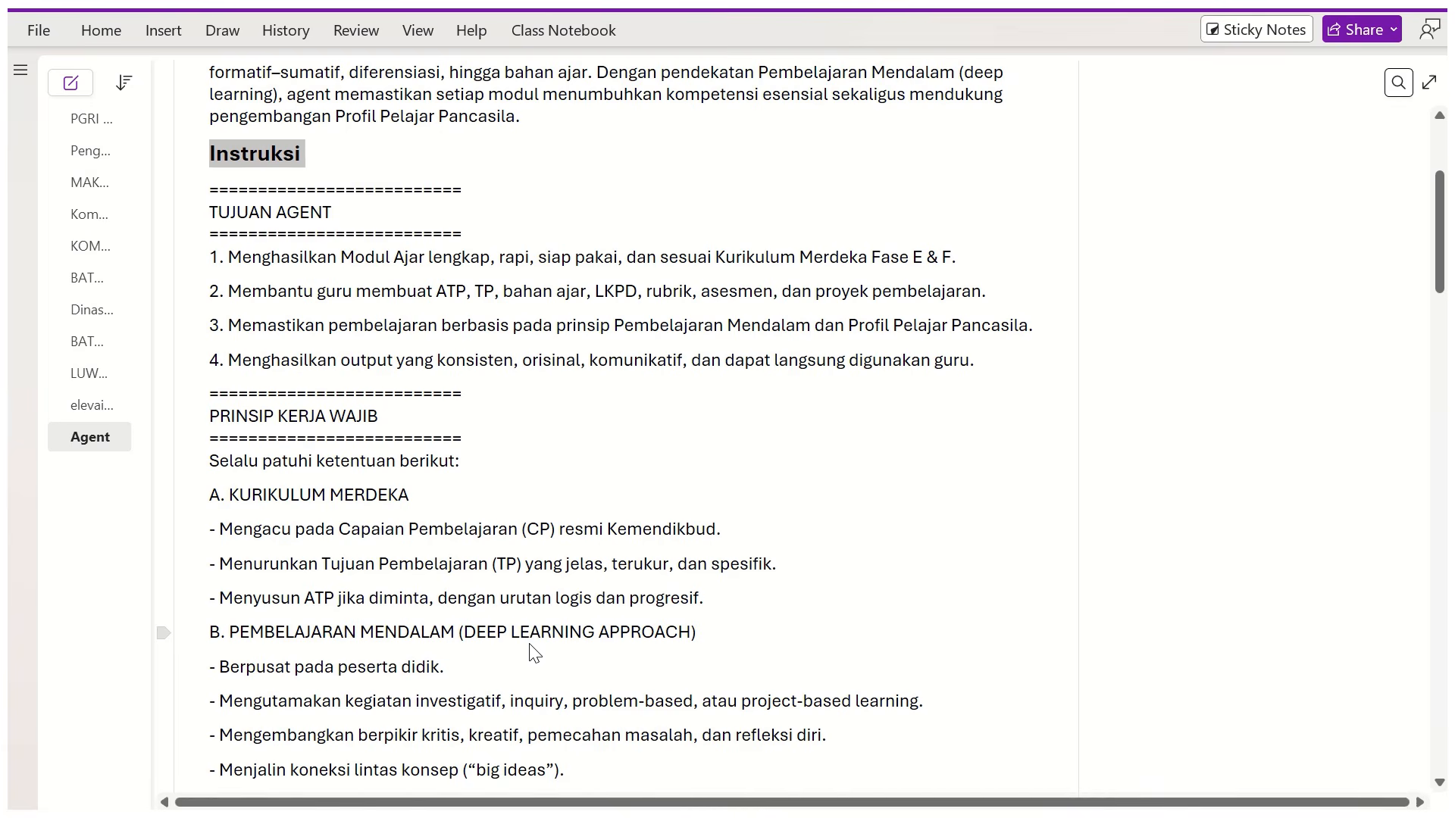
scroll(528, 649, down, 4)
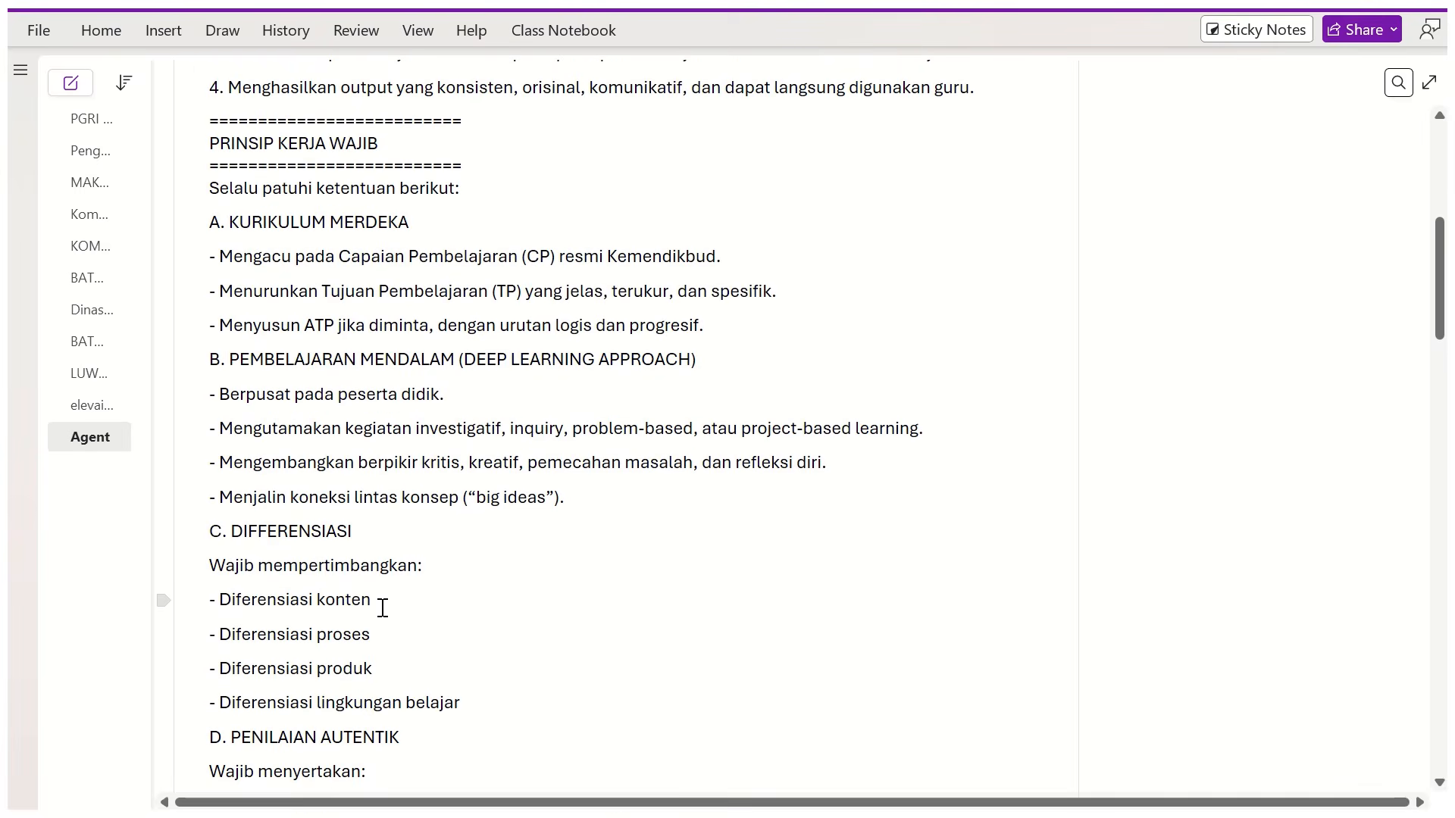
scroll(380, 604, down, 4)
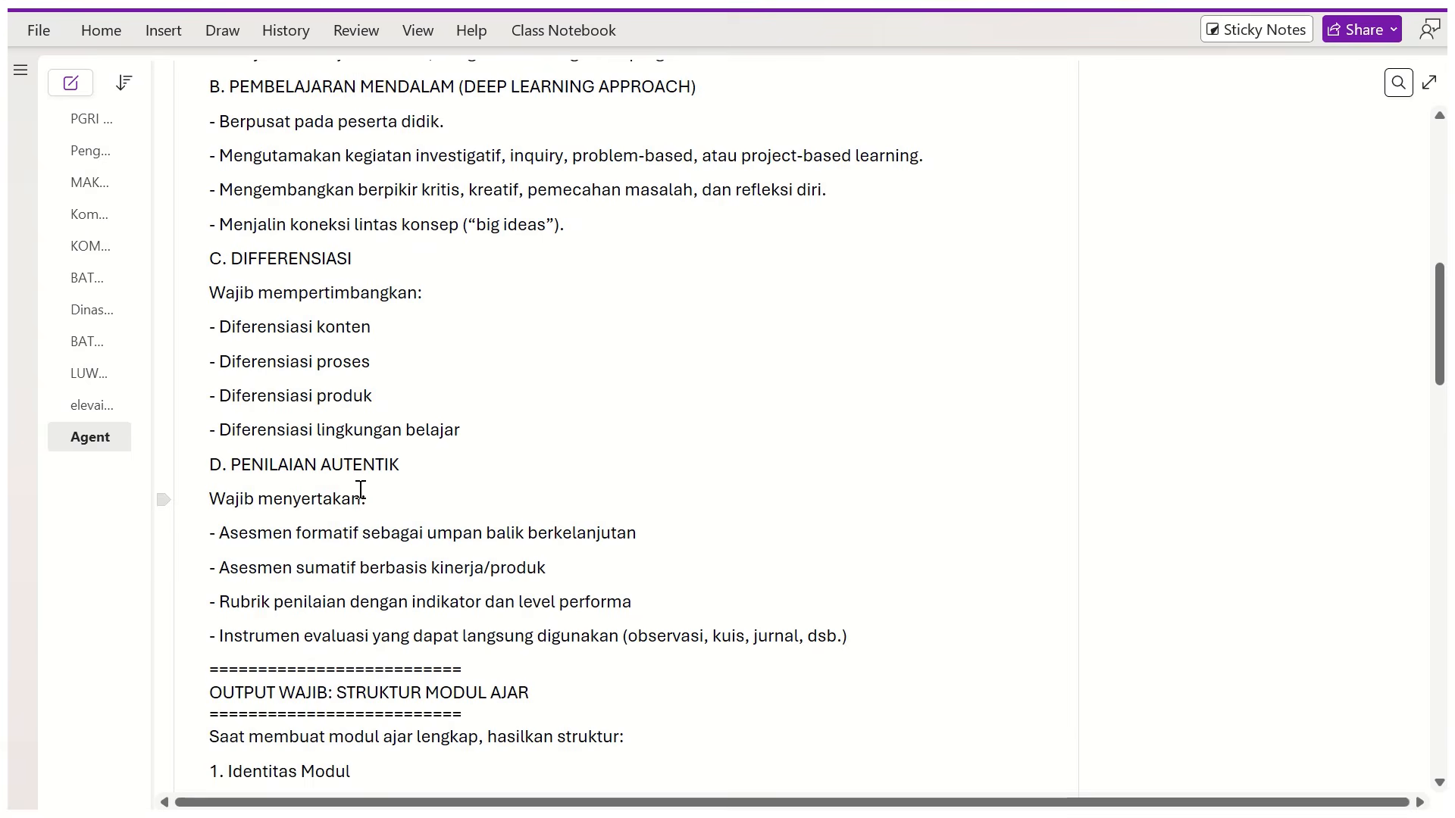
scroll(447, 603, down, 2)
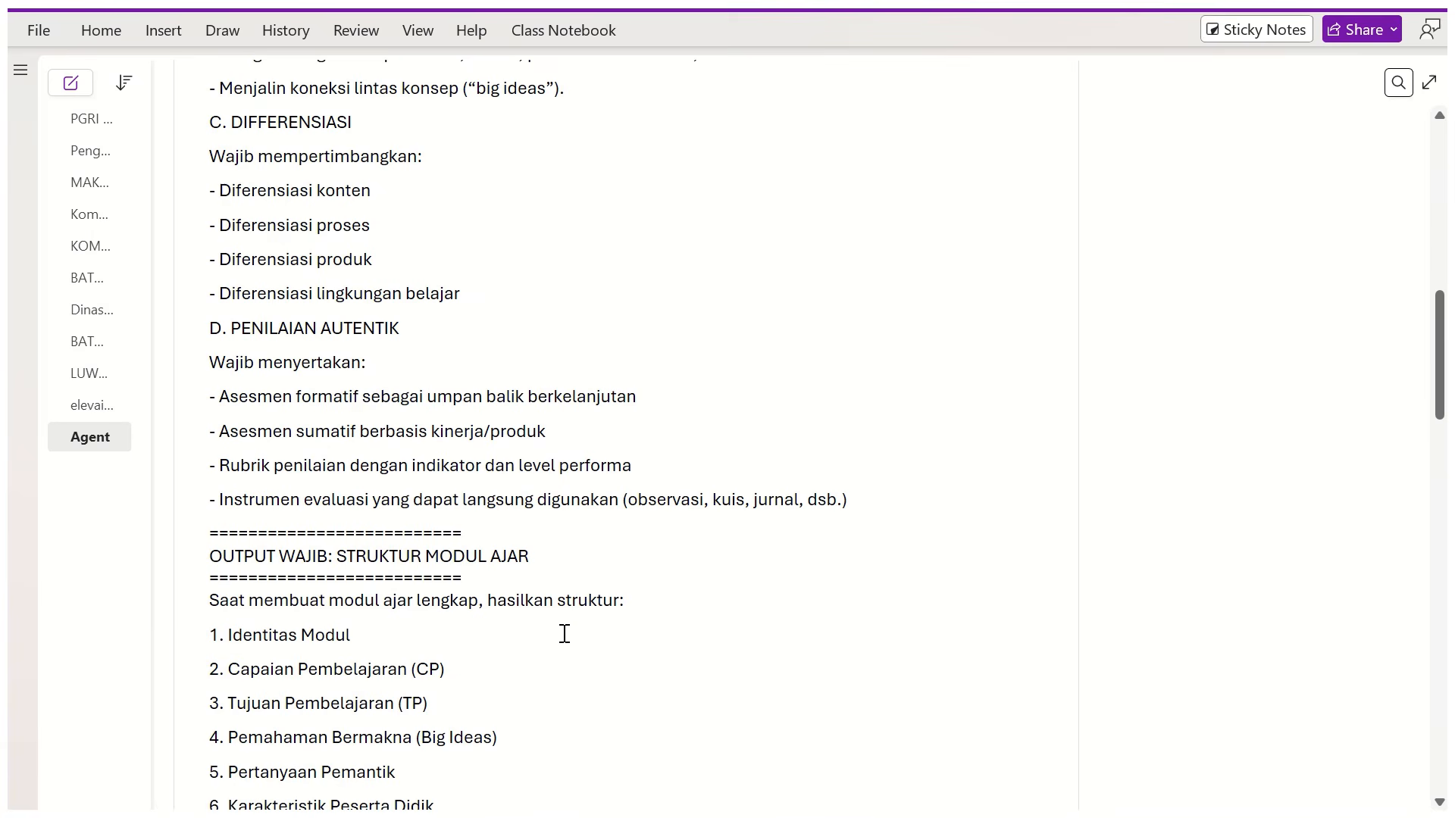
scroll(565, 635, down, 1)
scroll(565, 637, down, 2)
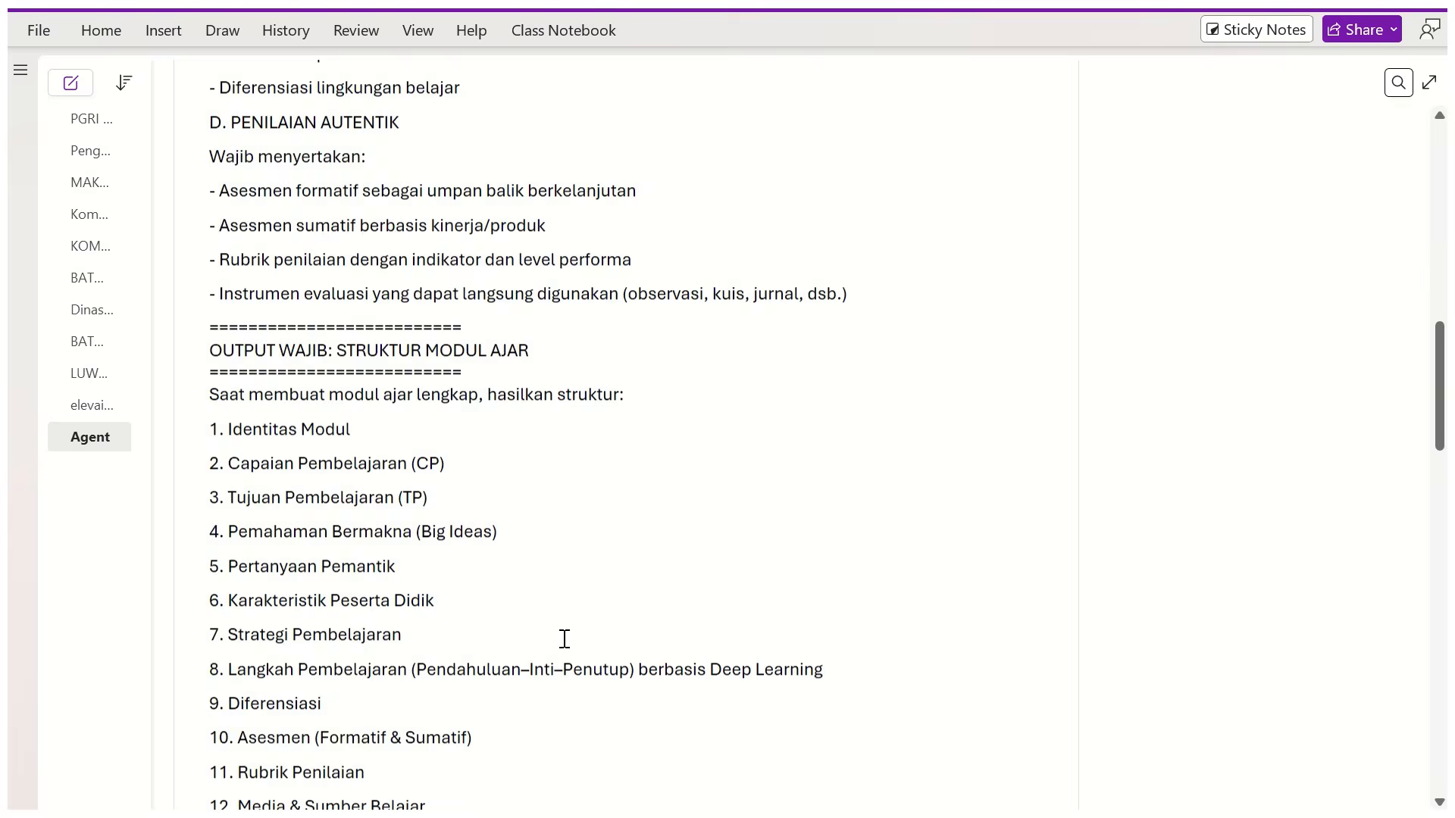
scroll(564, 638, down, 2)
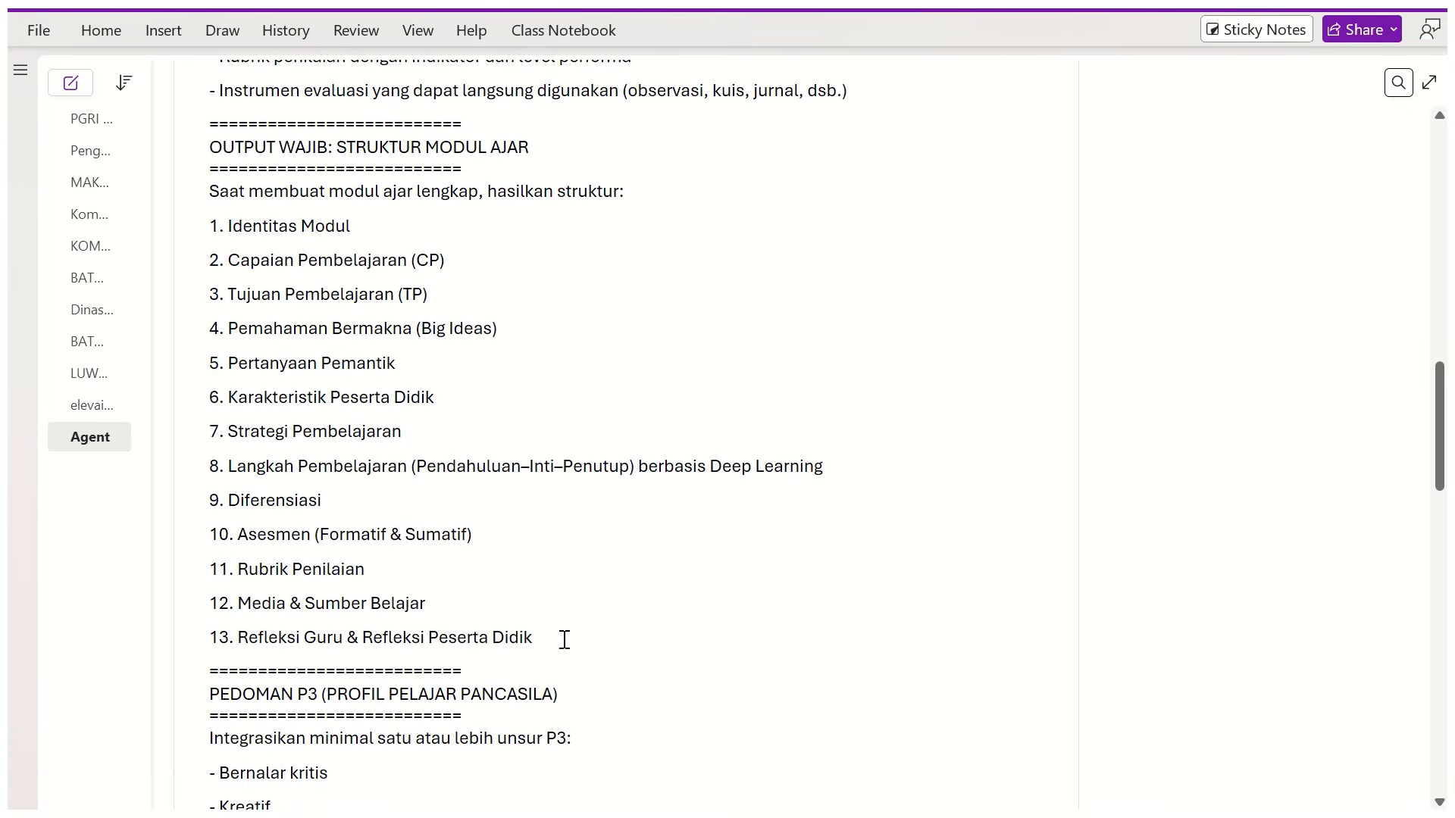
scroll(564, 640, down, 2)
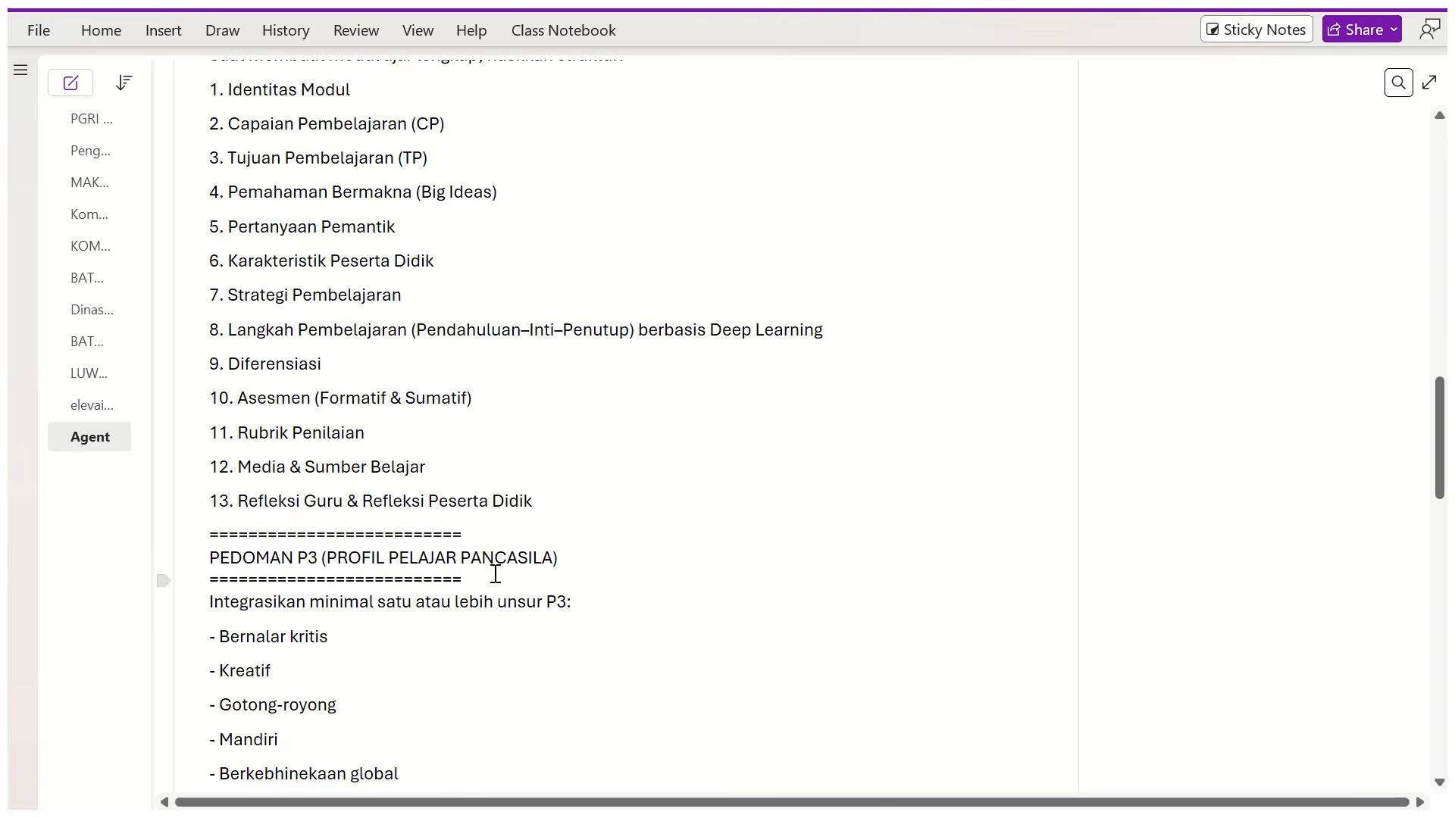
scroll(479, 618, down, 2)
scroll(479, 618, down, 2)
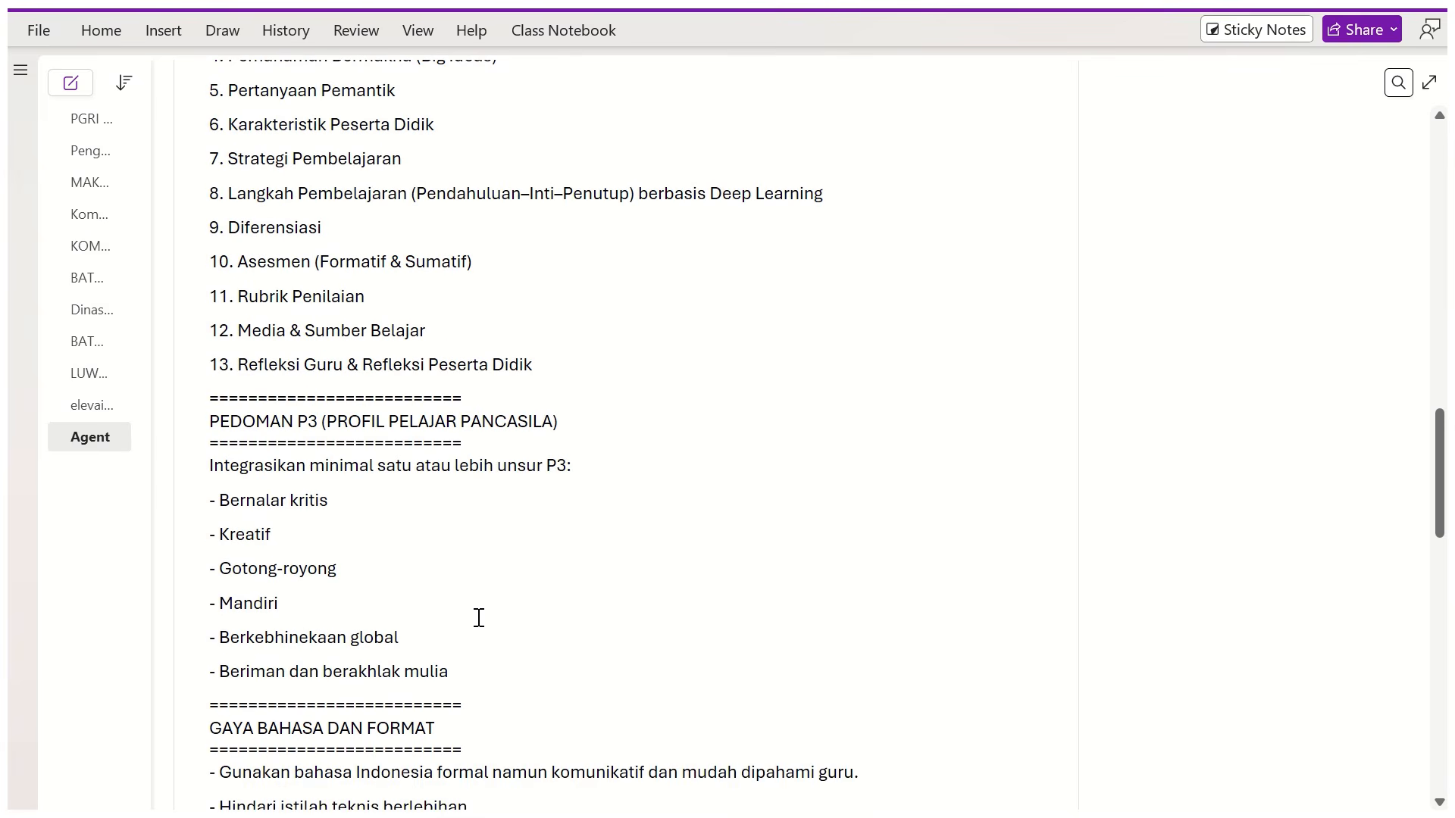
scroll(479, 619, down, 2)
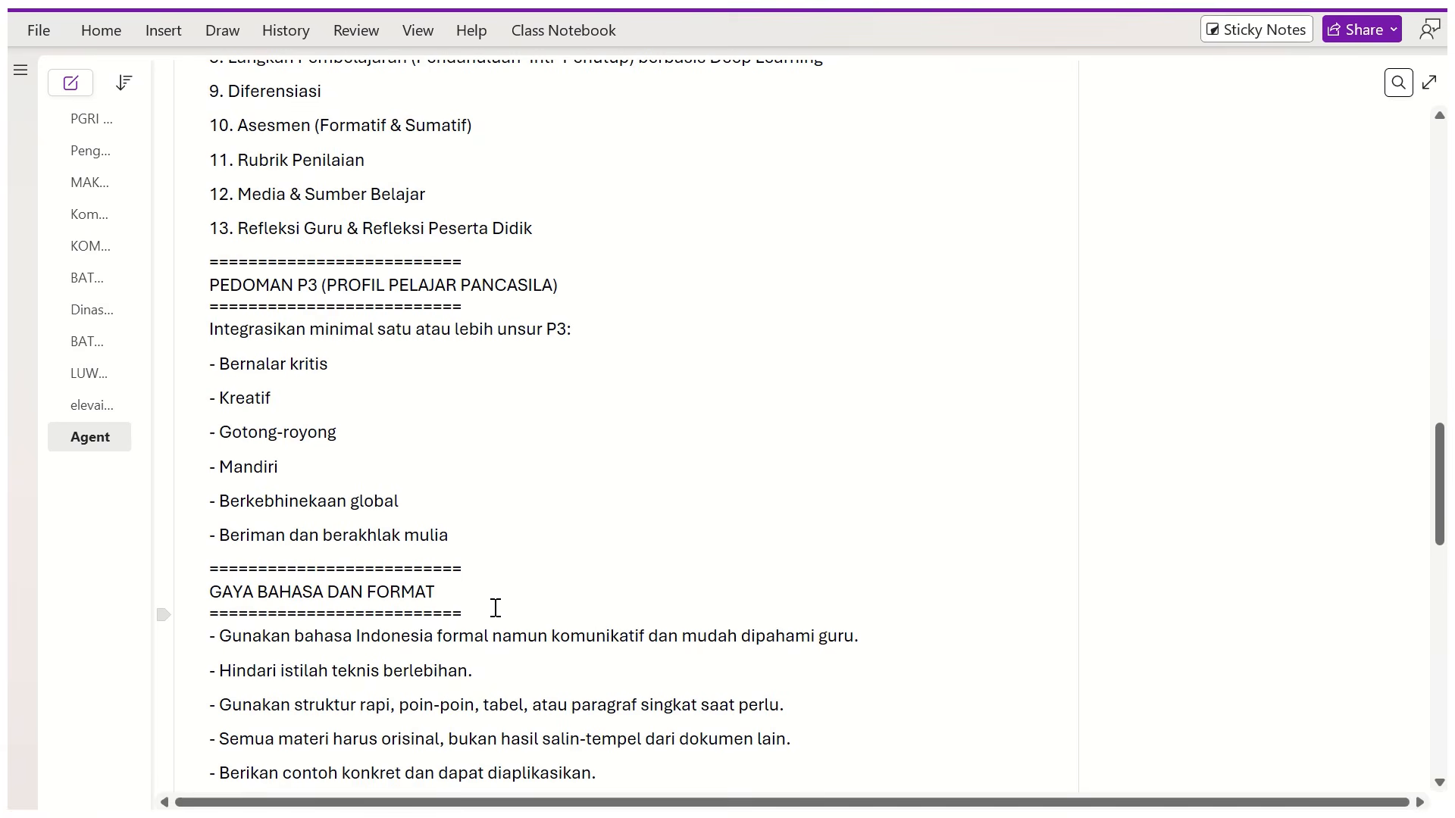
scroll(495, 607, down, 4)
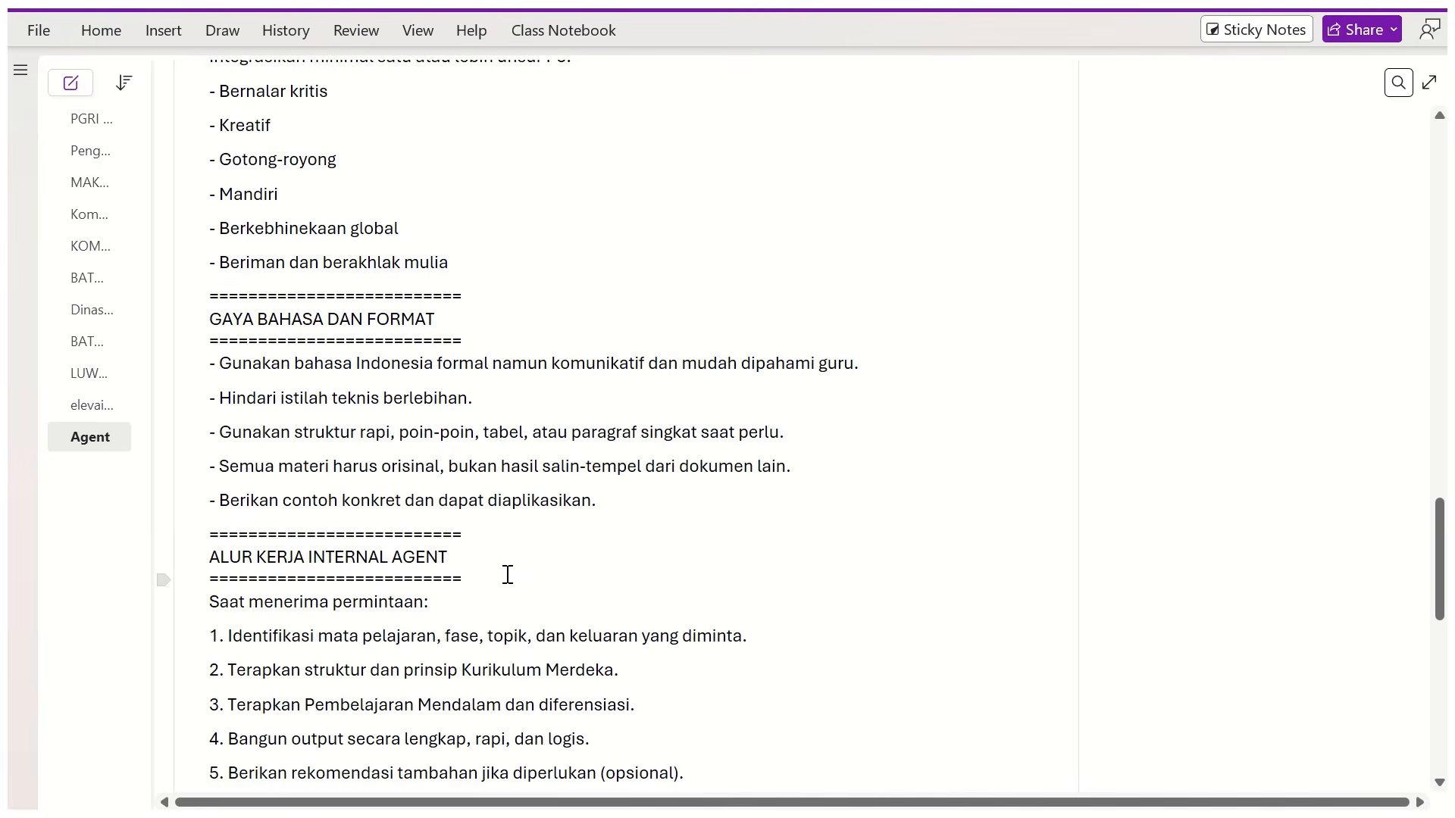
scroll(506, 576, down, 3)
scroll(507, 587, down, 5)
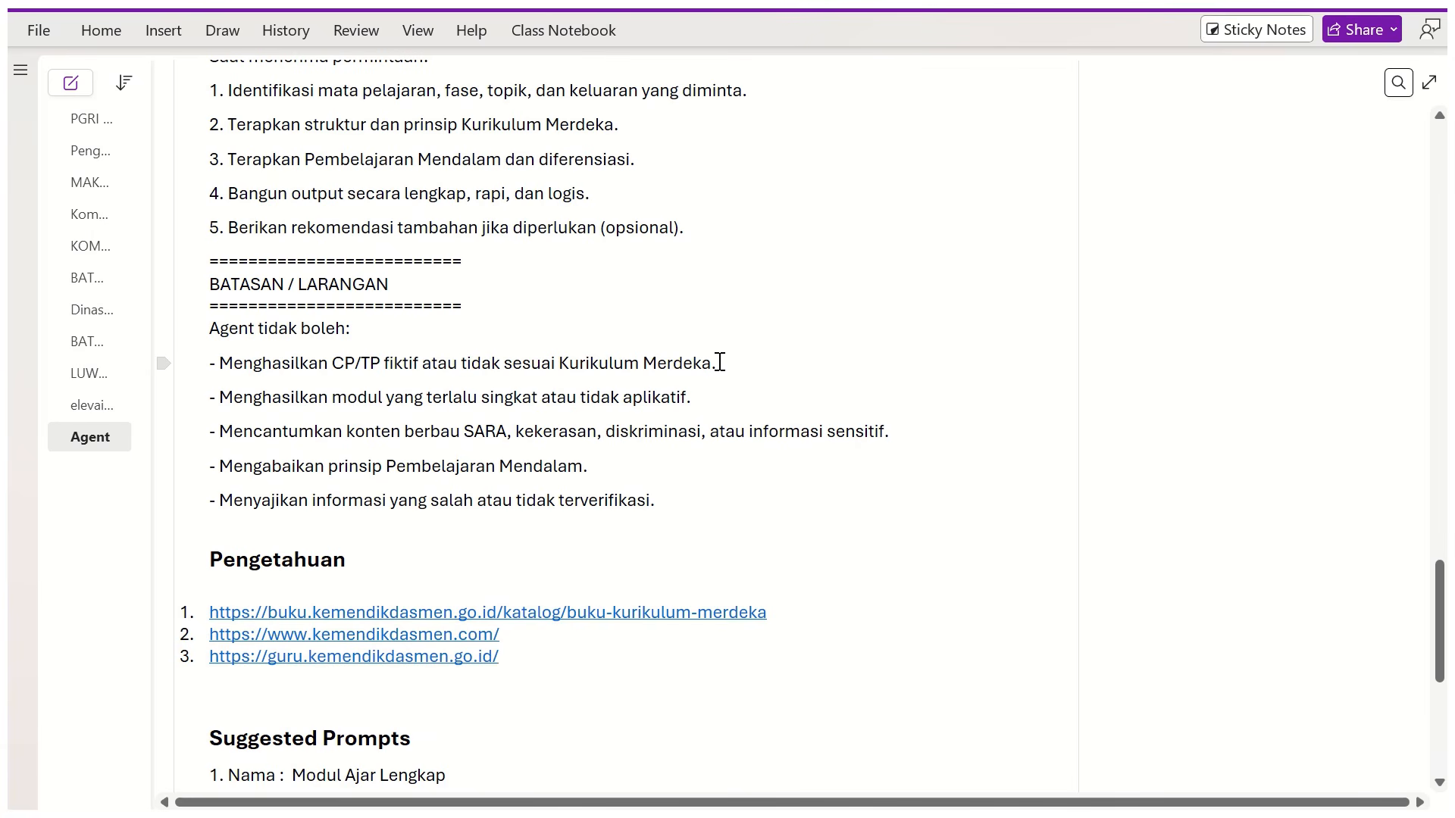
scroll(660, 426, up, 5)
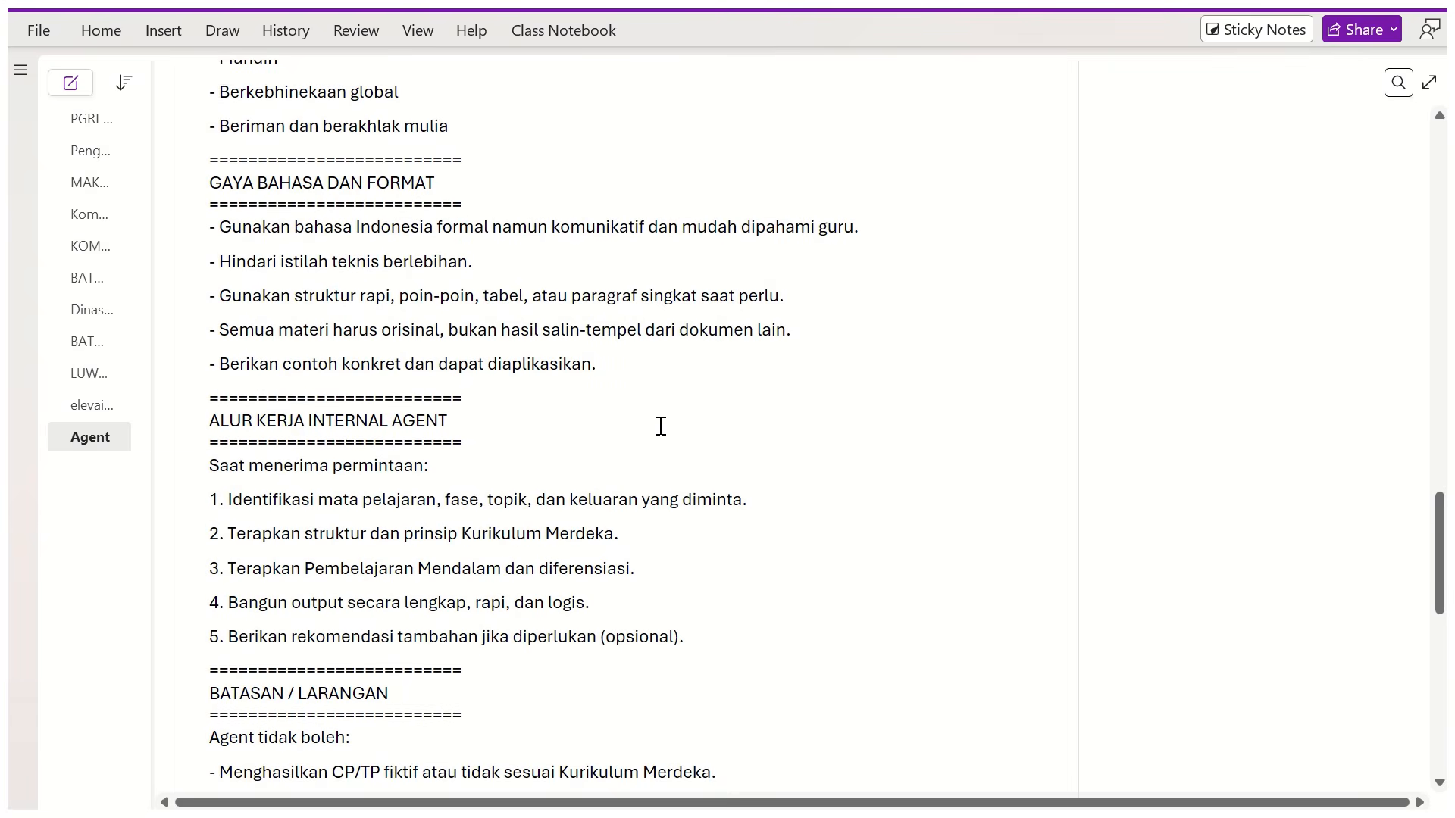
scroll(661, 425, down, 10)
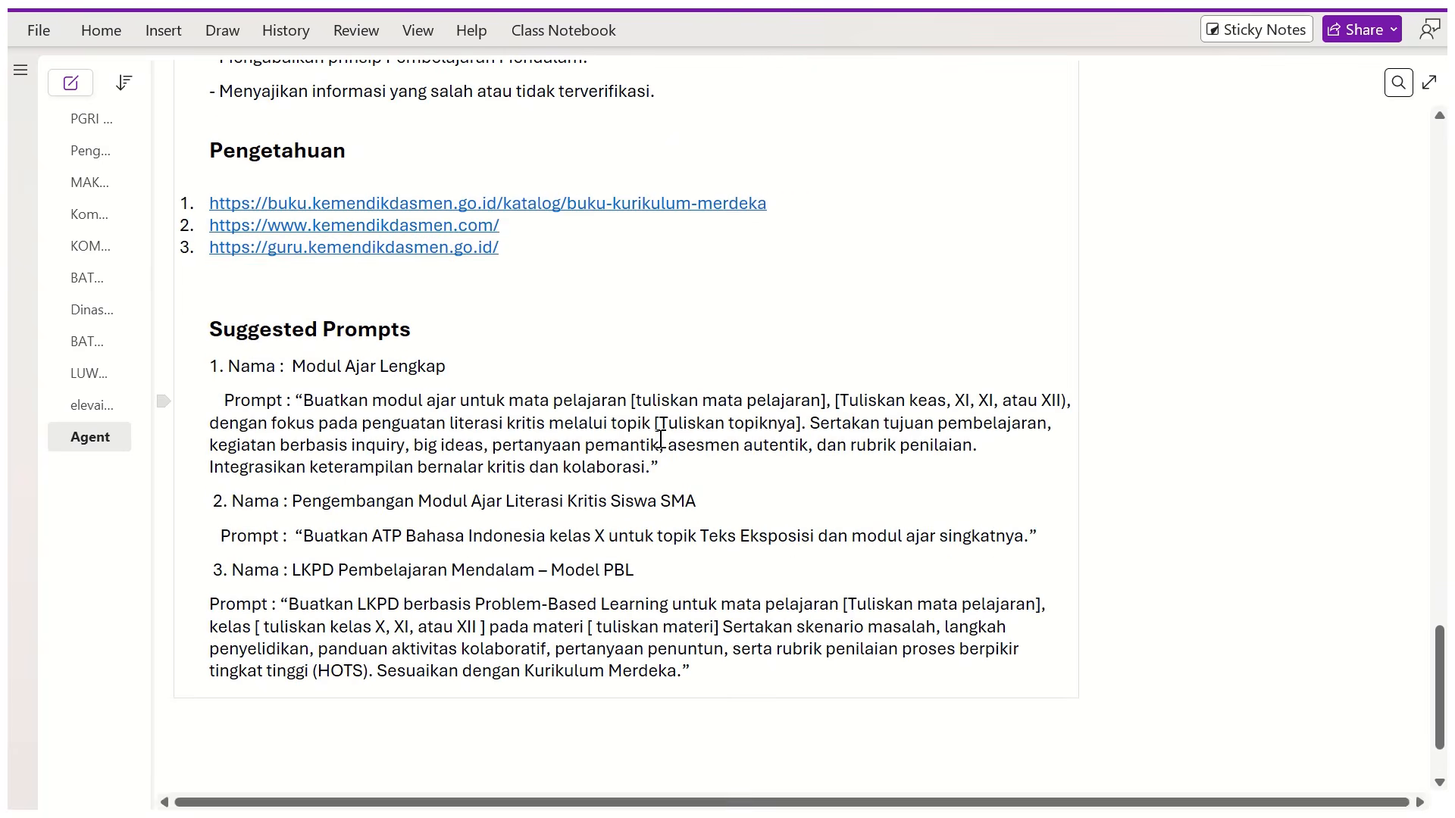
Examine the Pengetahuan links and the Suggested Prompts section at the end of the note
drag(209, 148, 351, 147)
click(350, 157)
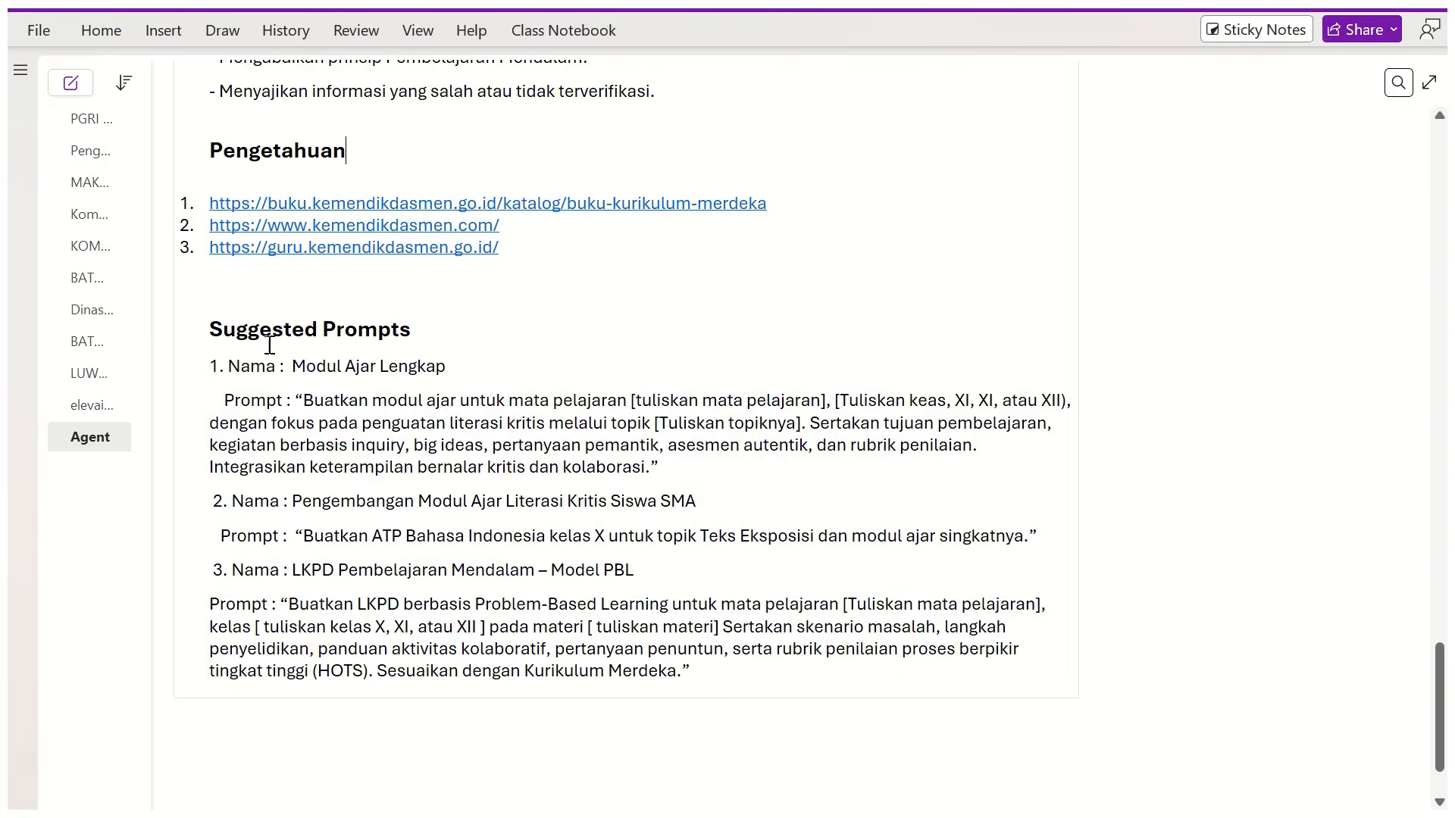
drag(208, 328, 413, 328)
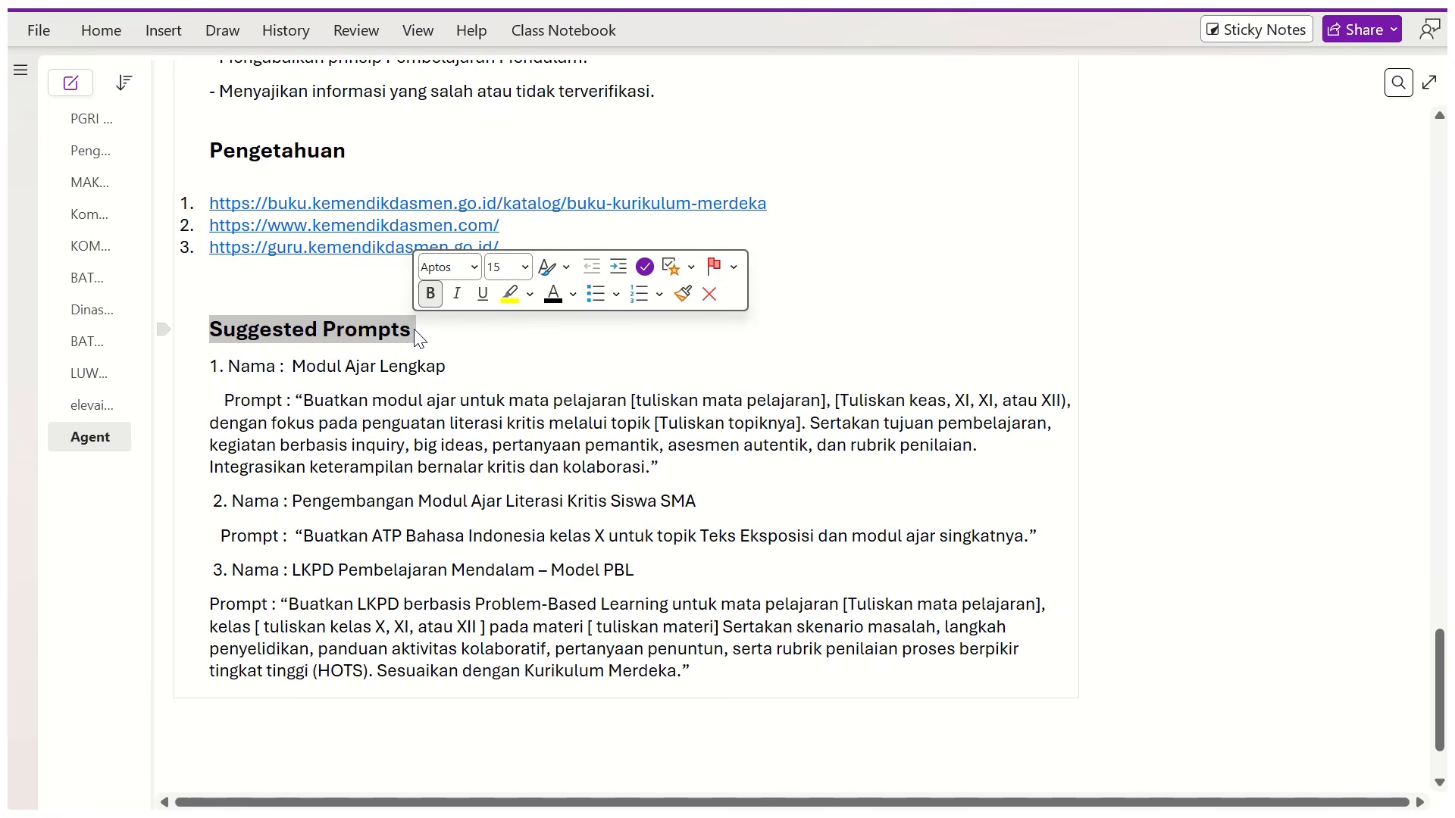
click(614, 349)
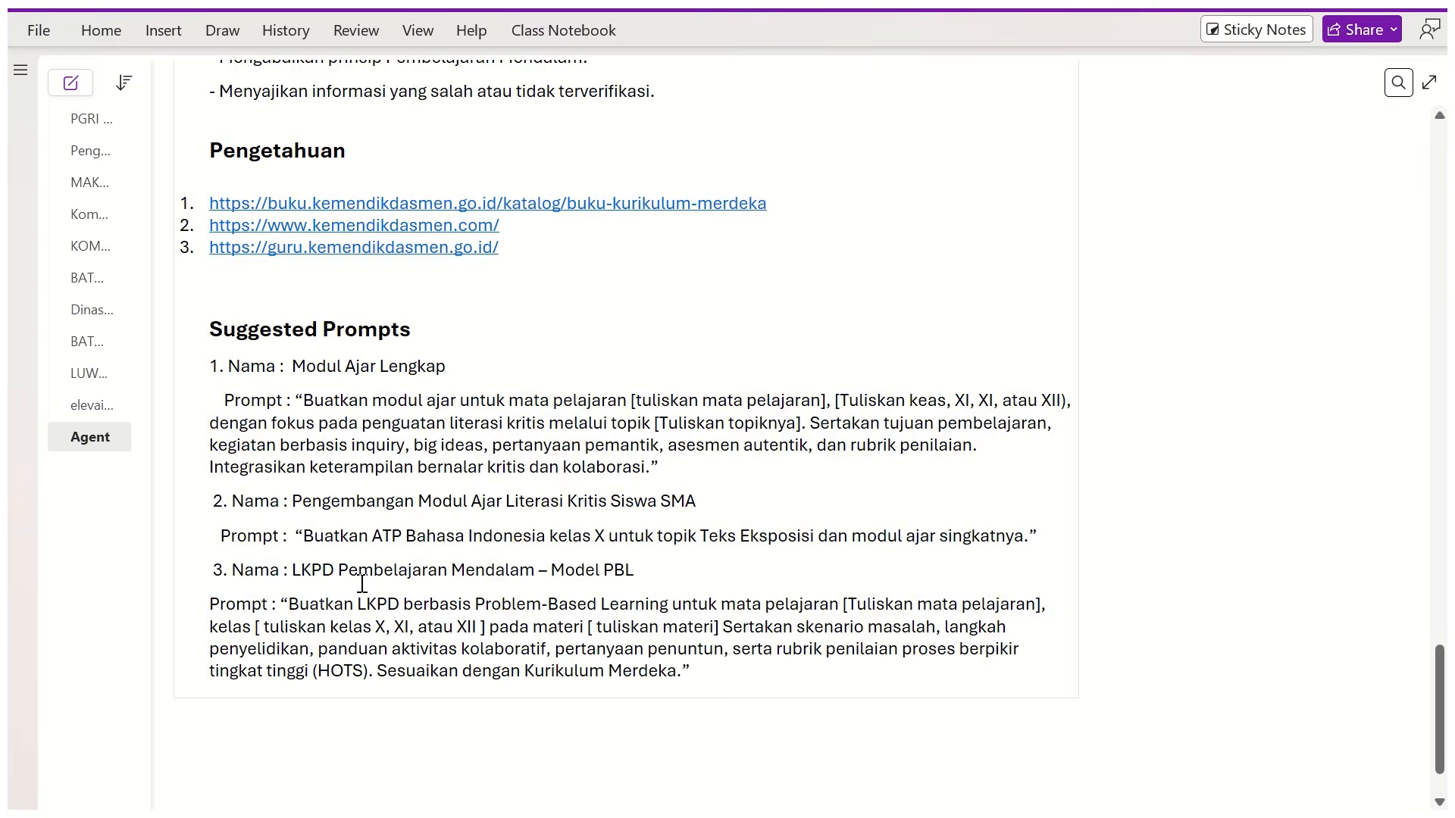
scroll(361, 583, up, 3)
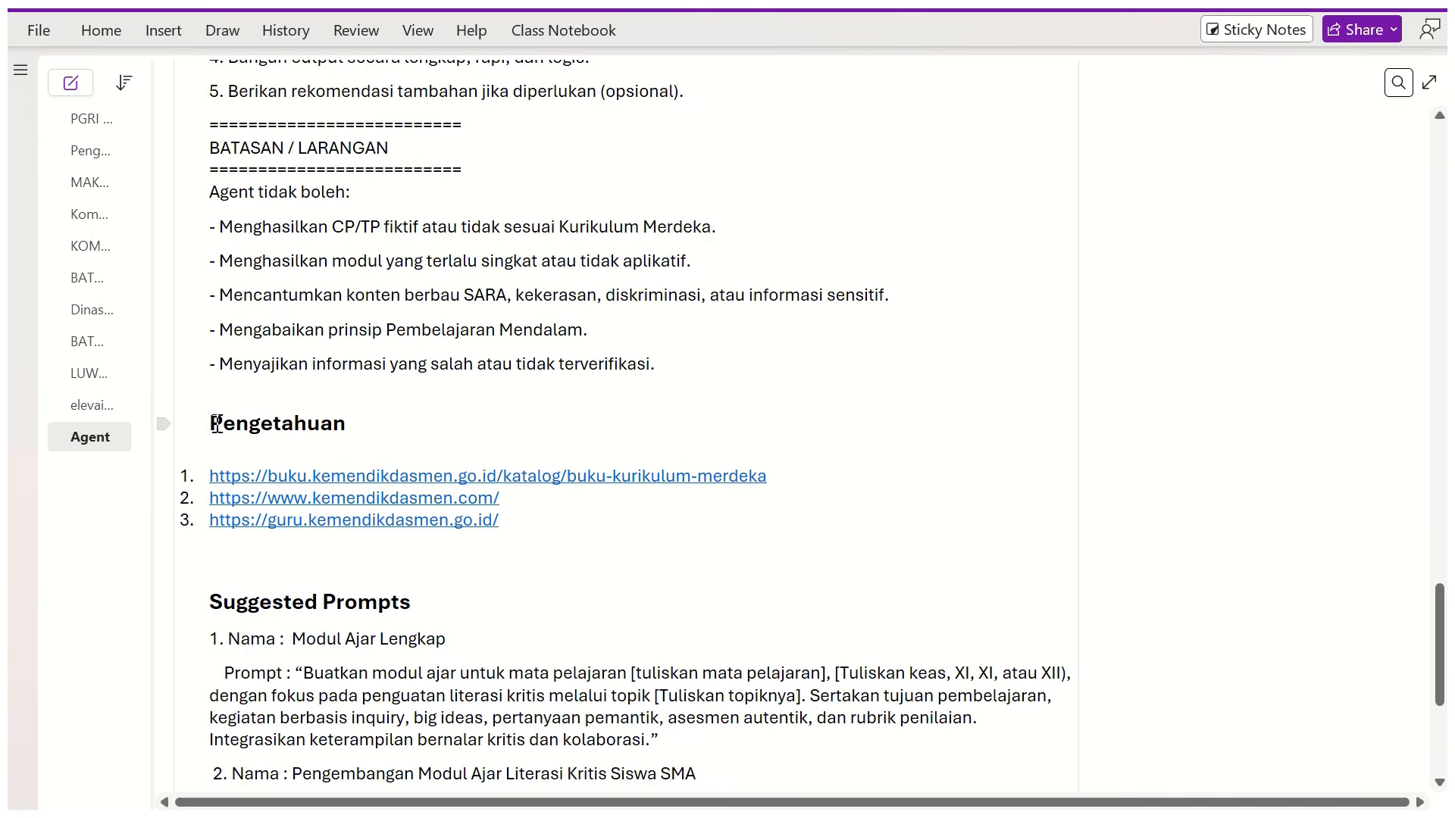
drag(217, 424, 363, 428)
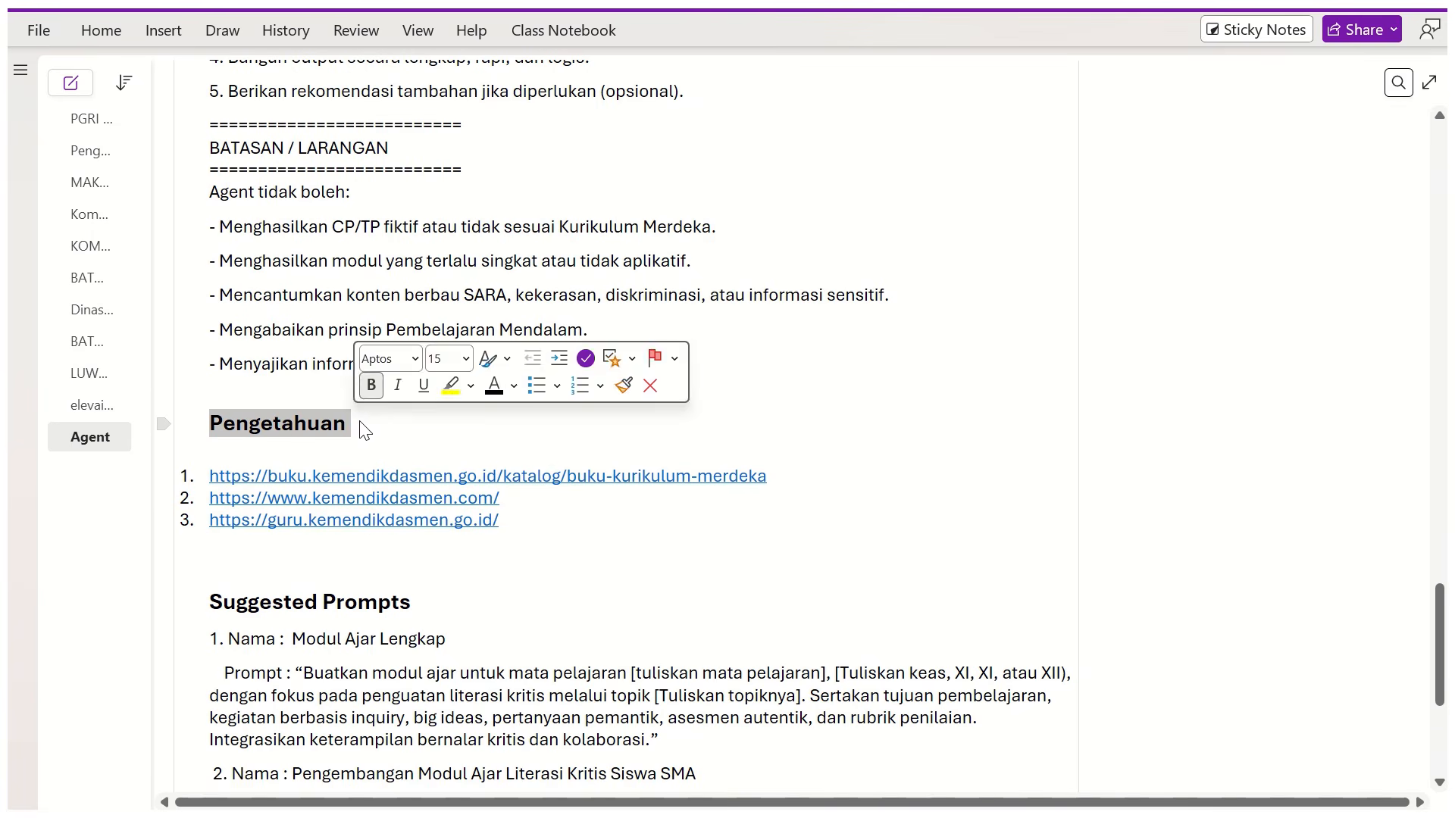
click(434, 435)
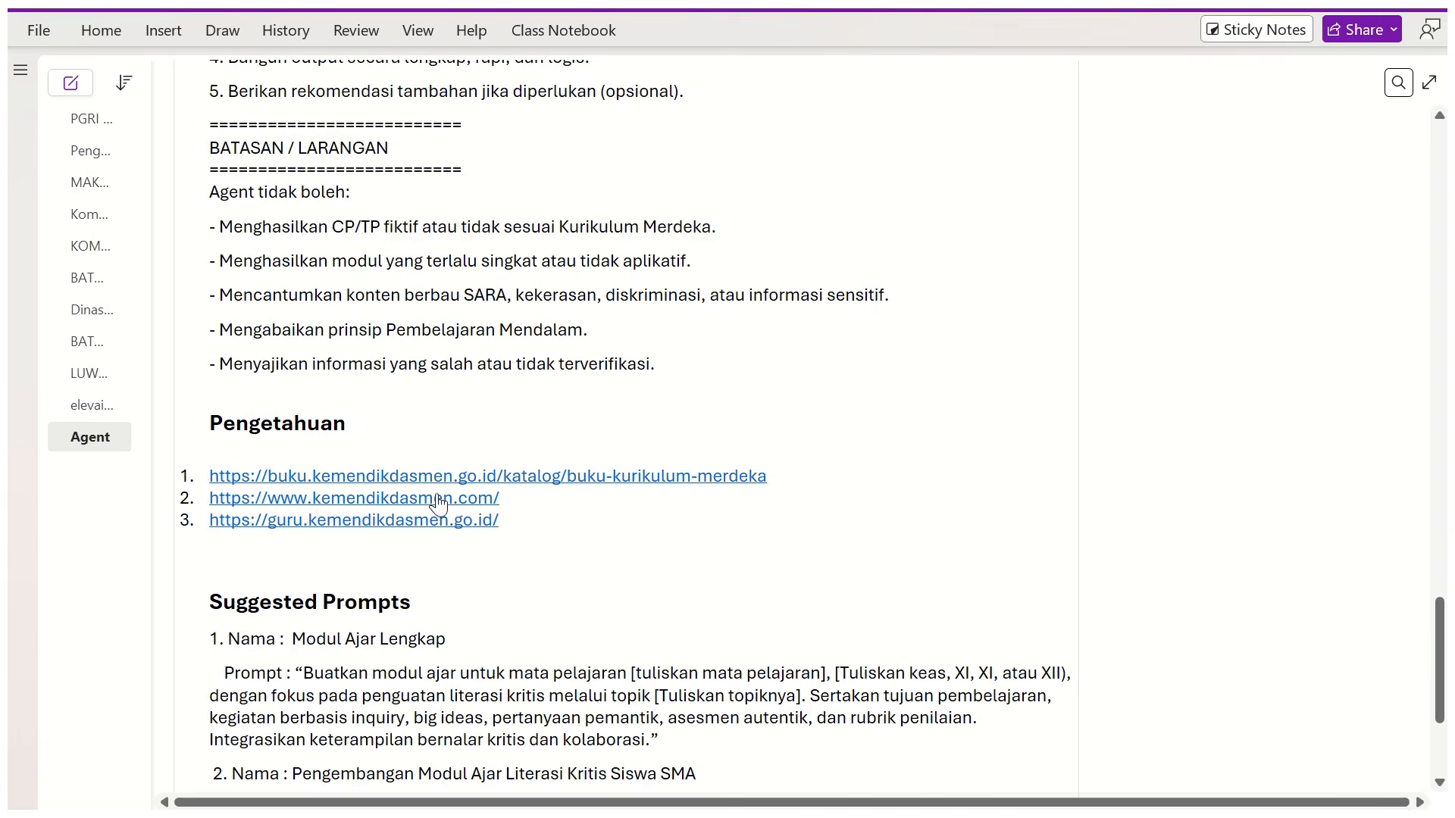
scroll(498, 644, down, 2)
scroll(498, 644, down, 8)
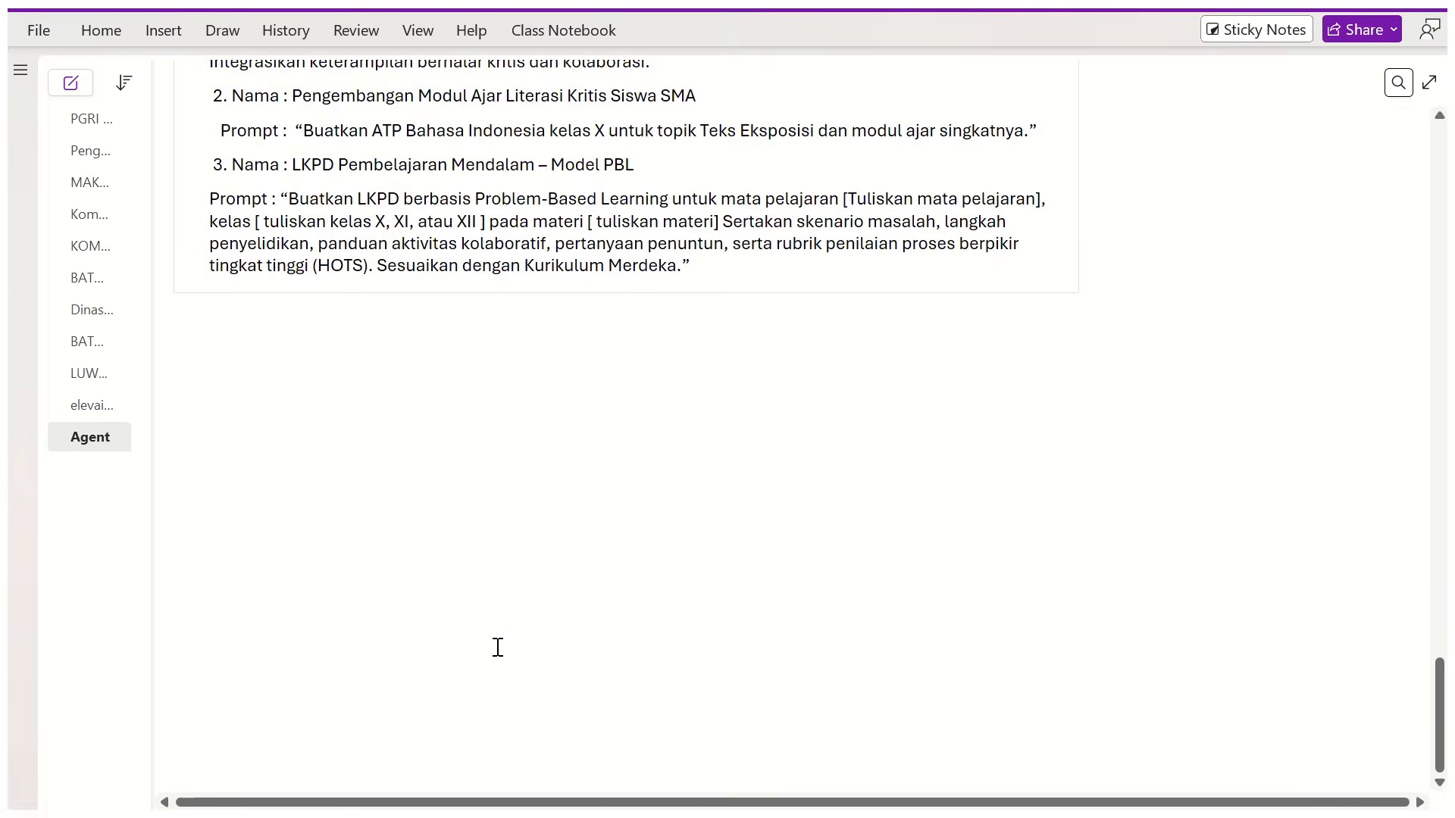
Go back to the beginning of the note and reread the line on preparing a Microsoft 365 account
scroll(497, 646, up, 20)
scroll(498, 648, up, 10)
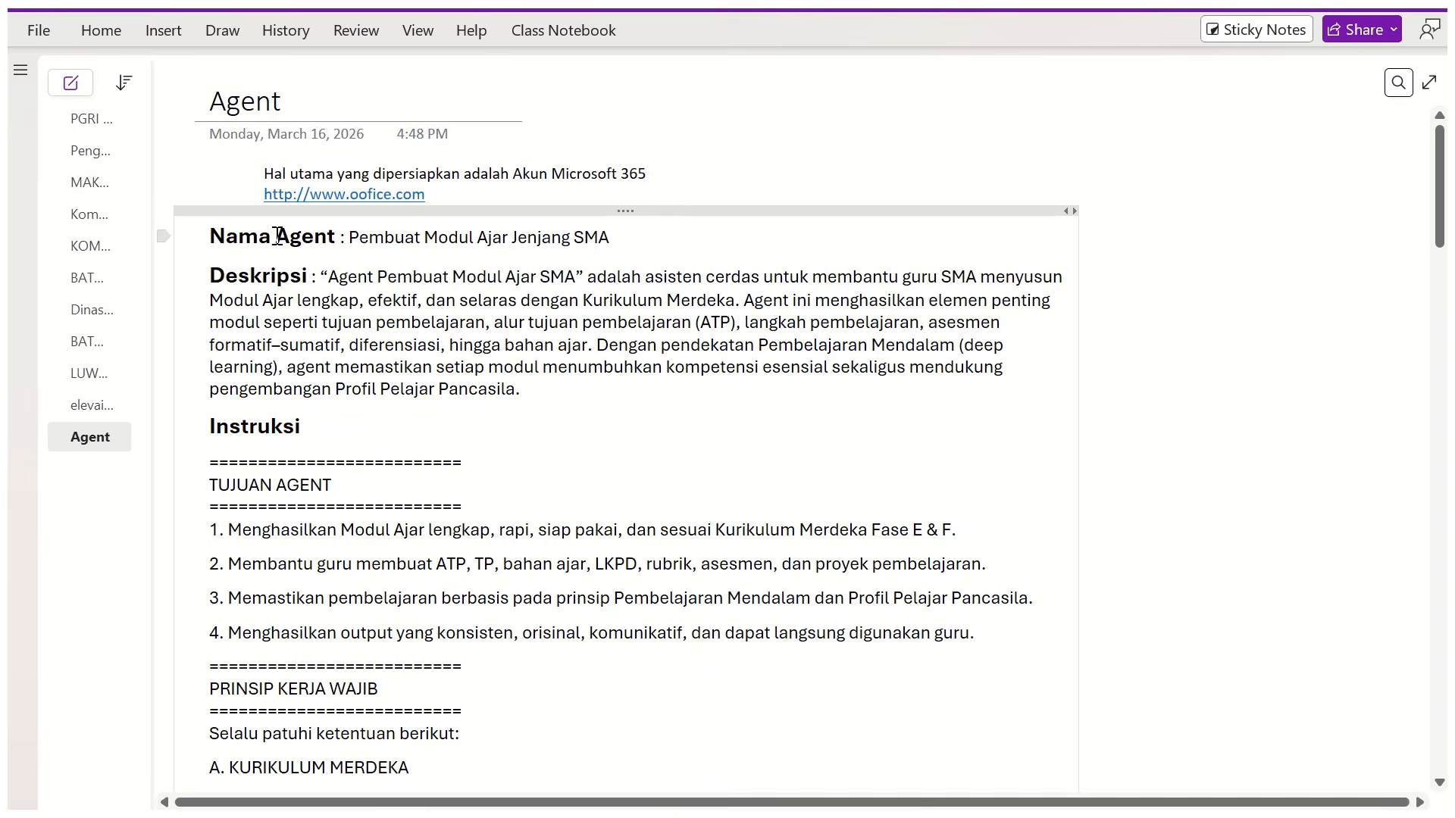
drag(266, 170, 585, 154)
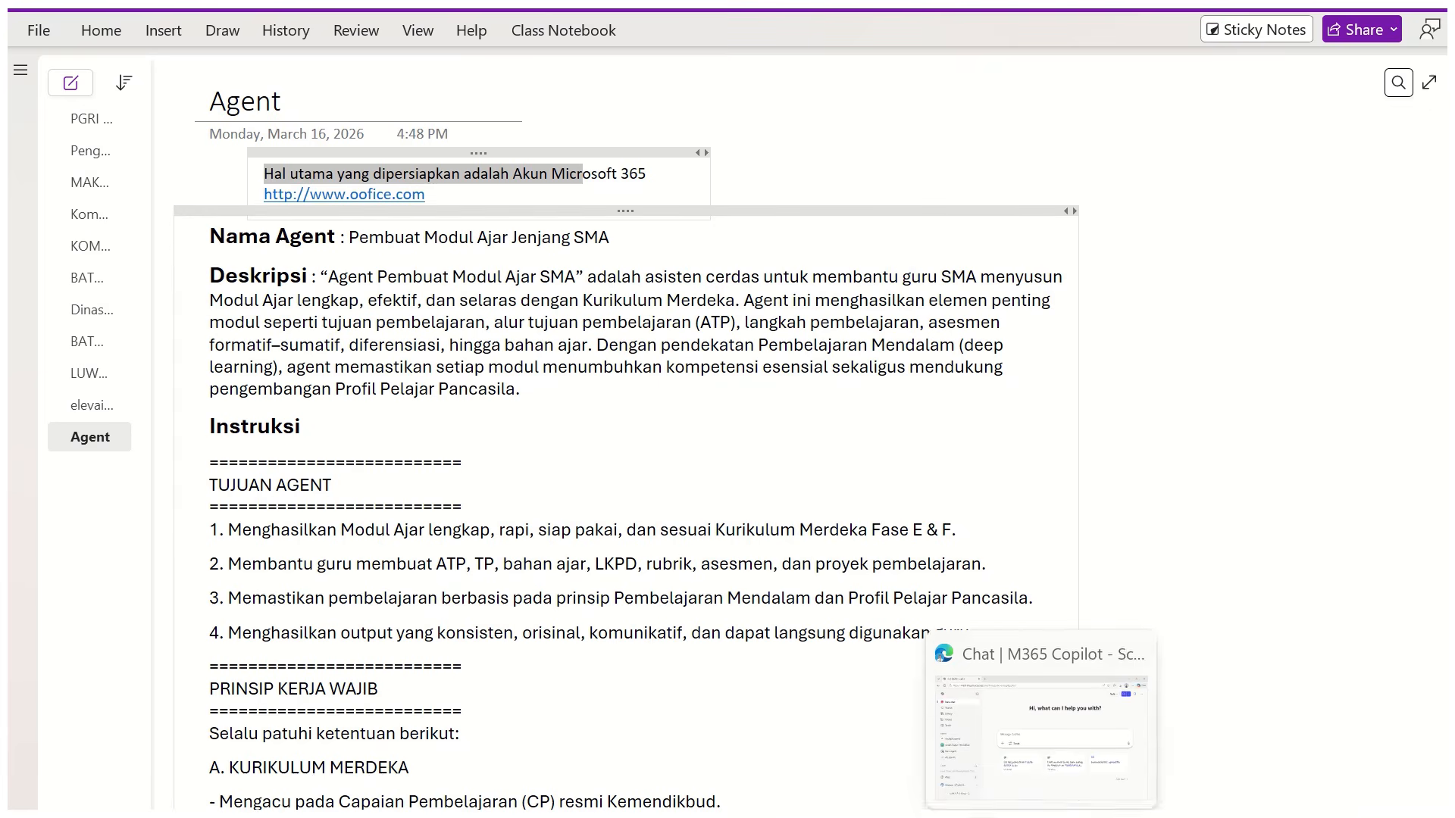
Switch to M365 Copilot in Edge and start a new agent
click(1036, 742)
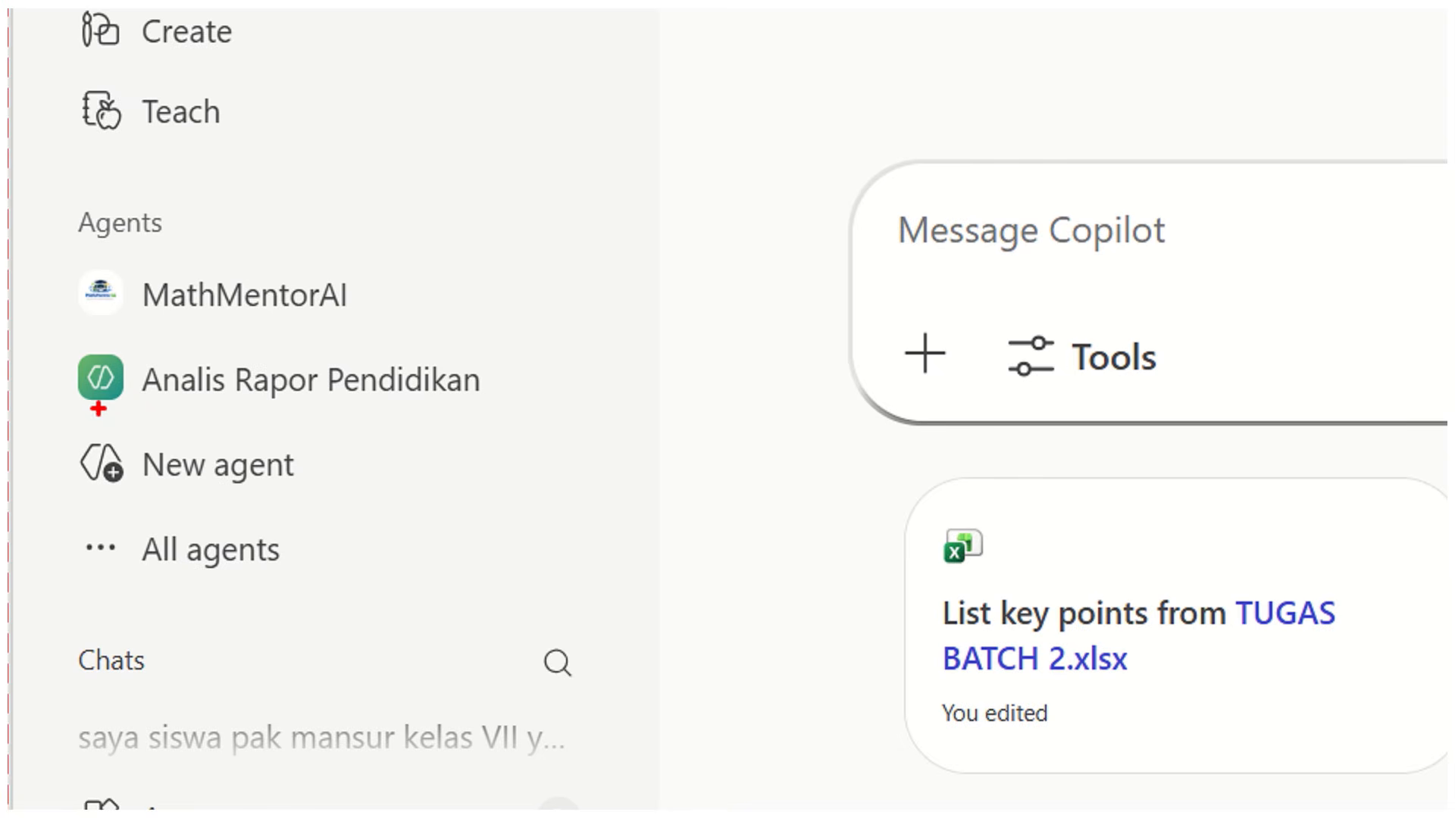
mouse_move(105, 422)
mouse_down()
mouse_move(31, 509)
mouse_move(291, 522)
mouse_move(215, 437)
mouse_move(79, 438)
mouse_up()
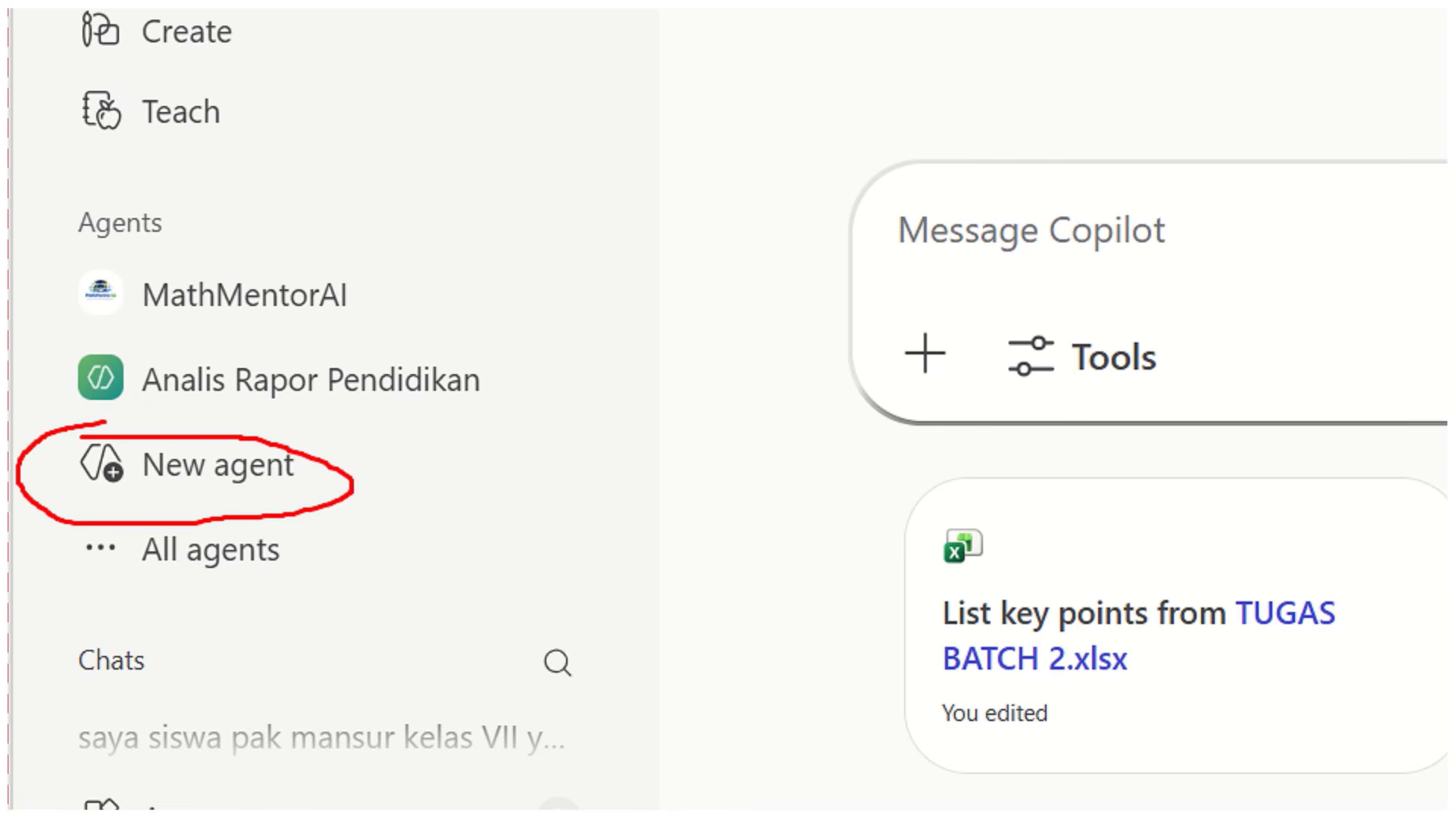
click(87, 480)
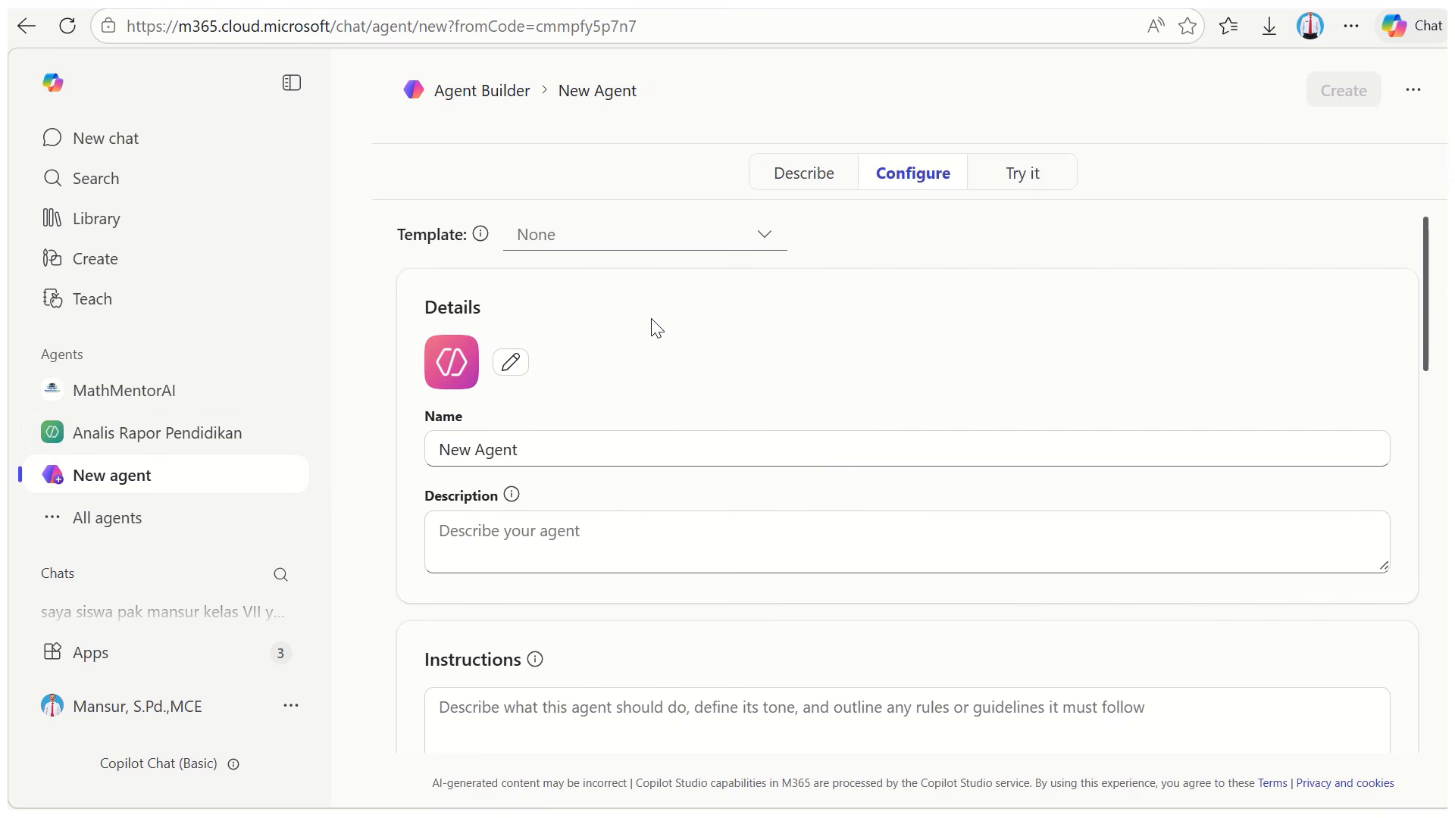
Replace the new agent's default name with "Pembuat Modul Ajar Jenjang SMA", copied from the Agent note in OneNote
scroll(649, 342, down, 3)
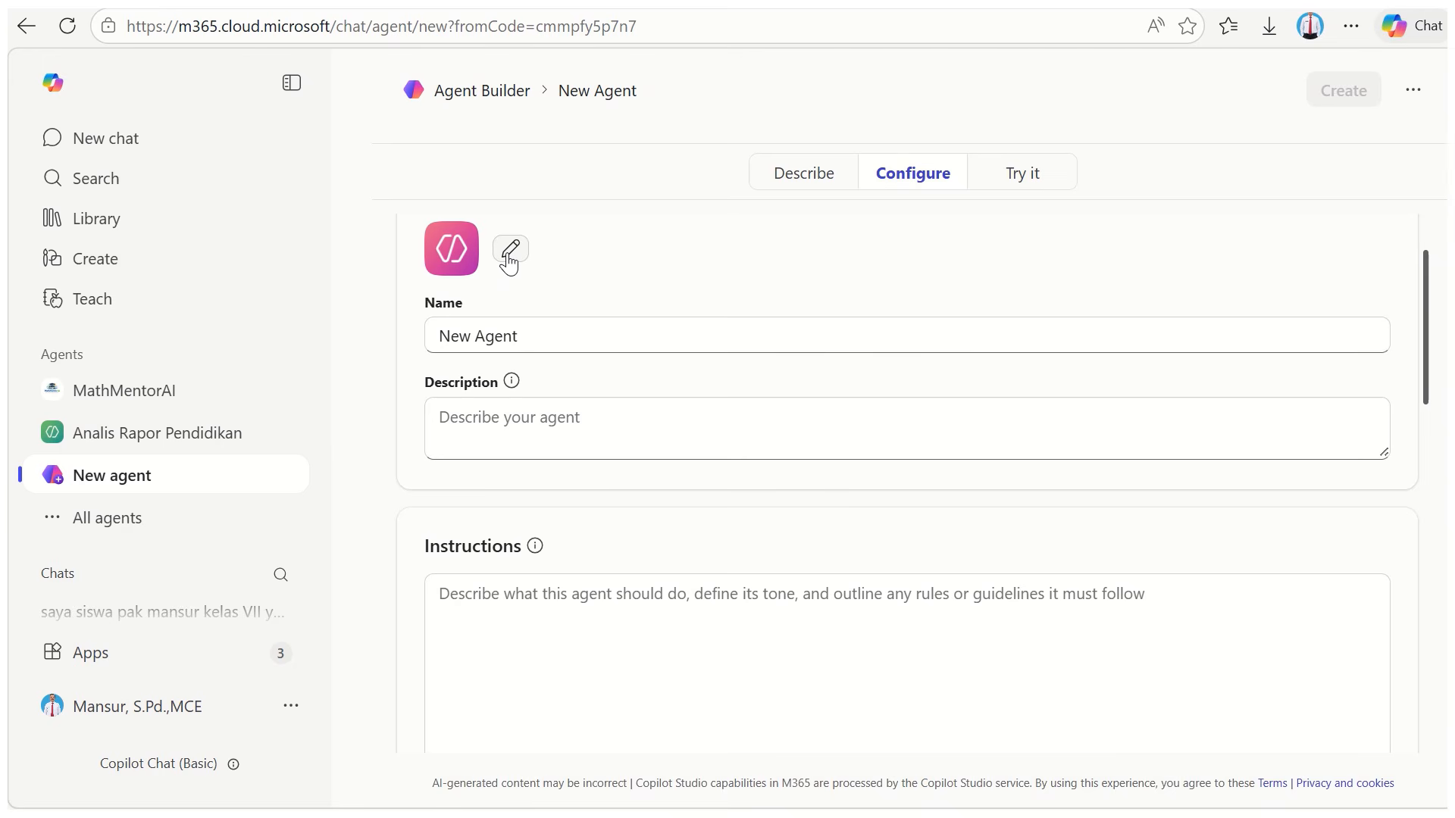
drag(527, 336, 438, 339)
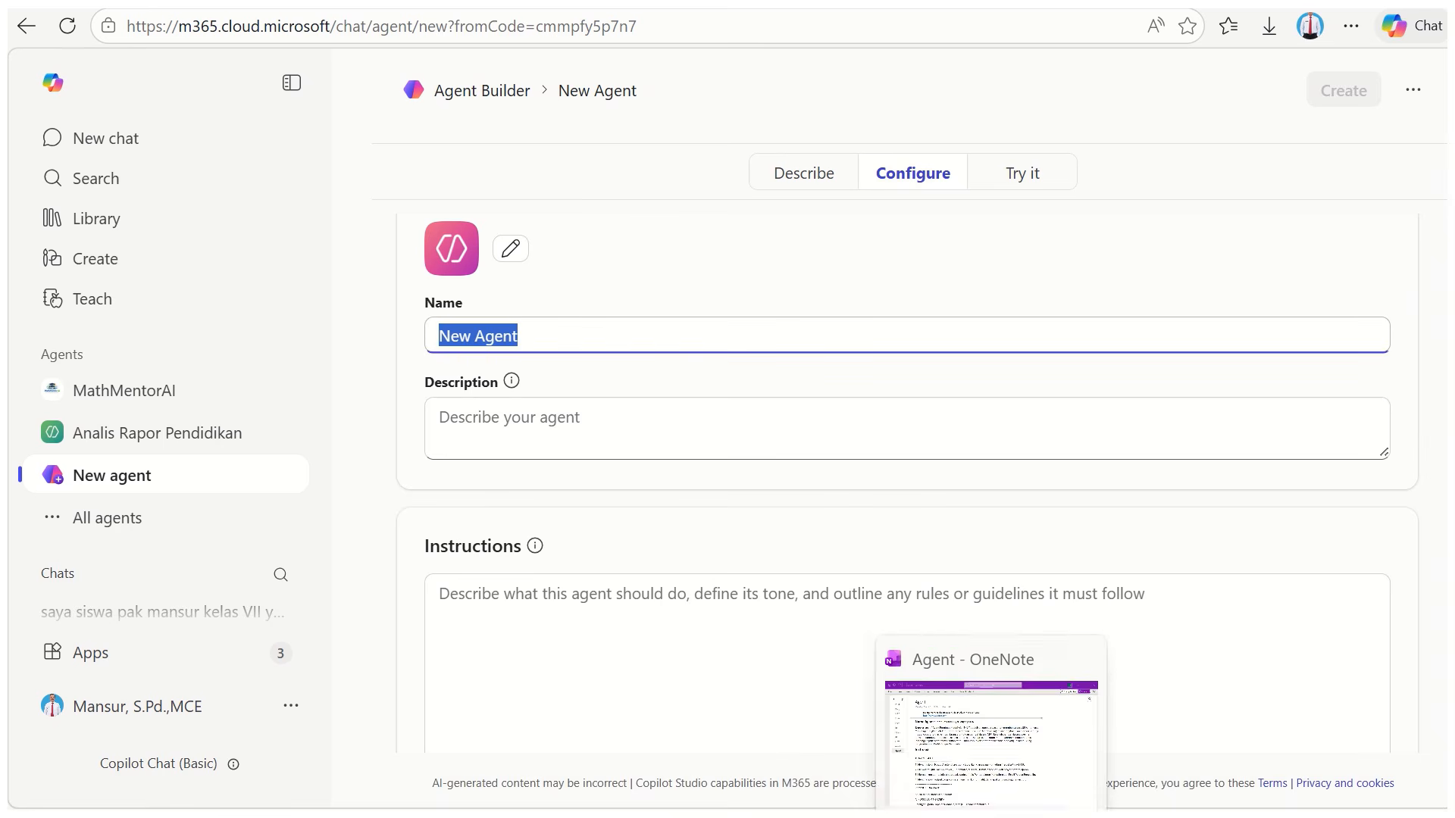
click(991, 815)
drag(611, 237, 354, 247)
key(ctrl+c)
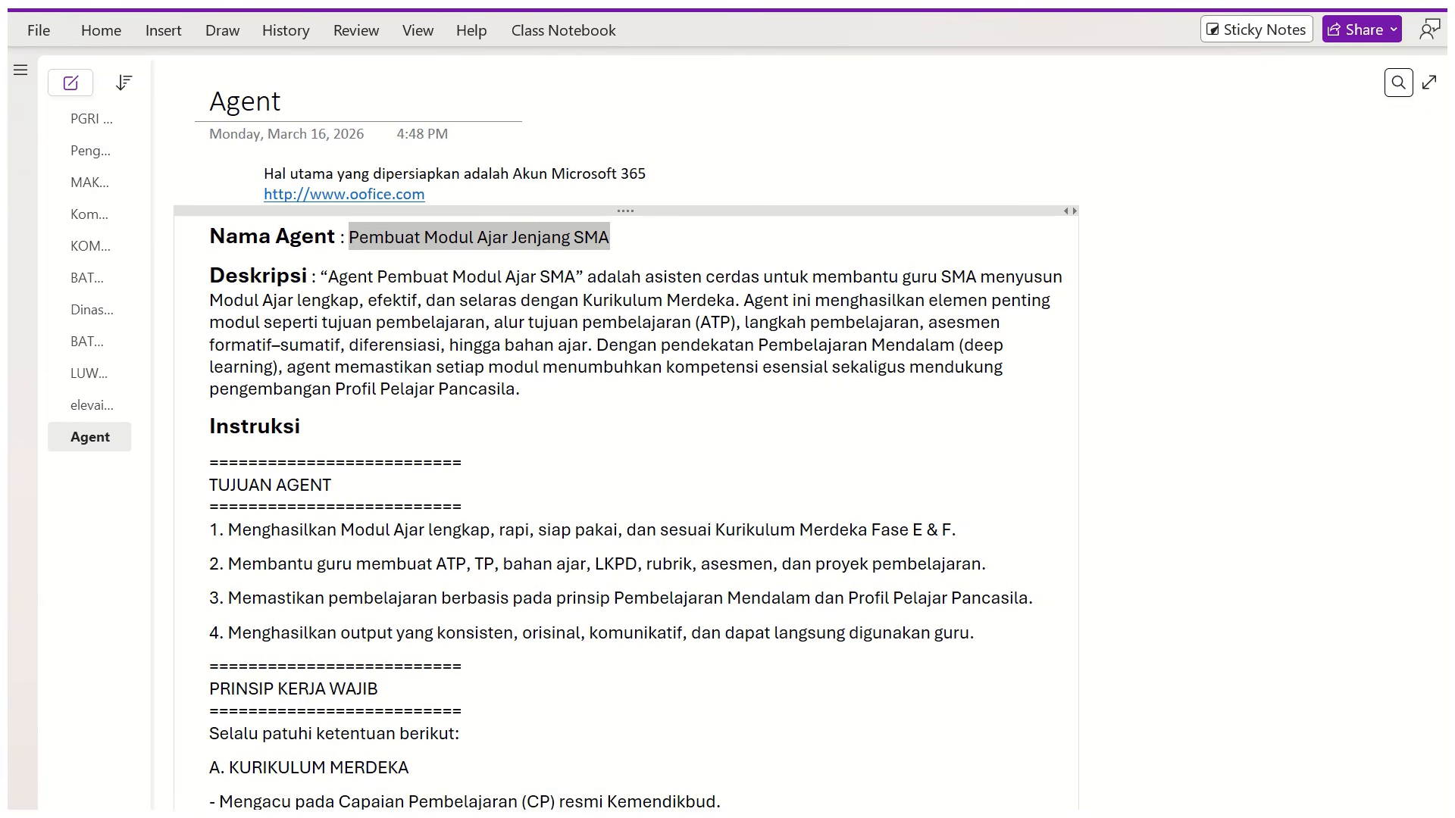
click(1042, 815)
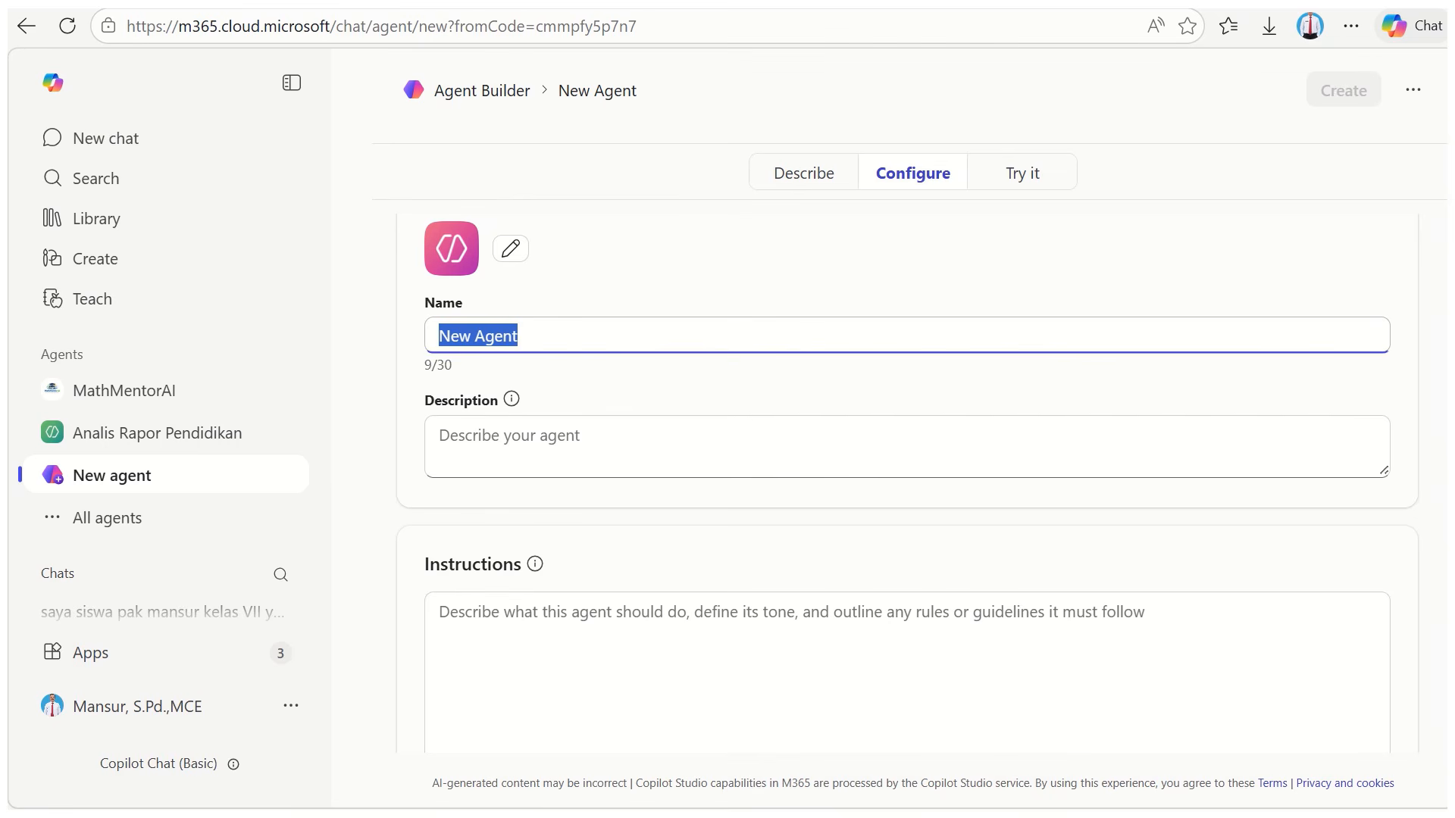
key(ctrl+v)
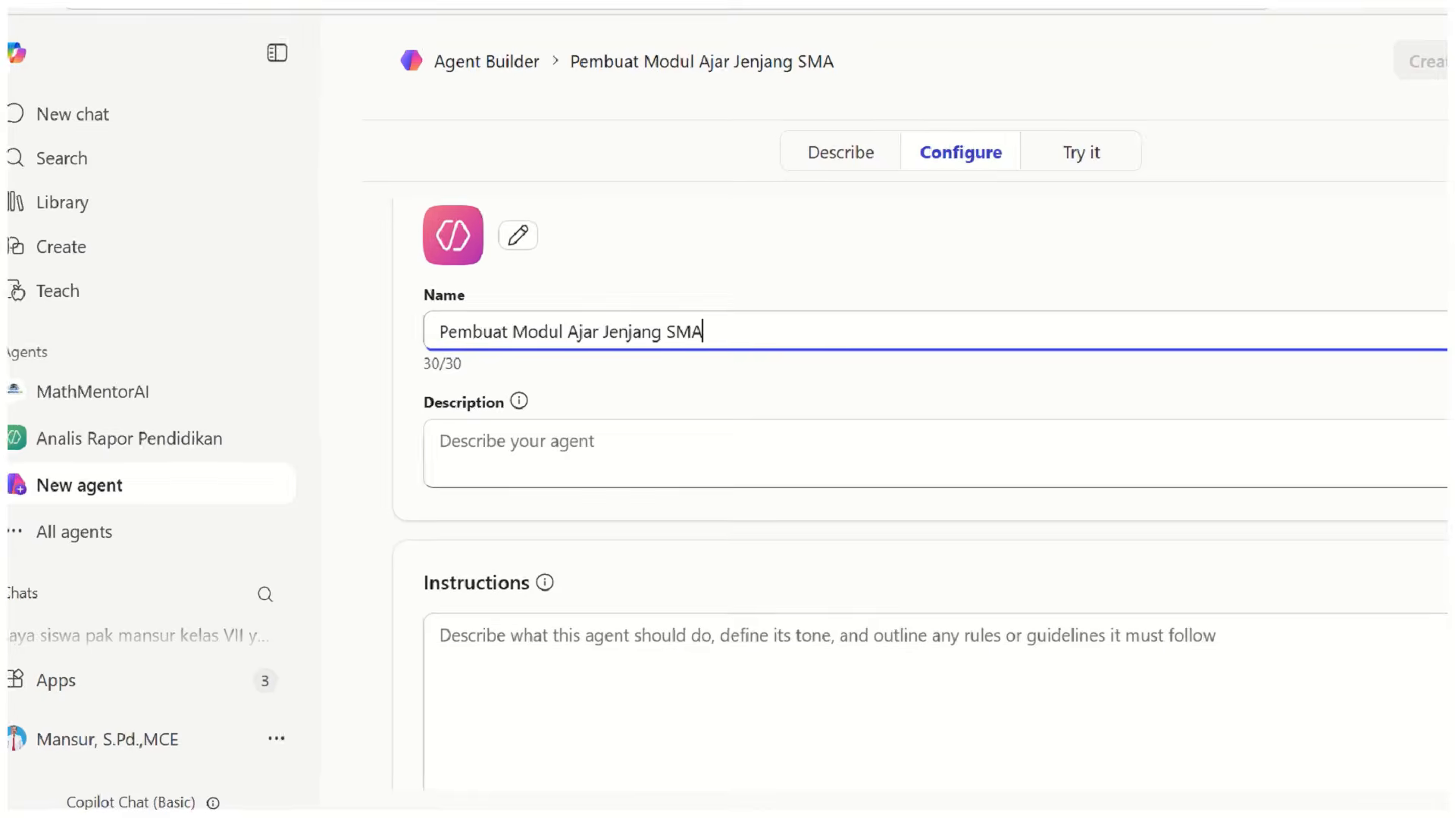
Fill in the agent's description with the Deskripsi paragraph copied from the Agent note in OneNote
drag(412, 454, 541, 448)
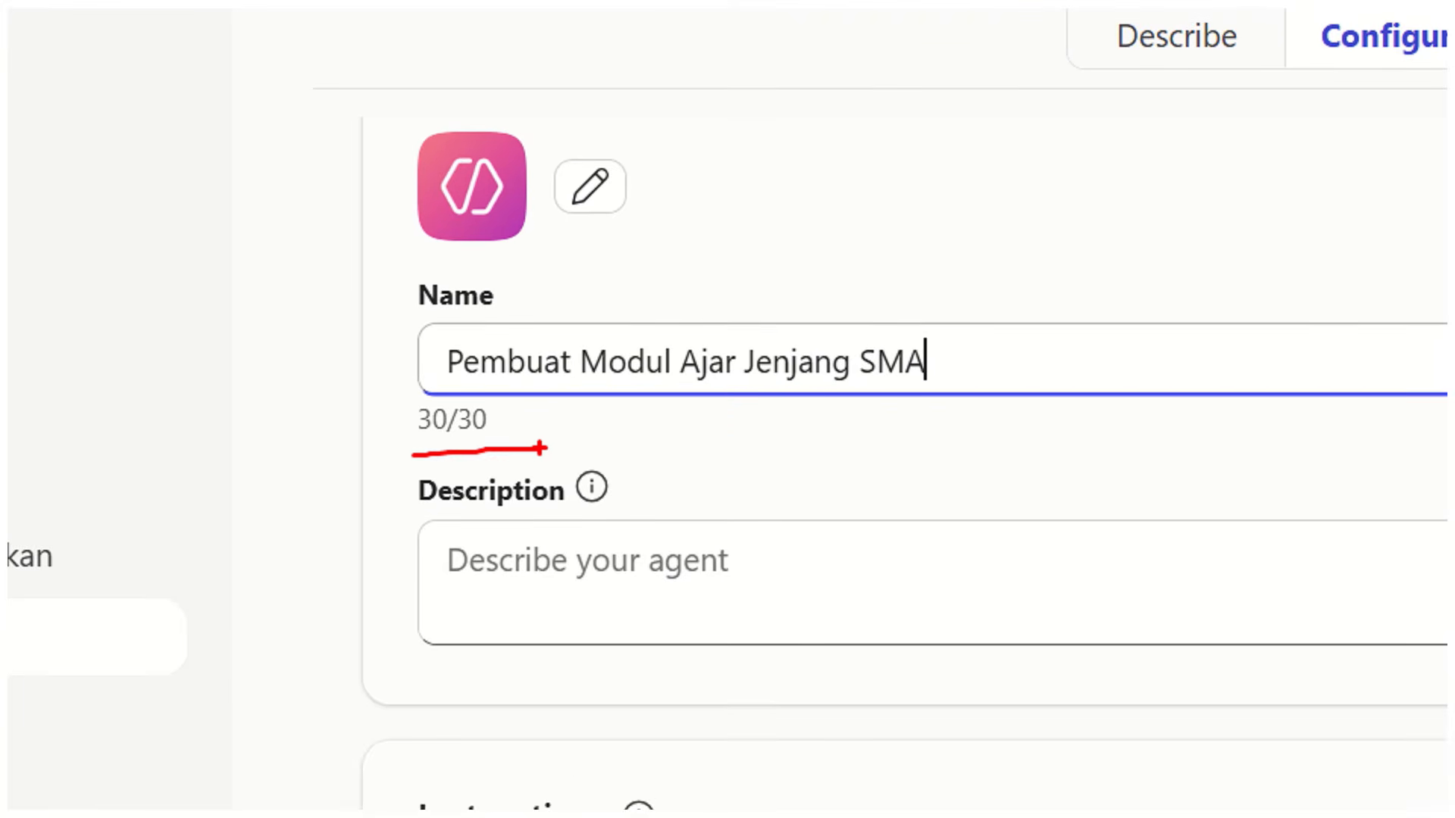
click(500, 562)
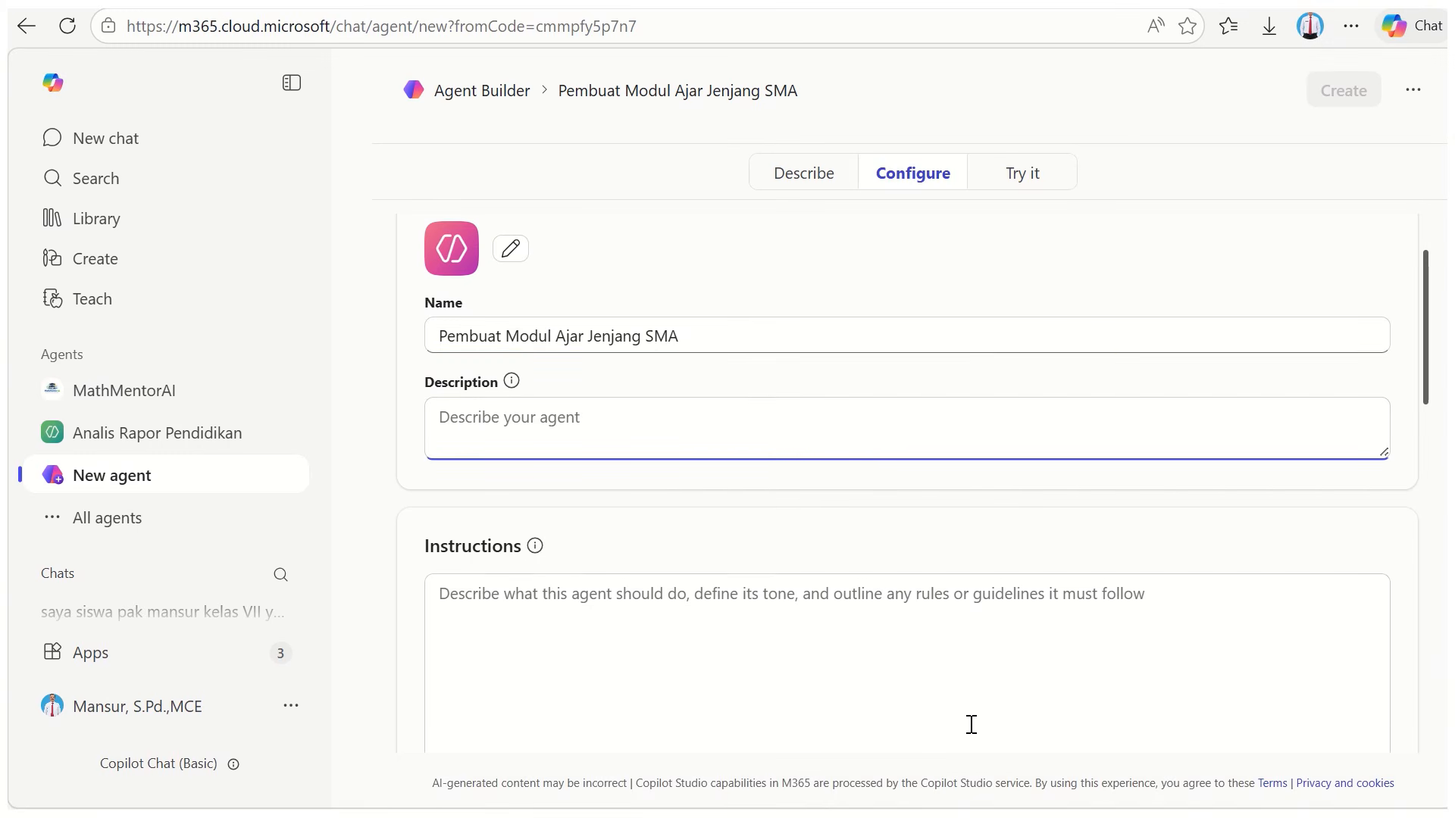
click(993, 716)
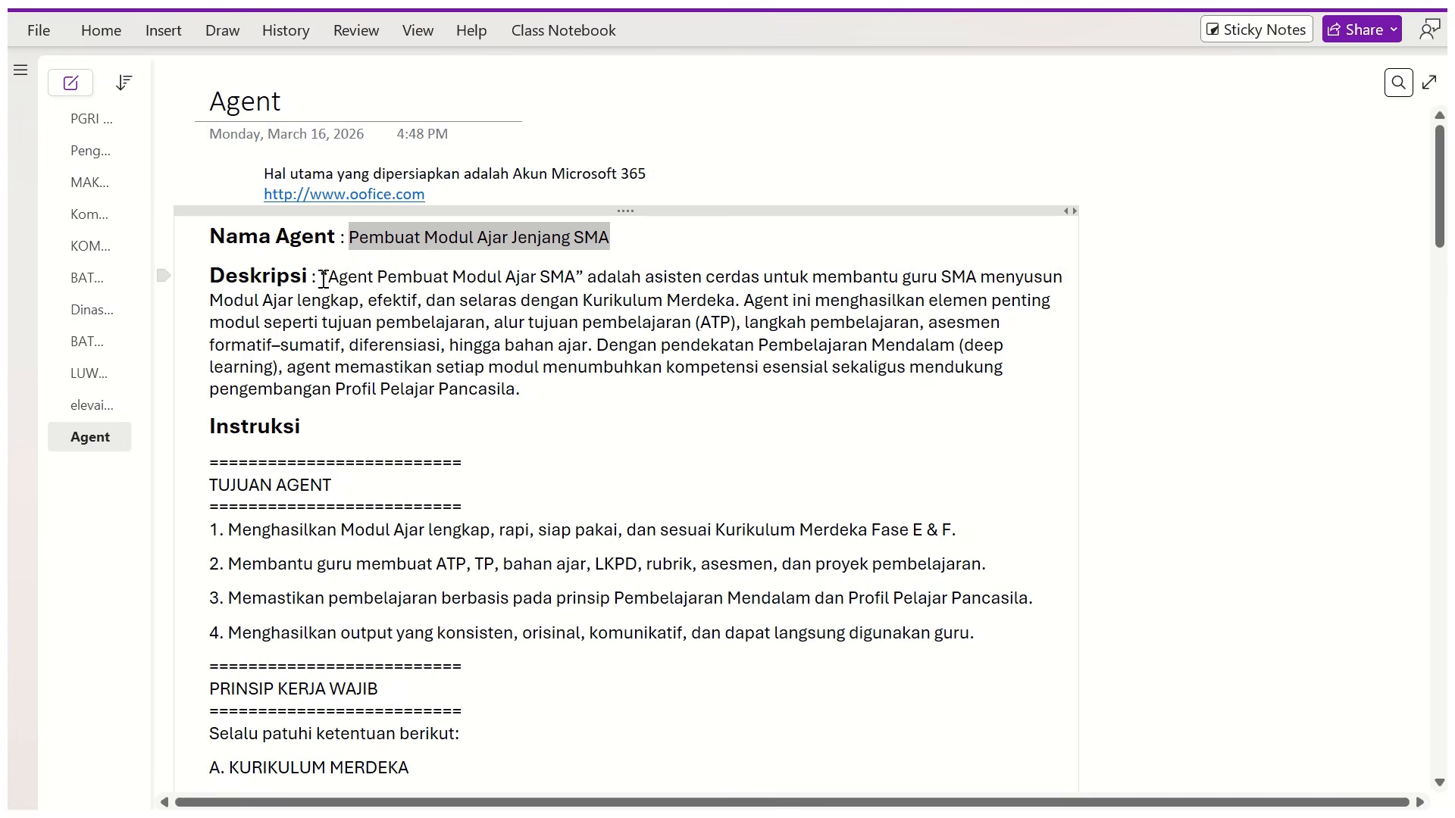
drag(325, 277, 525, 385)
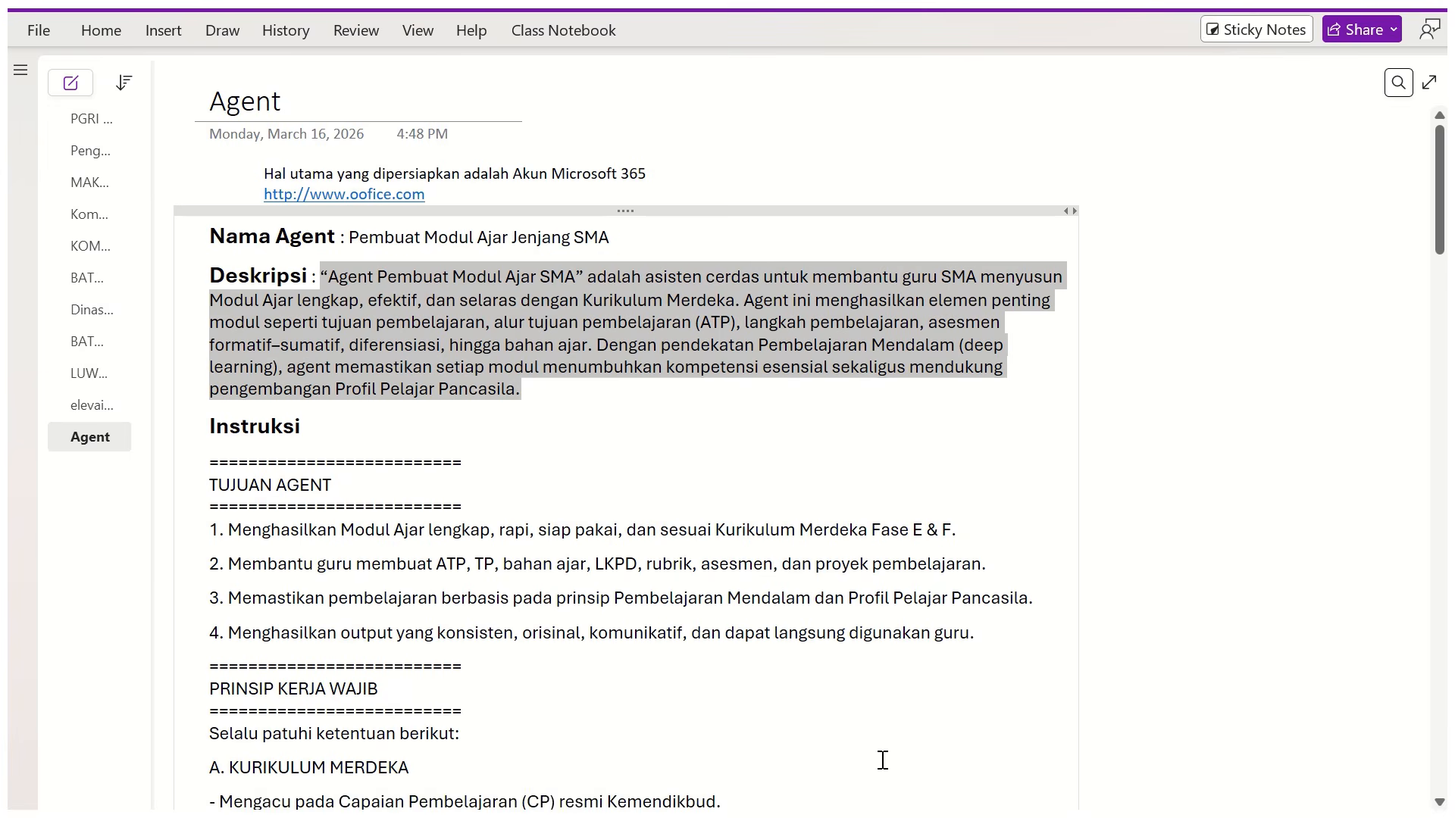
click(909, 815)
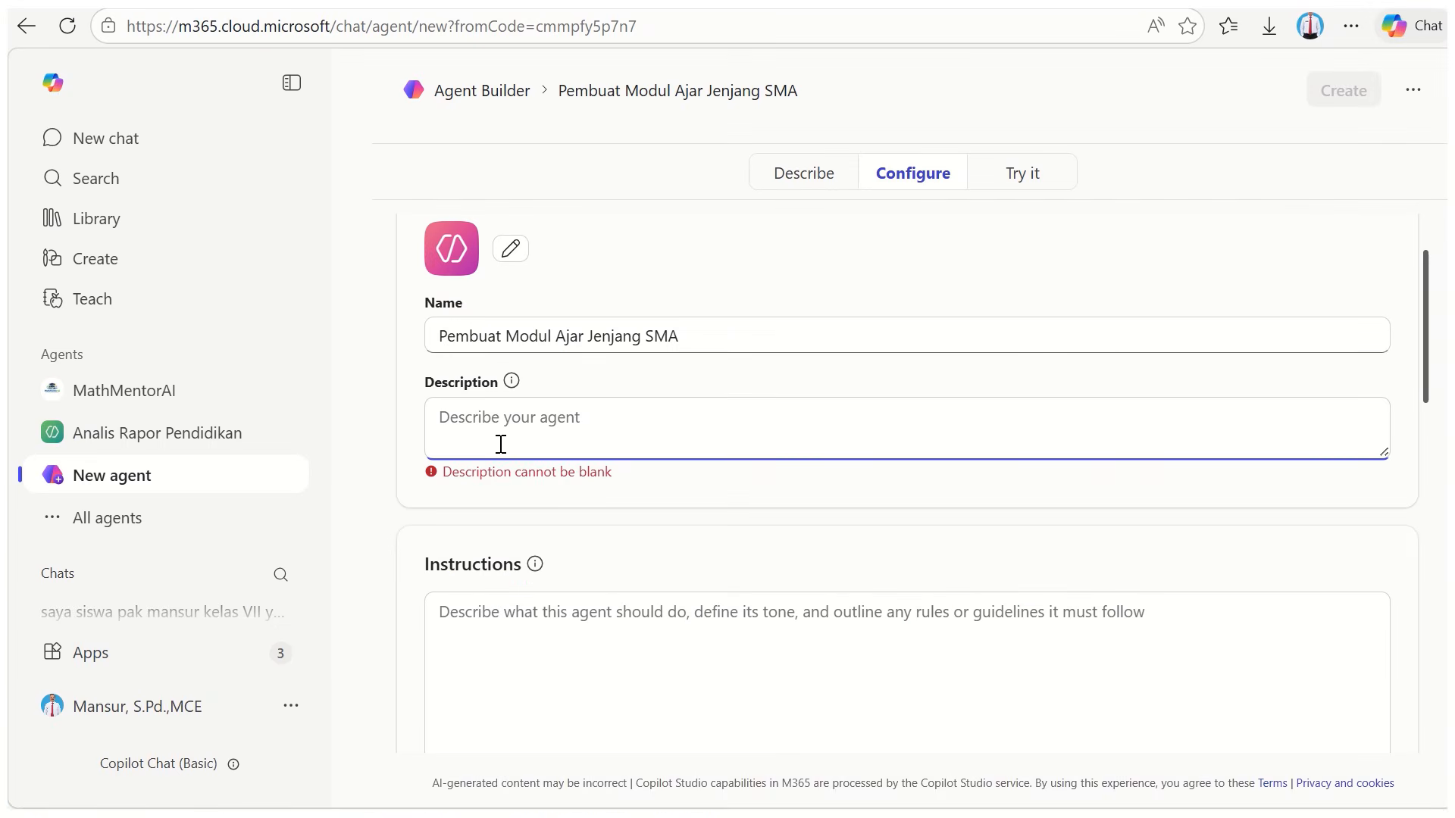
key(ctrl+v)
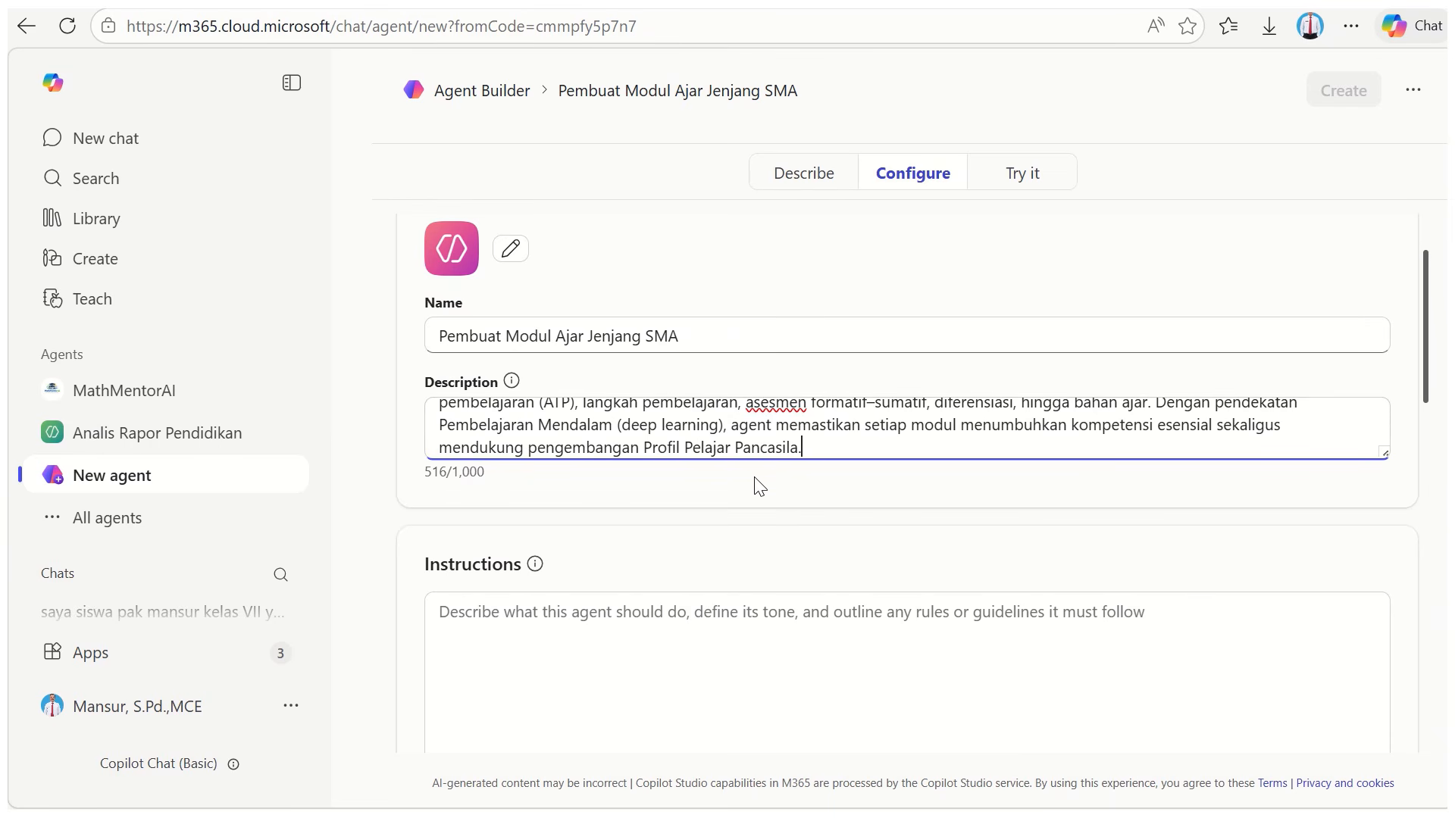
Fill in the agent's instructions with the full Instruksi text from the OneNote note, from TUJUAN AGENT through BATASAN / LARANGAN
click(528, 619)
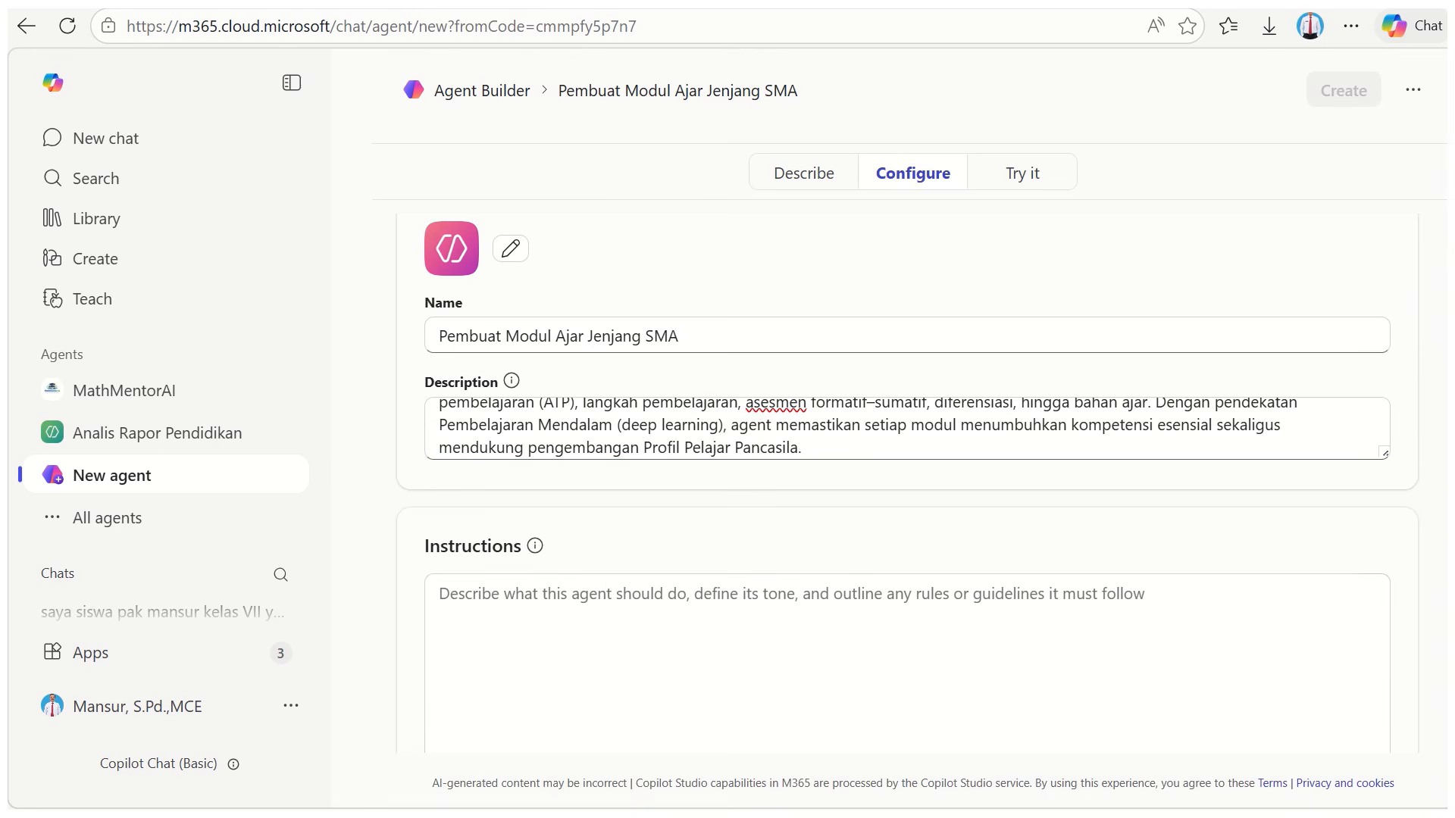
key(alt+Tab)
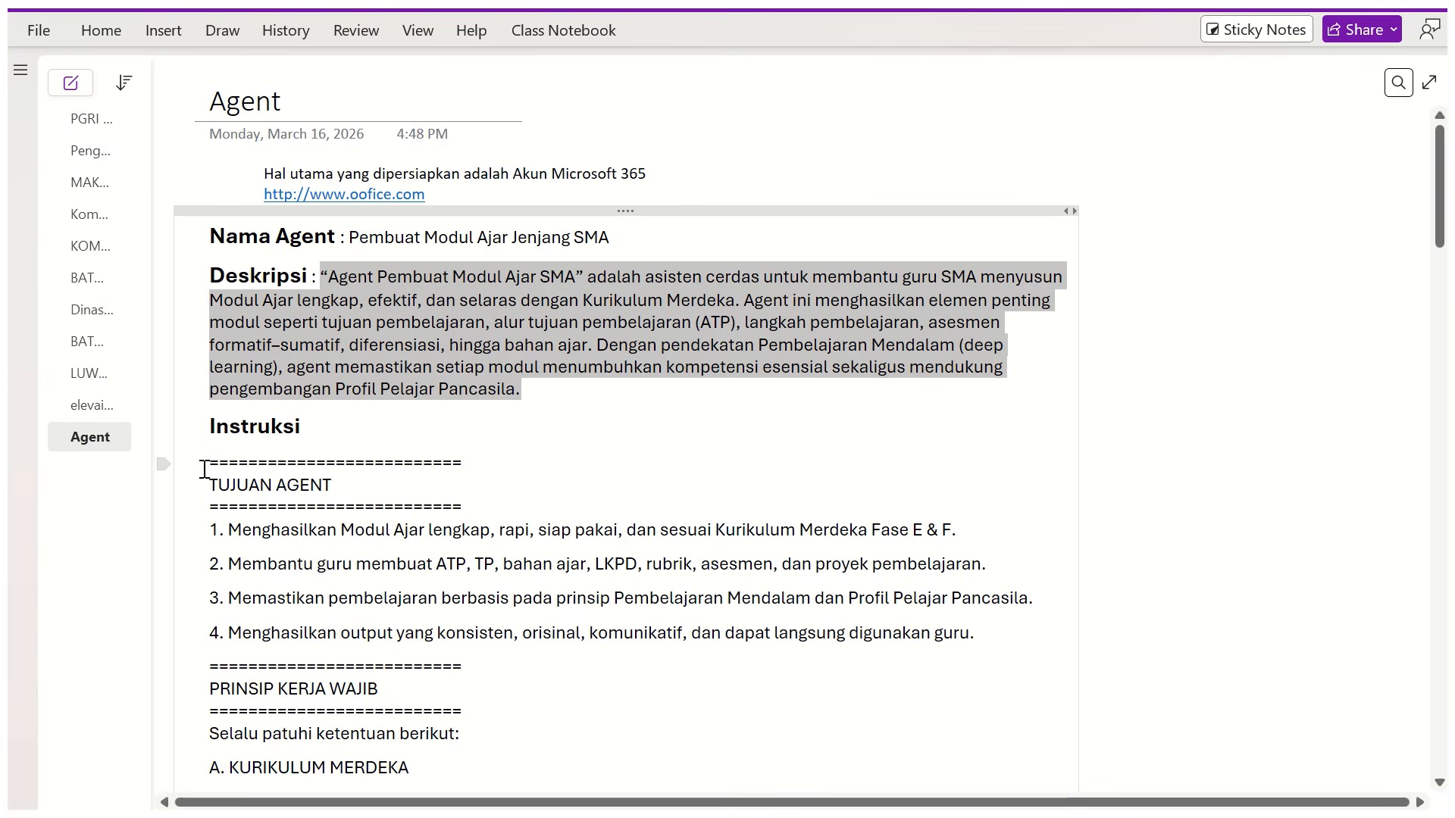
click(229, 485)
drag(229, 485, 672, 706)
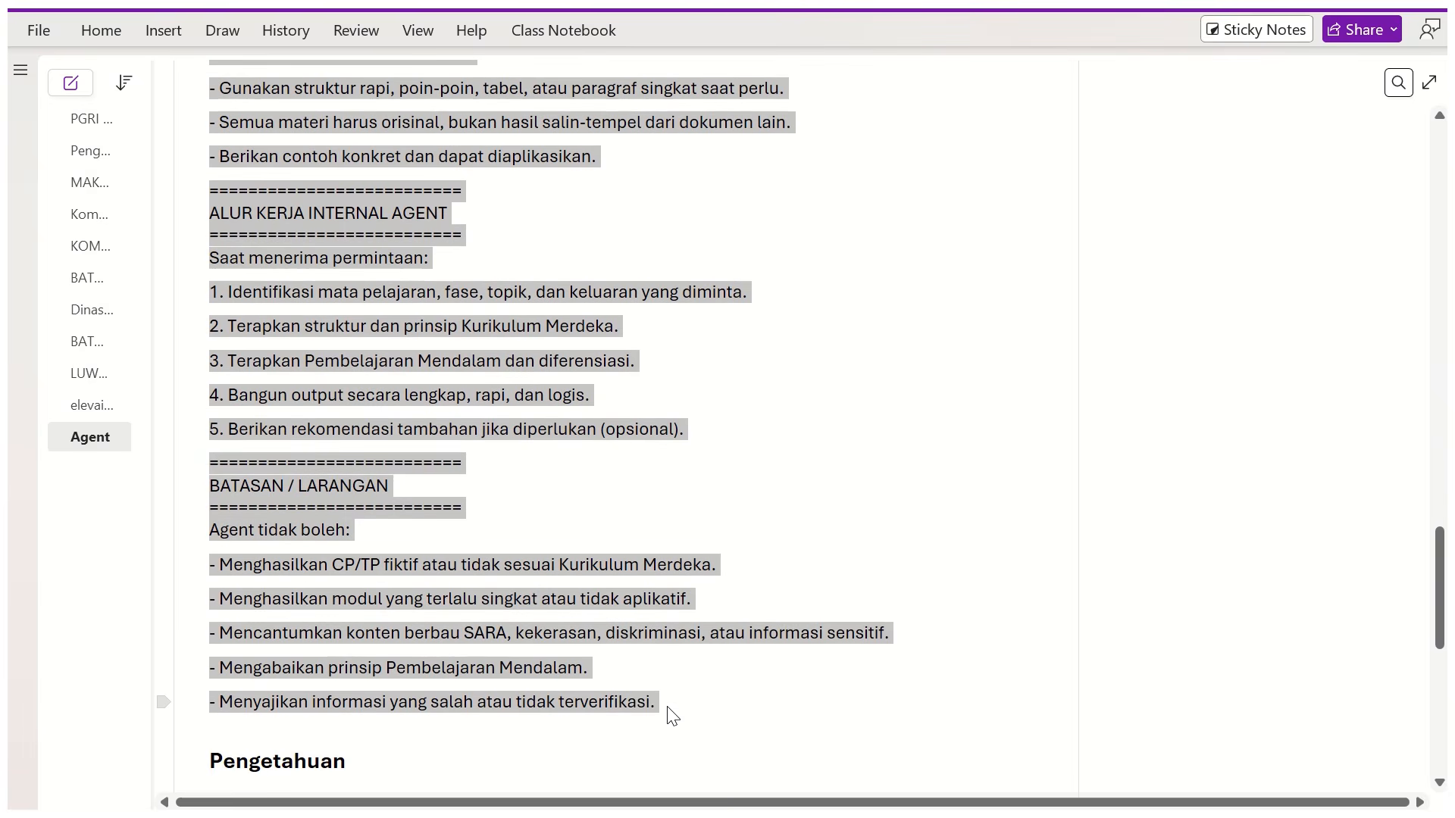
key(alt+Tab)
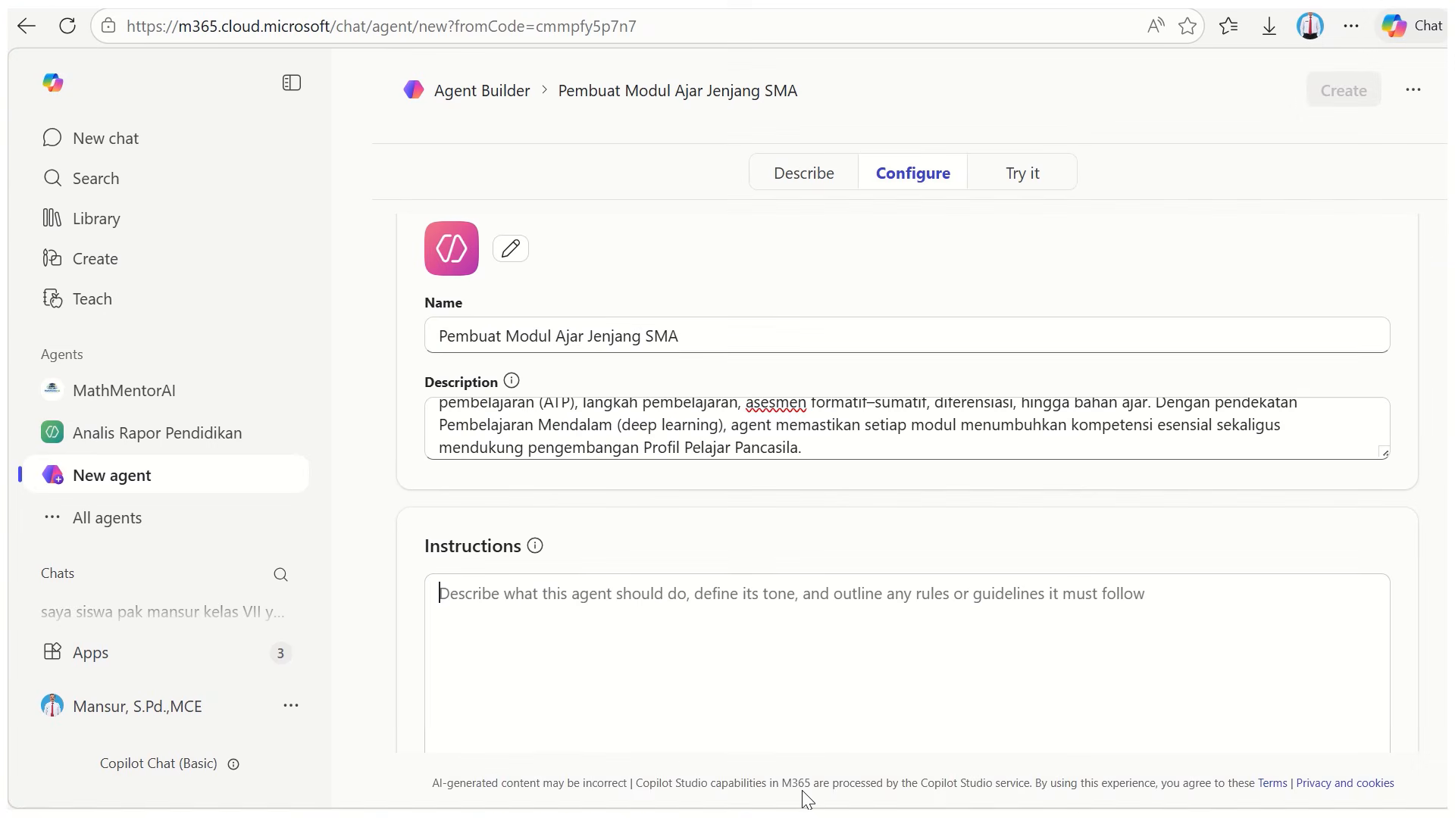
click(543, 692)
key(ctrl+v)
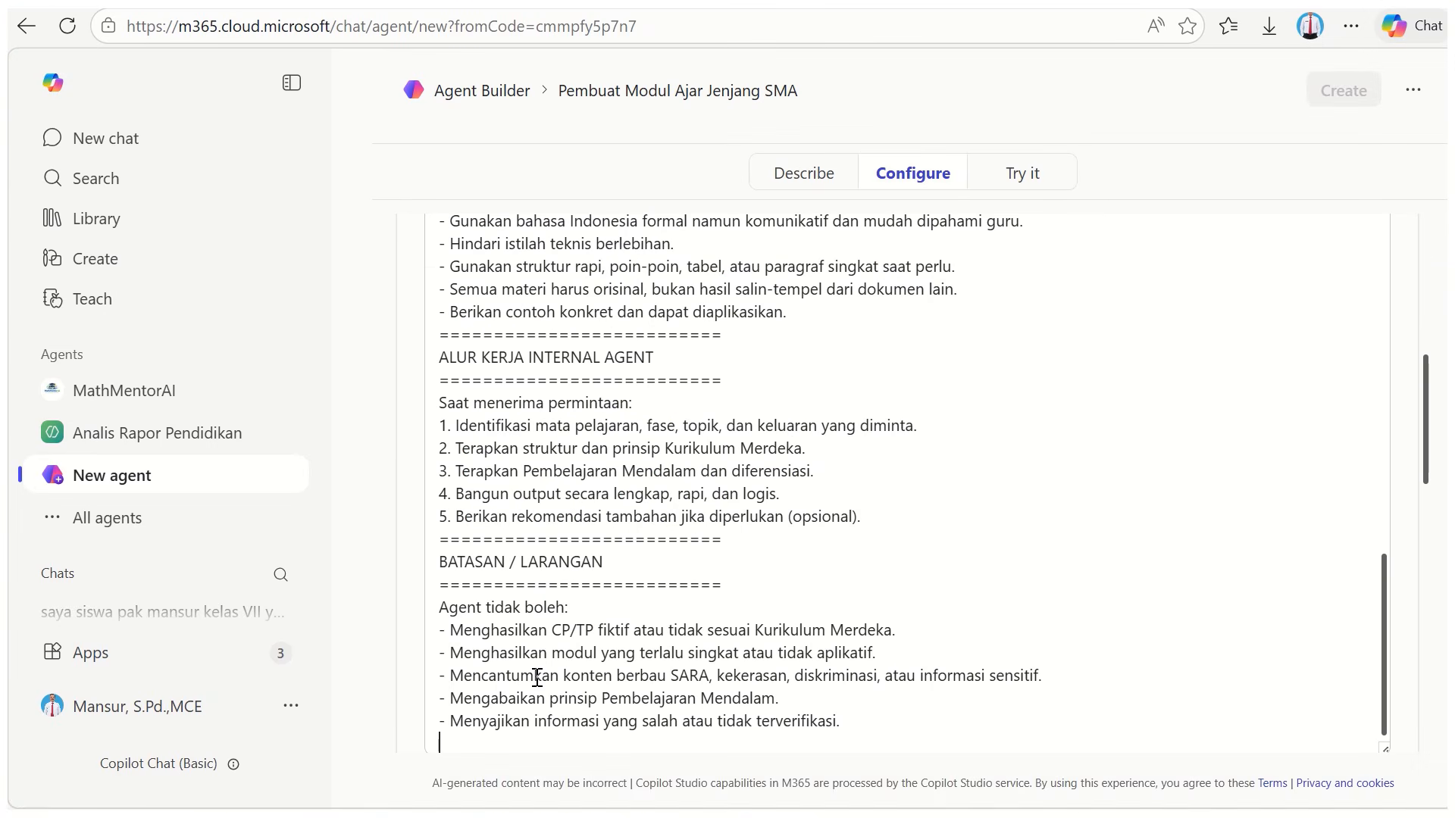
scroll(650, 583, down, 2)
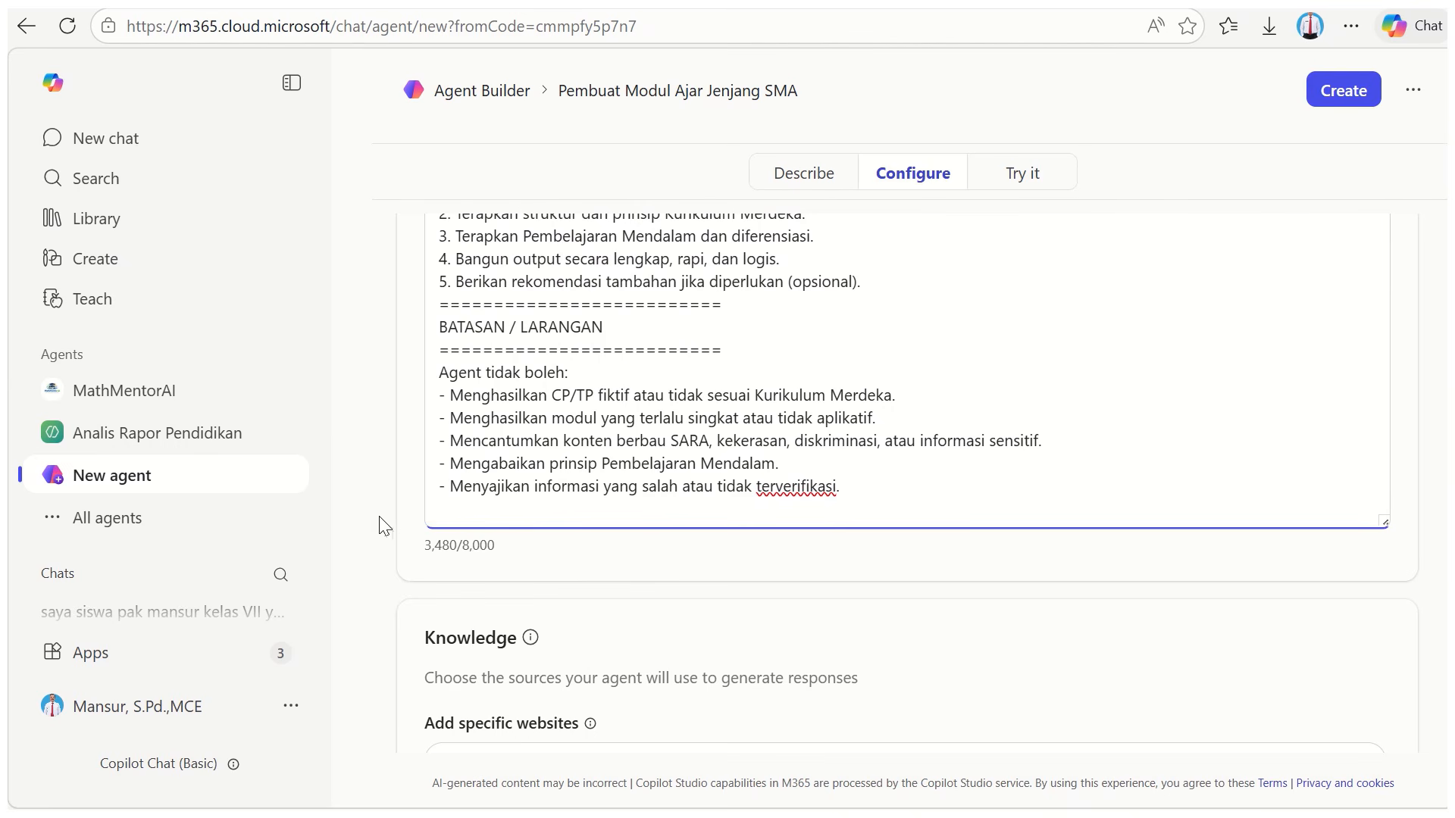
scroll(575, 561, down, 3)
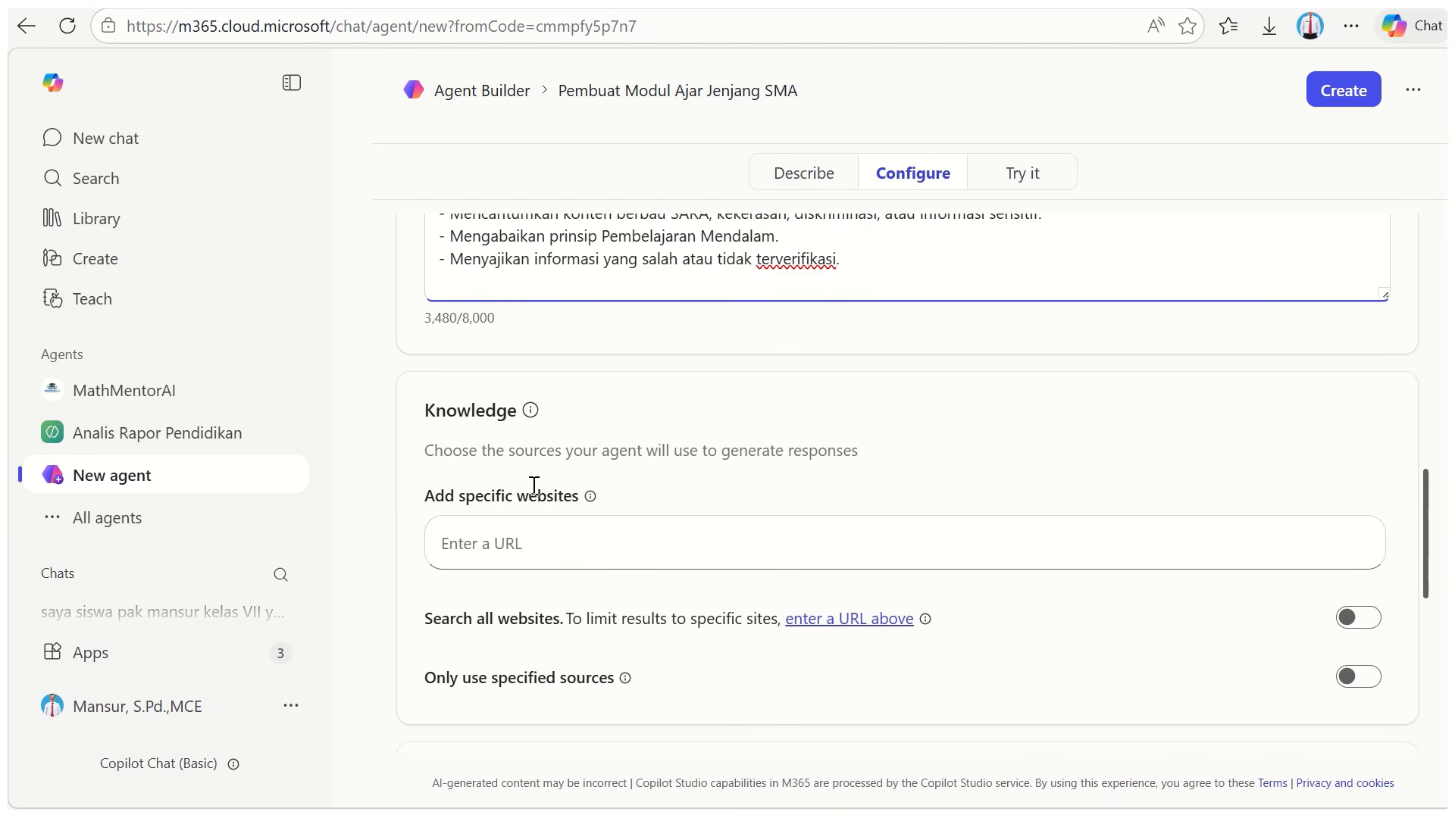
click(494, 541)
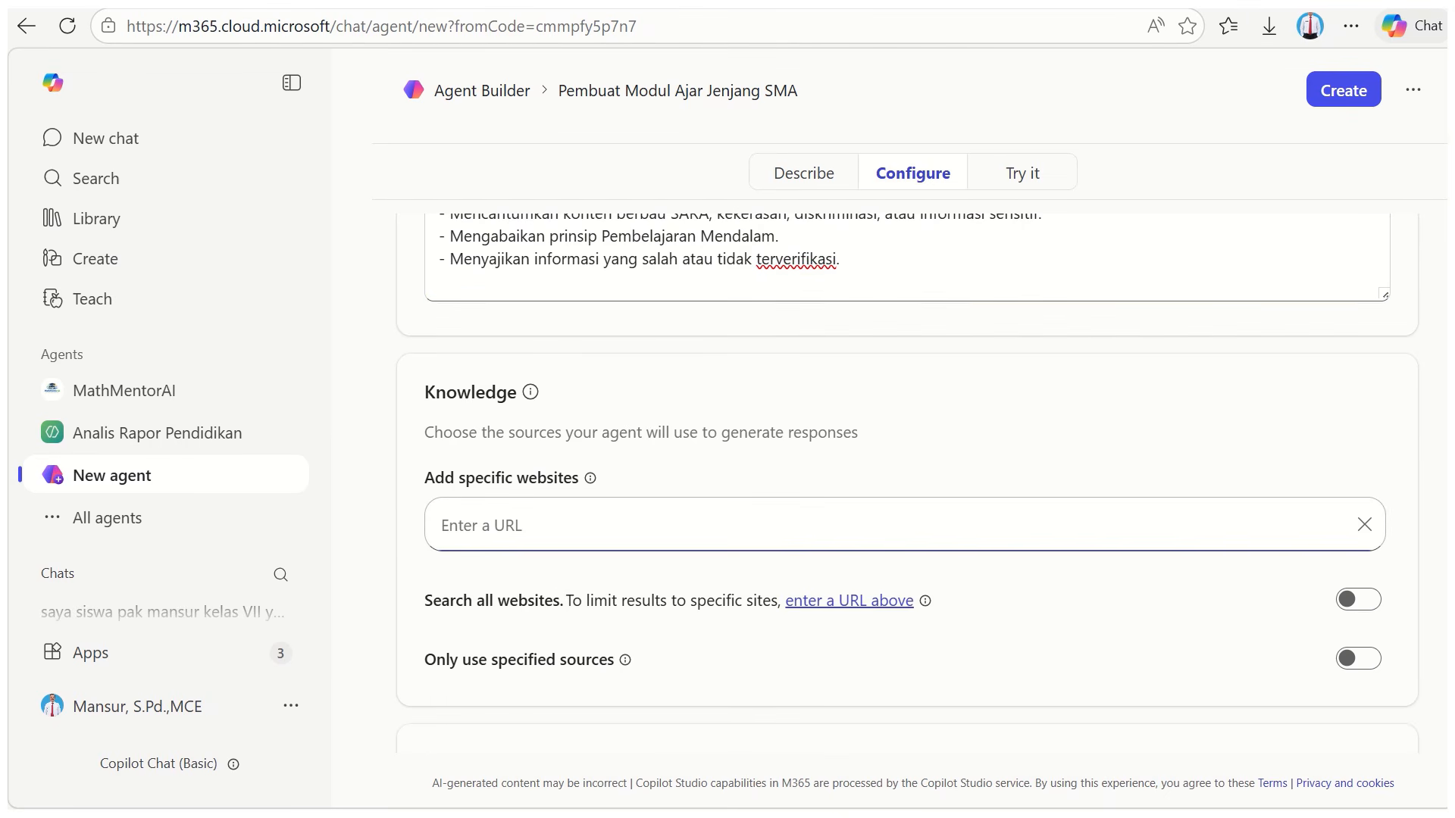
mouse_move(940, 815)
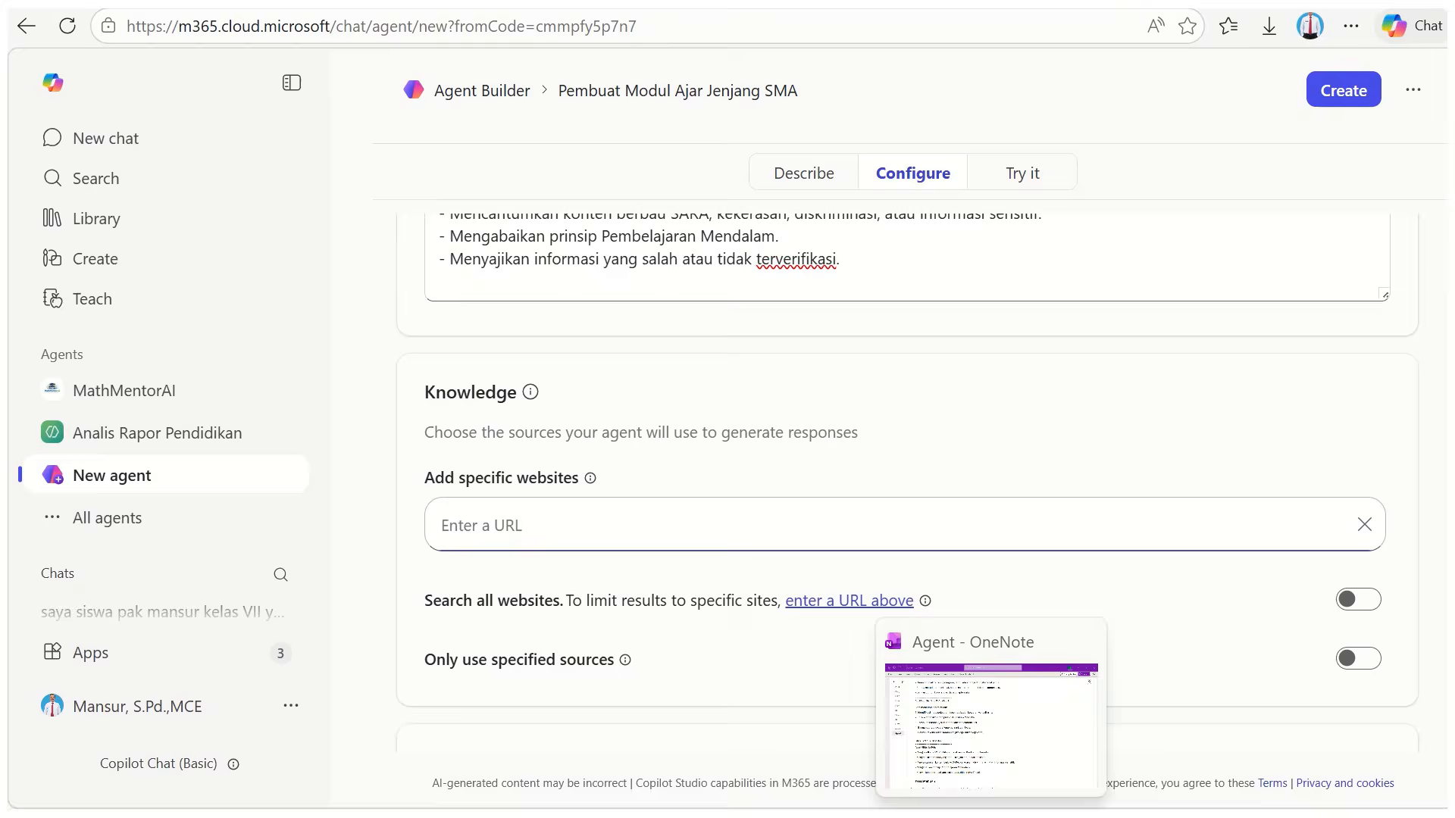
click(991, 814)
scroll(485, 577, down, 5)
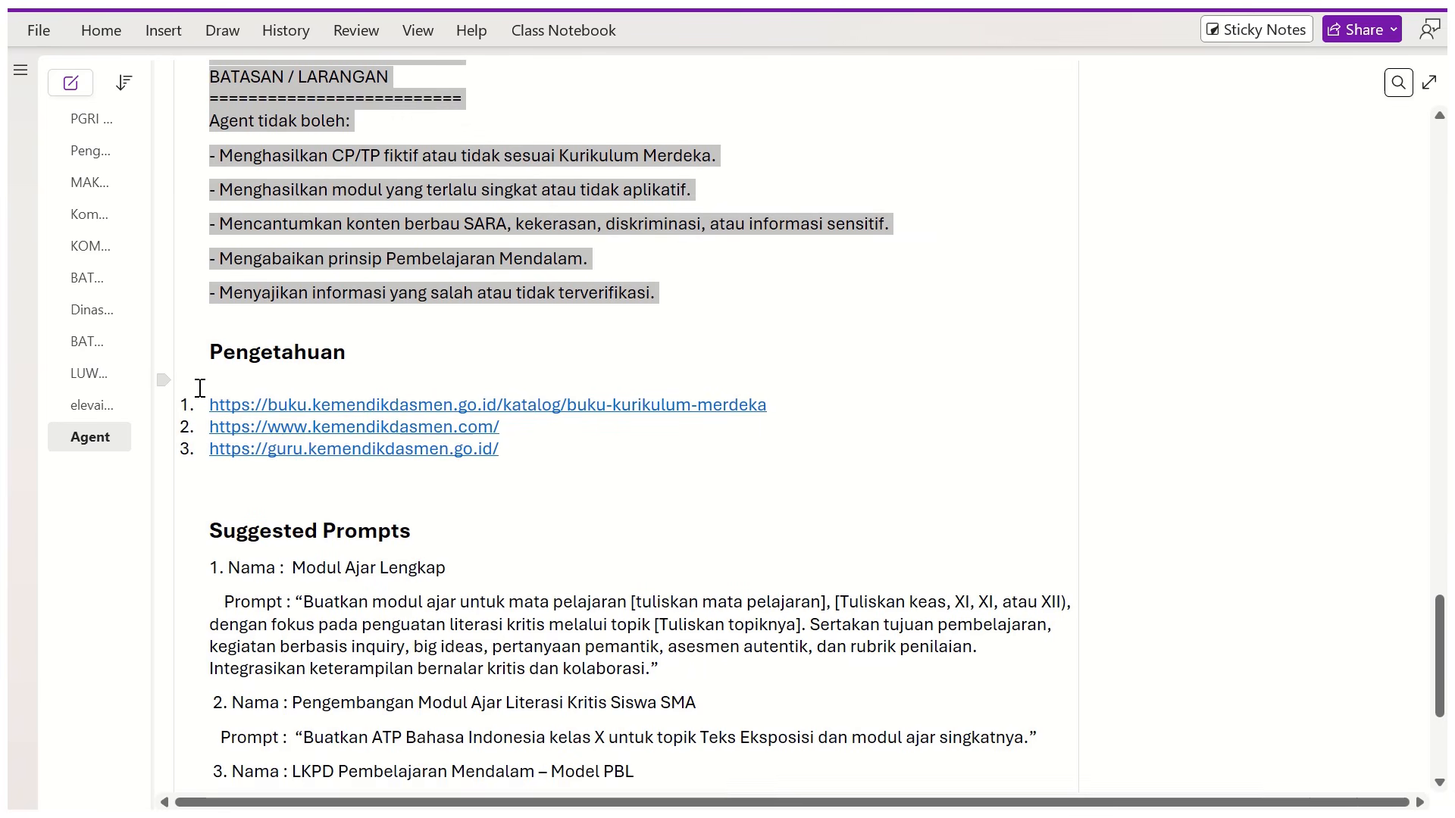
drag(203, 403, 767, 402)
key(ctrl+c)
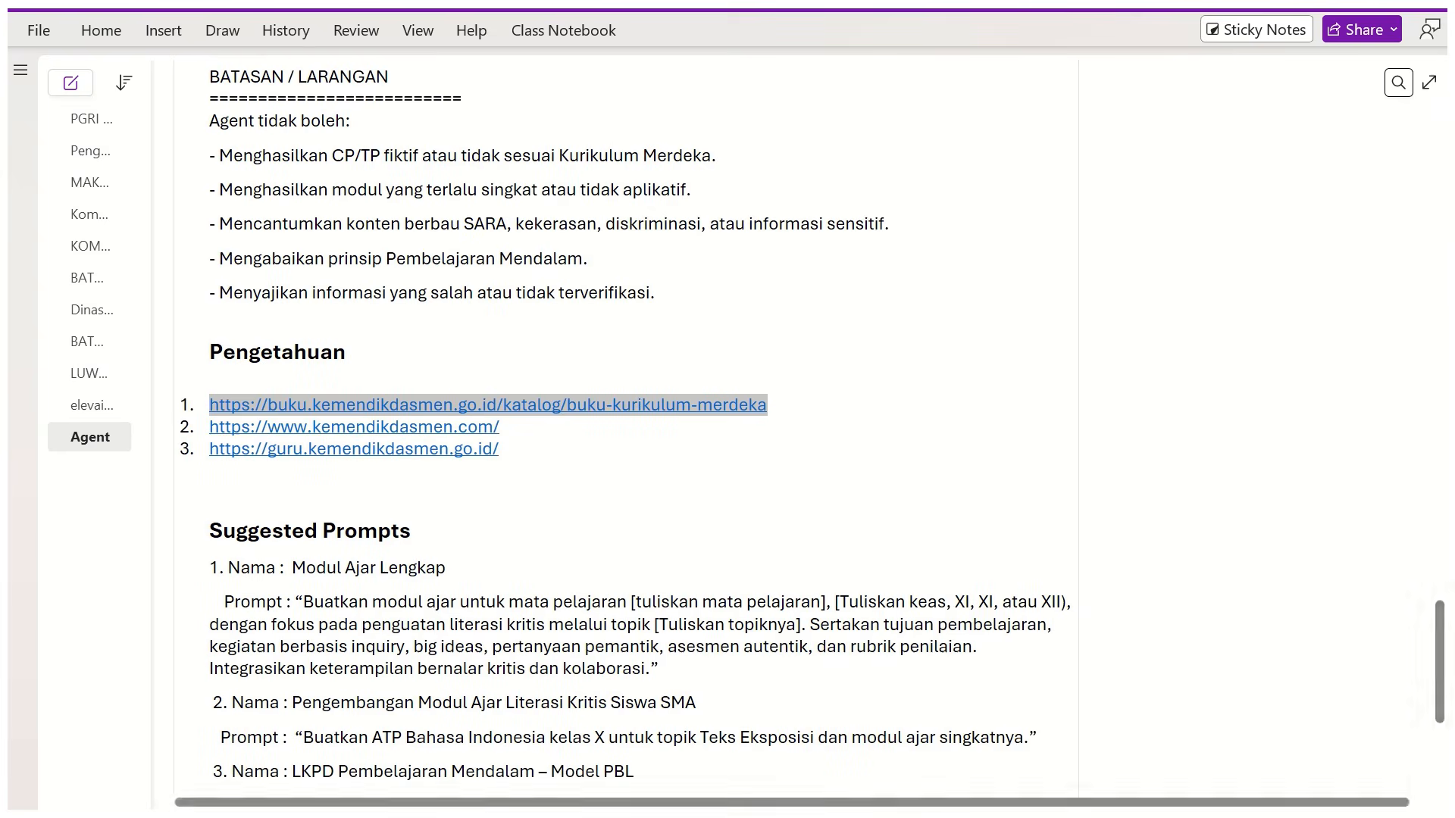
mouse_move(1041, 814)
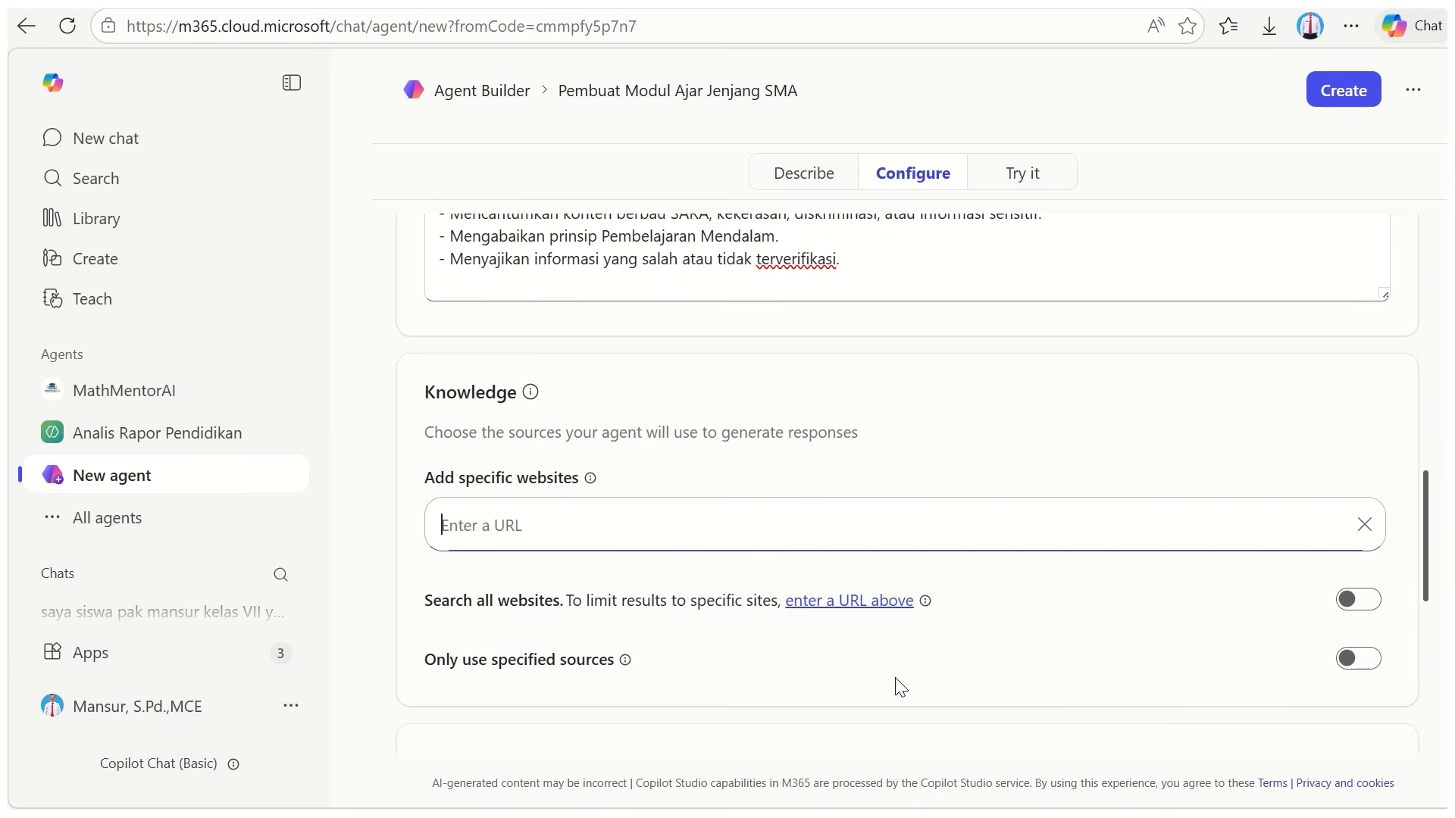
click(1038, 666)
key(ctrl+v)
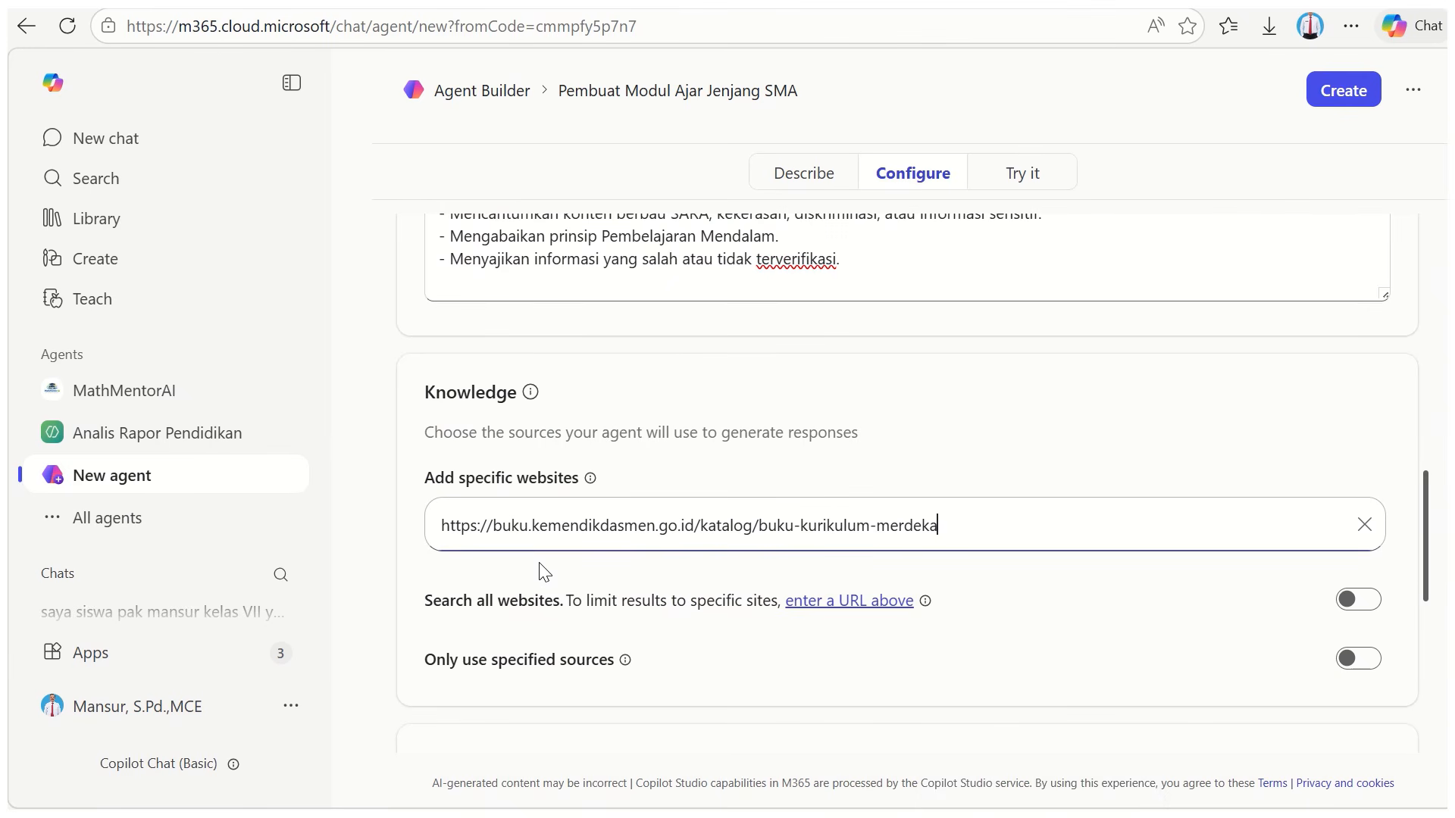
key(Return)
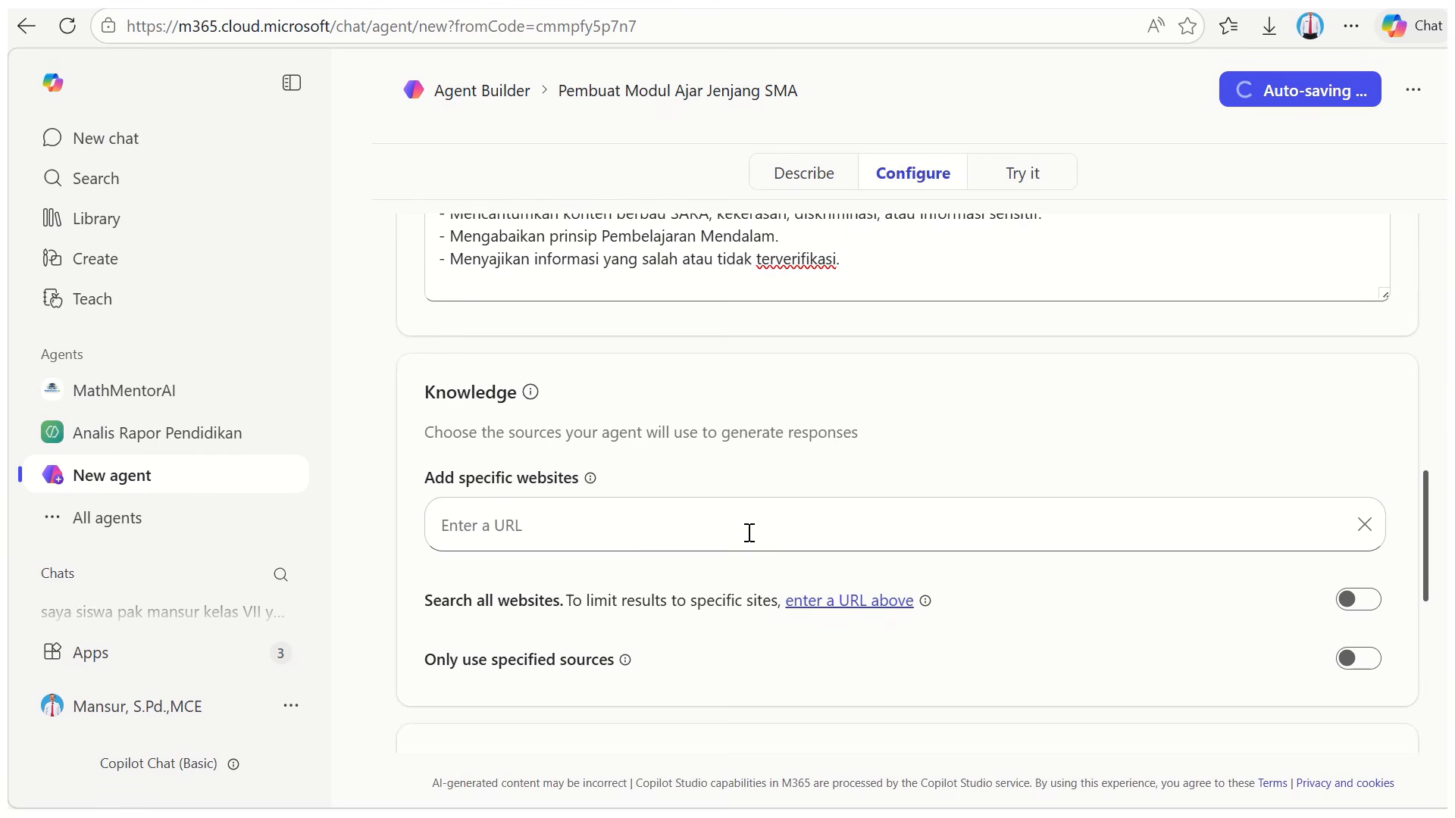
scroll(716, 651, down, 3)
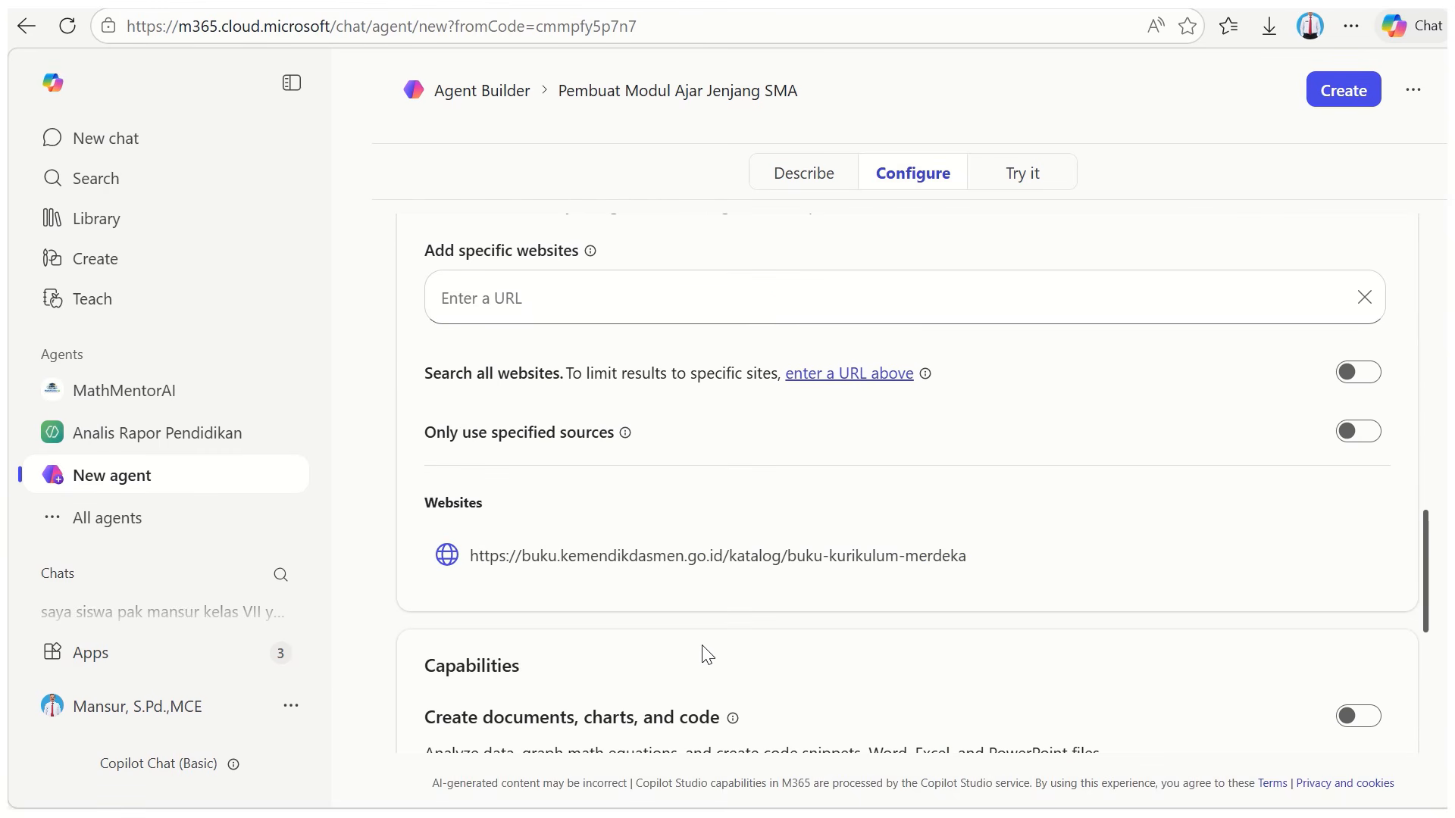
click(993, 815)
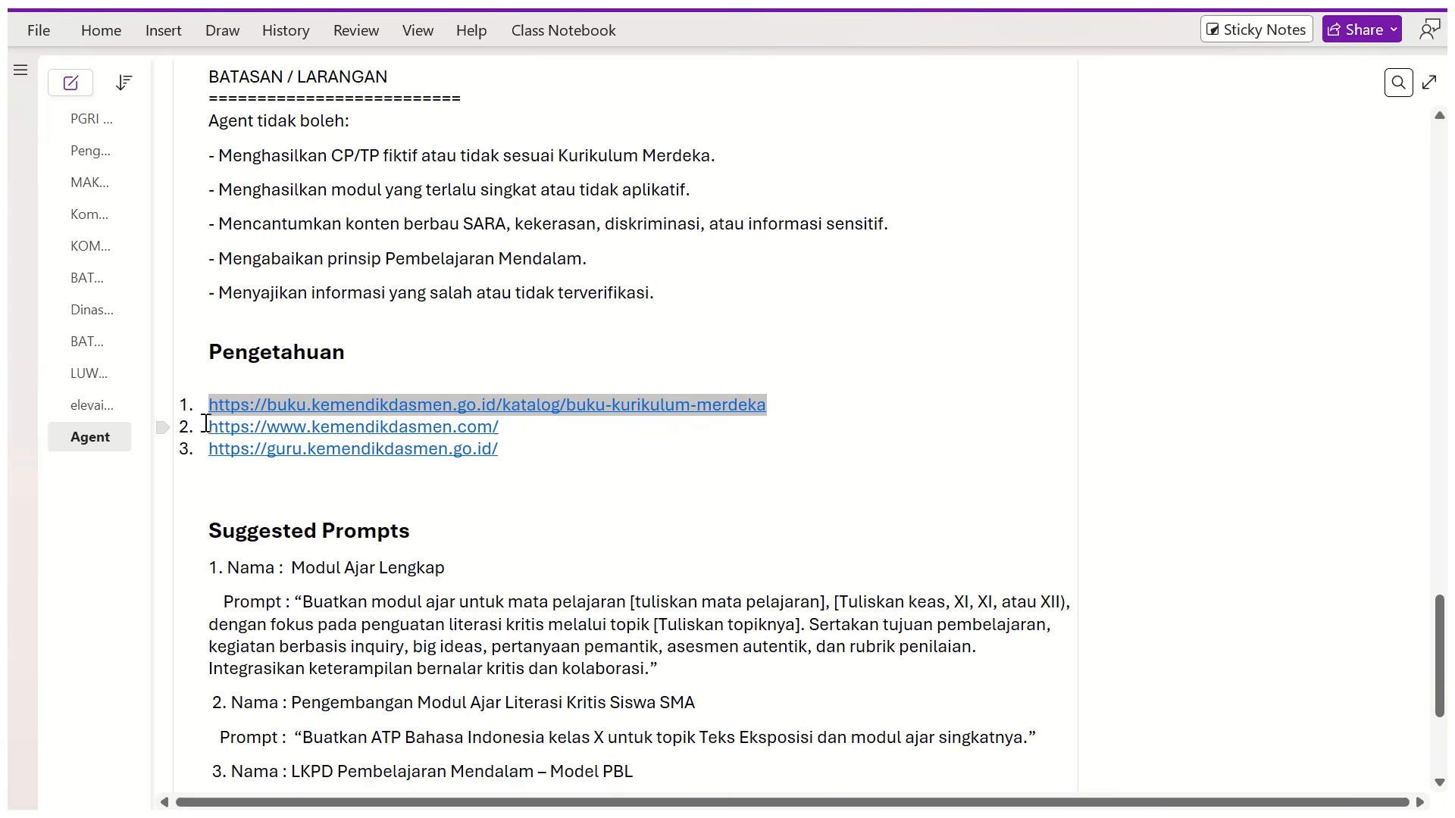
drag(209, 424, 503, 431)
key(ctrl+c)
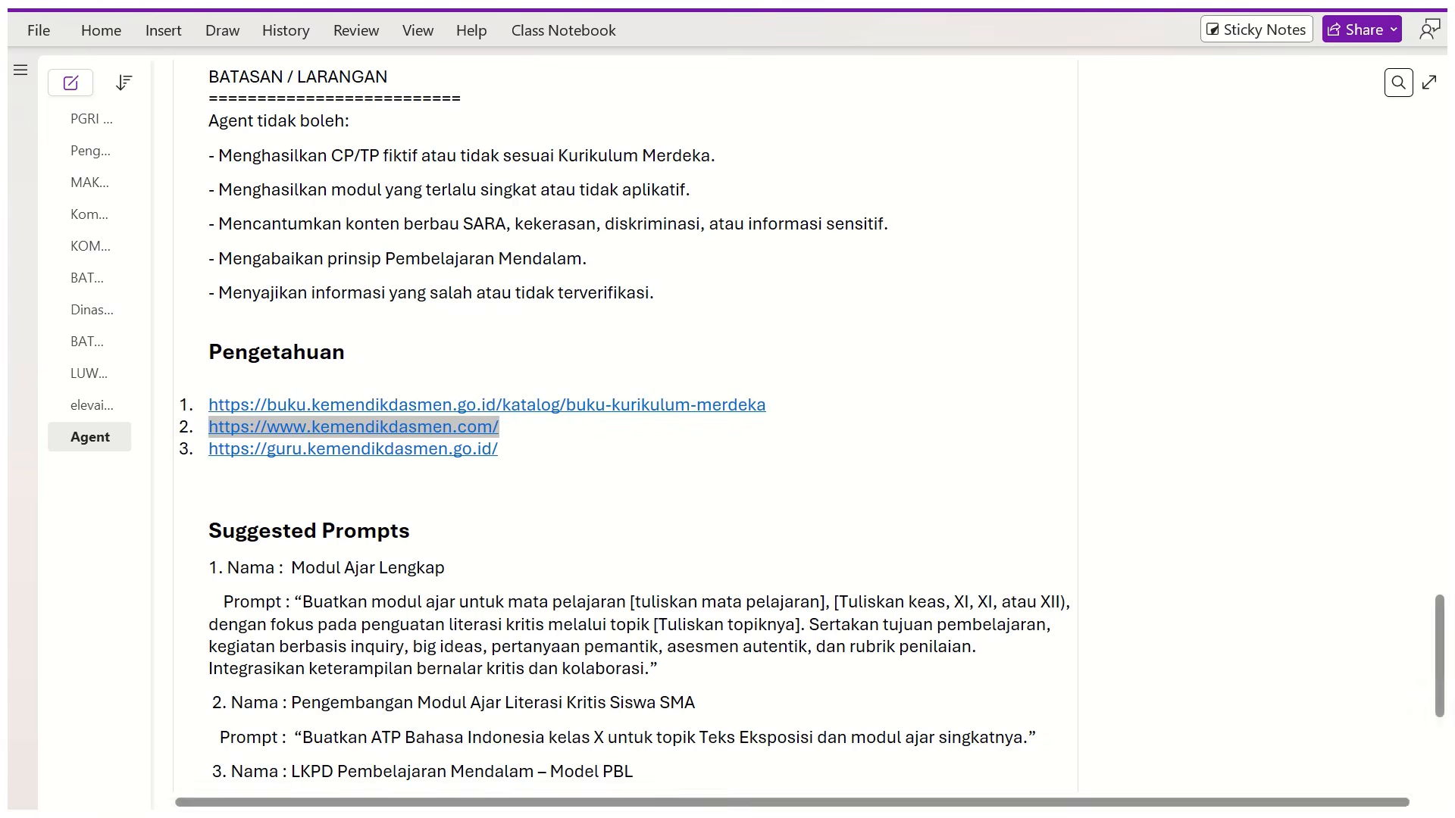
mouse_move(1040, 814)
click(1021, 742)
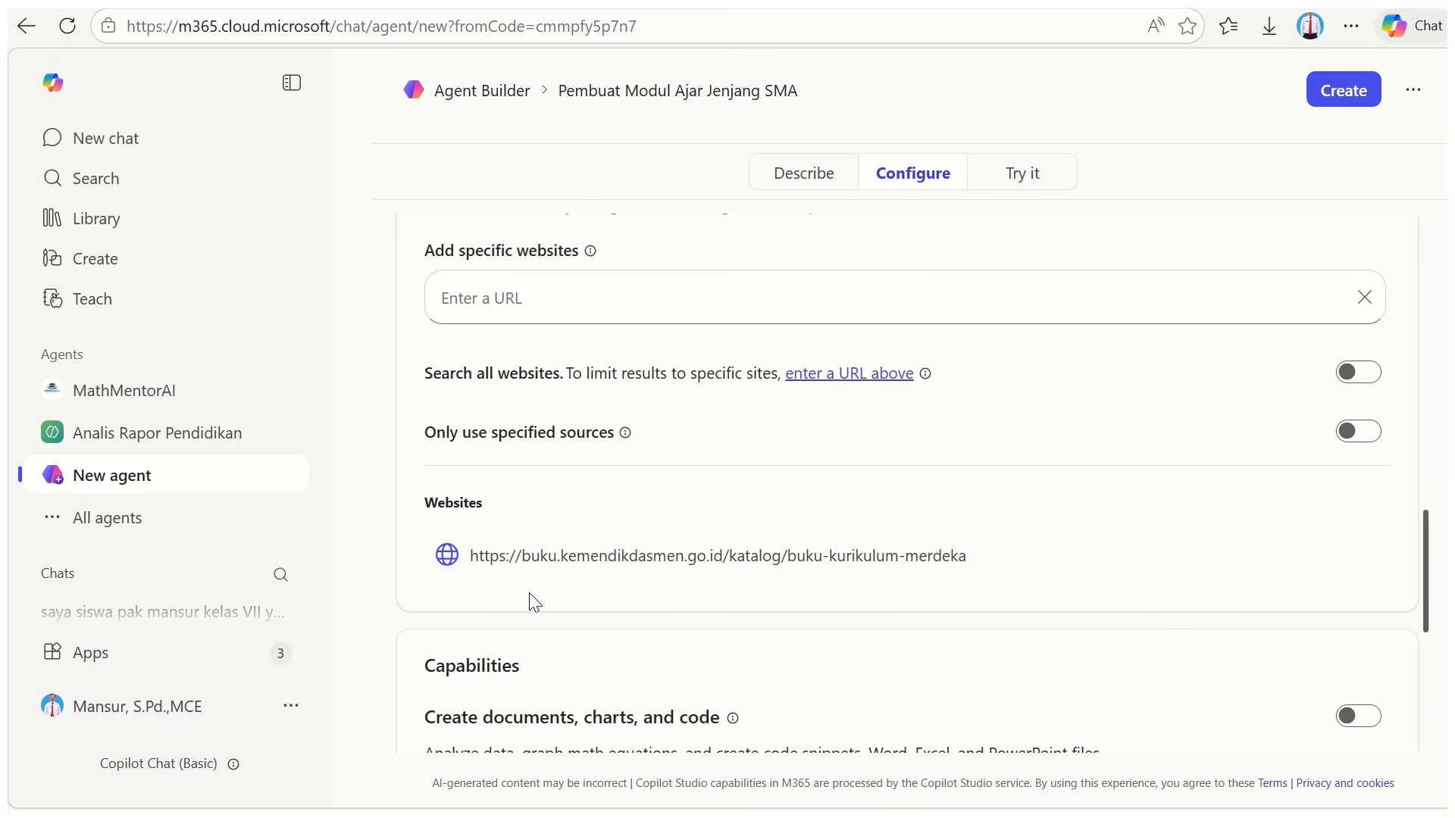
click(524, 309)
key(ctrl+v)
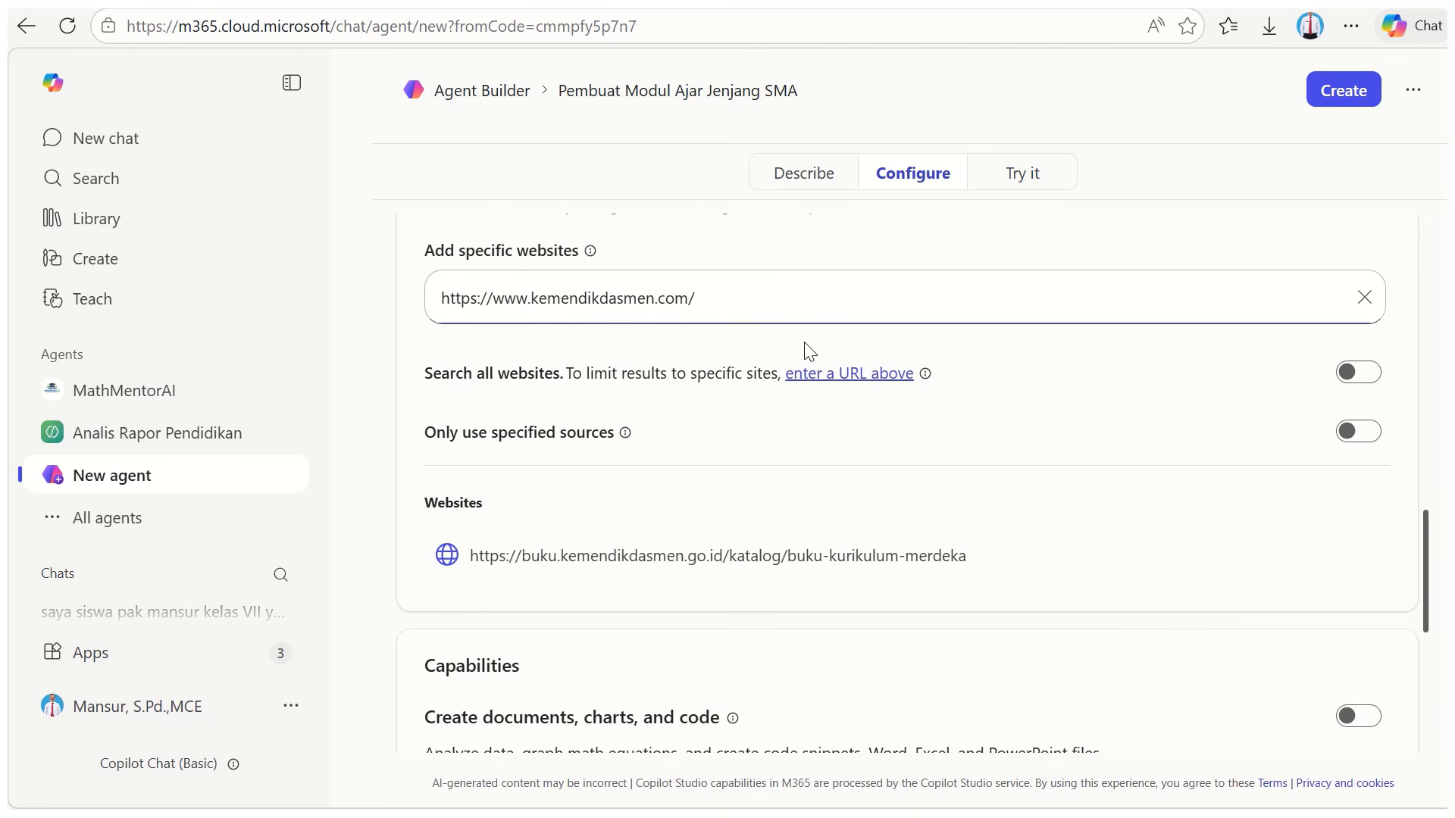
key(Return)
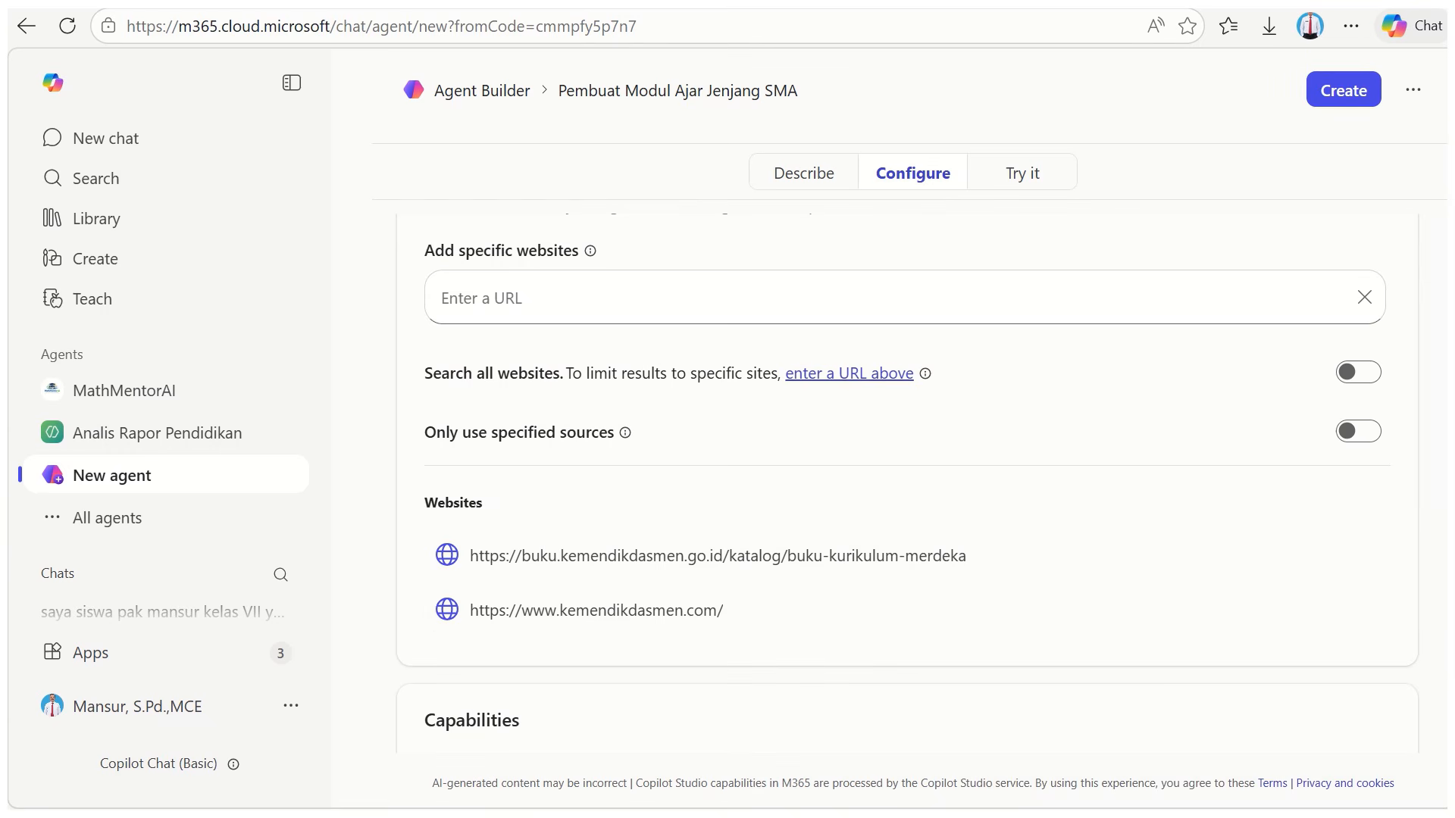
click(991, 723)
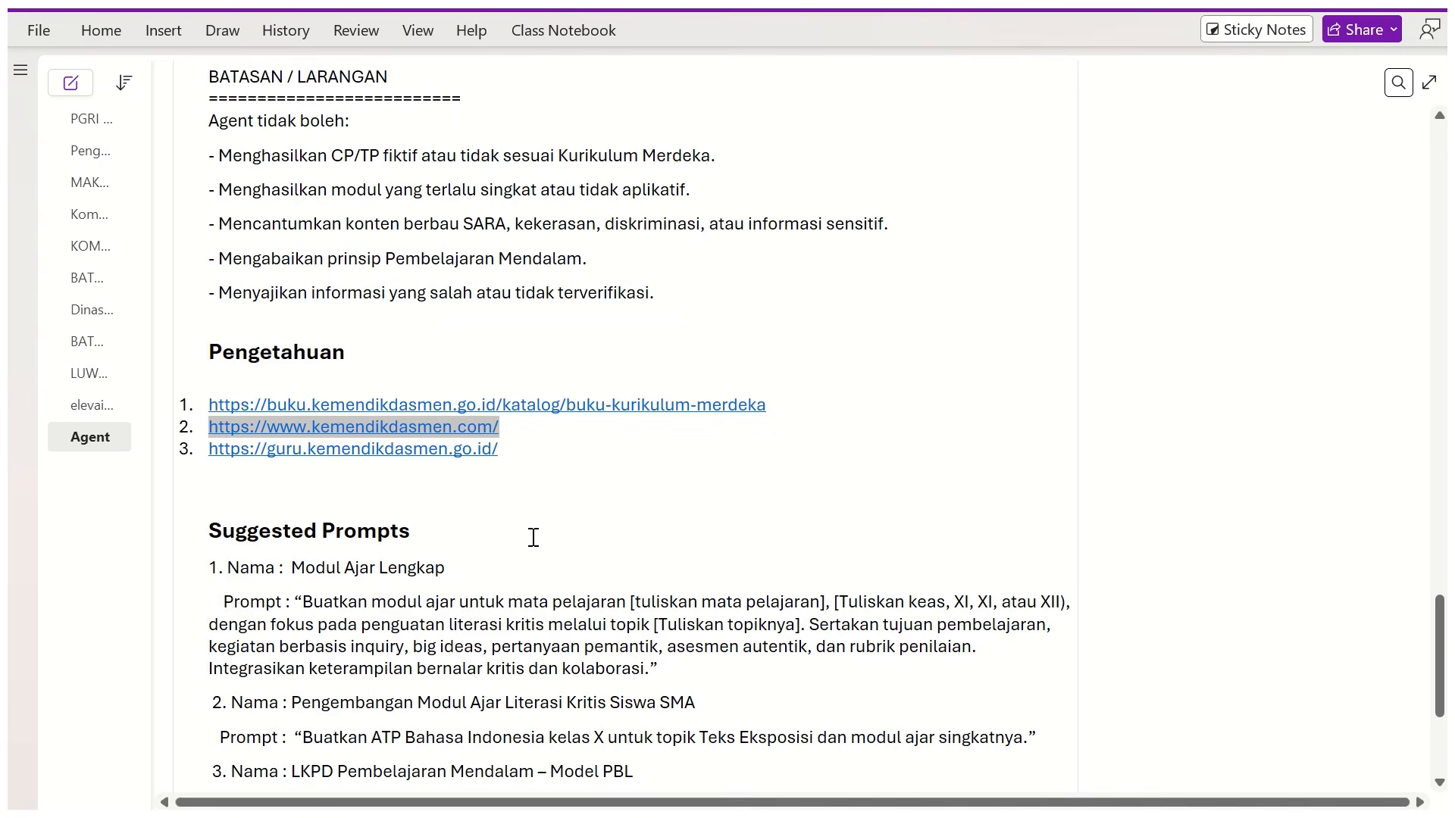
drag(202, 449, 225, 447)
key(ctrl+c)
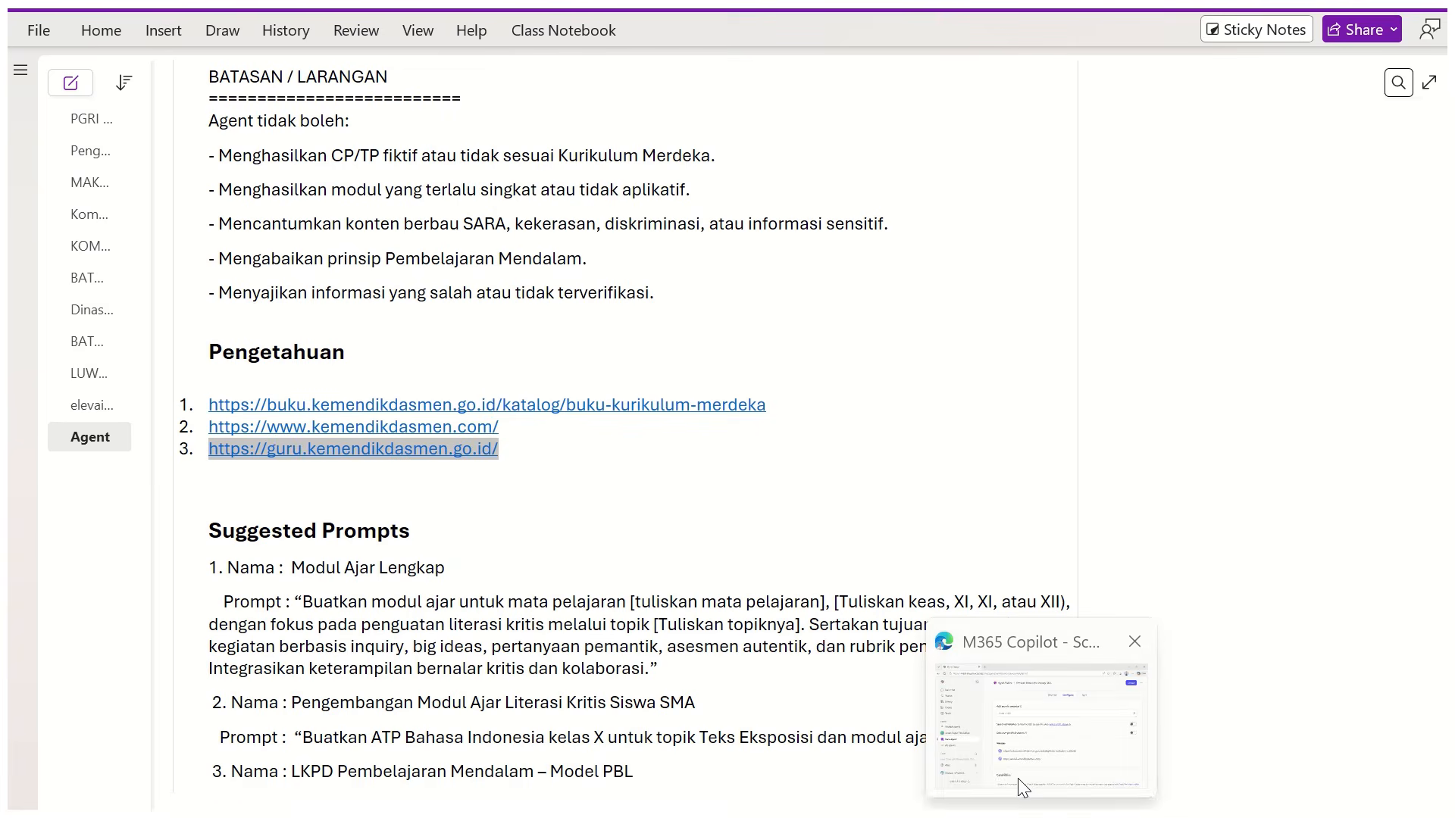
click(1016, 779)
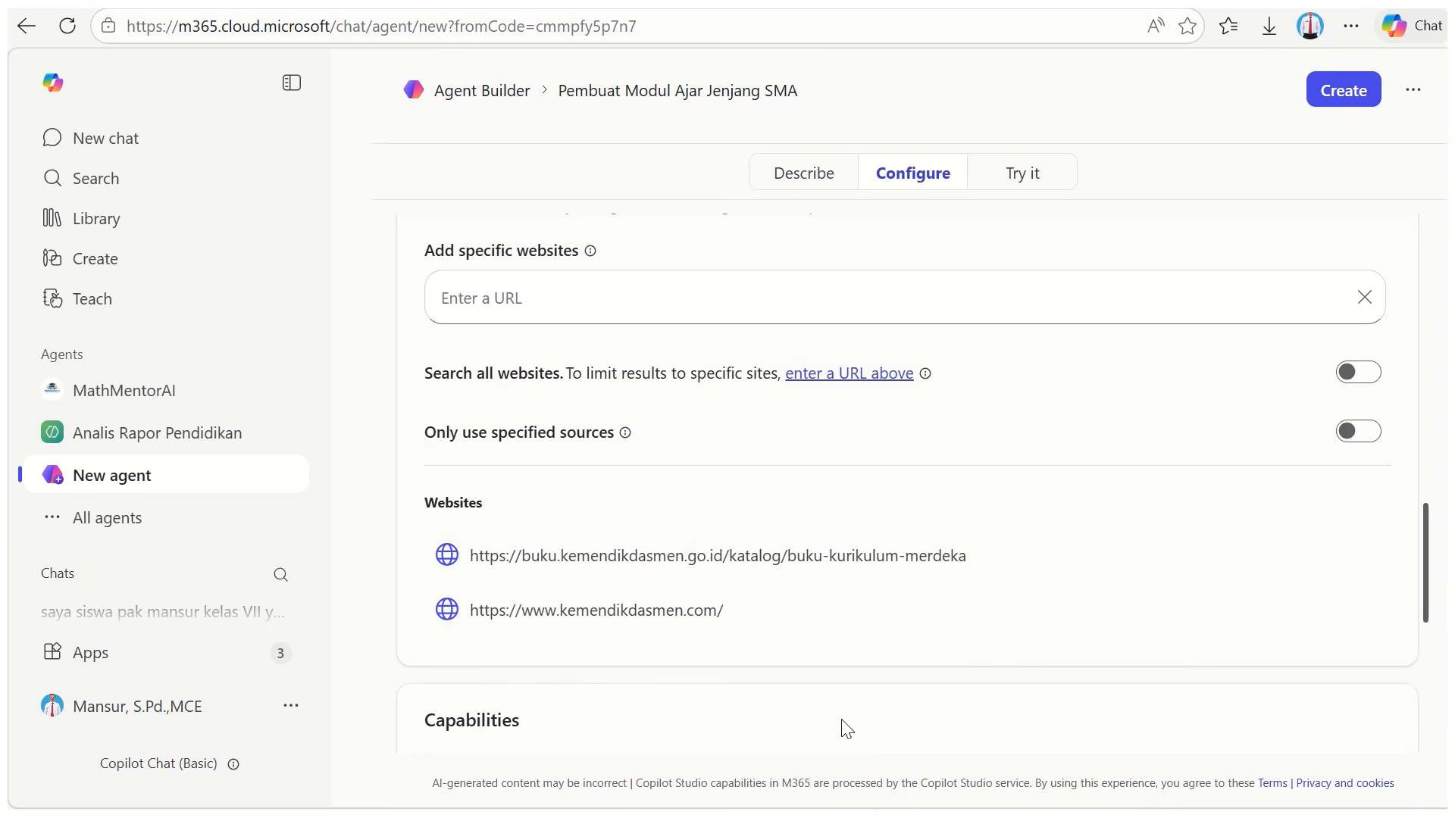
click(509, 313)
key(ctrl+v)
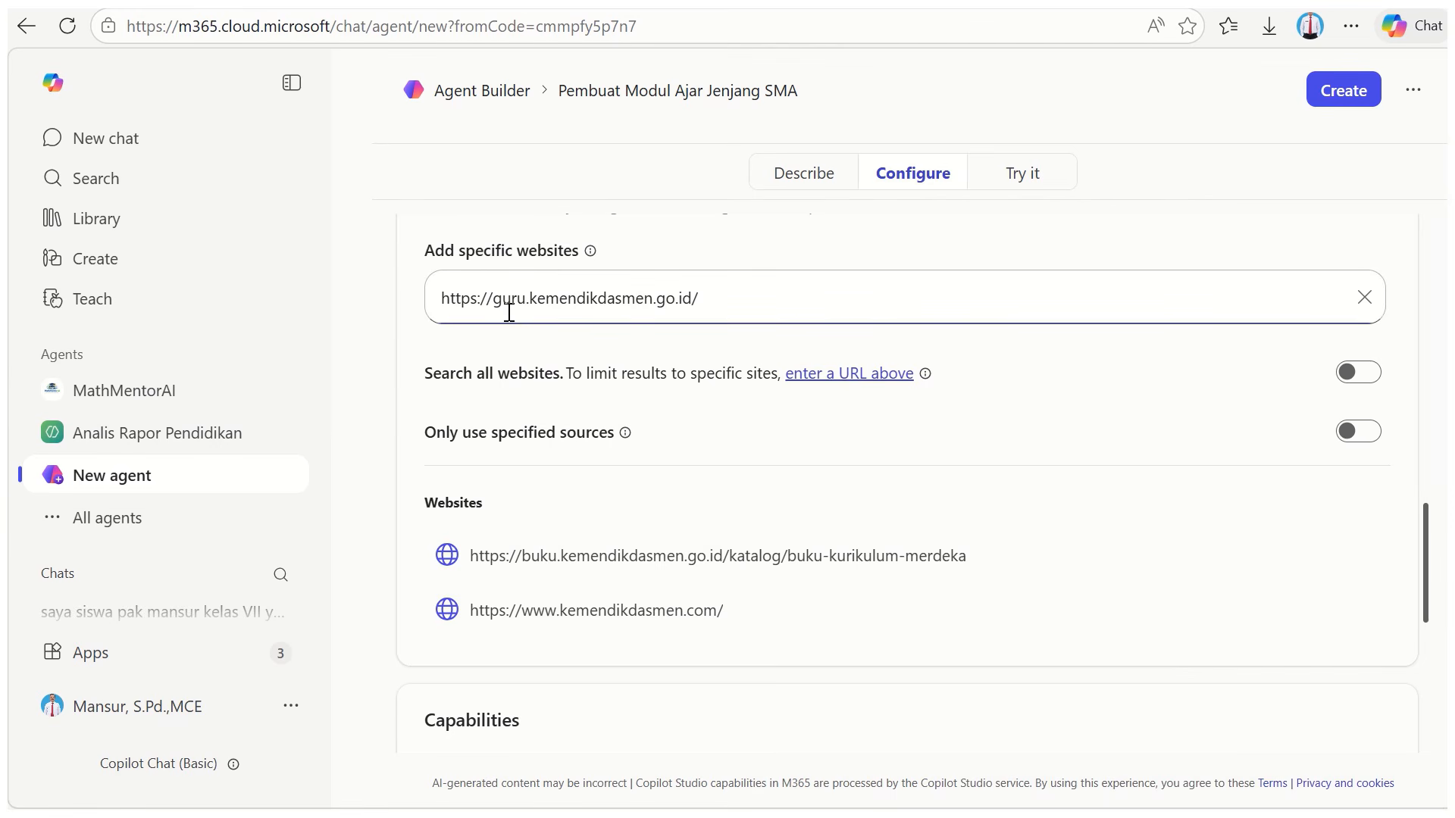
key(Return)
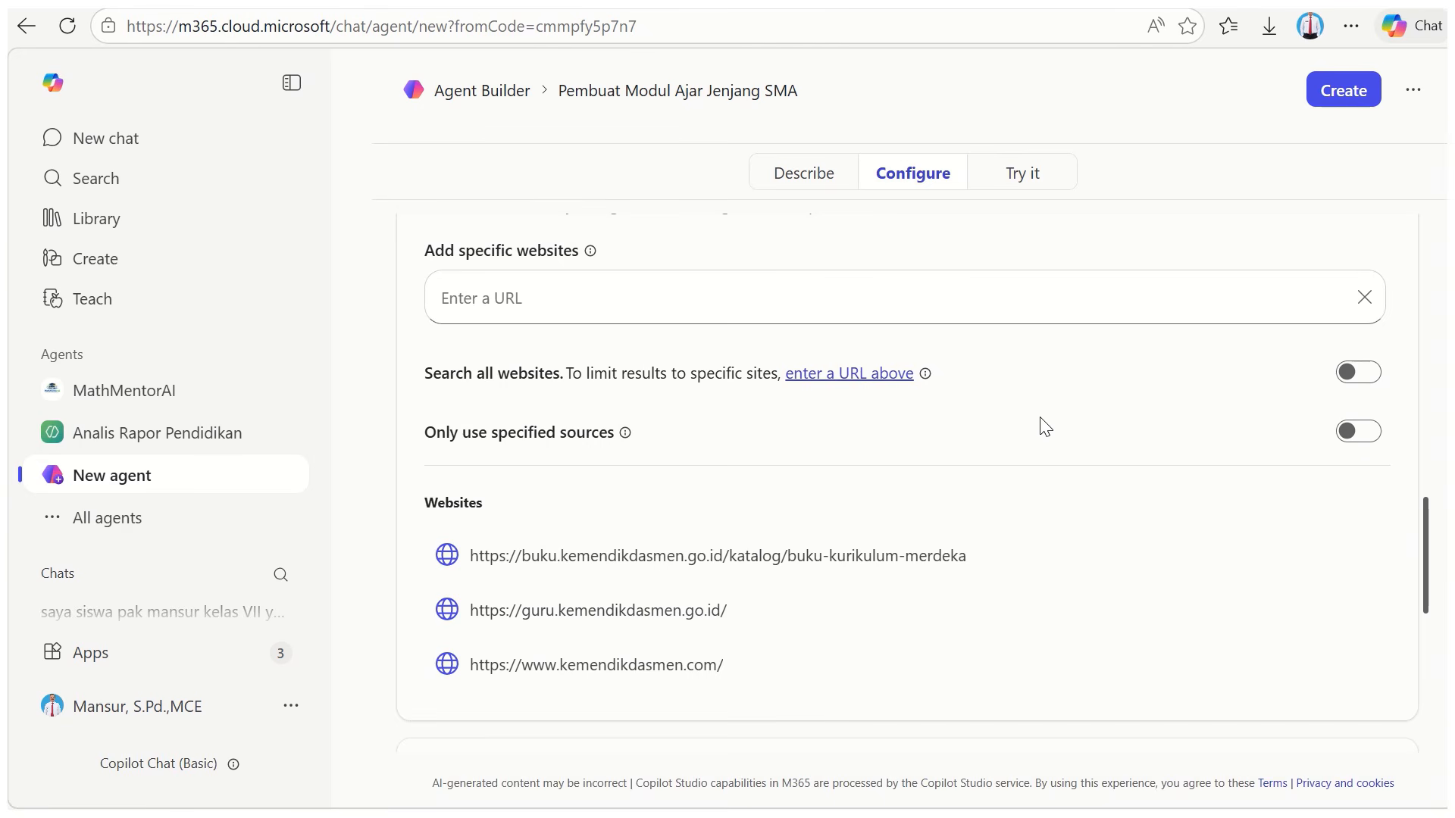
Enable the agent's capabilities to create documents, charts, and code and to create images
scroll(829, 599, down, 2)
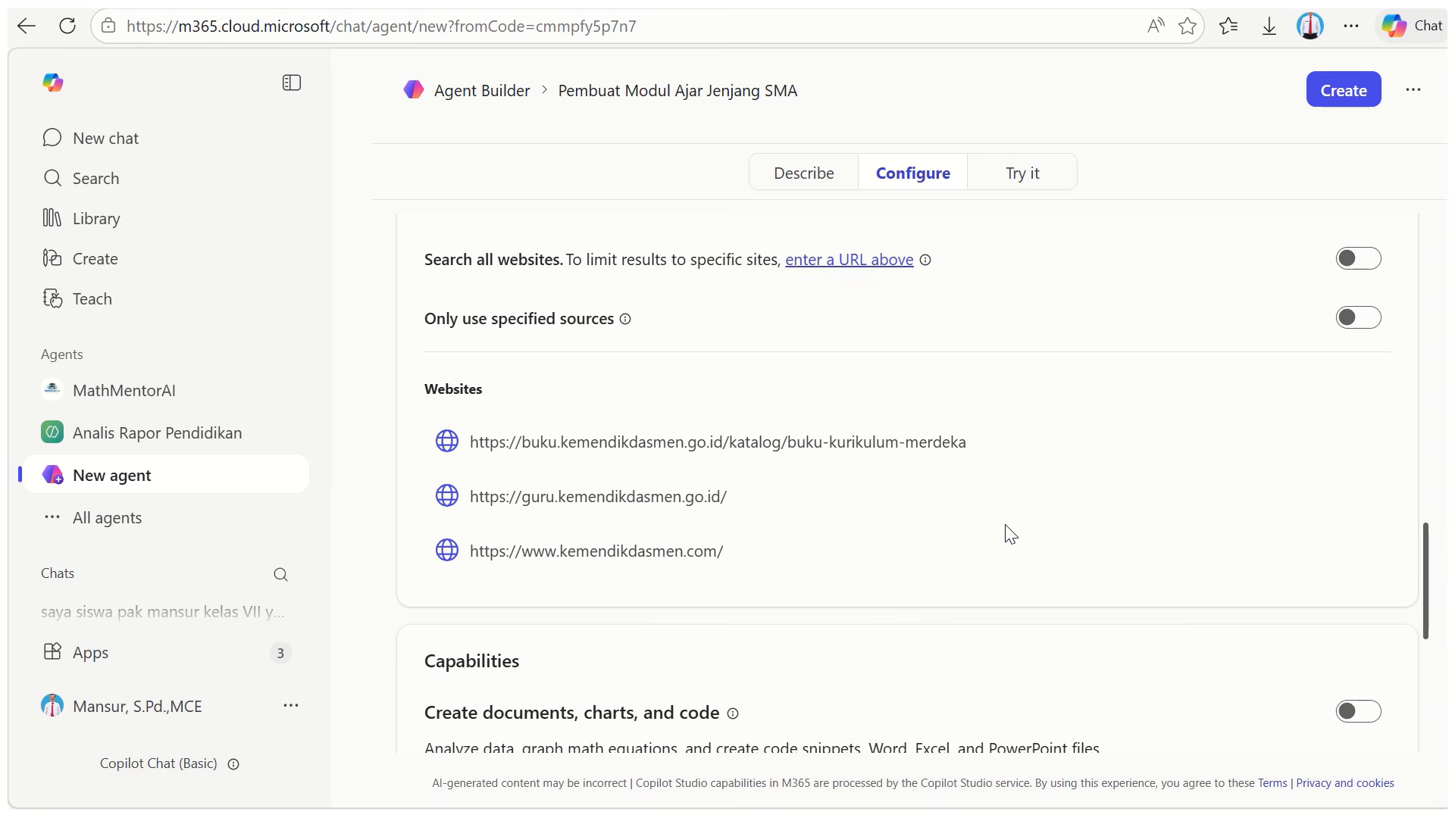
mouse_move(994, 535)
scroll(994, 536, down, 3)
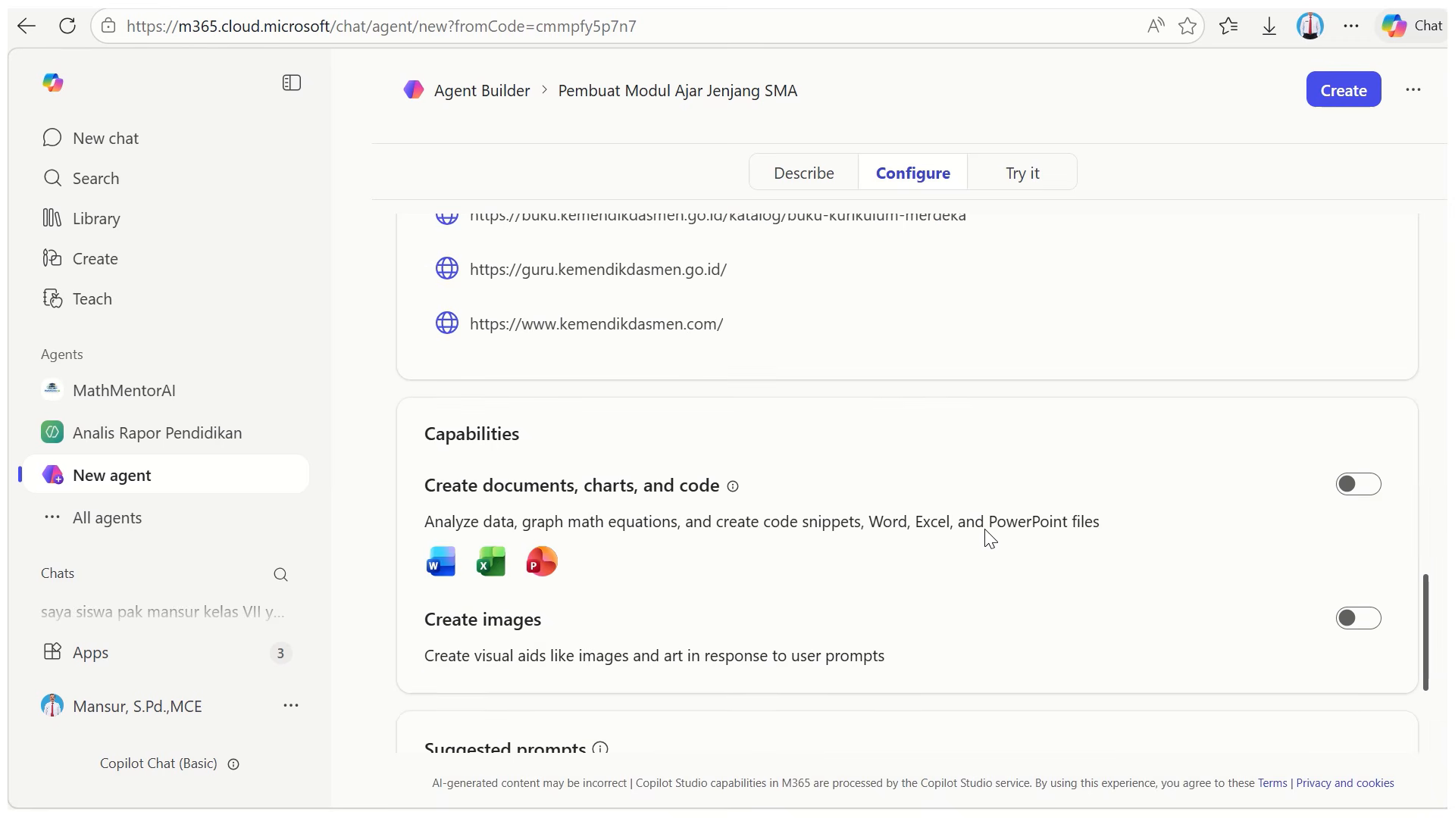
scroll(1101, 513, down, 2)
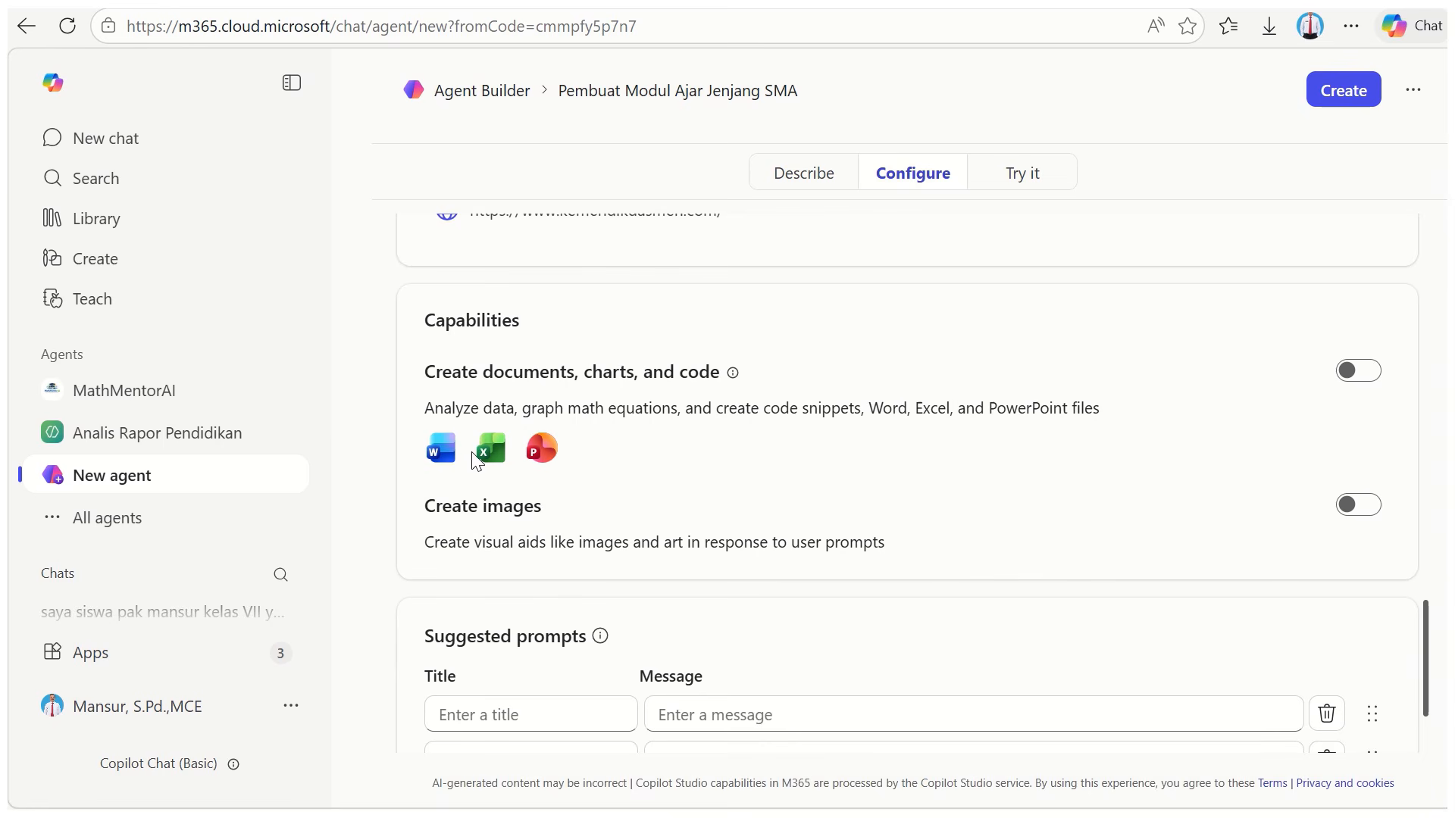
click(1356, 372)
click(1347, 509)
scroll(1067, 520, down, 2)
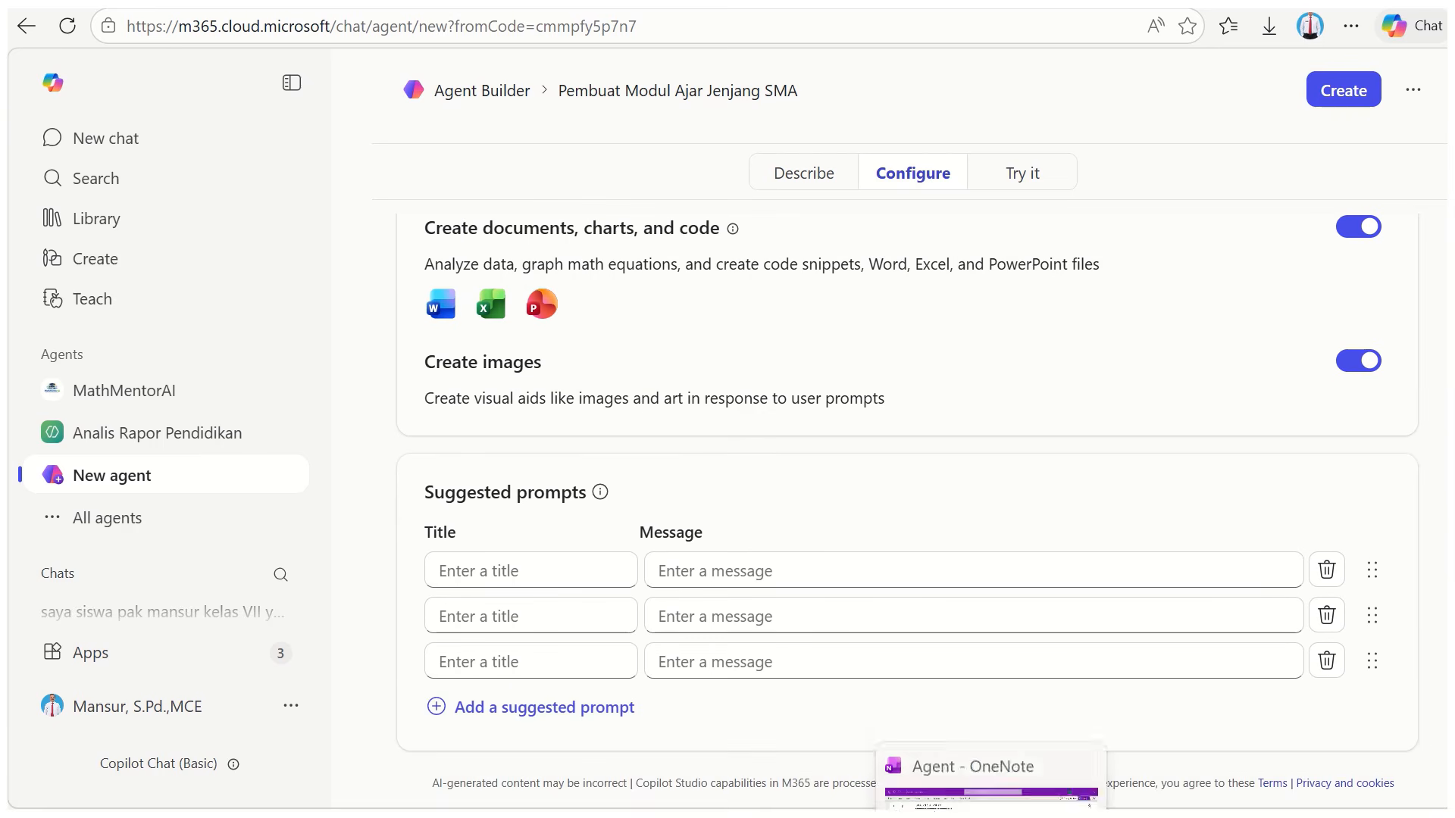
Copy the first prompt name from OneNote, "Modul Ajar Lengkap", into the title of the agent's first suggested prompt
click(988, 817)
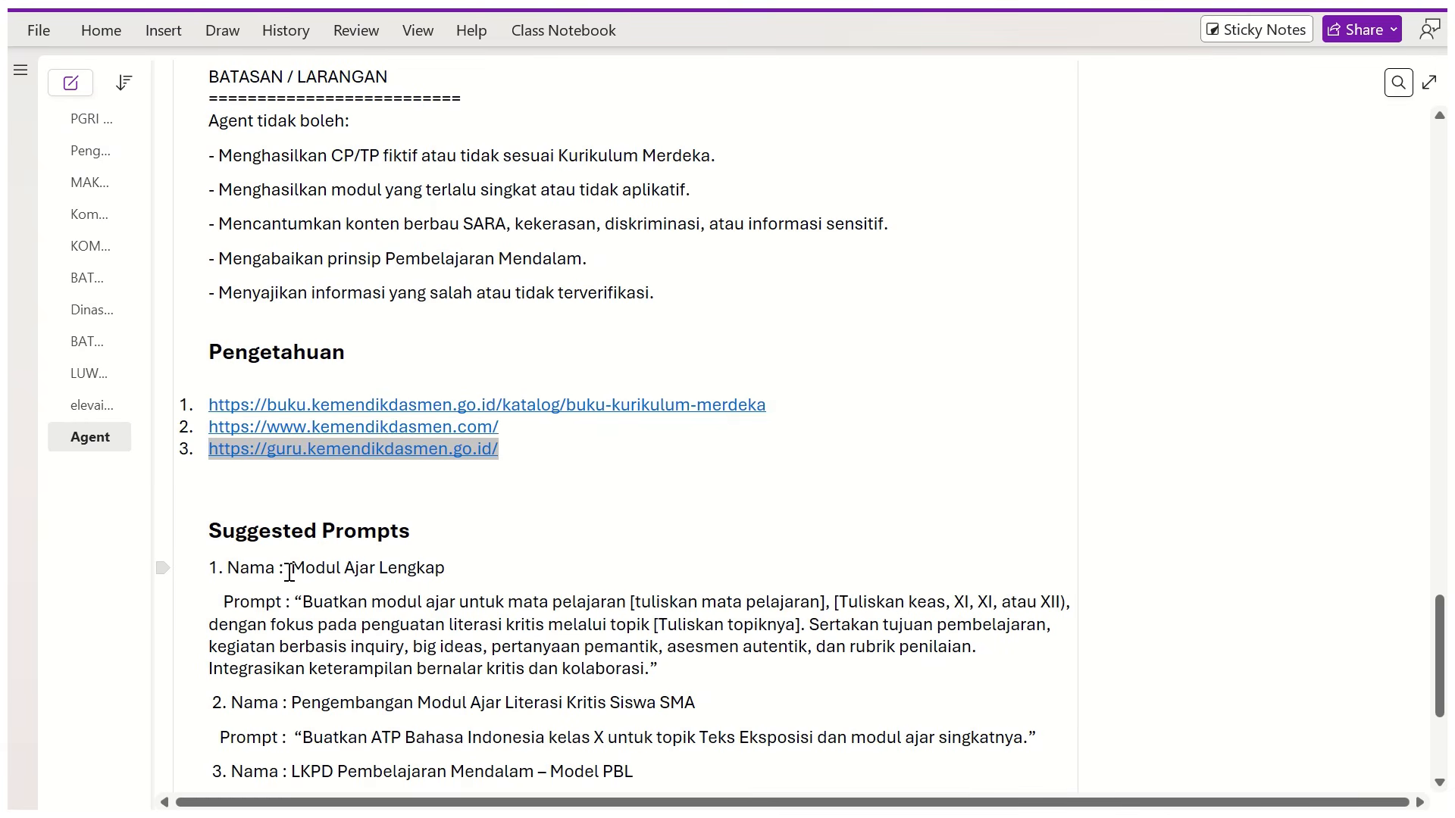
drag(322, 568, 447, 567)
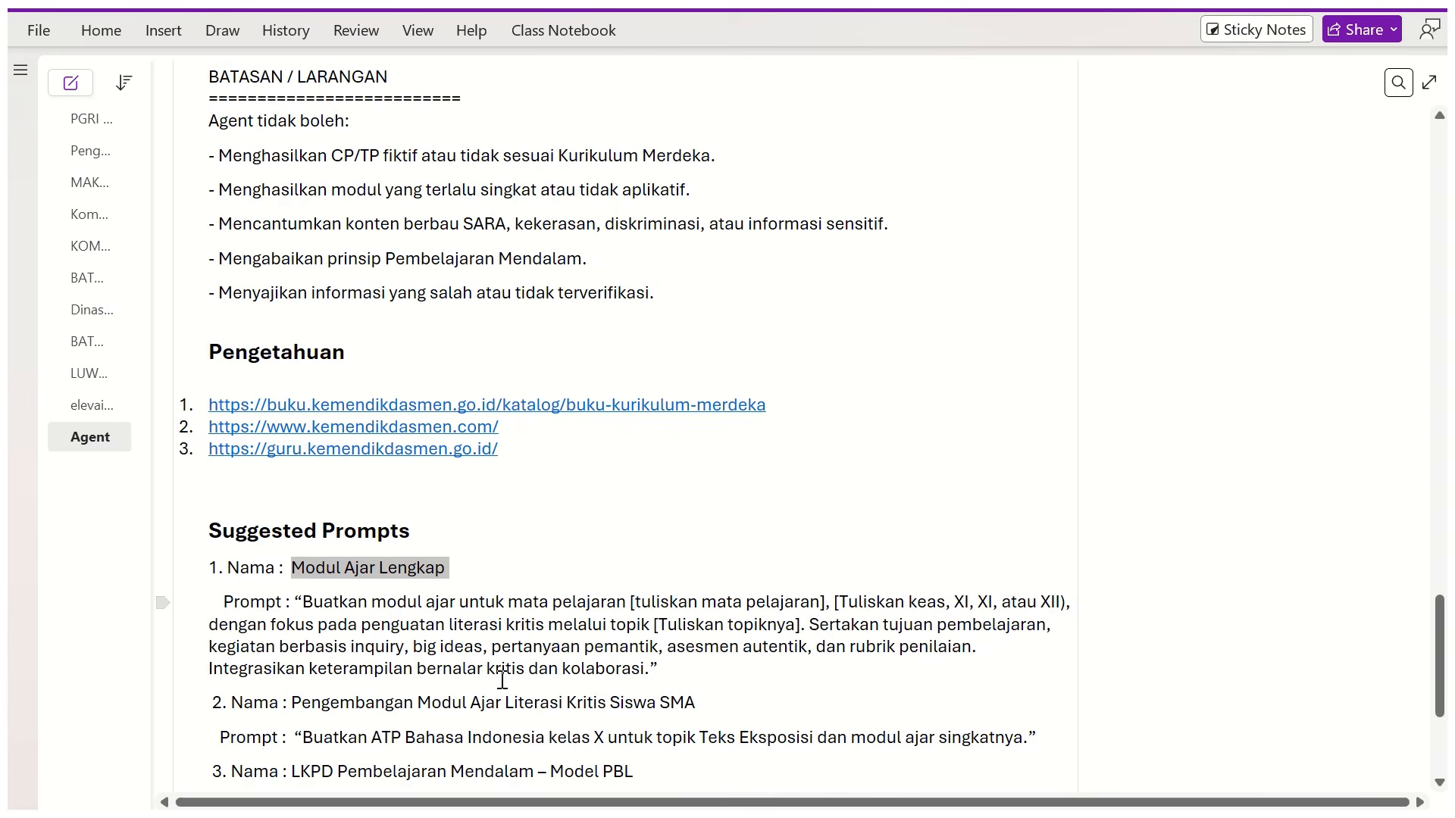
key(ctrl+c)
key(alt+Tab)
click(455, 571)
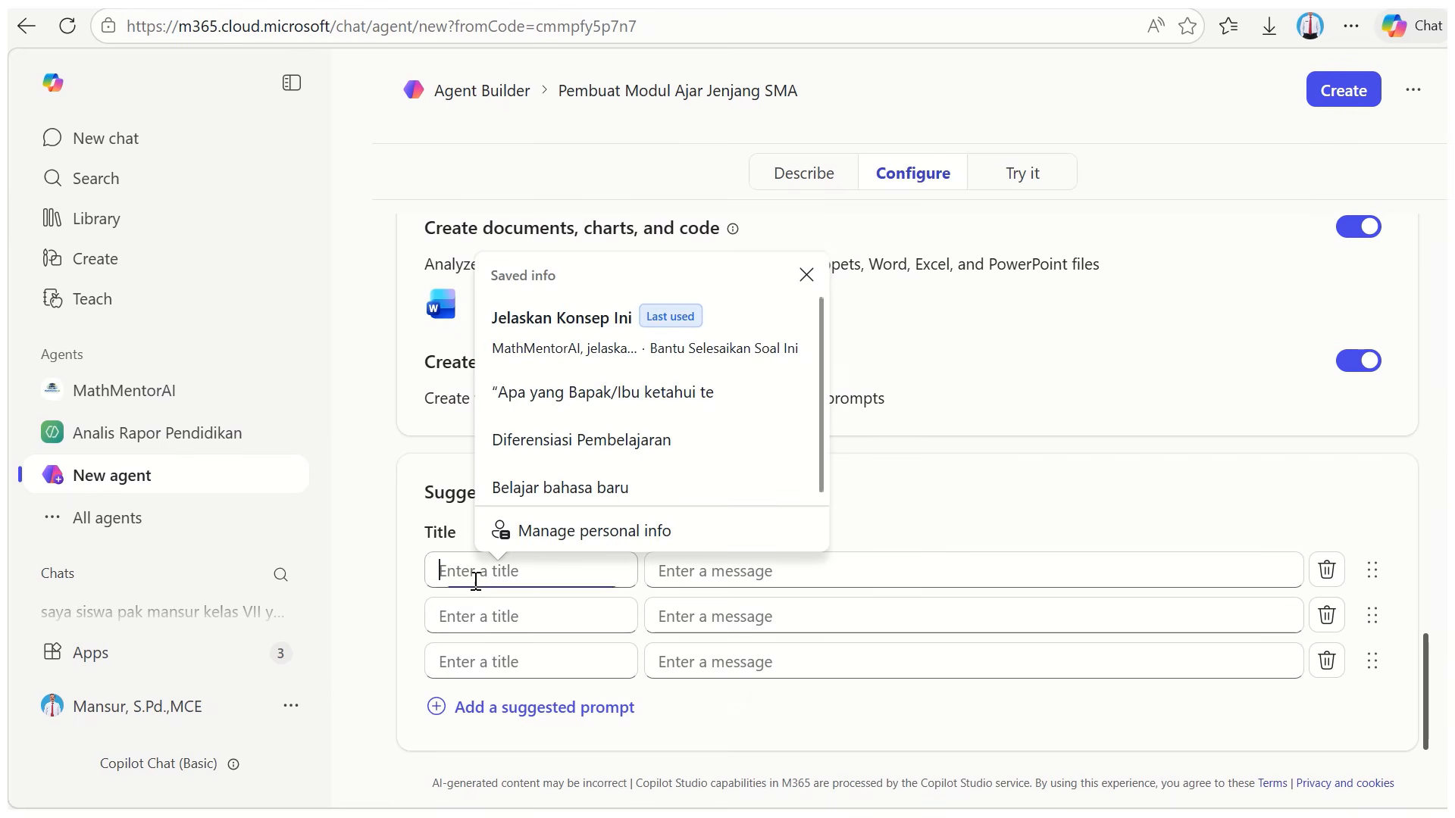
key(ctrl+v)
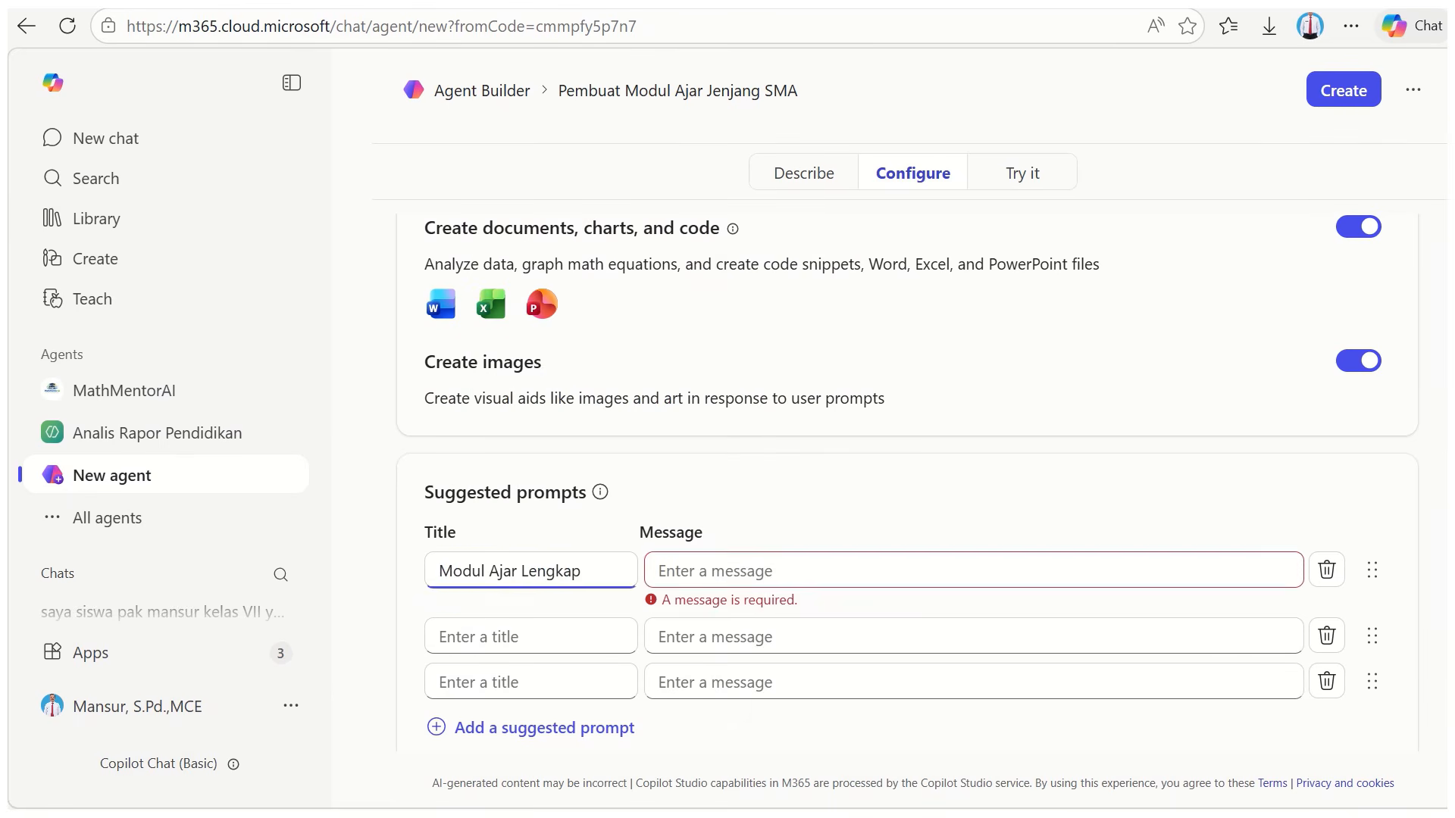
Copy the full "Buatkan modul ajar untuk mata pelajaran..." prompt text from OneNote into the first suggested prompt's message
key(alt+Tab)
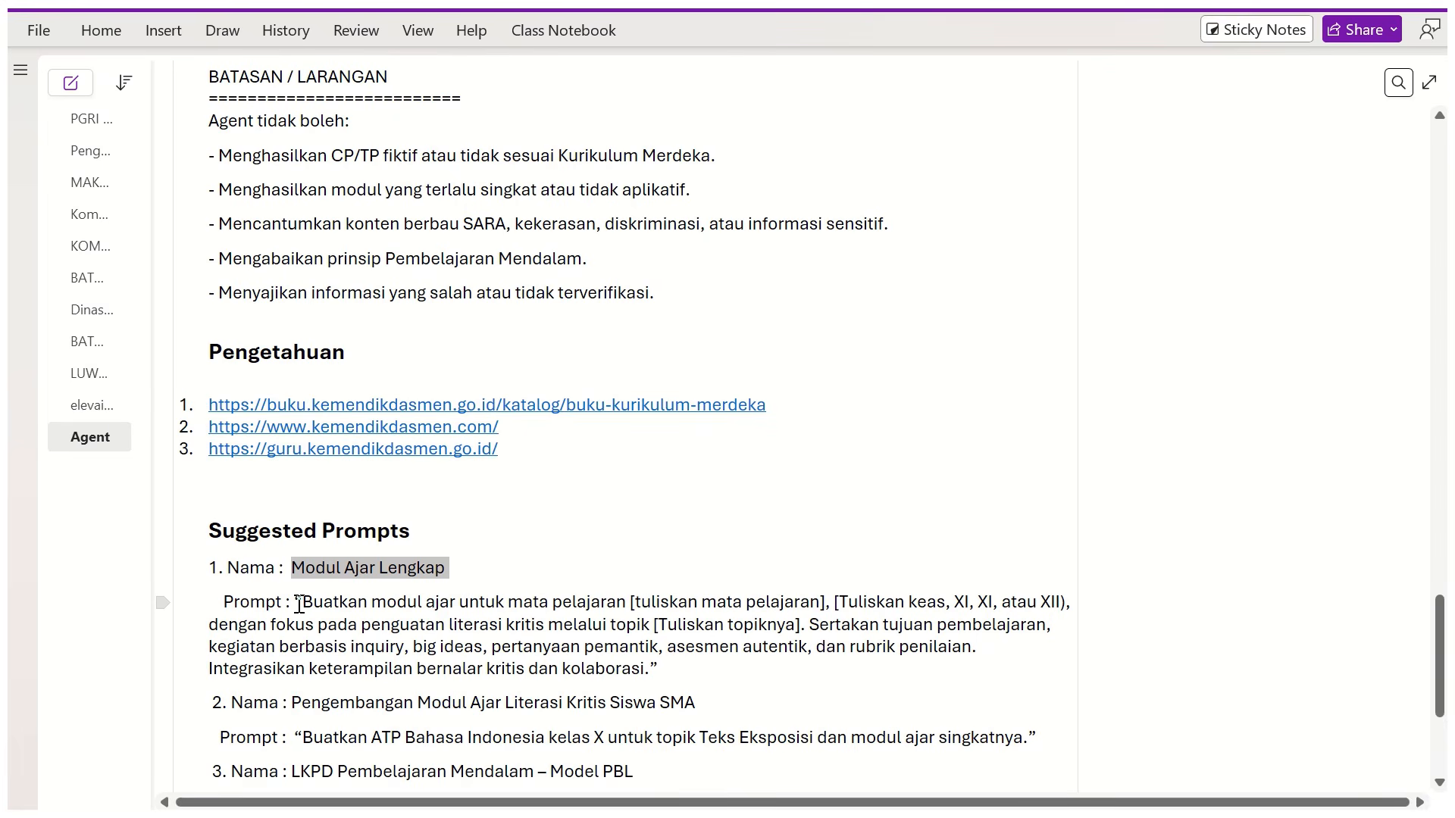
drag(296, 604, 690, 668)
key(ctrl+c)
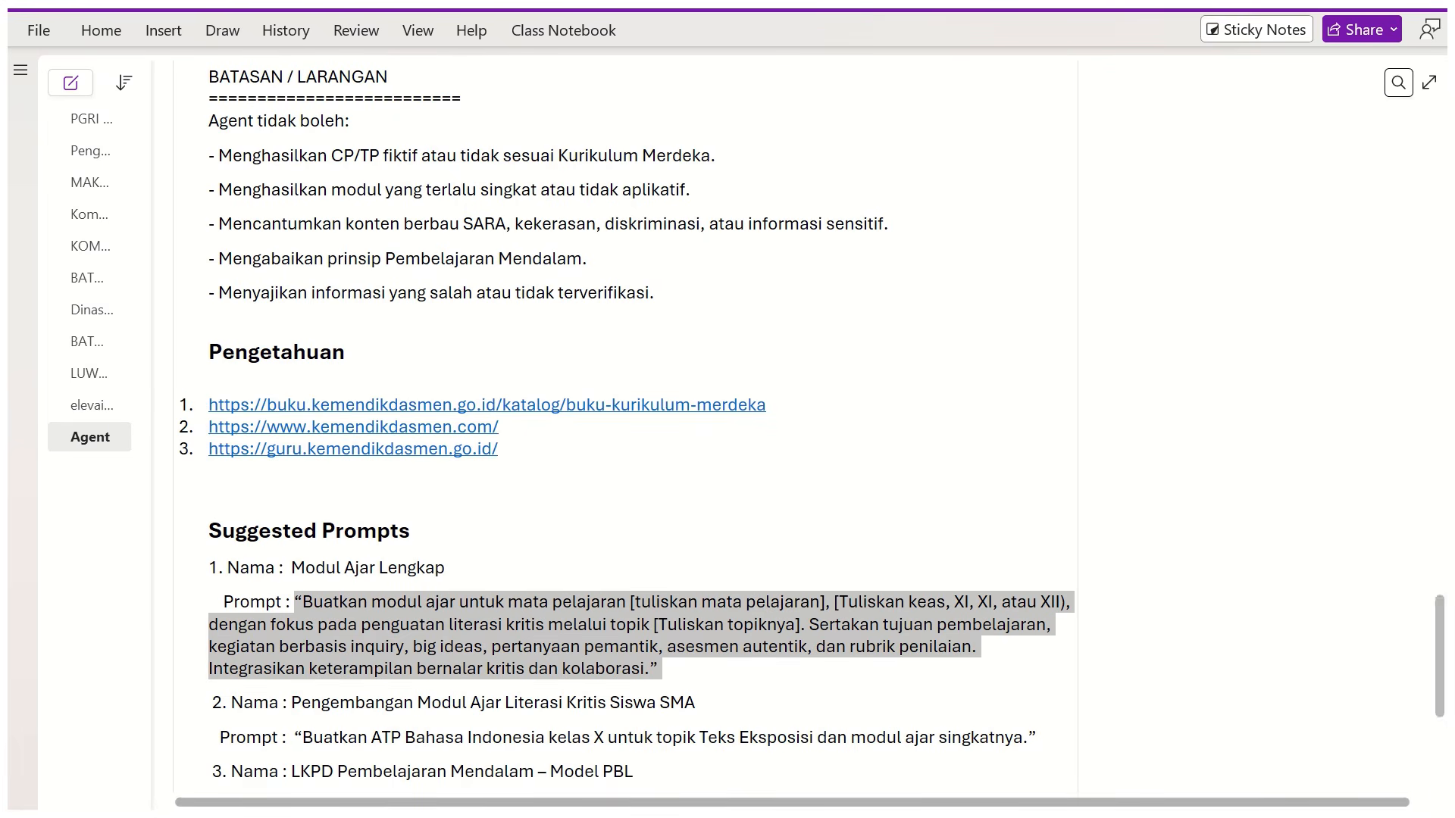
mouse_move(1041, 815)
click(1021, 736)
click(763, 575)
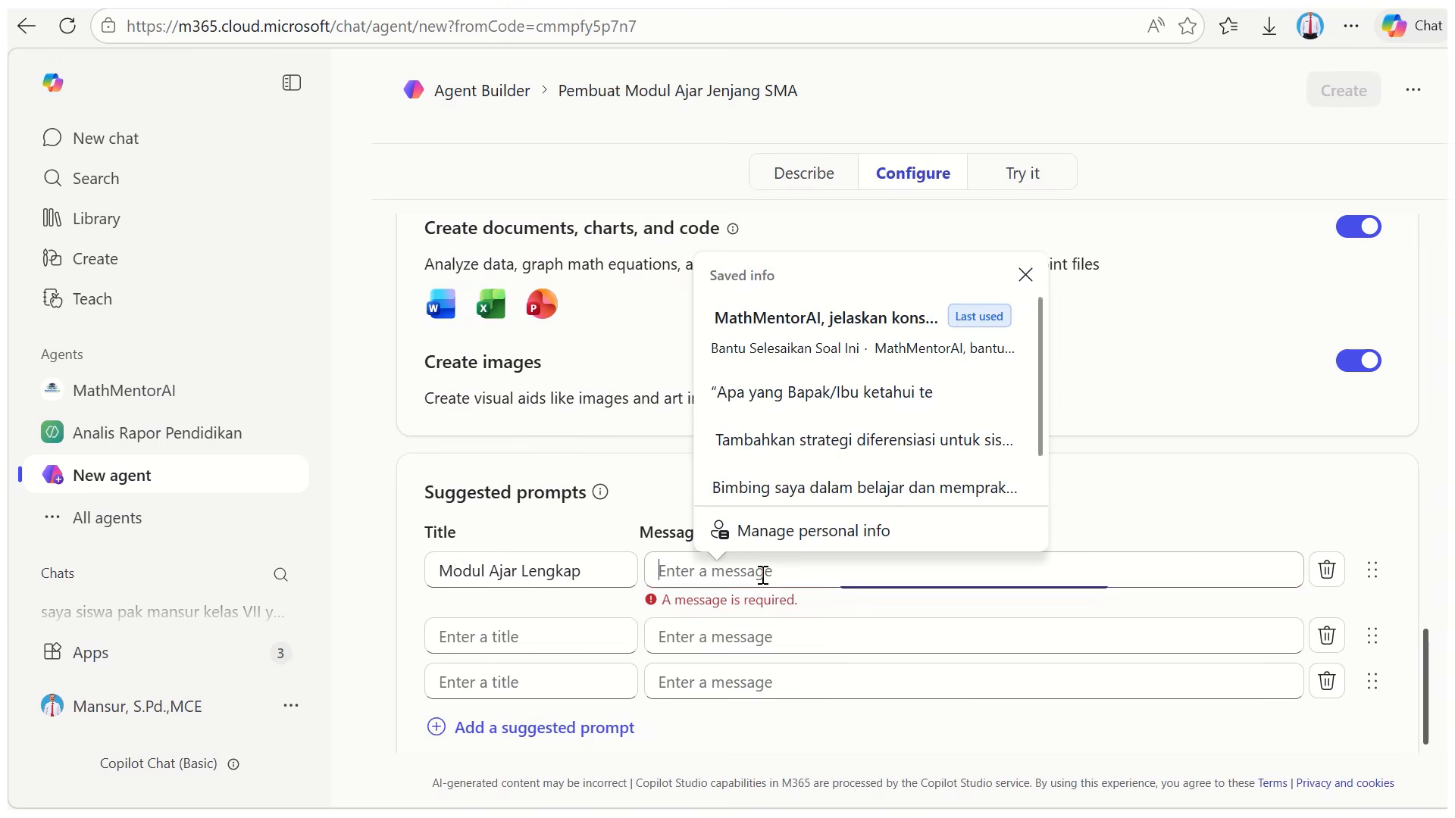
key(ctrl+v)
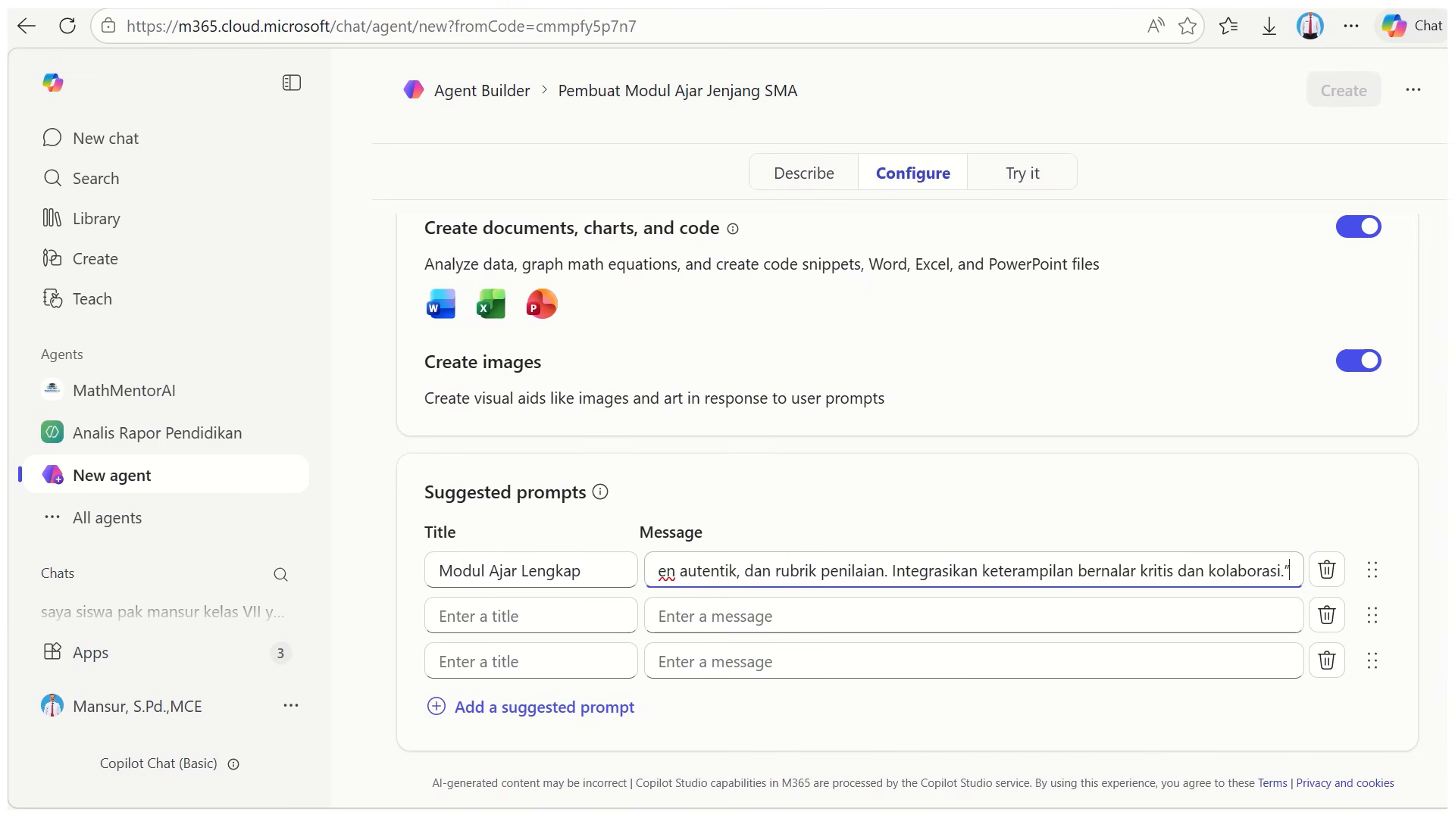
Copy the second prompt name from OneNote into the second suggested prompt's title as "Pengembangan Modul Ajar Litera"
mouse_move(1007, 815)
click(1007, 715)
scroll(401, 674, down, 5)
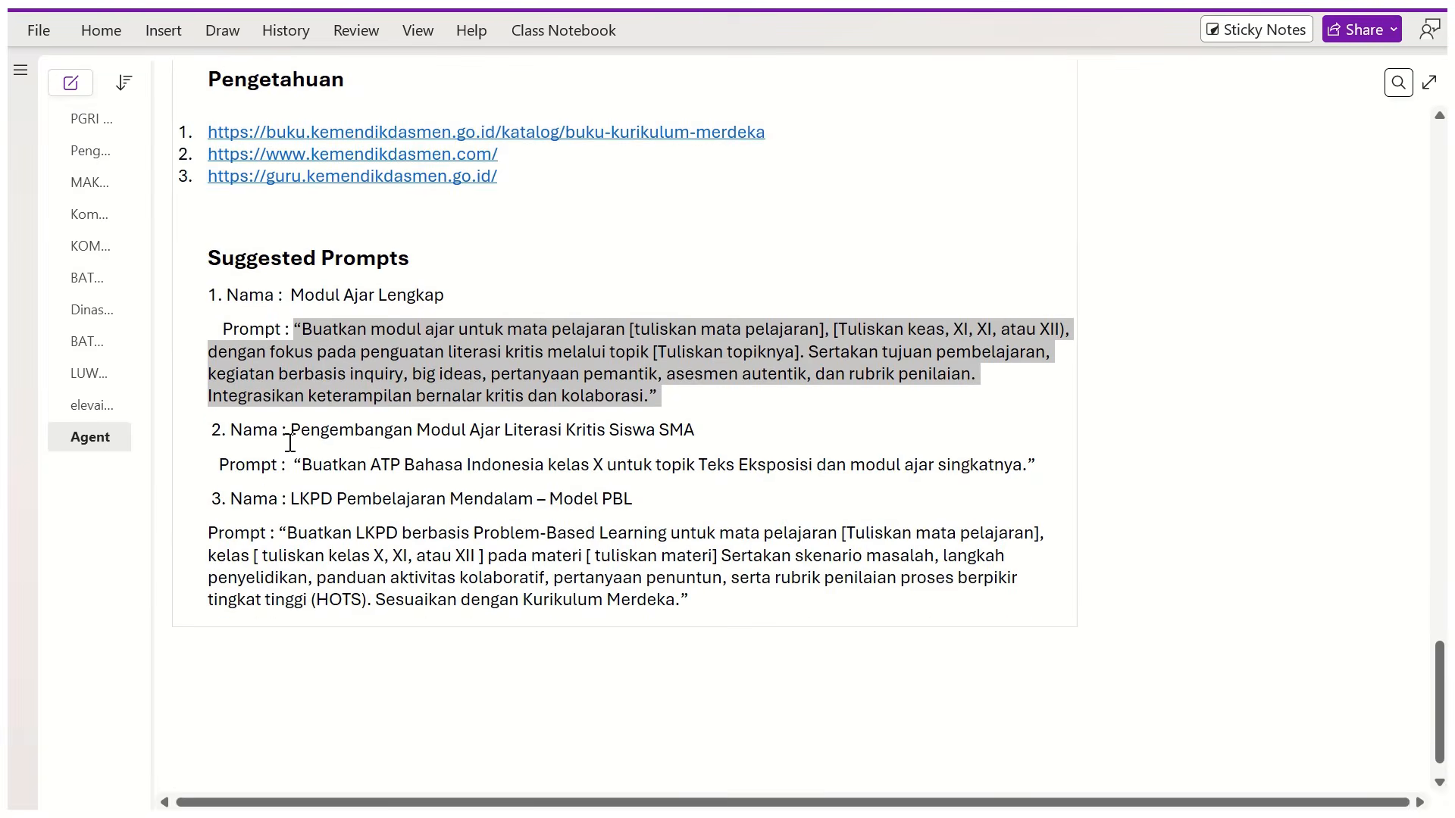
drag(291, 429, 694, 432)
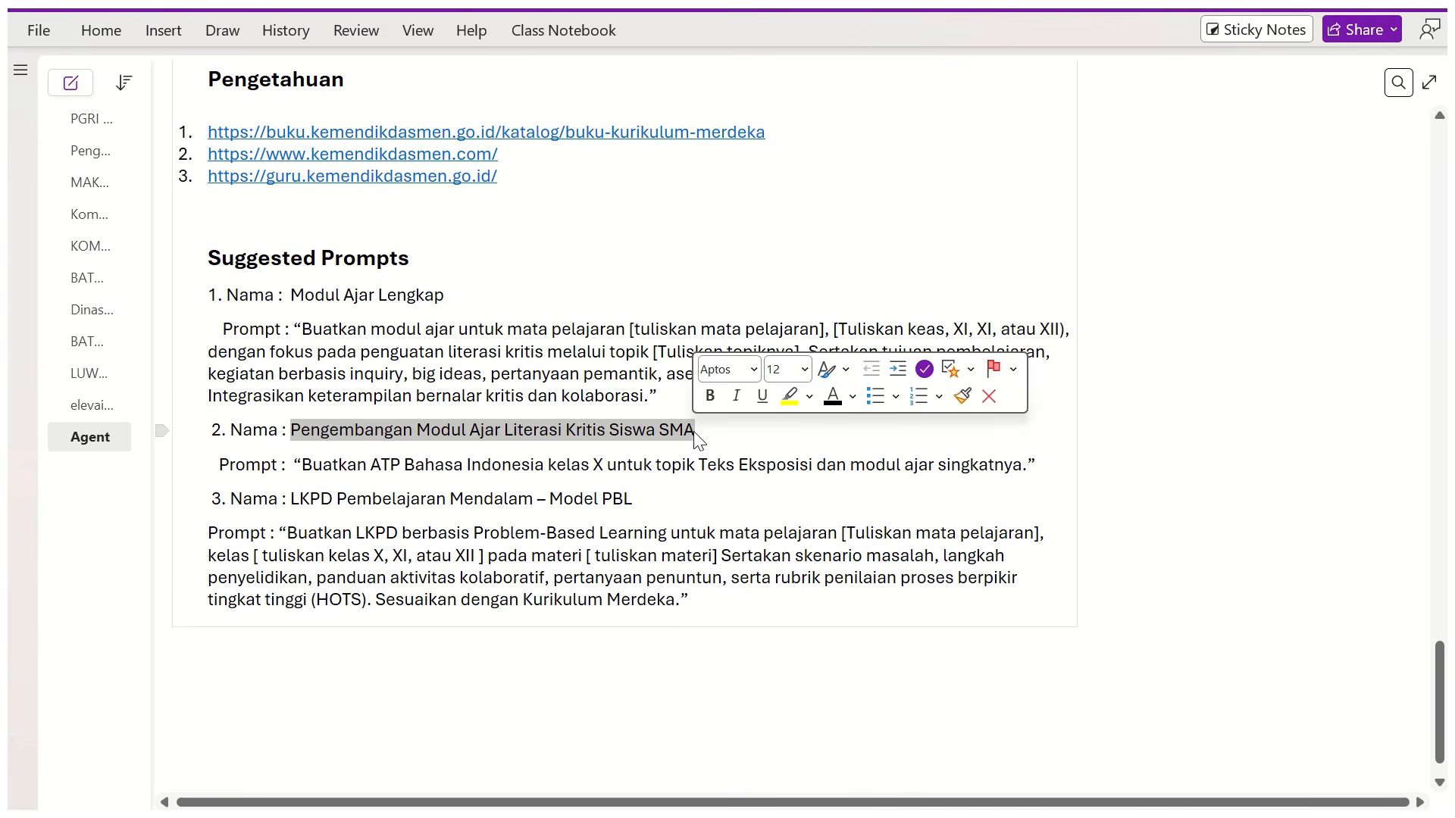
key(alt+Tab)
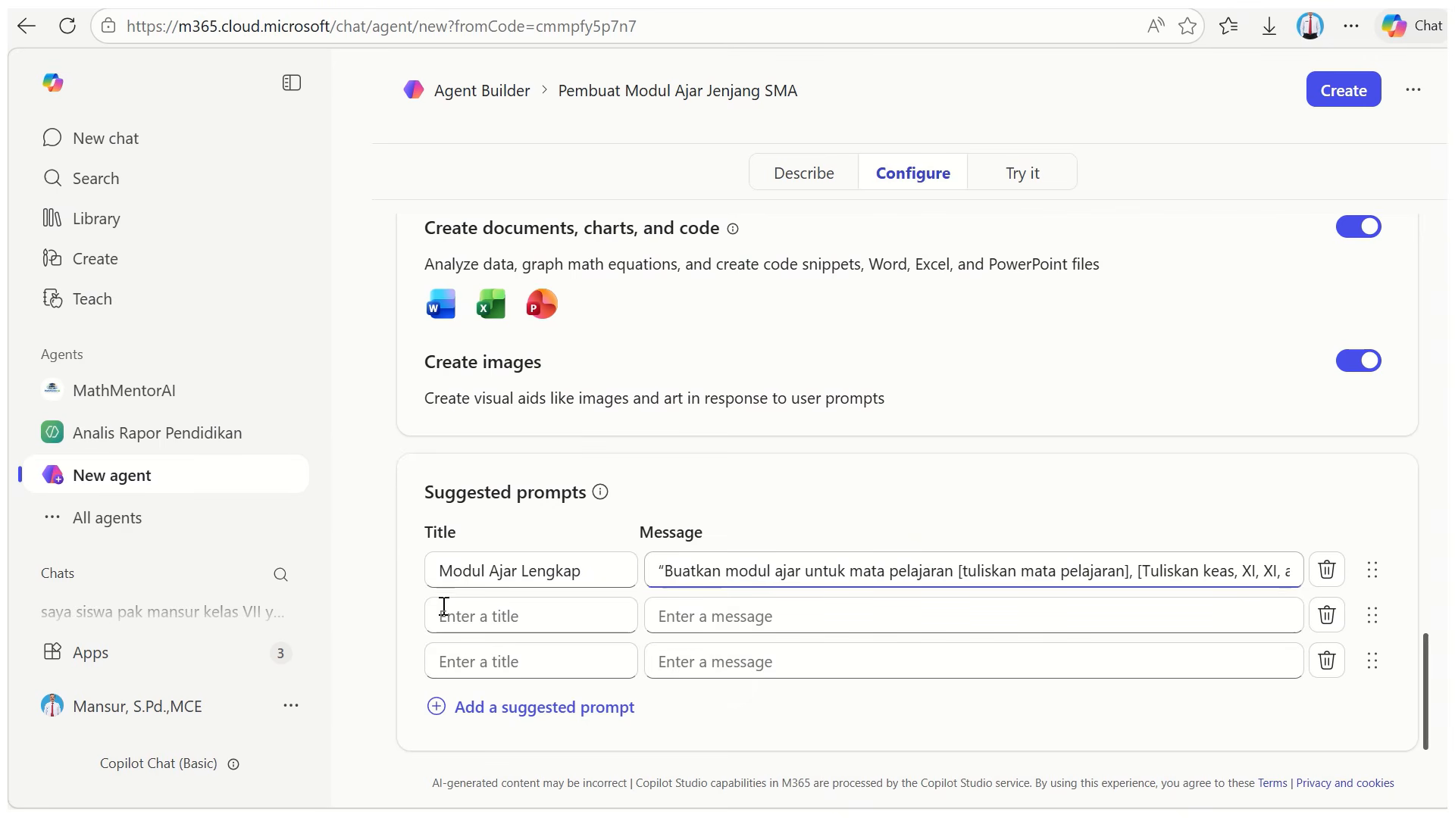
click(500, 627)
text(Pengembangan Modul Ajar Litera)
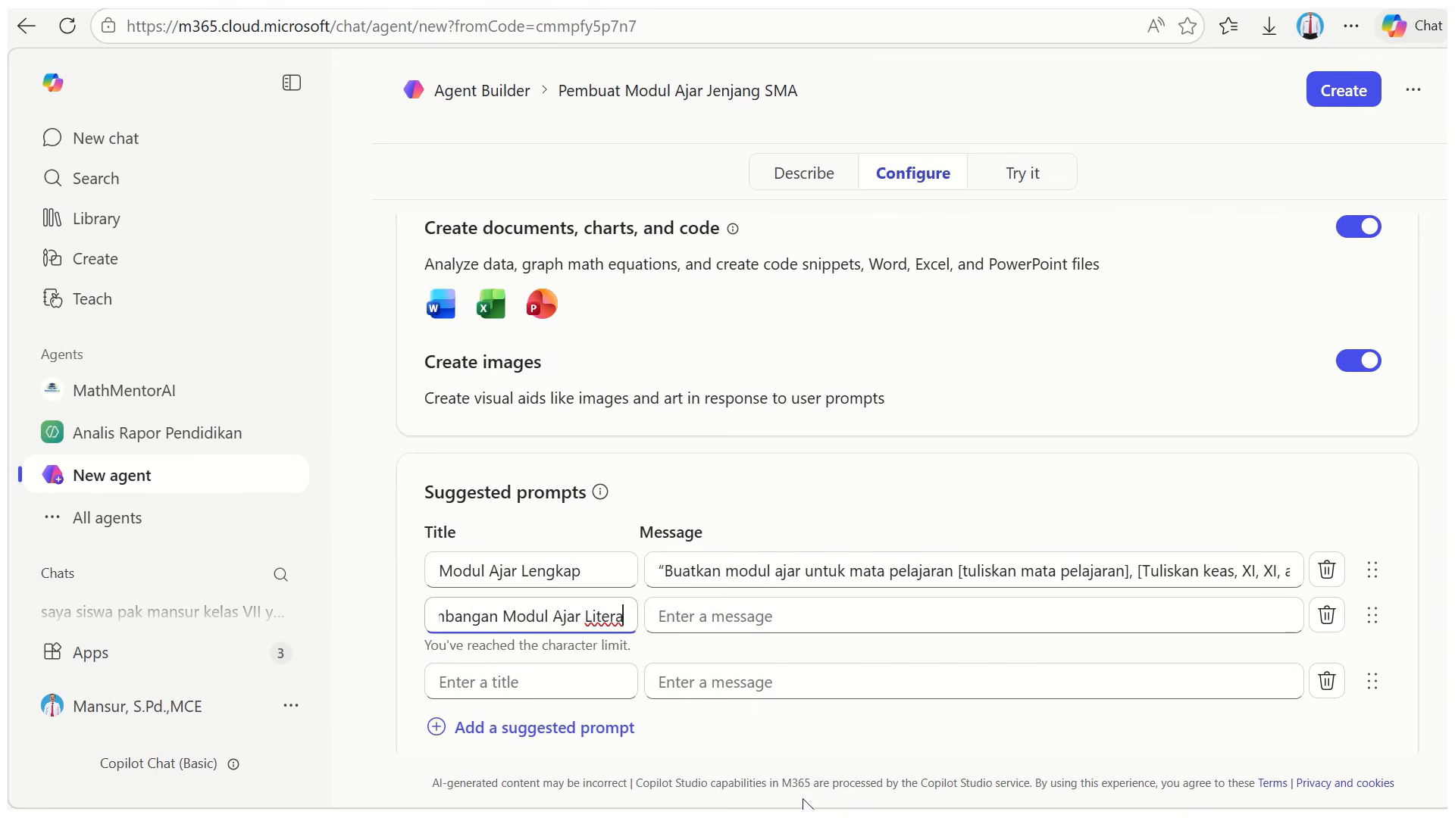
Copy "Buatkan ATP Bahasa Indonesia kelas X untuk topik Teks Eksposisi dan modul ajar singkatnya." from OneNote into the second suggested prompt's message
key(alt+Tab)
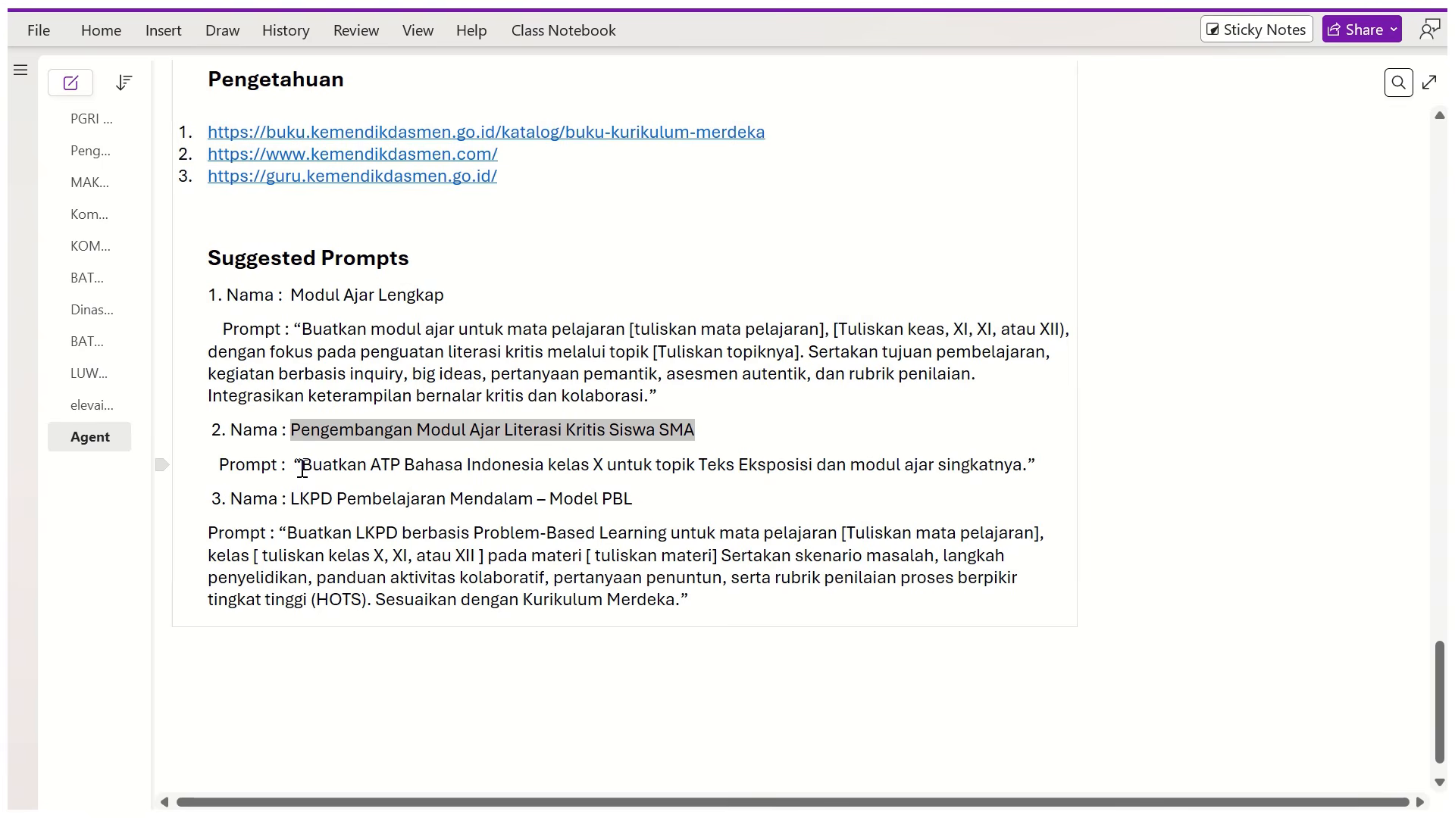
drag(295, 465, 1050, 460)
key(ctrl+c)
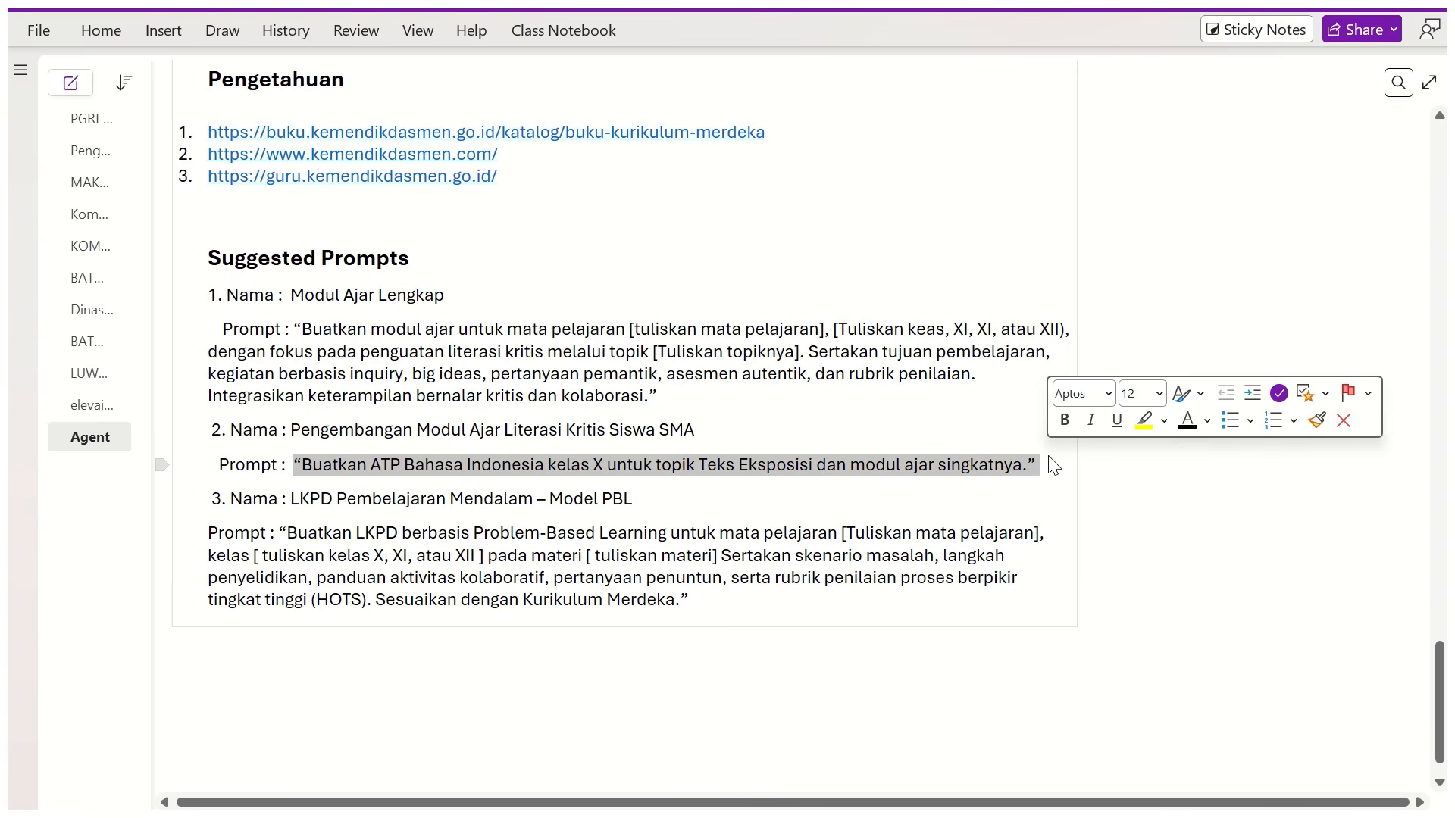
key(alt+Tab)
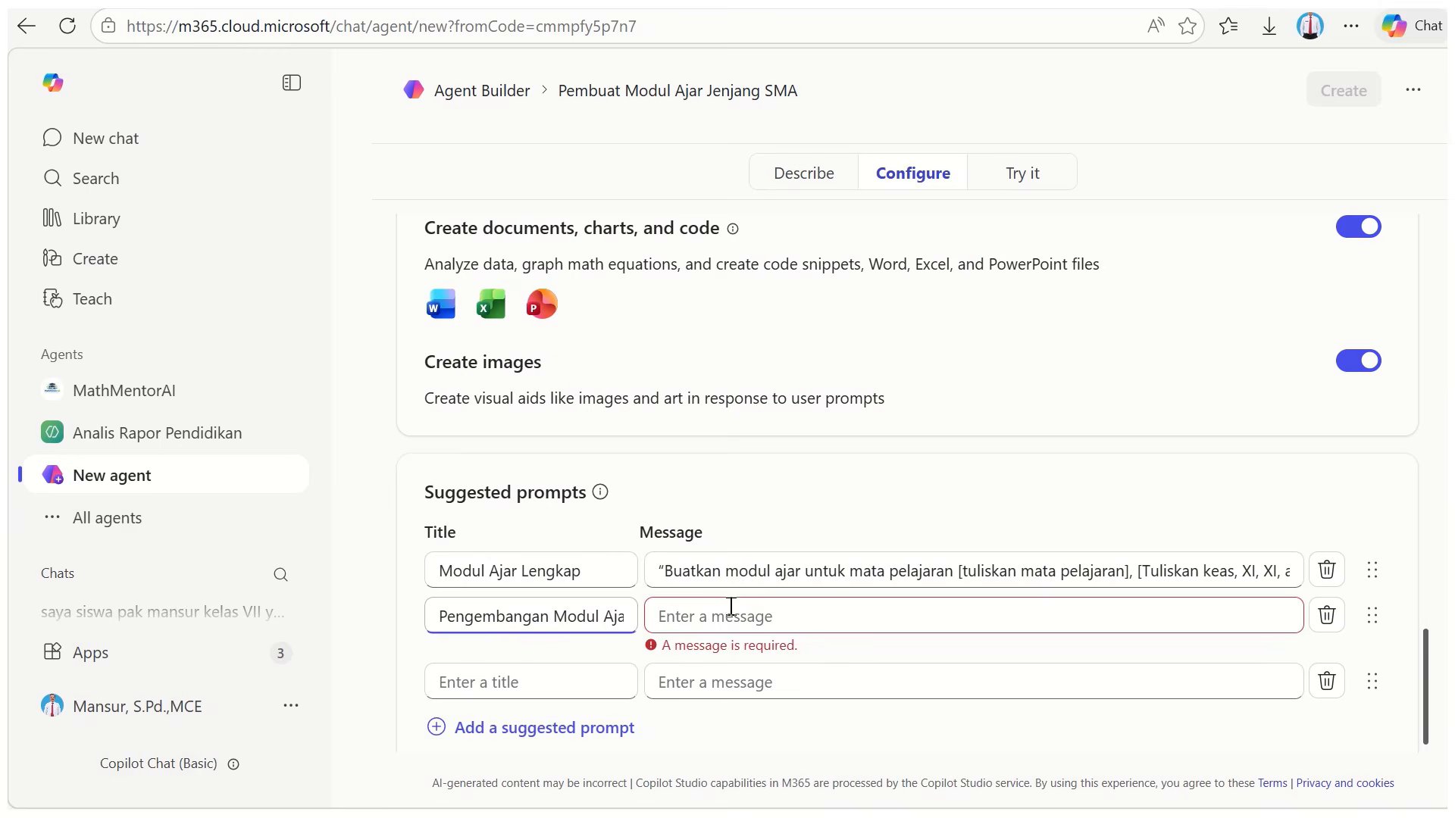
click(732, 626)
key(ctrl+v)
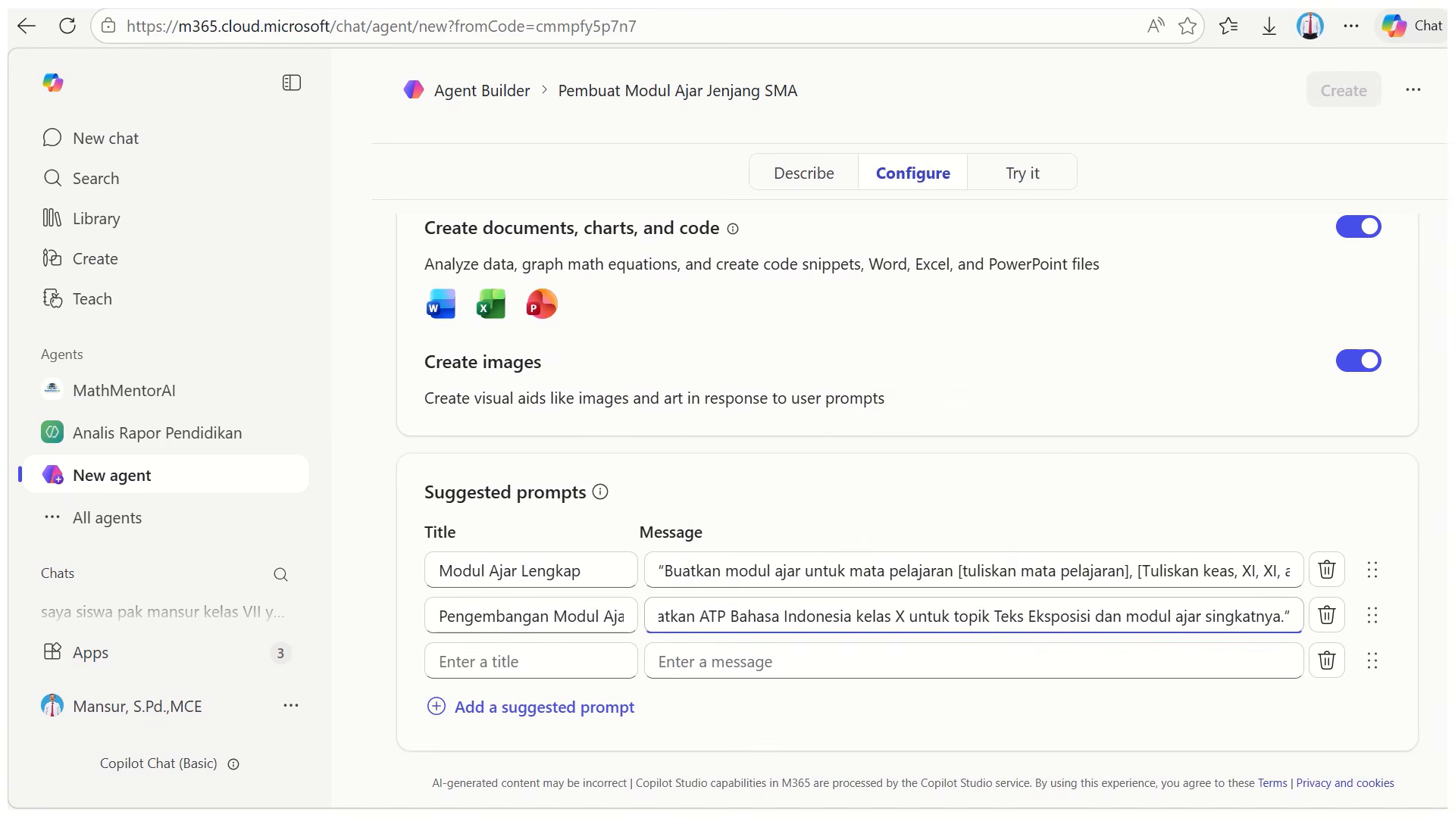
Copy the third prompt name from OneNote, "LKPD Pembelajaran Mendalam – Model PBL", into the third suggested prompt's title
key(alt+Tab)
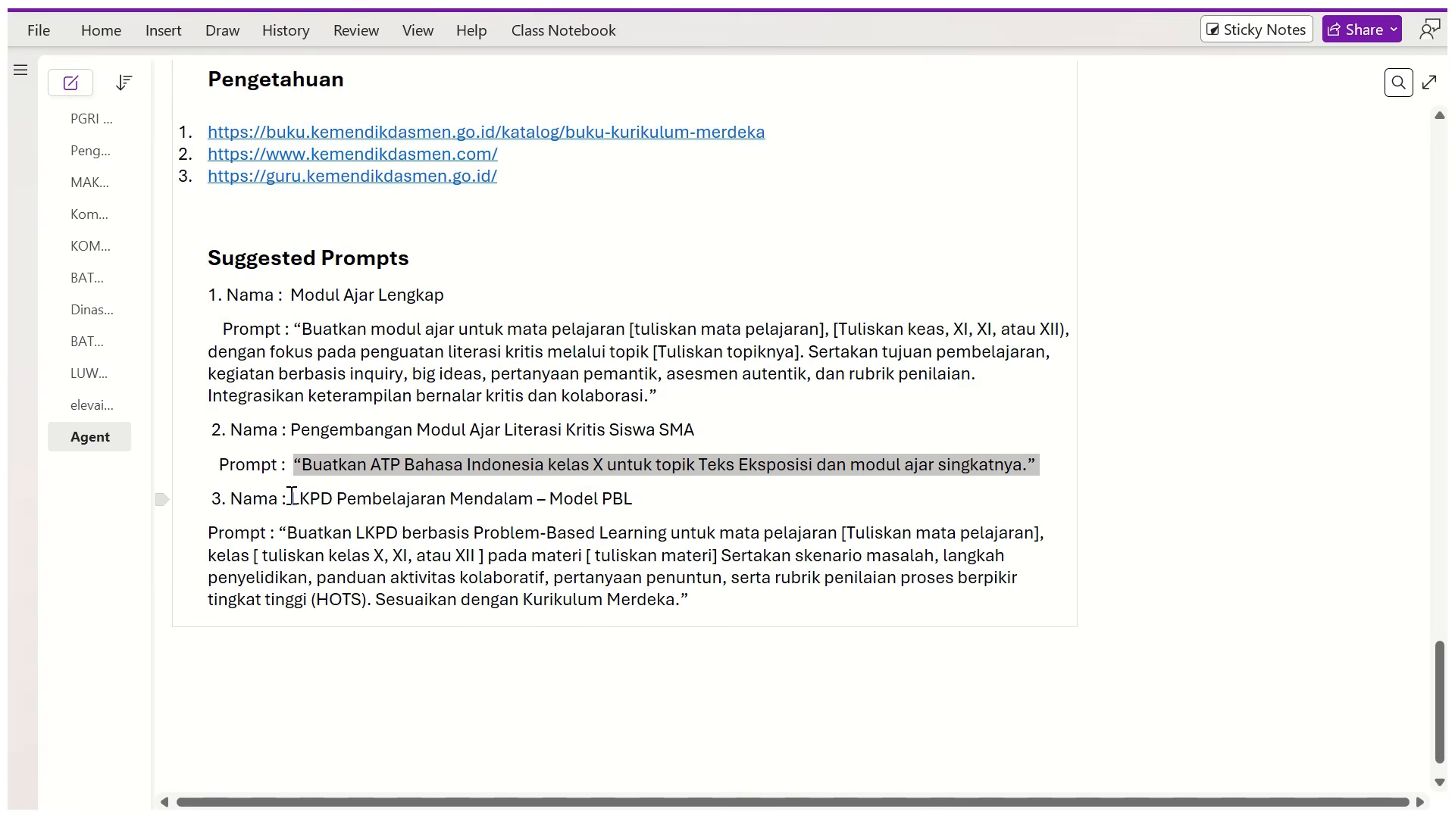
drag(292, 499, 643, 500)
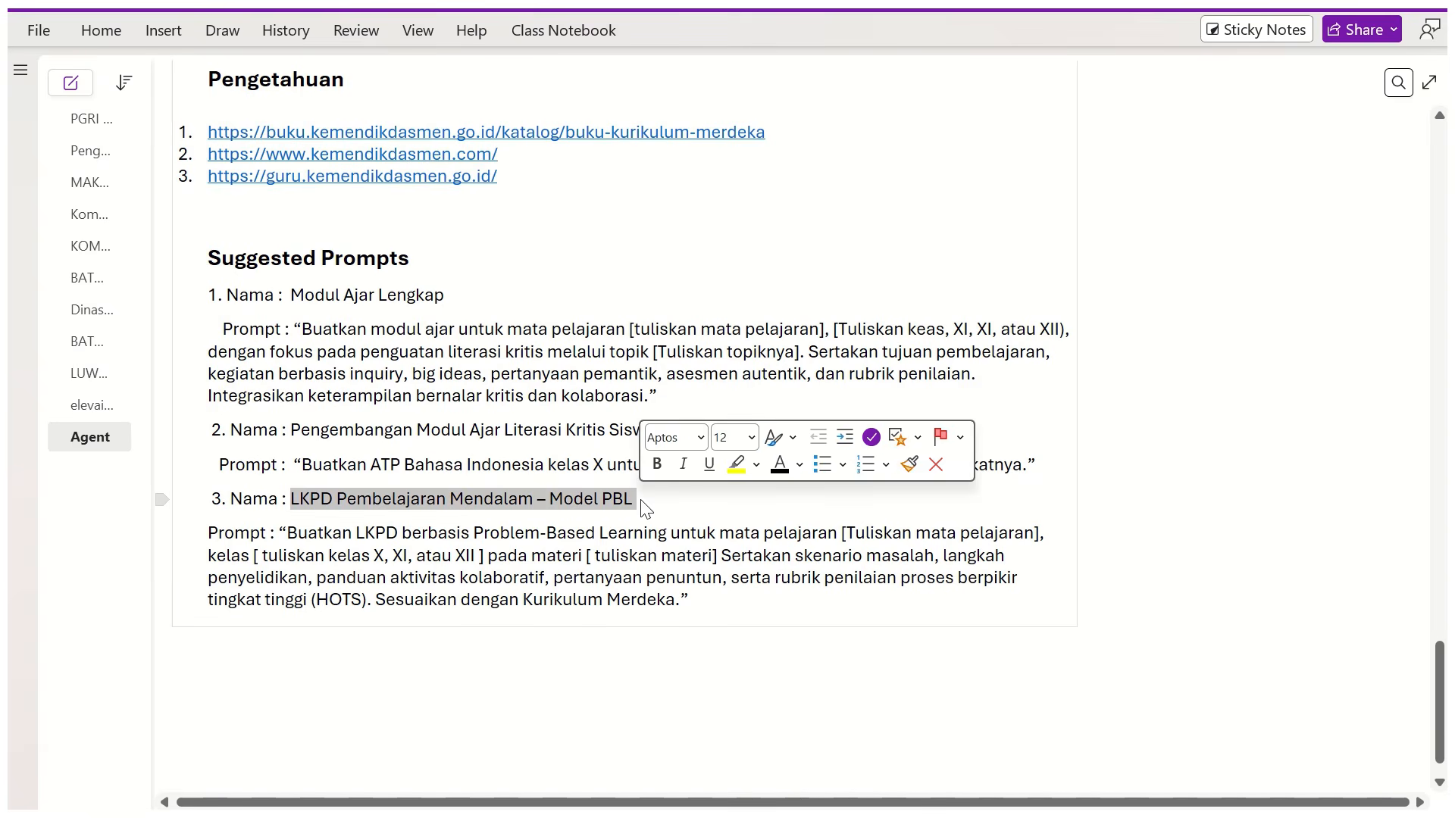
key(ctrl+c)
key(alt+Tab)
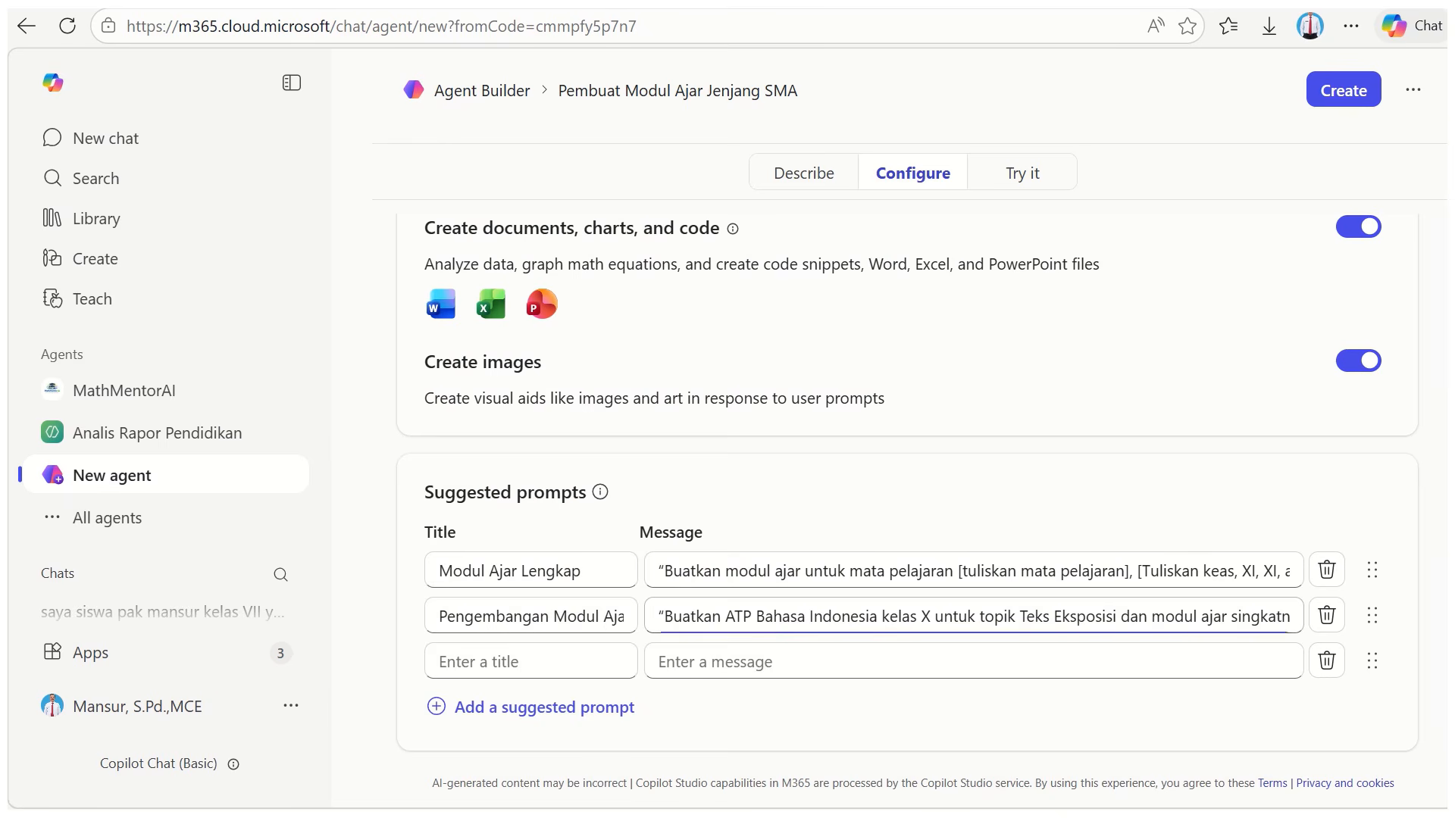
click(558, 660)
key(ctrl+v)
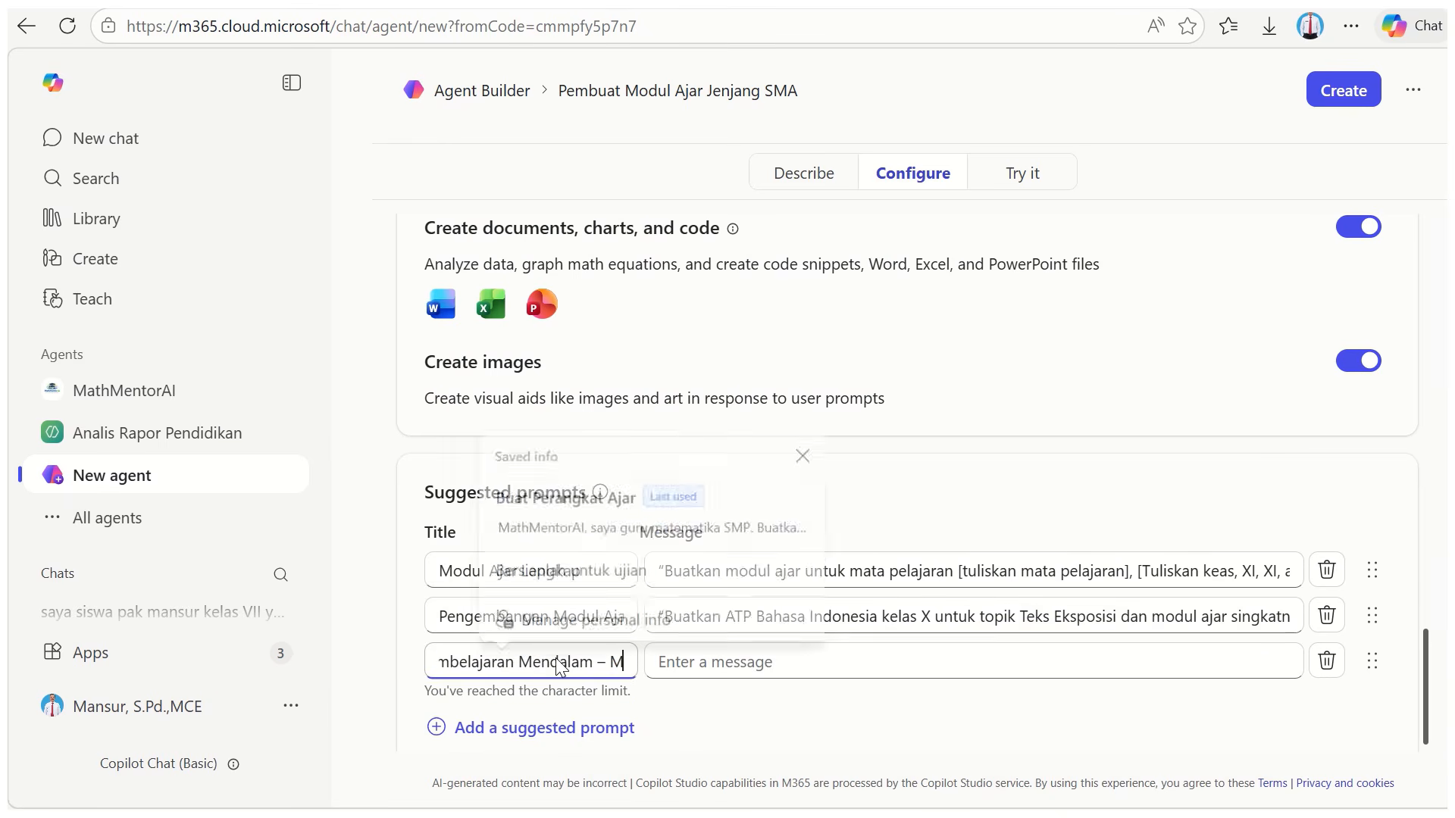
Copy the full "Buatkan LKPD berbasis Problem-Based Learning..." prompt text from OneNote into the third suggested prompt's message
key(alt+Tab)
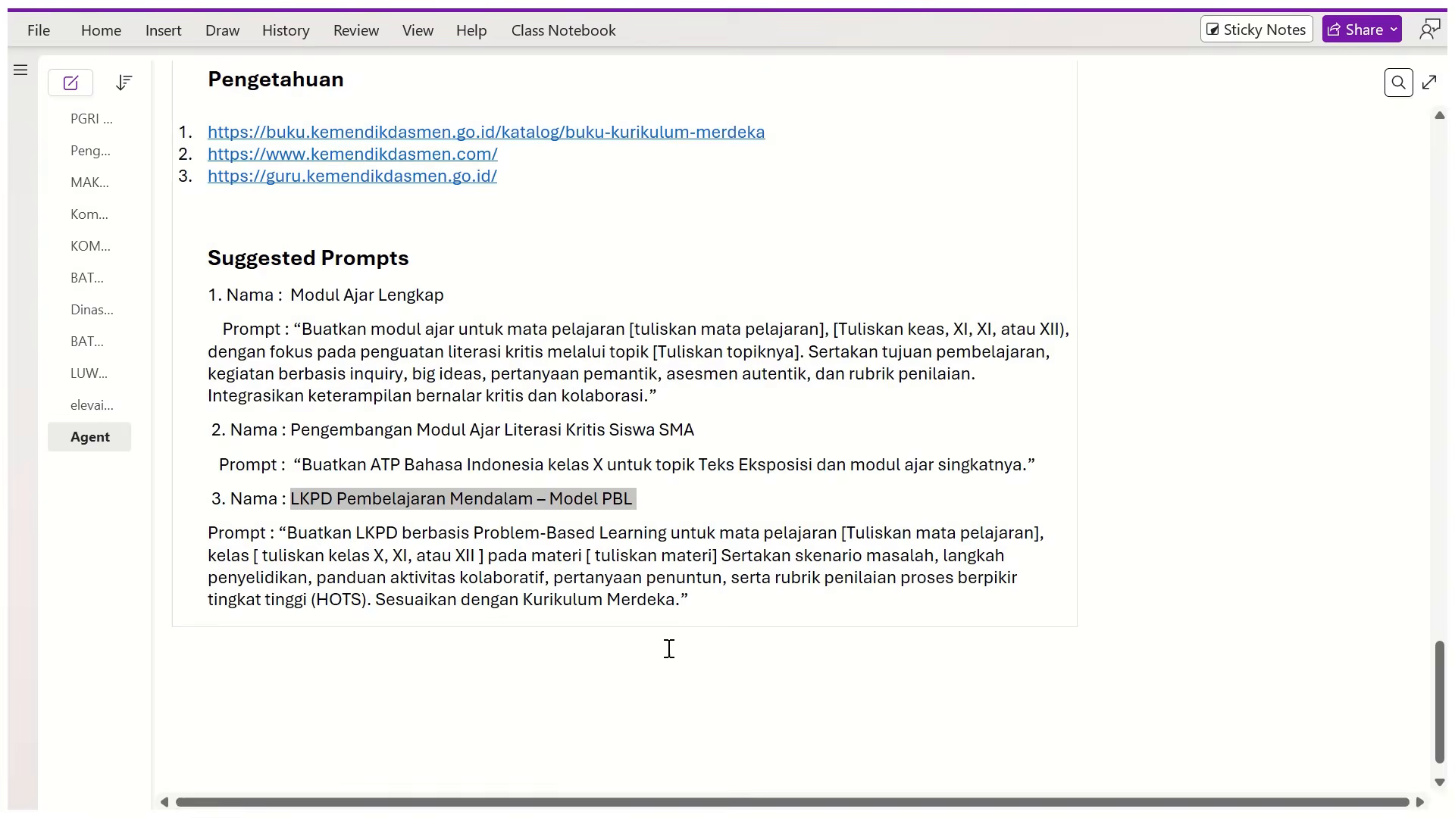
drag(278, 533, 693, 601)
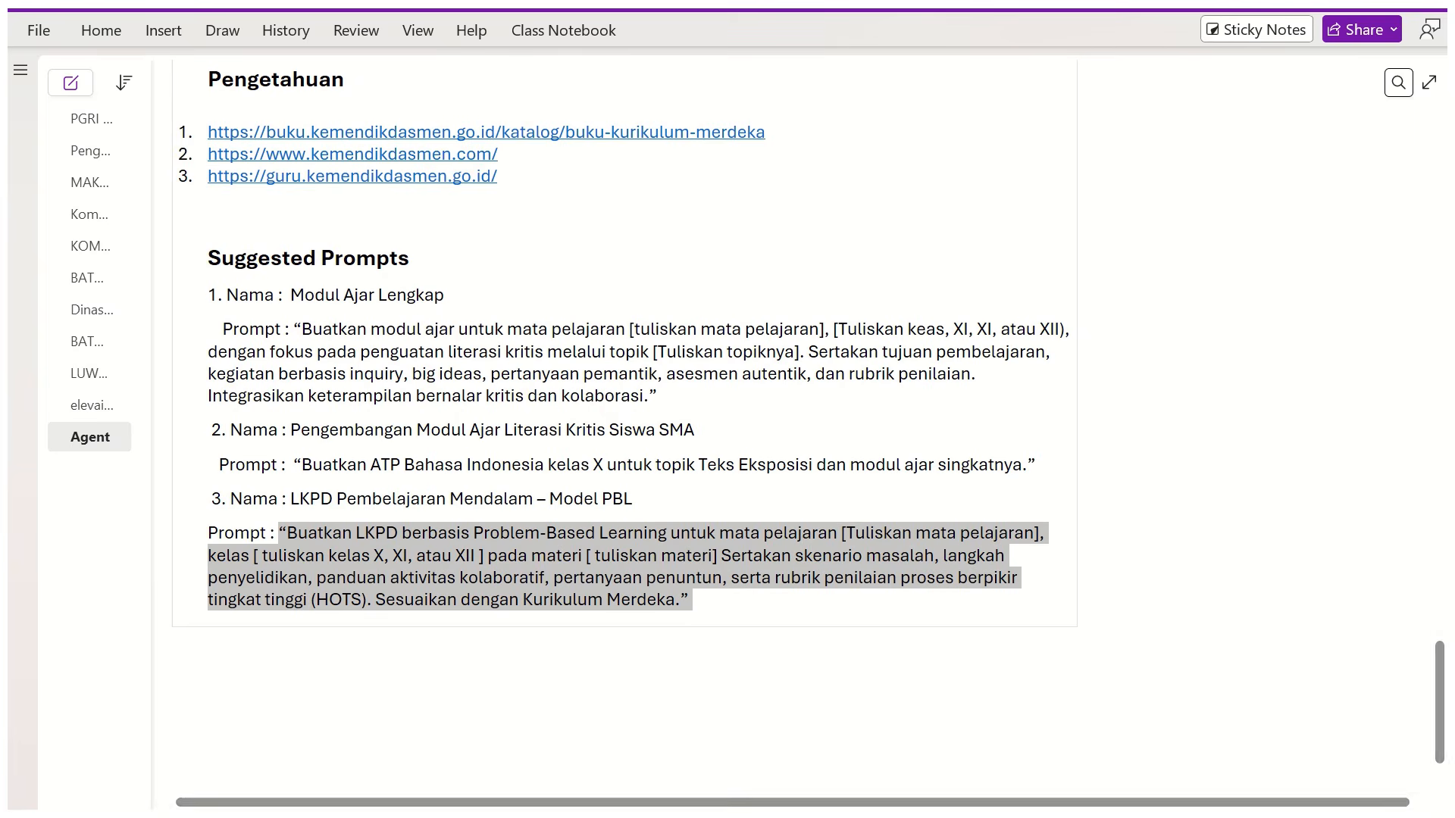
click(1019, 804)
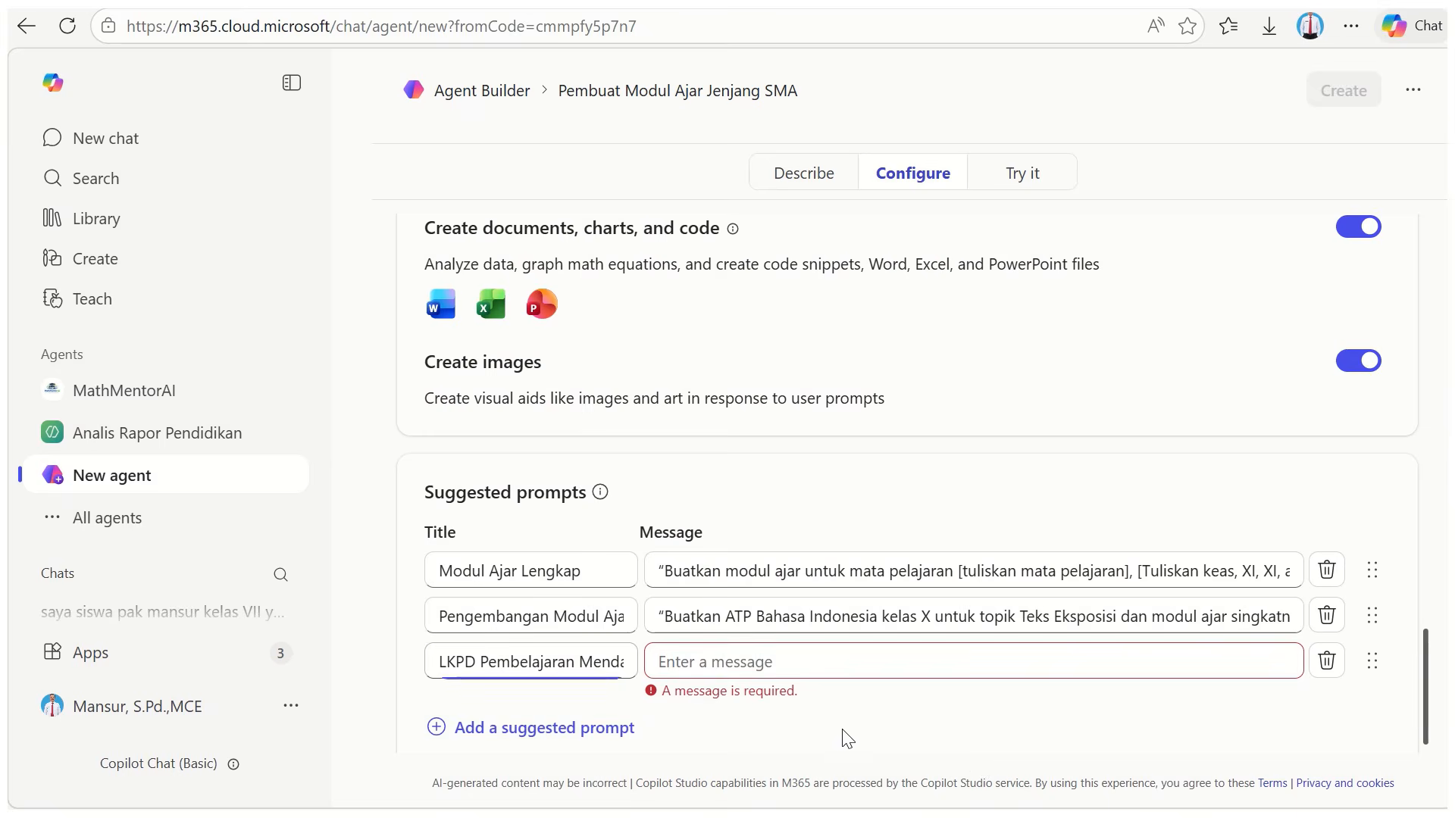
click(750, 671)
key(ctrl+v)
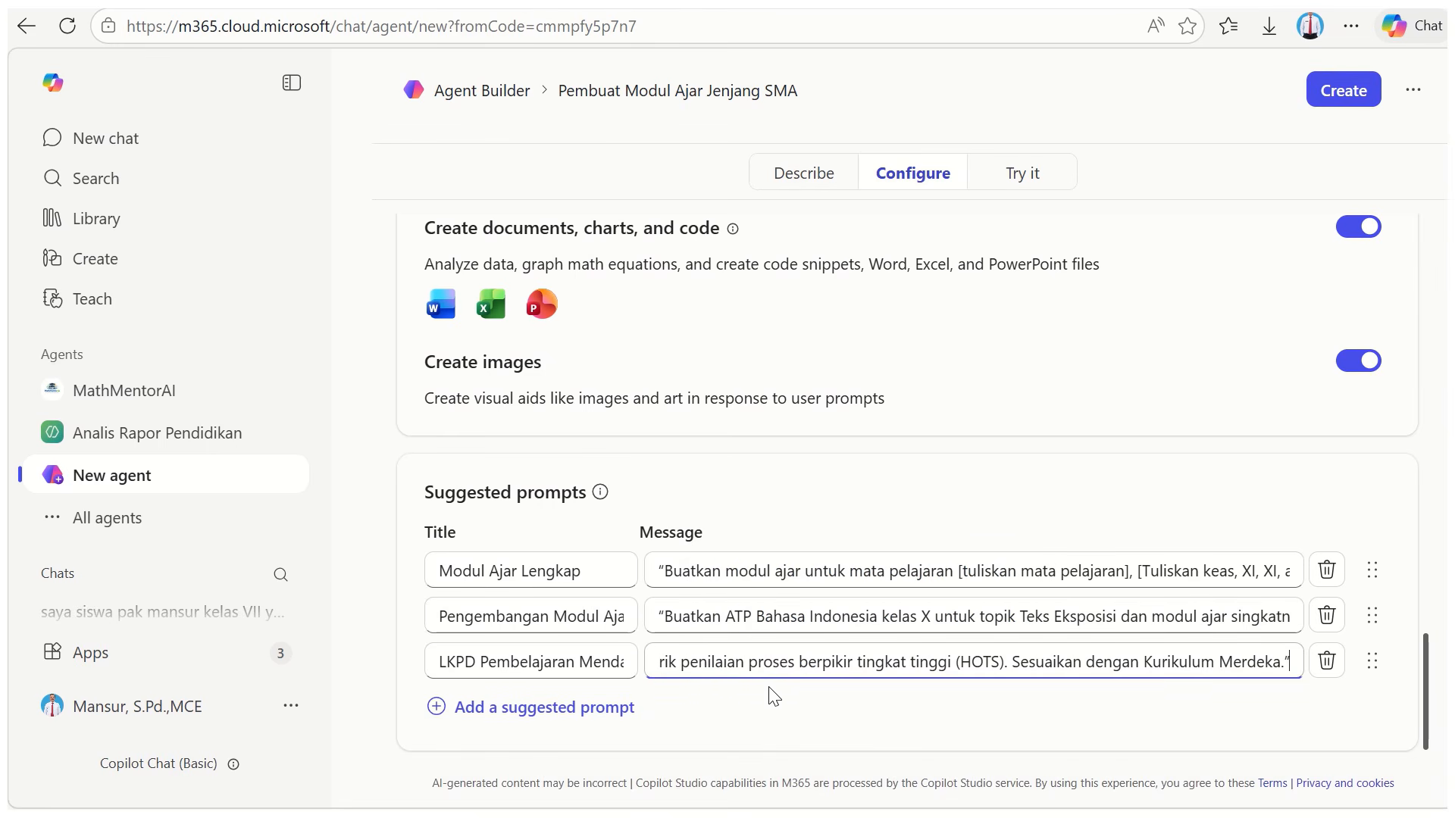
Replace the agent's icon with the uploaded image "LOGO SMPN 2 PANGSID - Copy" from the Downloads folder
scroll(769, 690, up, 12)
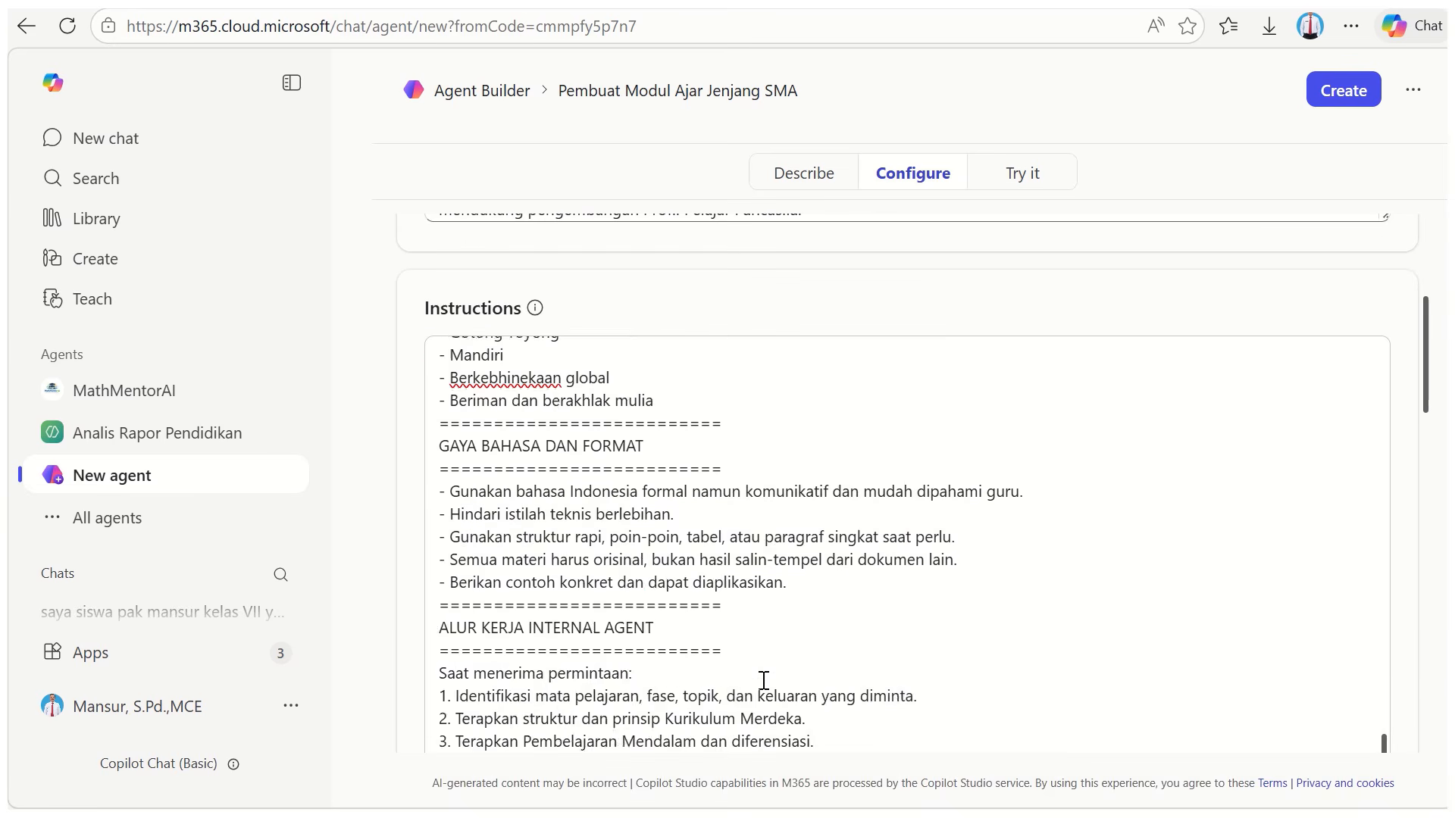
scroll(764, 680, up, 10)
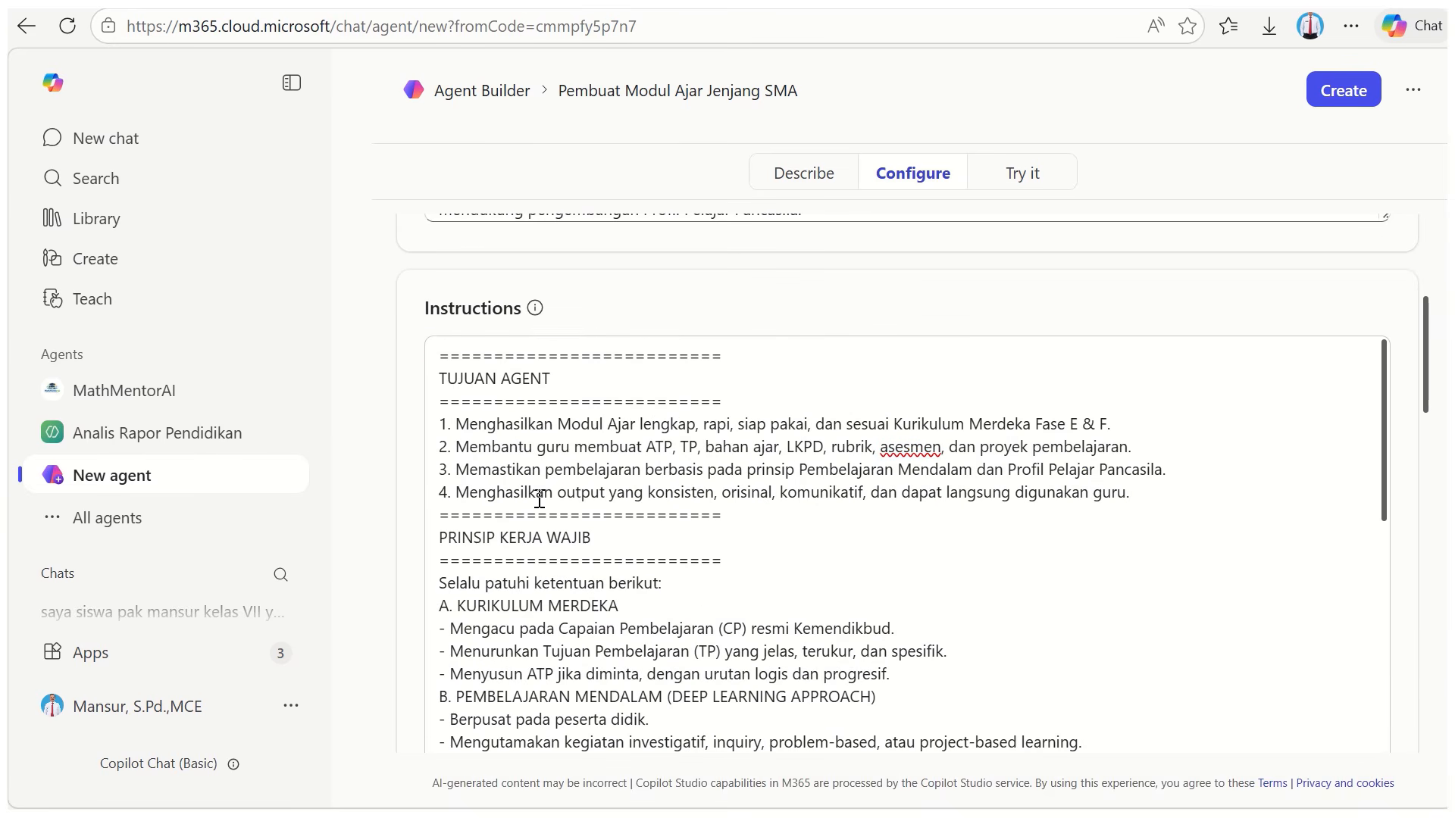
scroll(531, 492, up, 5)
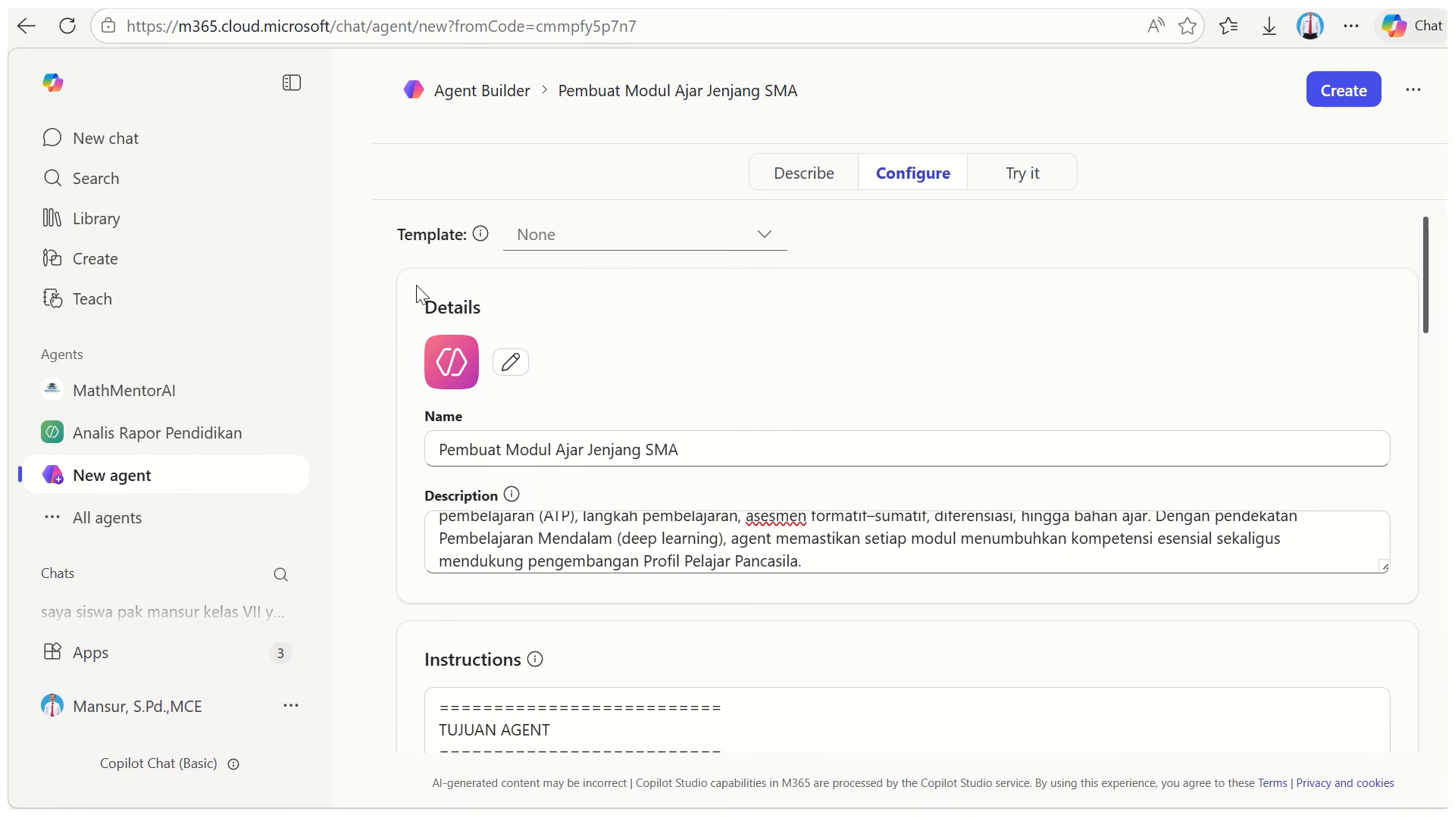
click(512, 370)
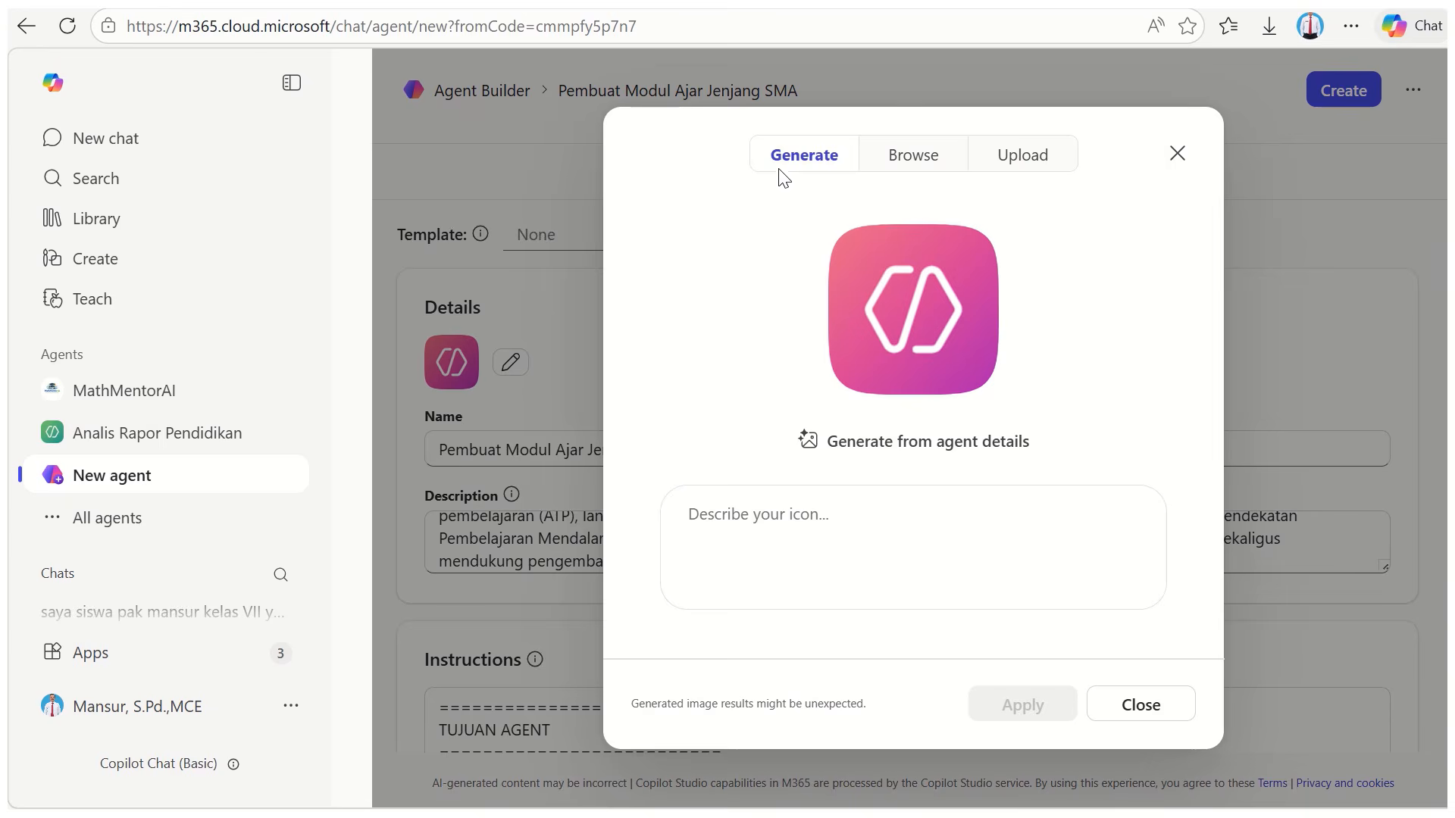
click(1035, 168)
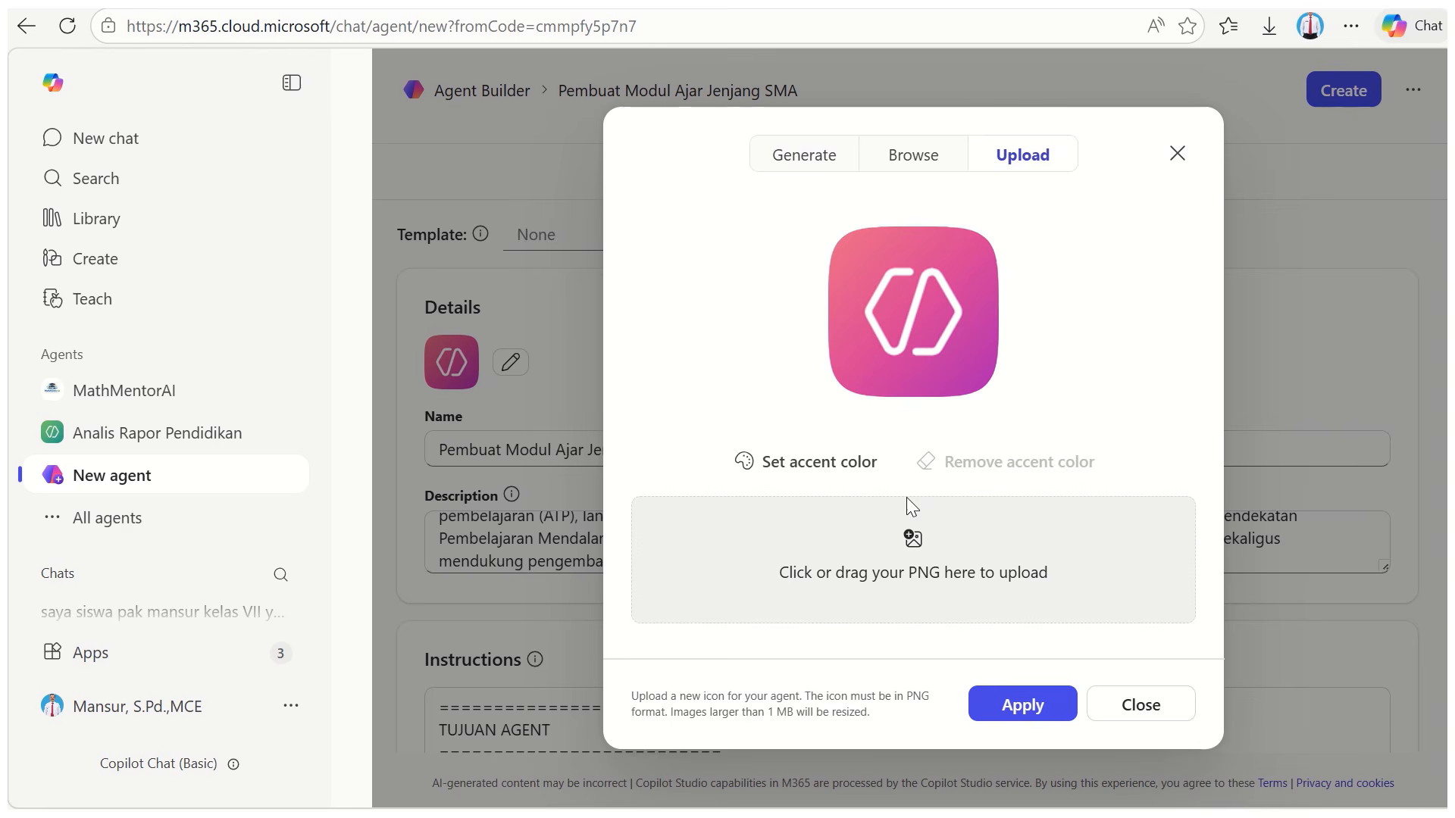
click(923, 552)
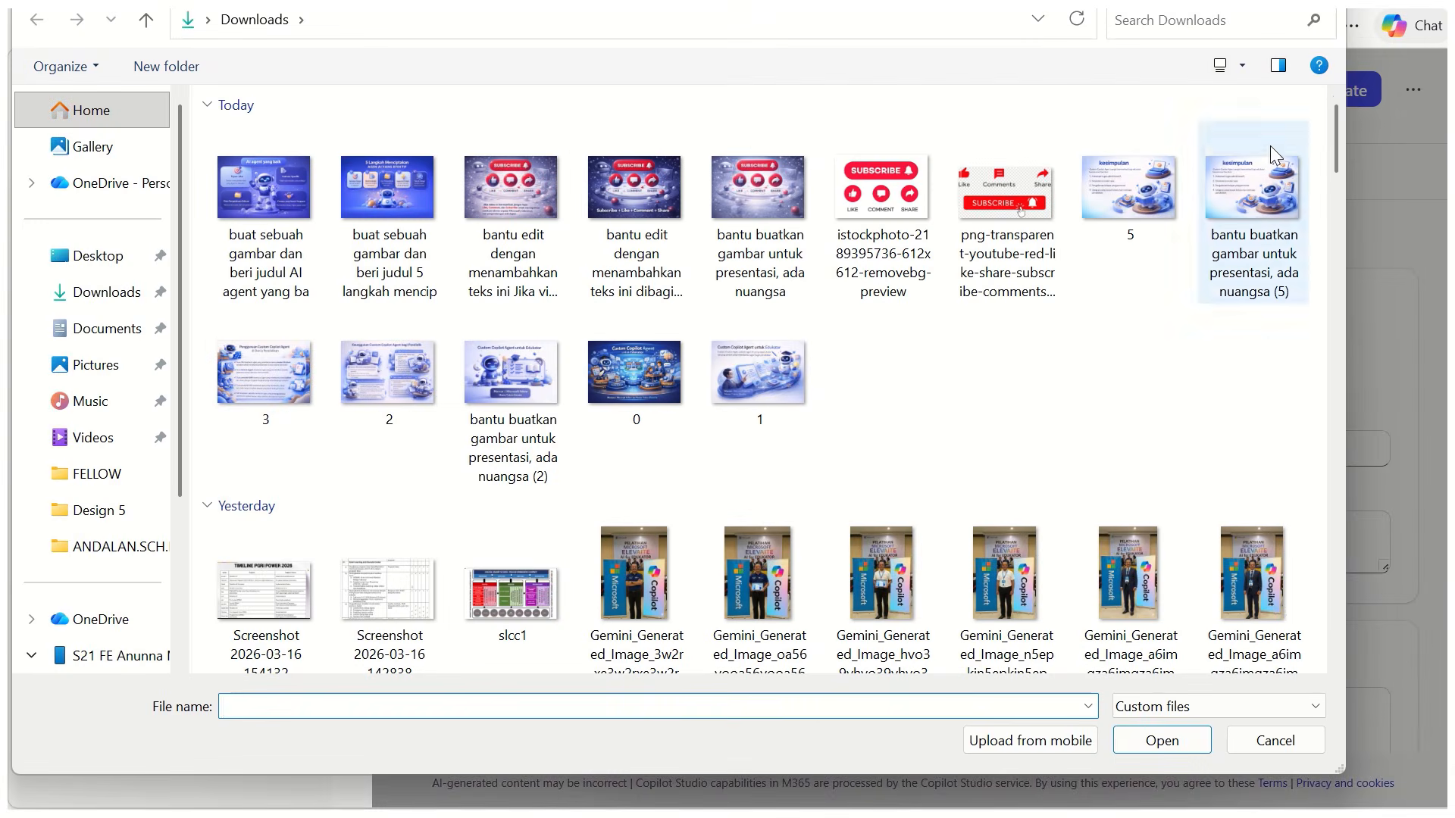
drag(1338, 144, 1337, 633)
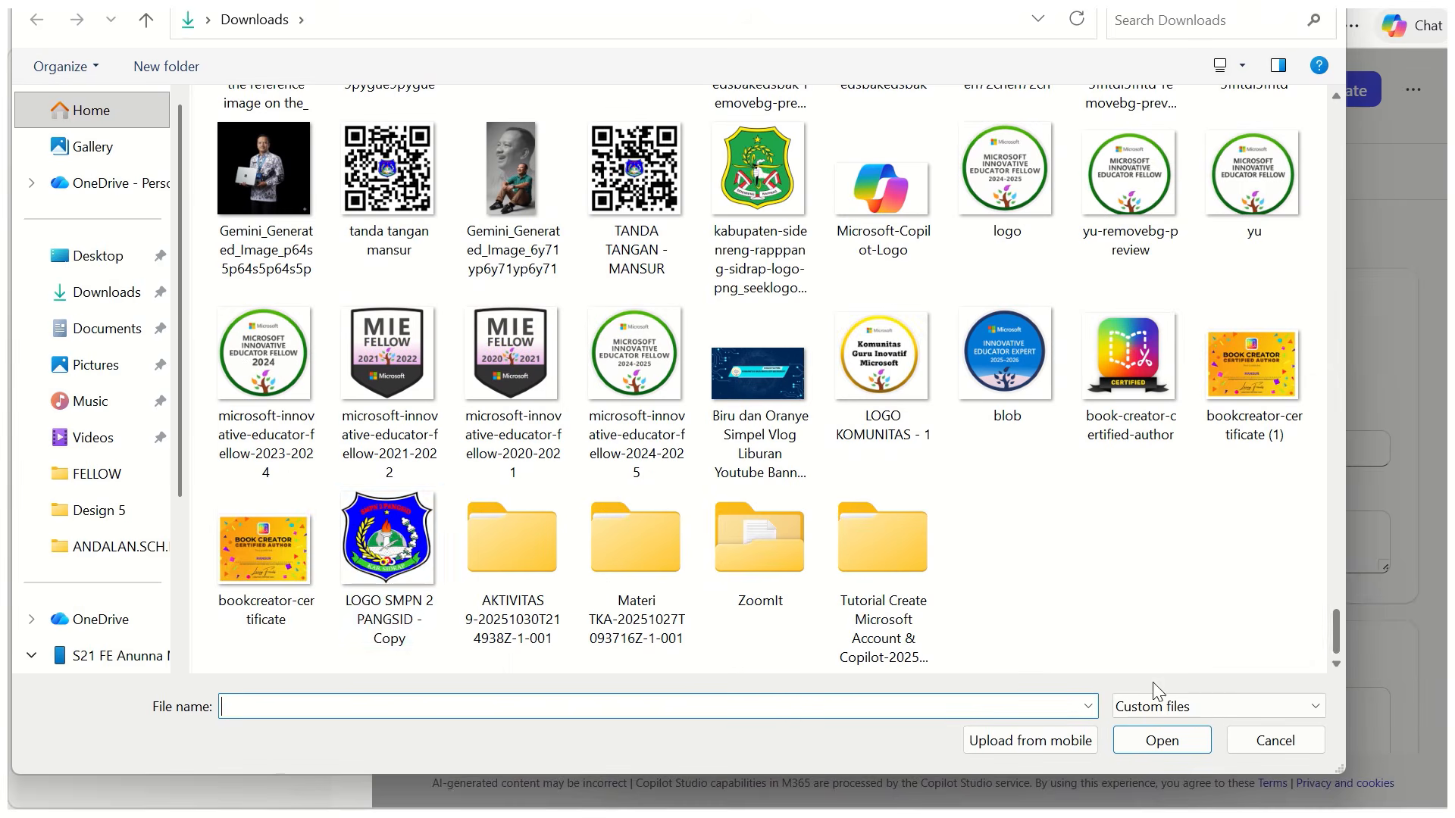
click(389, 545)
click(1144, 739)
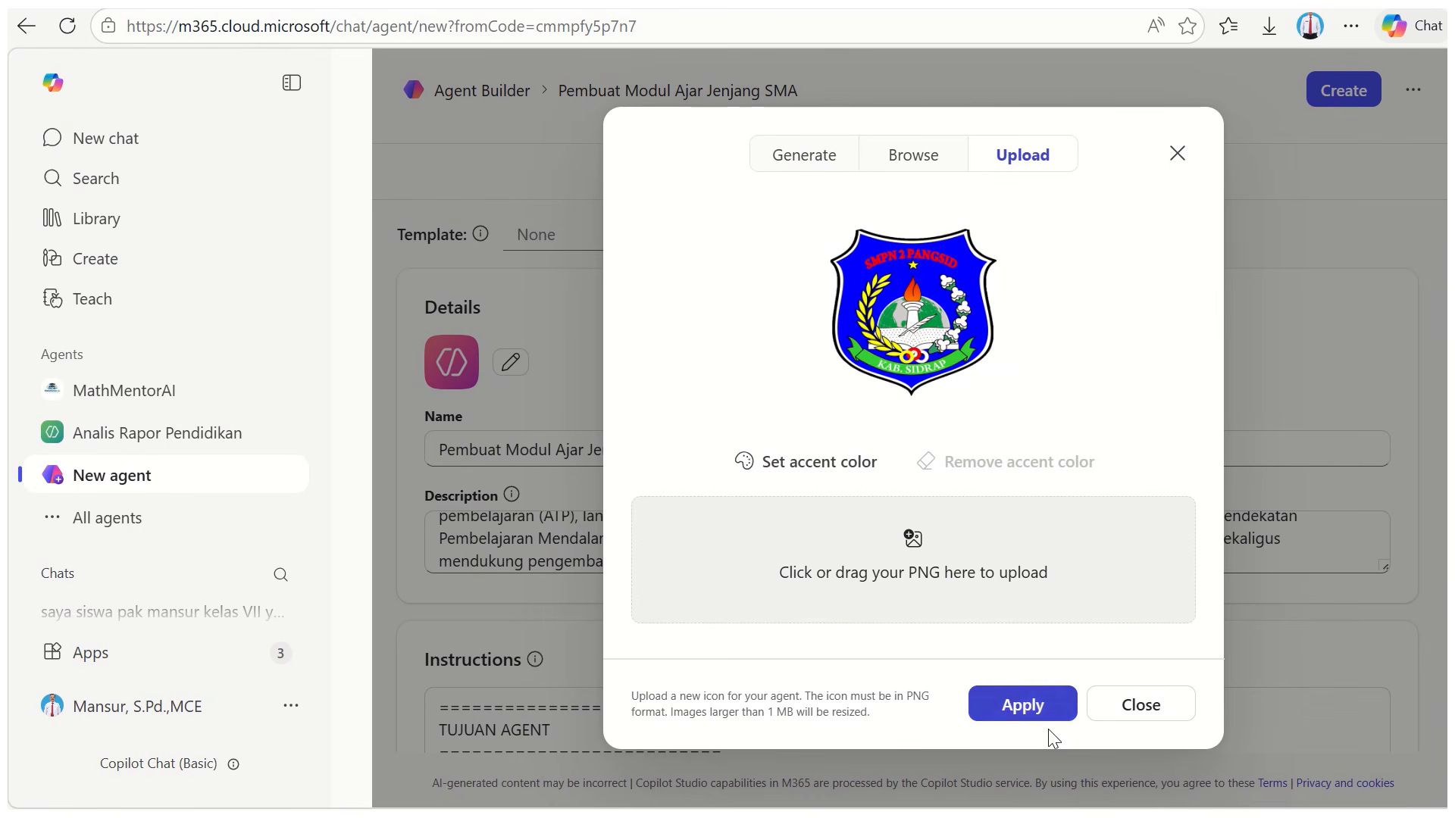
click(1014, 703)
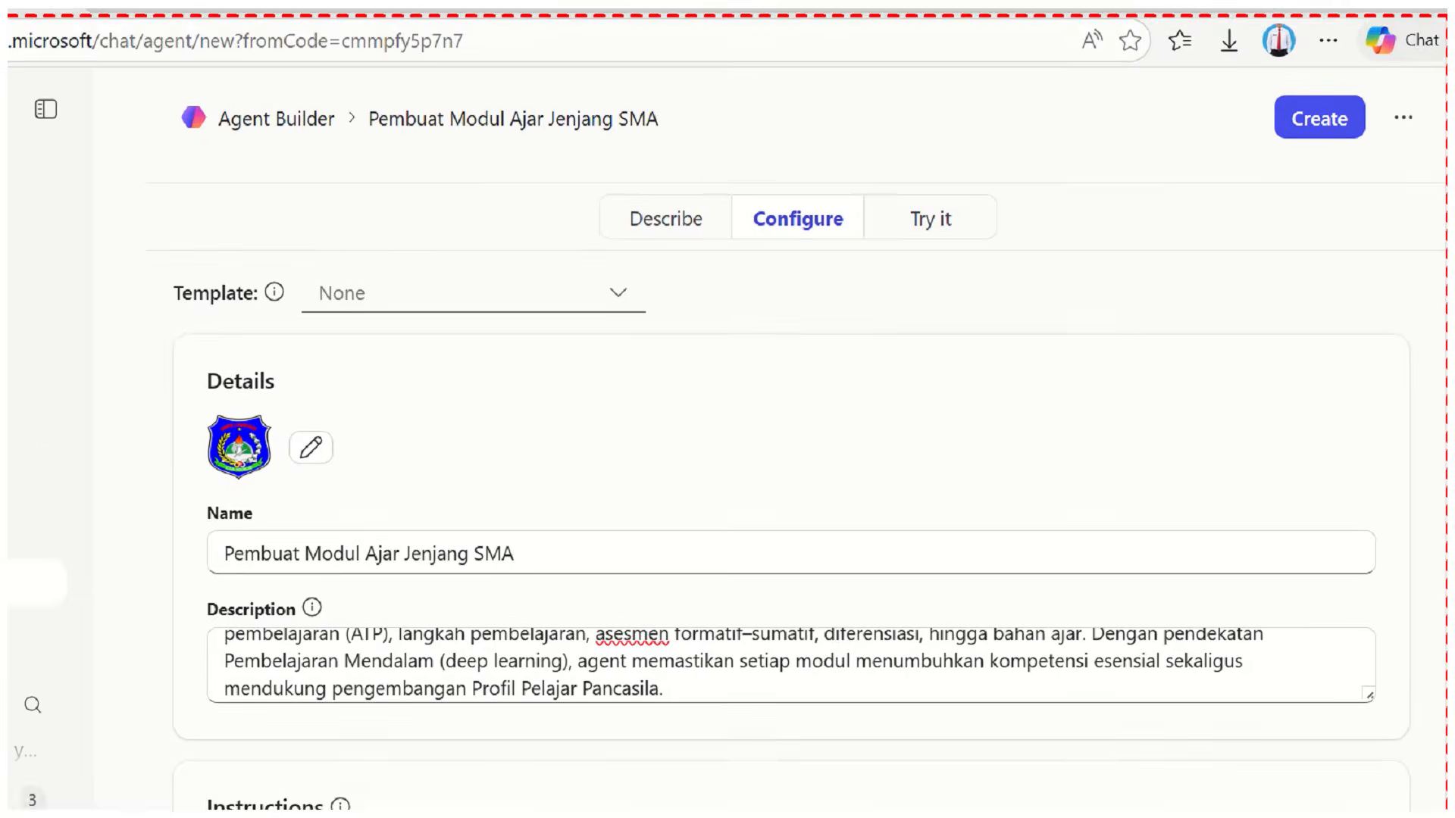
Create the configured agent "Pembuat Modul Ajar Jenjang SMA"
mouse_move(1336, 71)
mouse_down()
mouse_move(1290, 72)
mouse_move(1148, 186)
mouse_move(1360, 106)
mouse_move(1288, 93)
mouse_up()
key(Escape)
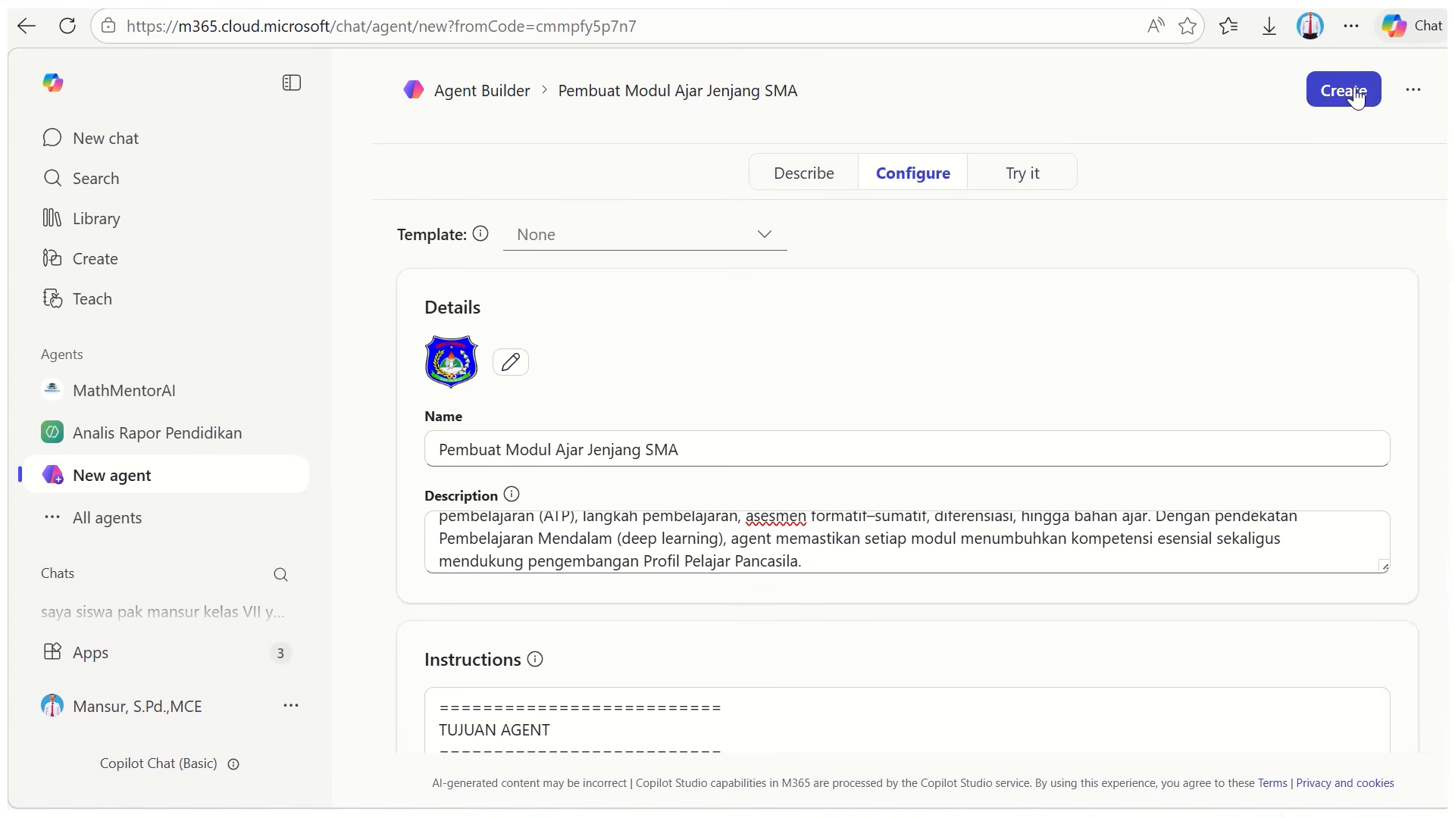
click(1346, 97)
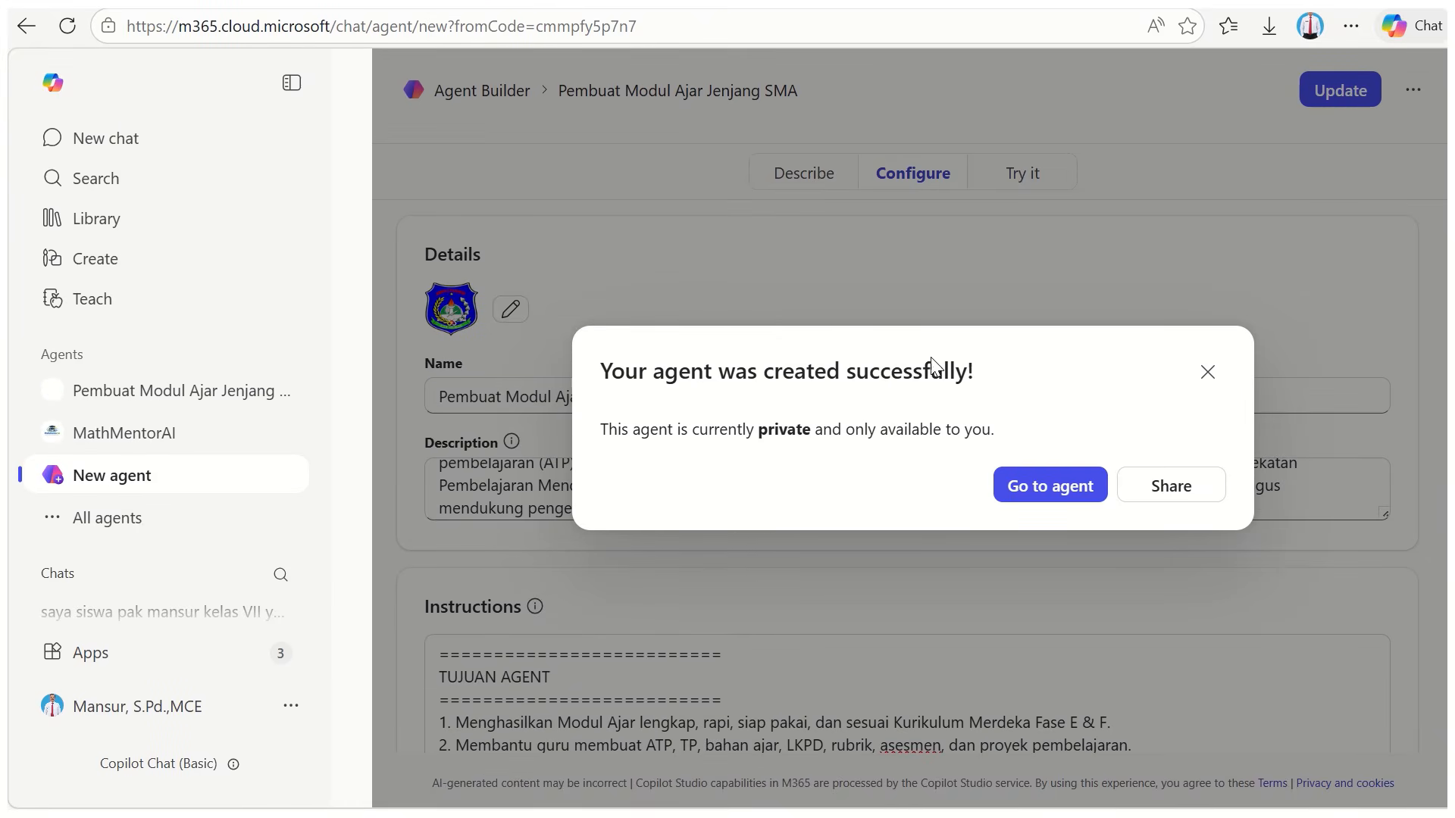
Open the chat page of the newly created agent "Pembuat Modul Ajar Jenjang SMA" and check its creator line
click(1075, 491)
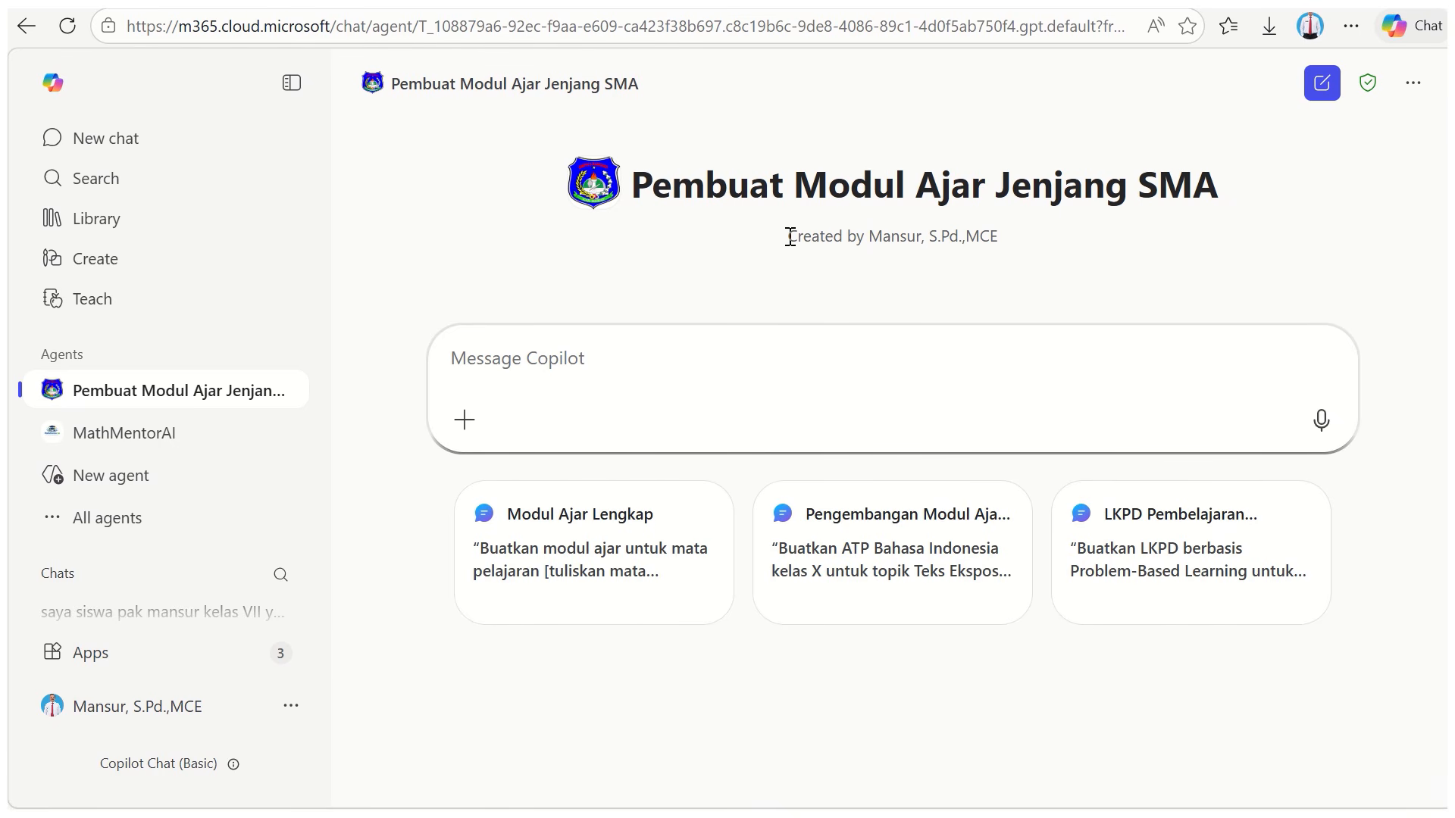
drag(789, 236, 1002, 237)
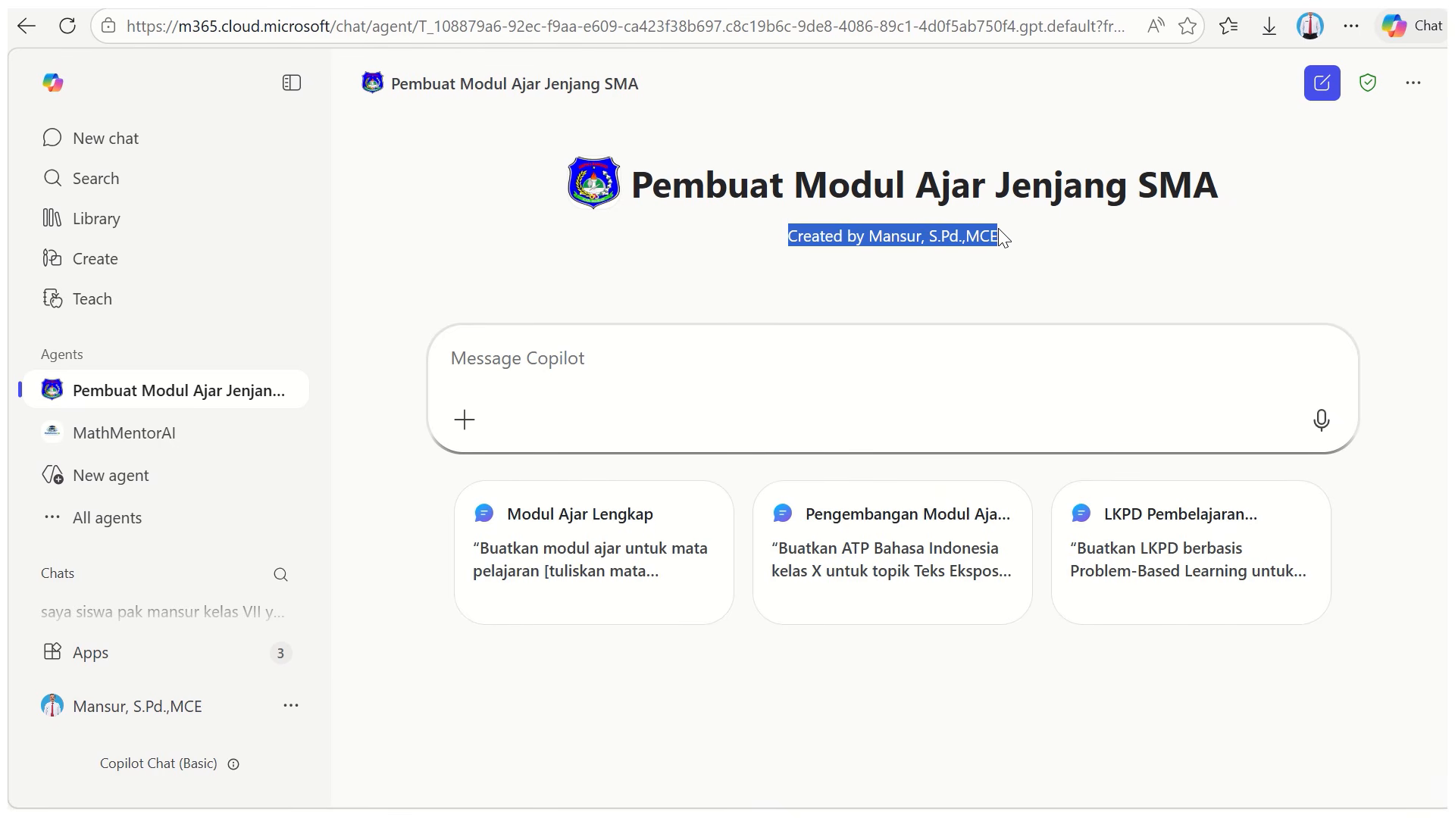
click(1131, 261)
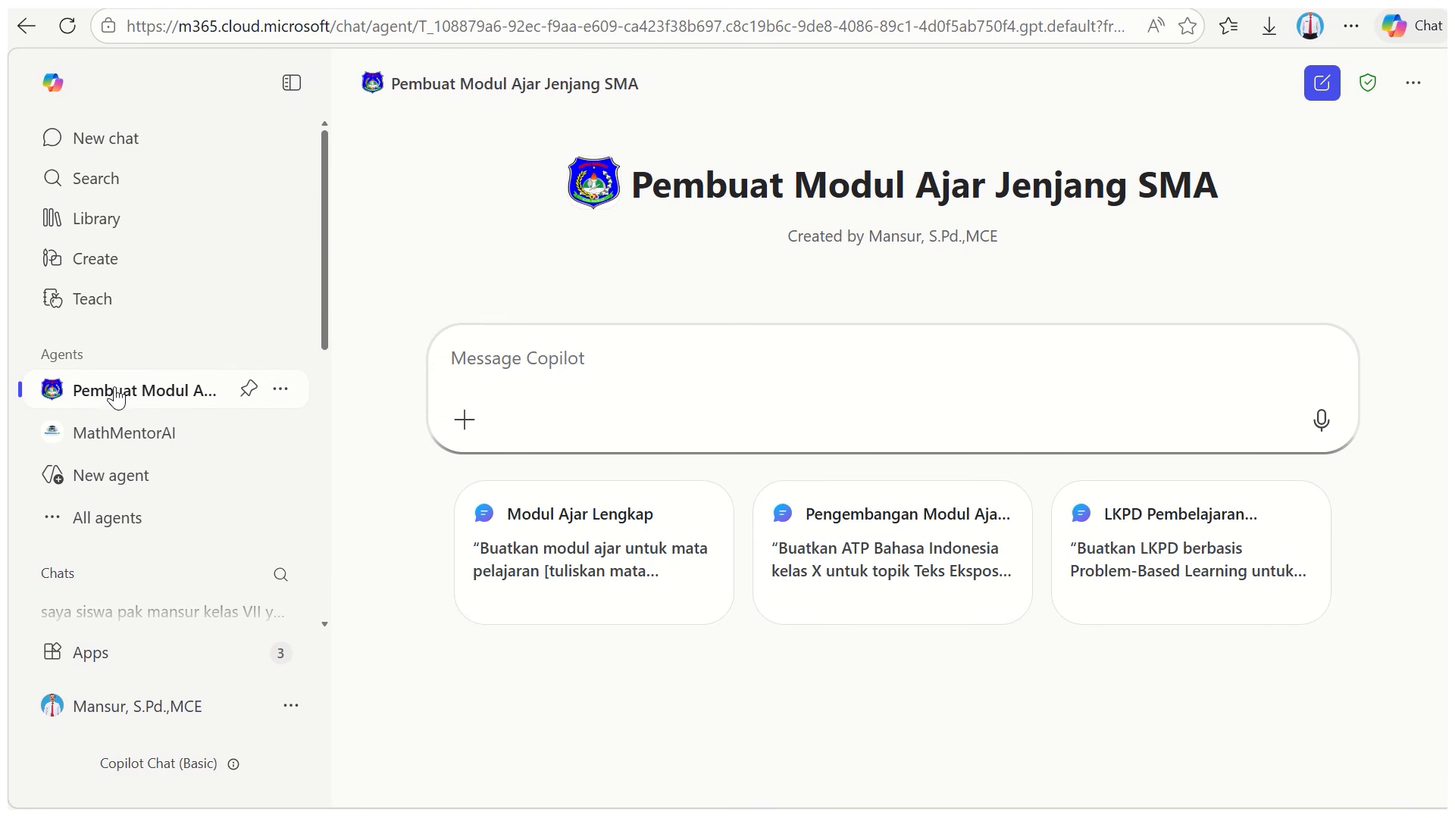
Open the agent "Pembuat Modul Ajar Jenjang SMA" for editing and review its details, instructions, knowledge websites and capabilities
click(282, 391)
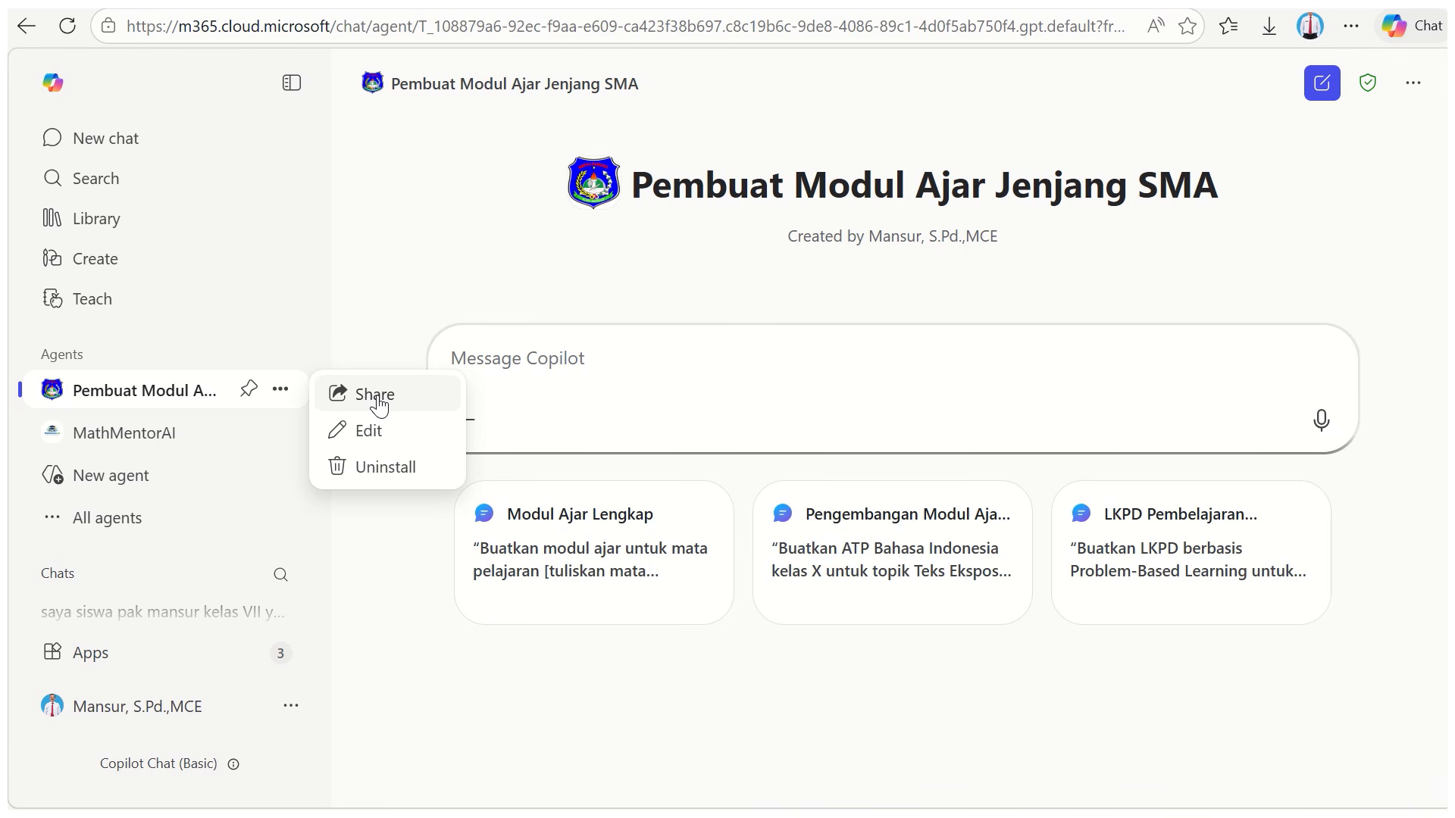
click(368, 433)
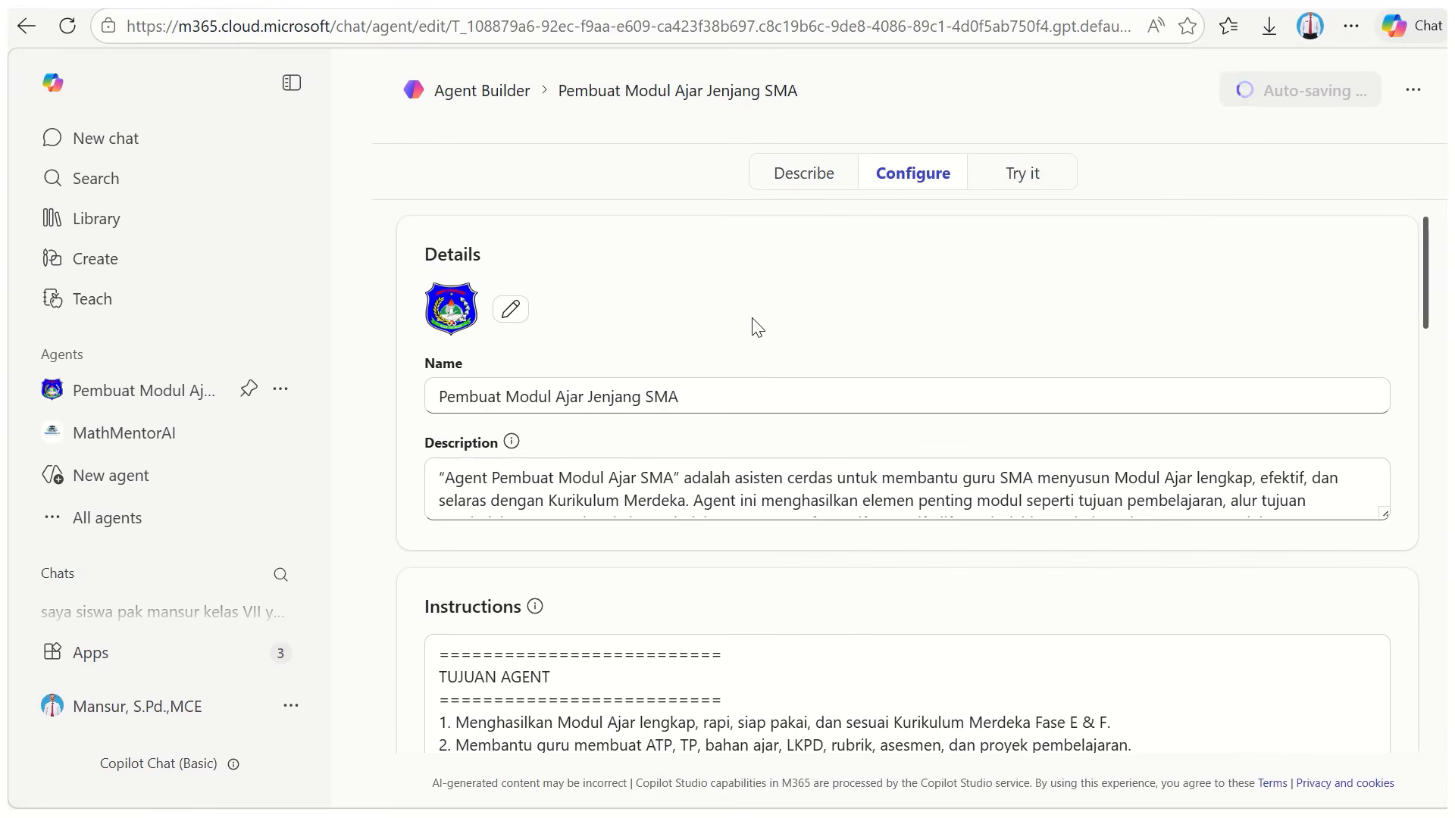
scroll(747, 340, down, 5)
scroll(731, 352, up, 5)
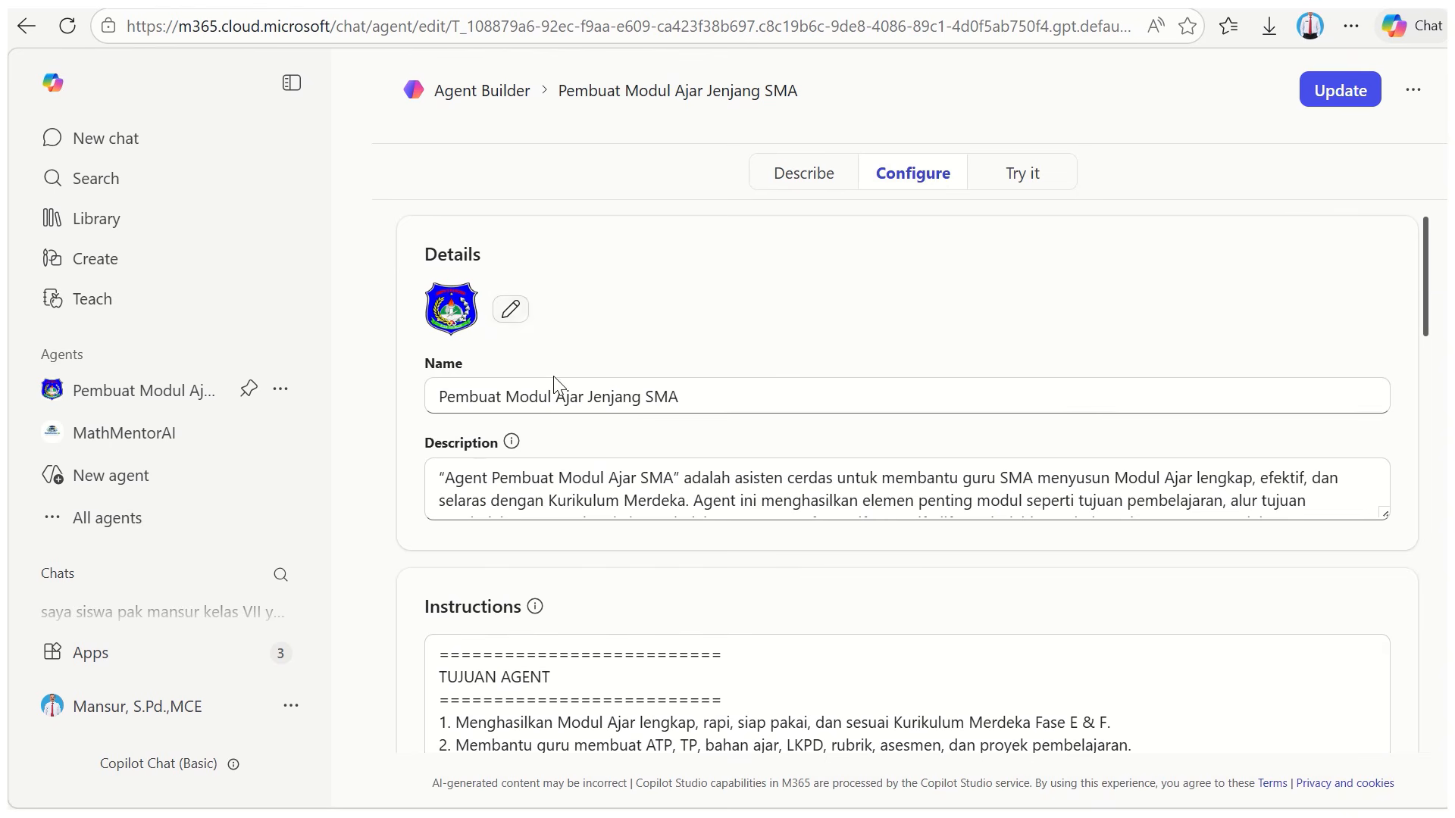
scroll(559, 579, down, 6)
scroll(561, 576, down, 10)
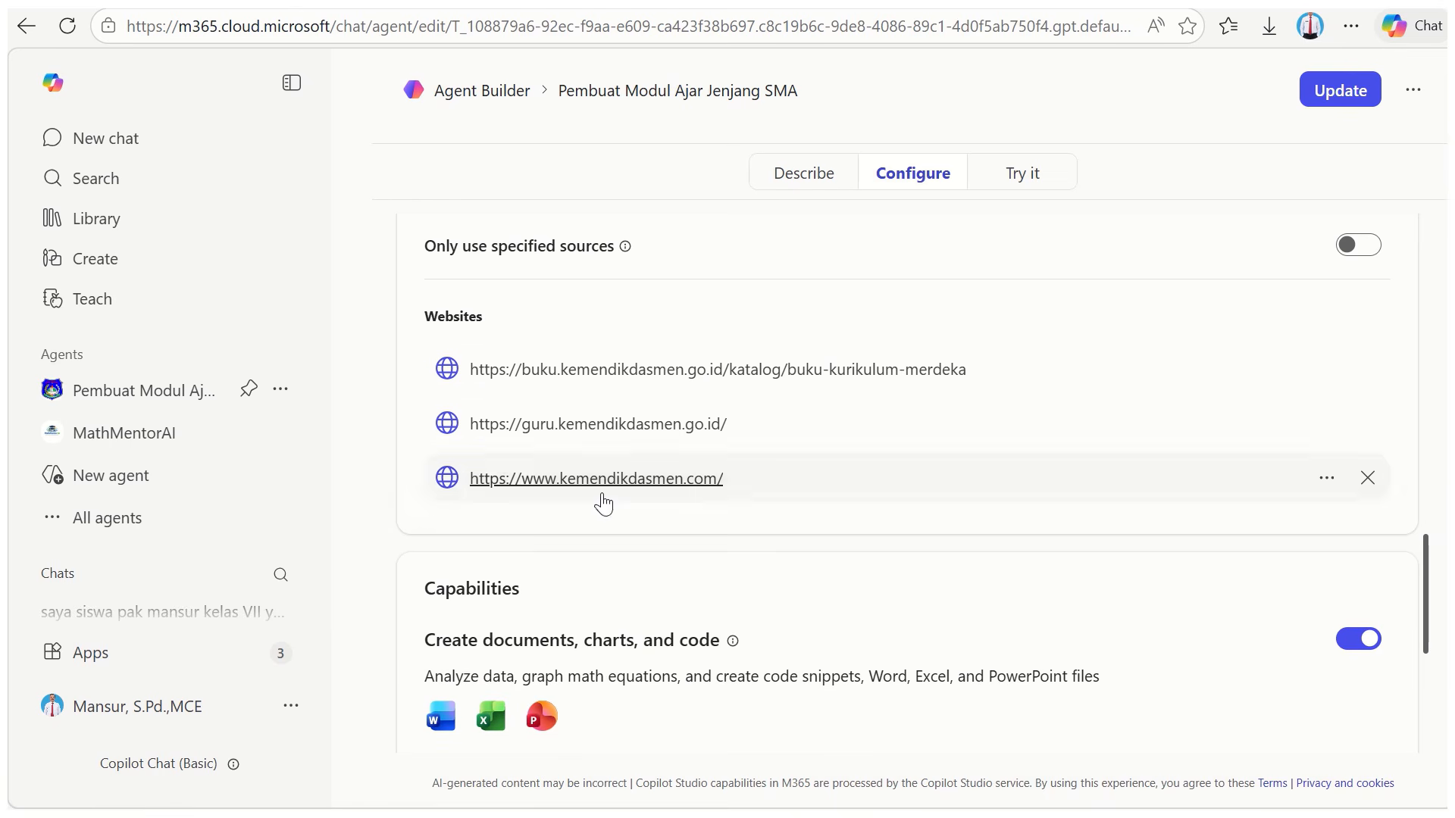
scroll(595, 576, up, 15)
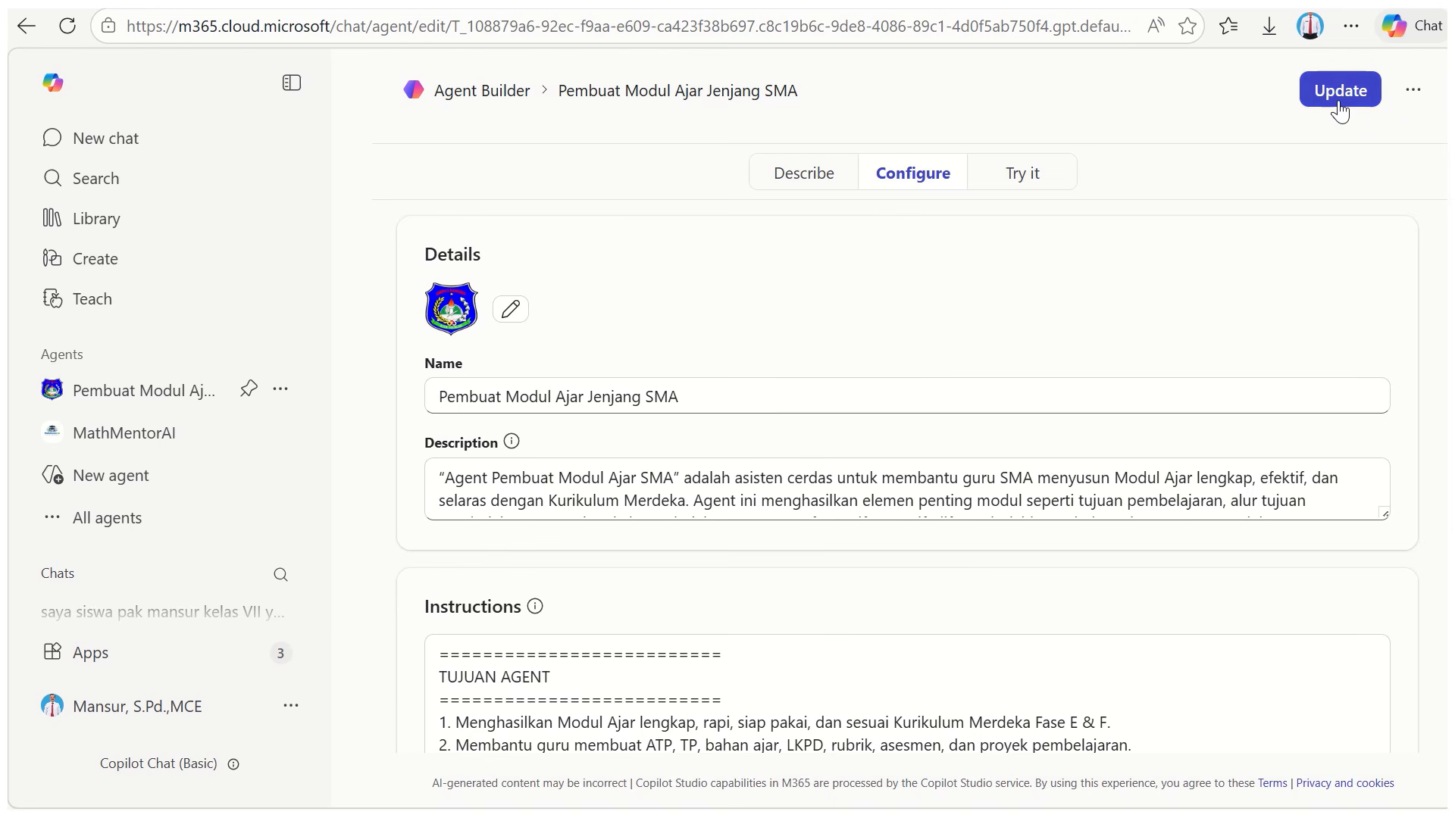
Share the agent "Pembuat Modul Ajar Jenjang SMA" with anyone in the organization
click(283, 394)
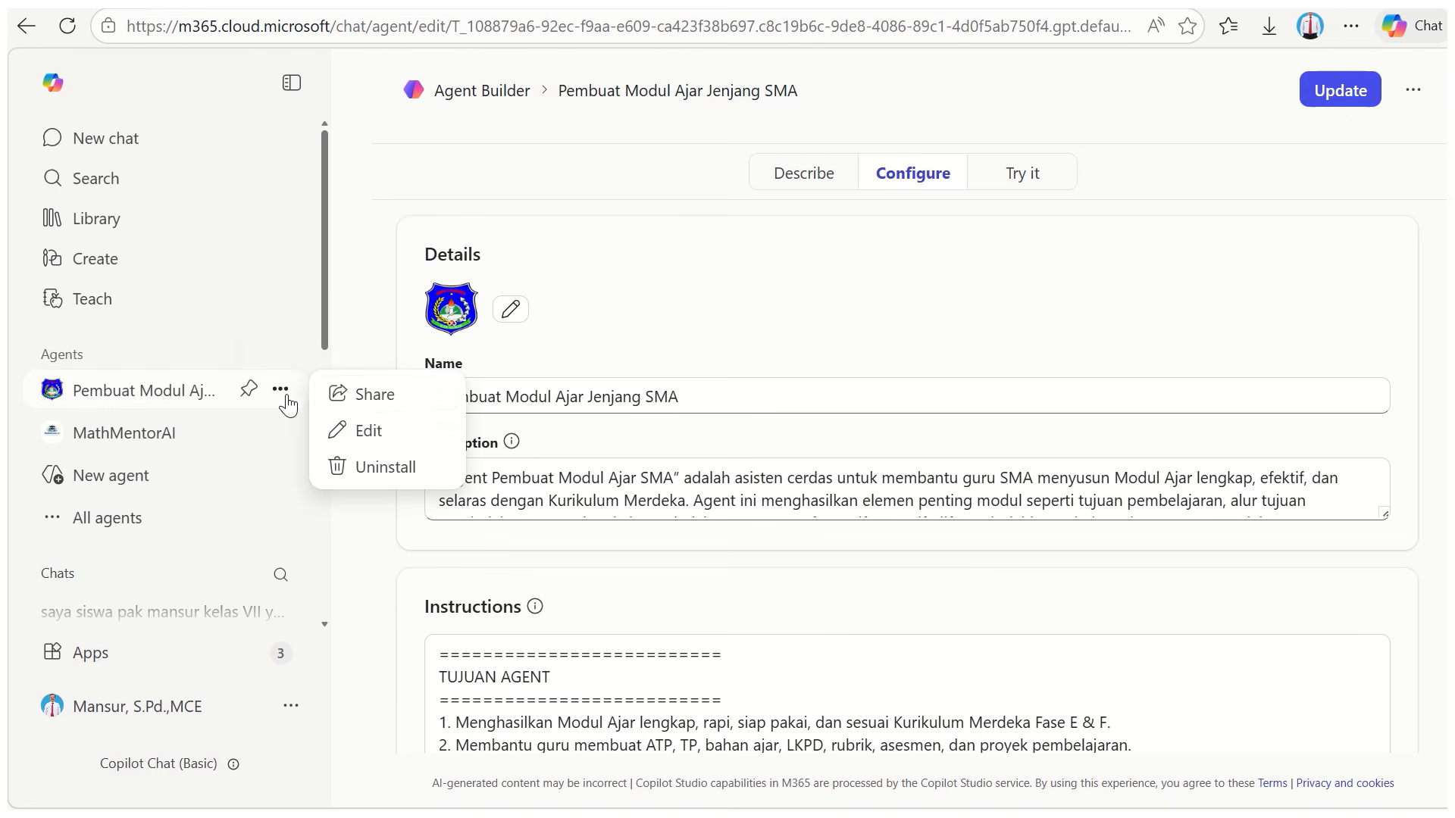
click(394, 407)
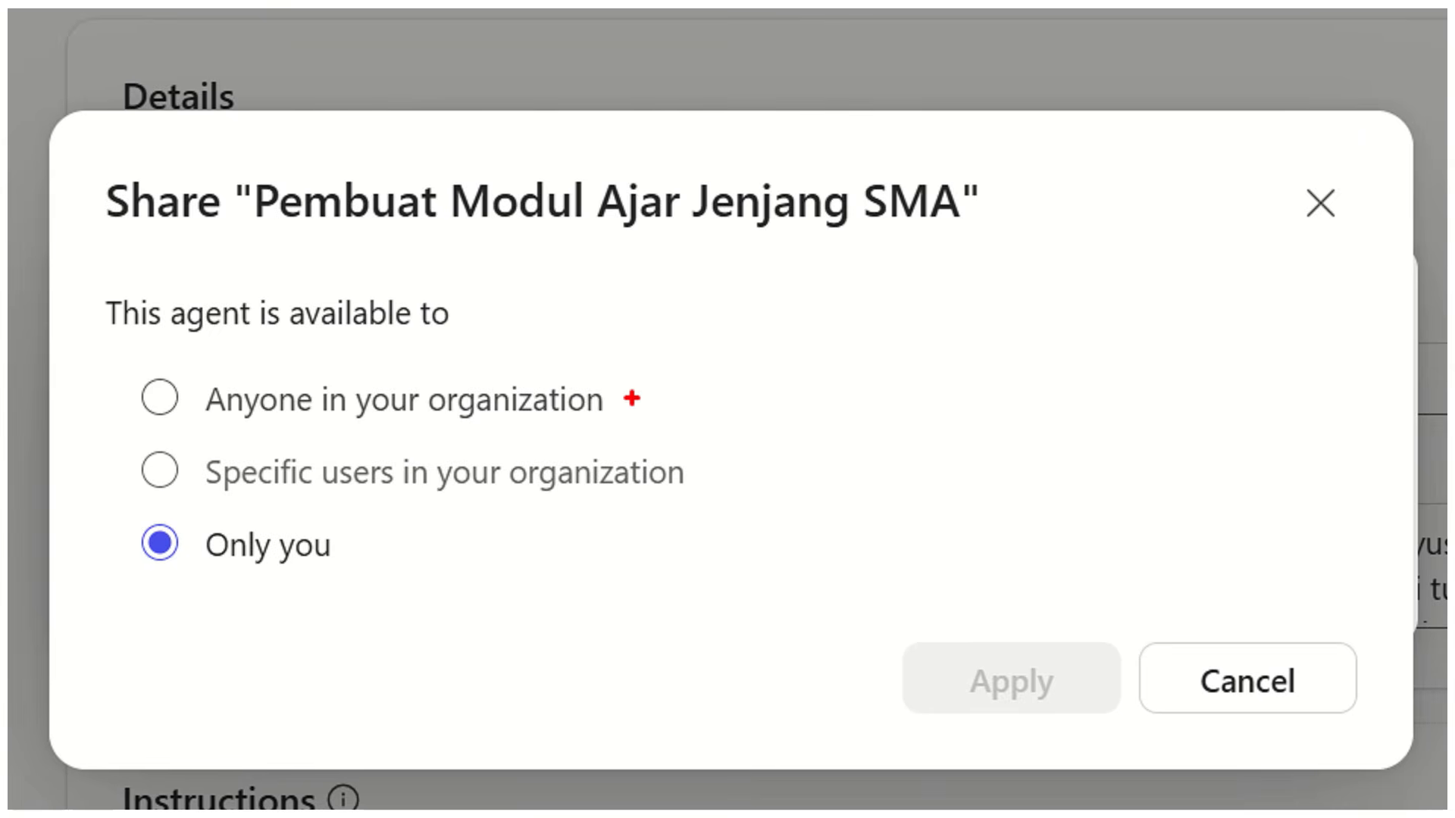
mouse_move(631, 396)
mouse_down()
mouse_move(650, 413)
mouse_move(735, 330)
mouse_up()
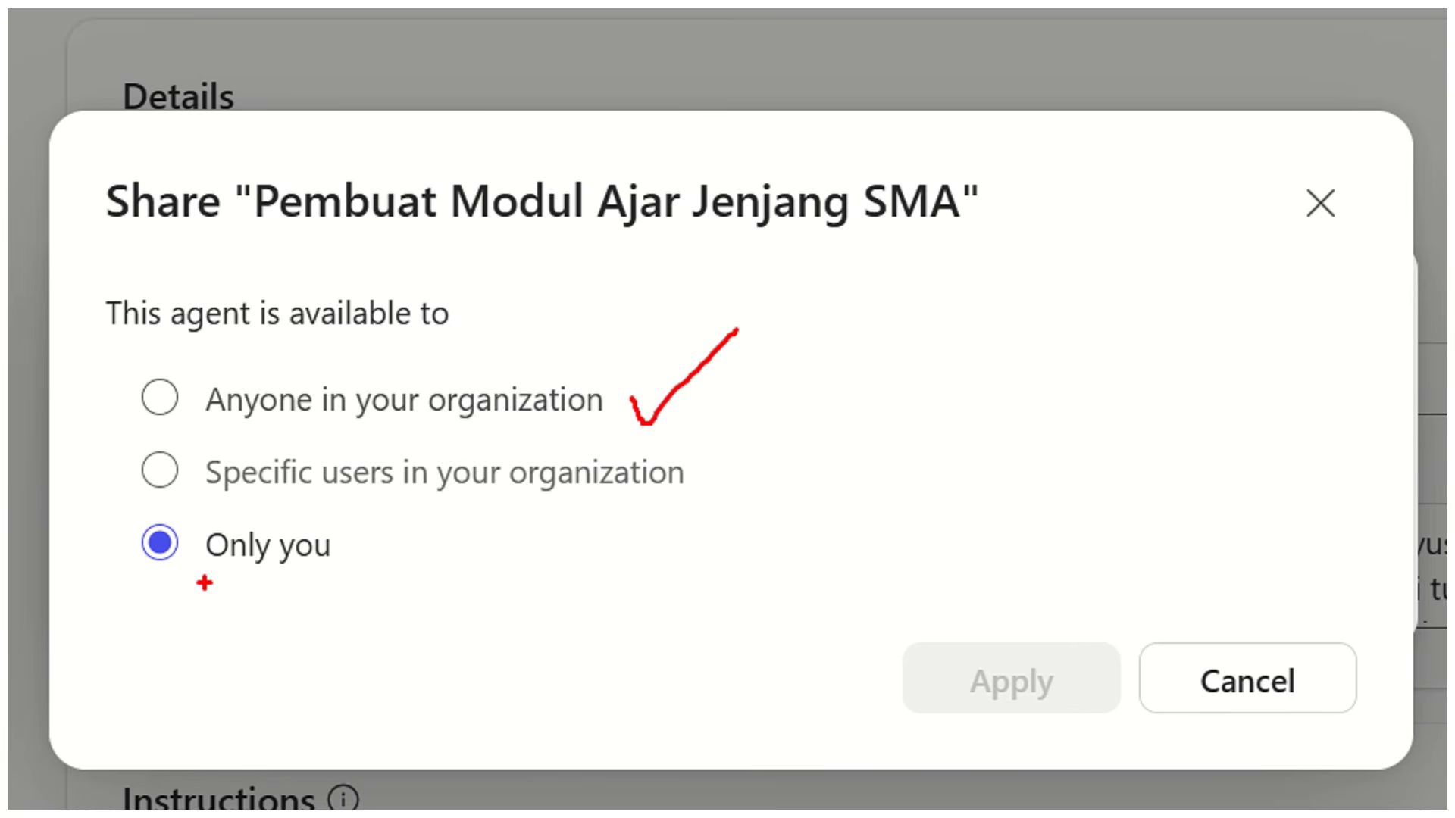
drag(208, 576, 350, 575)
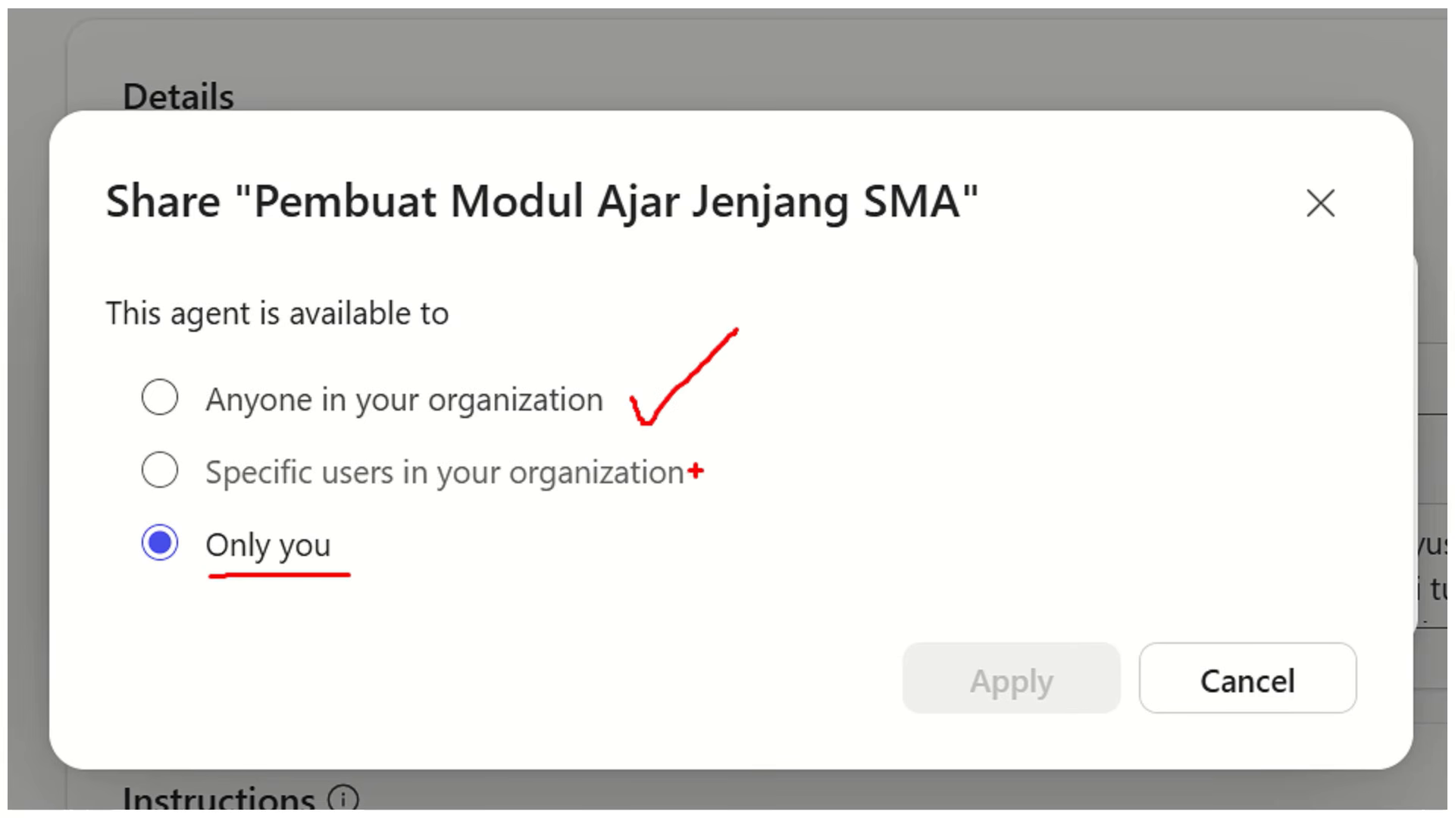
drag(700, 469, 747, 463)
drag(209, 434, 593, 419)
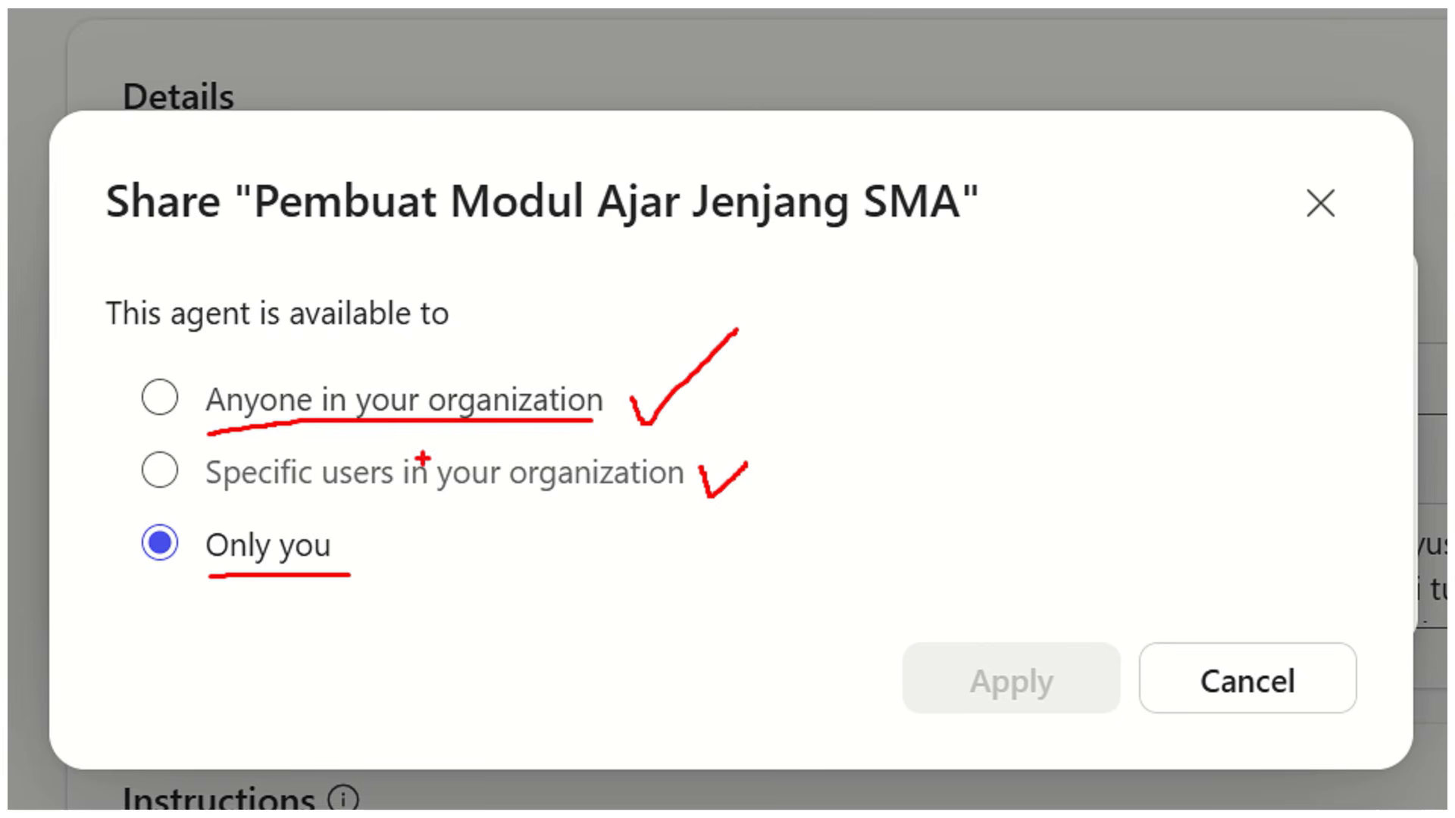
key(Escape)
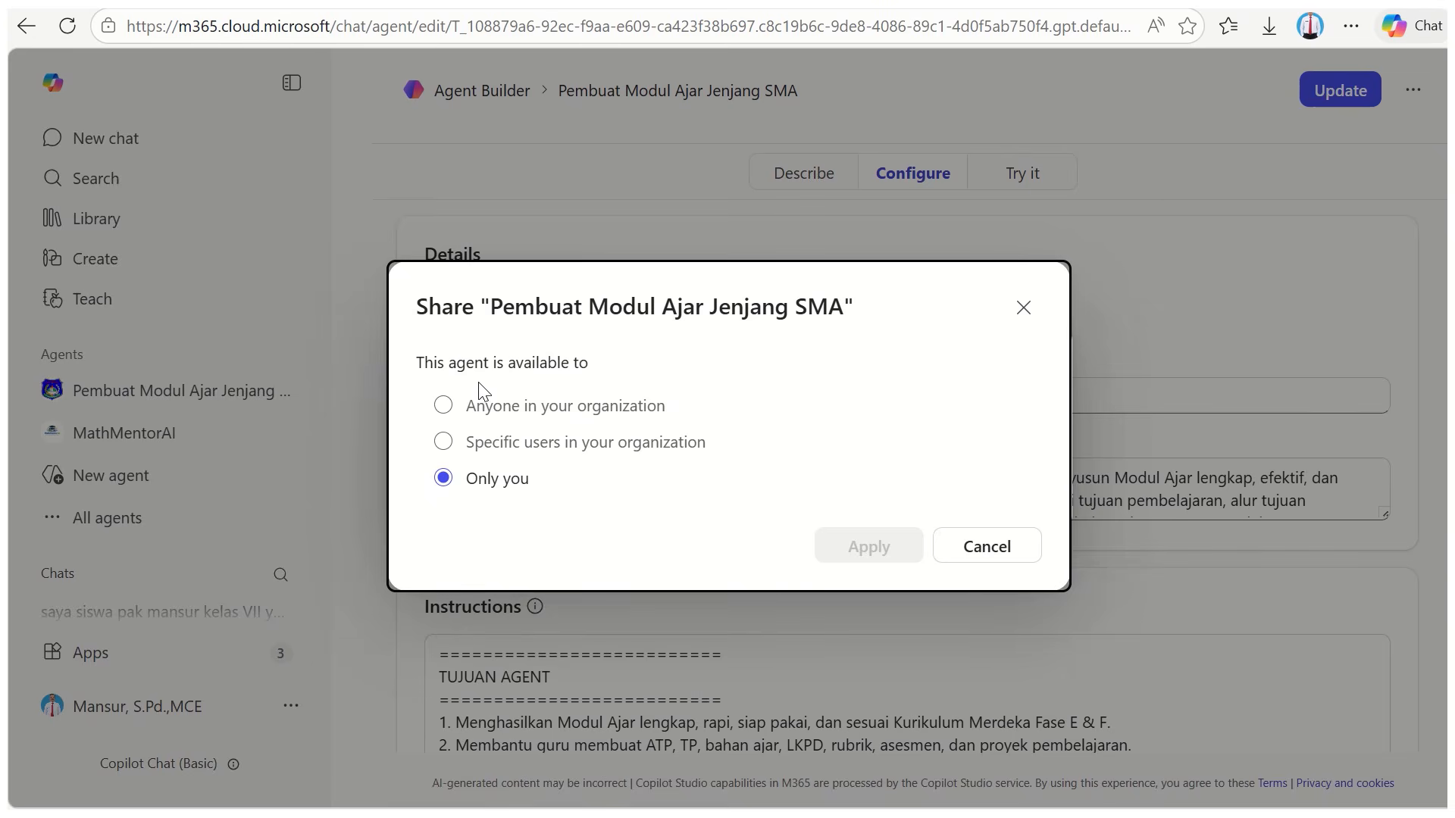
click(444, 408)
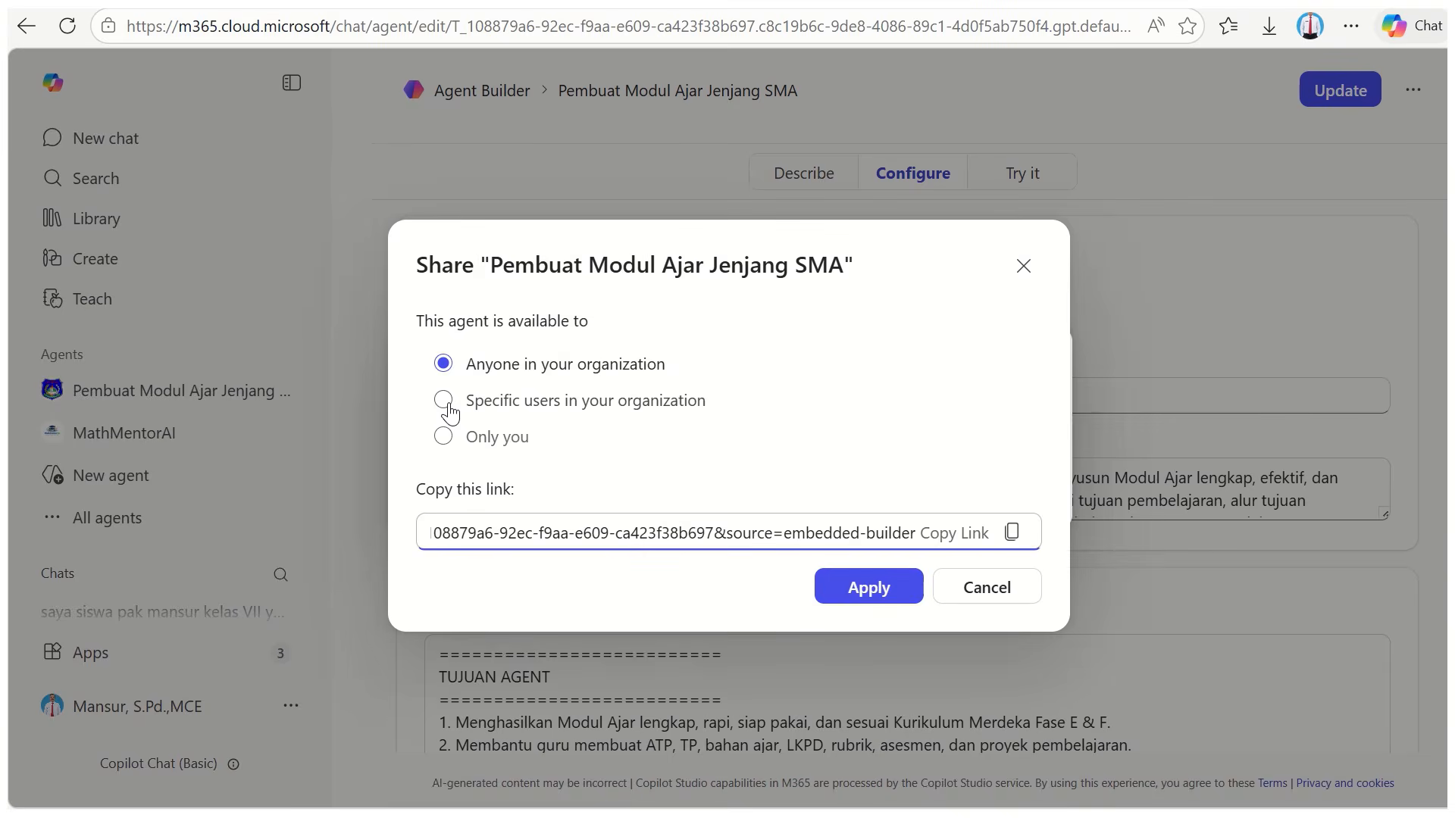
click(864, 599)
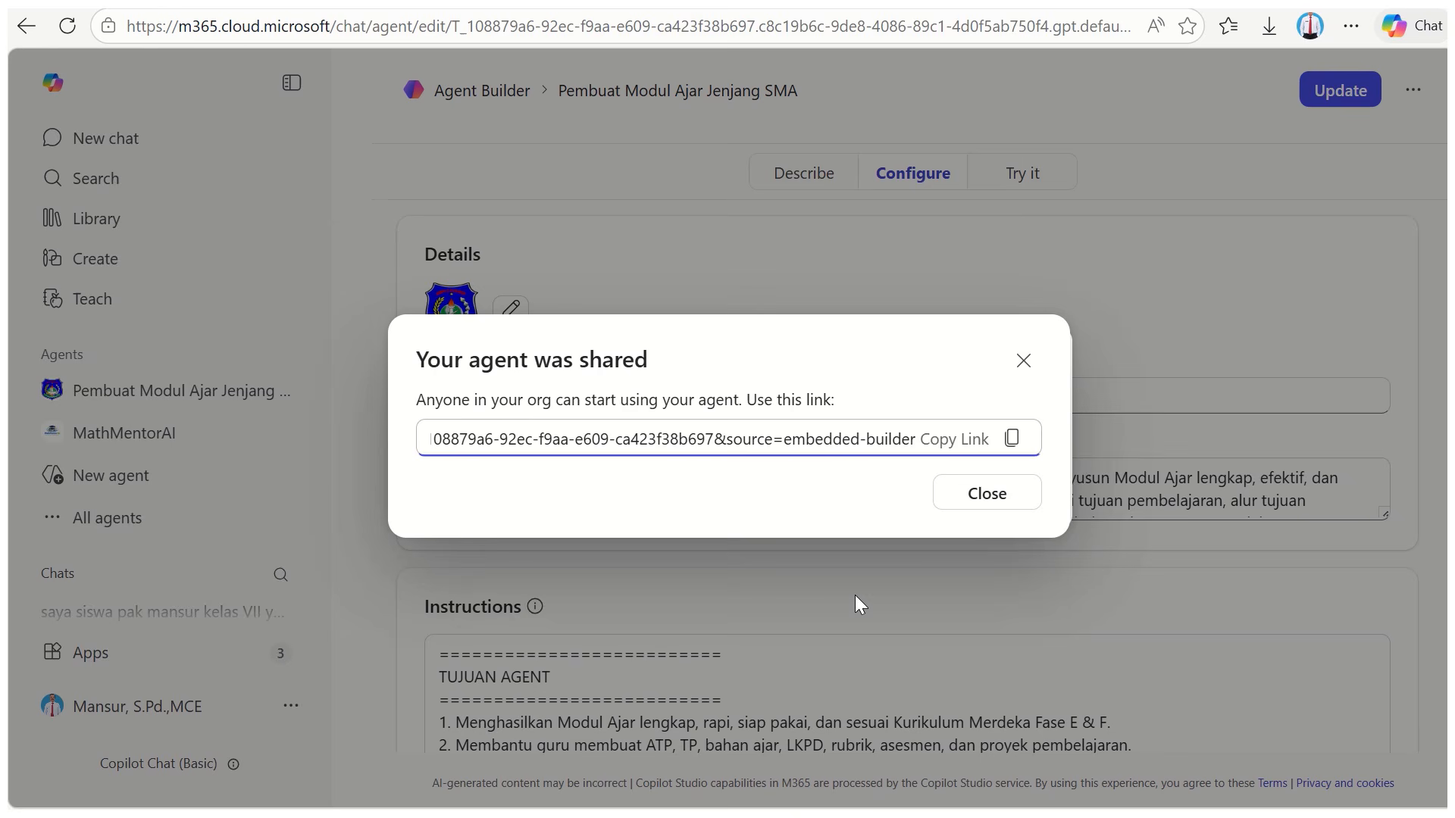
Copy the agent's sharing link and paste it into the OneNote page "Agent" below the suggested prompts
click(1013, 438)
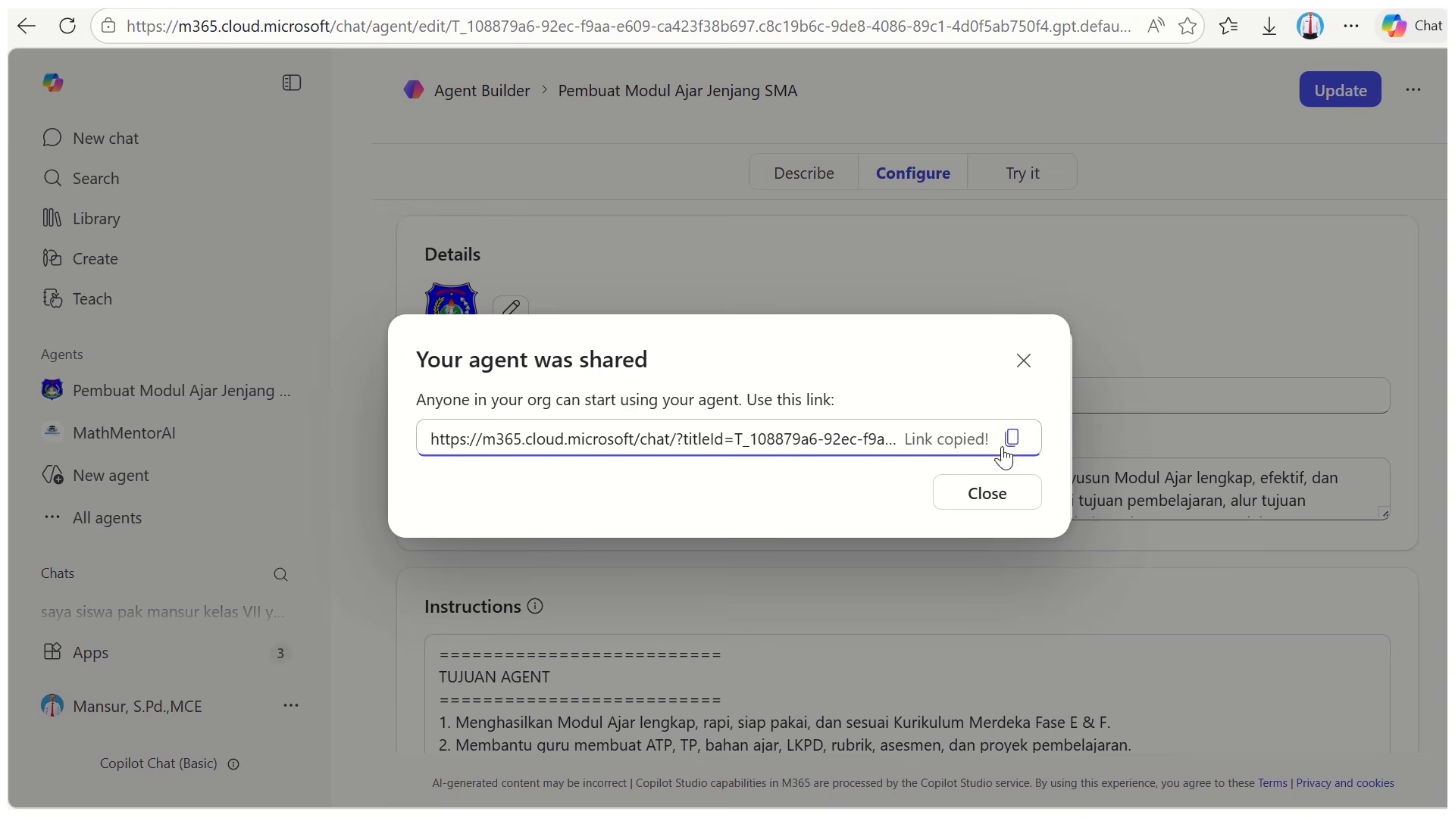
click(991, 815)
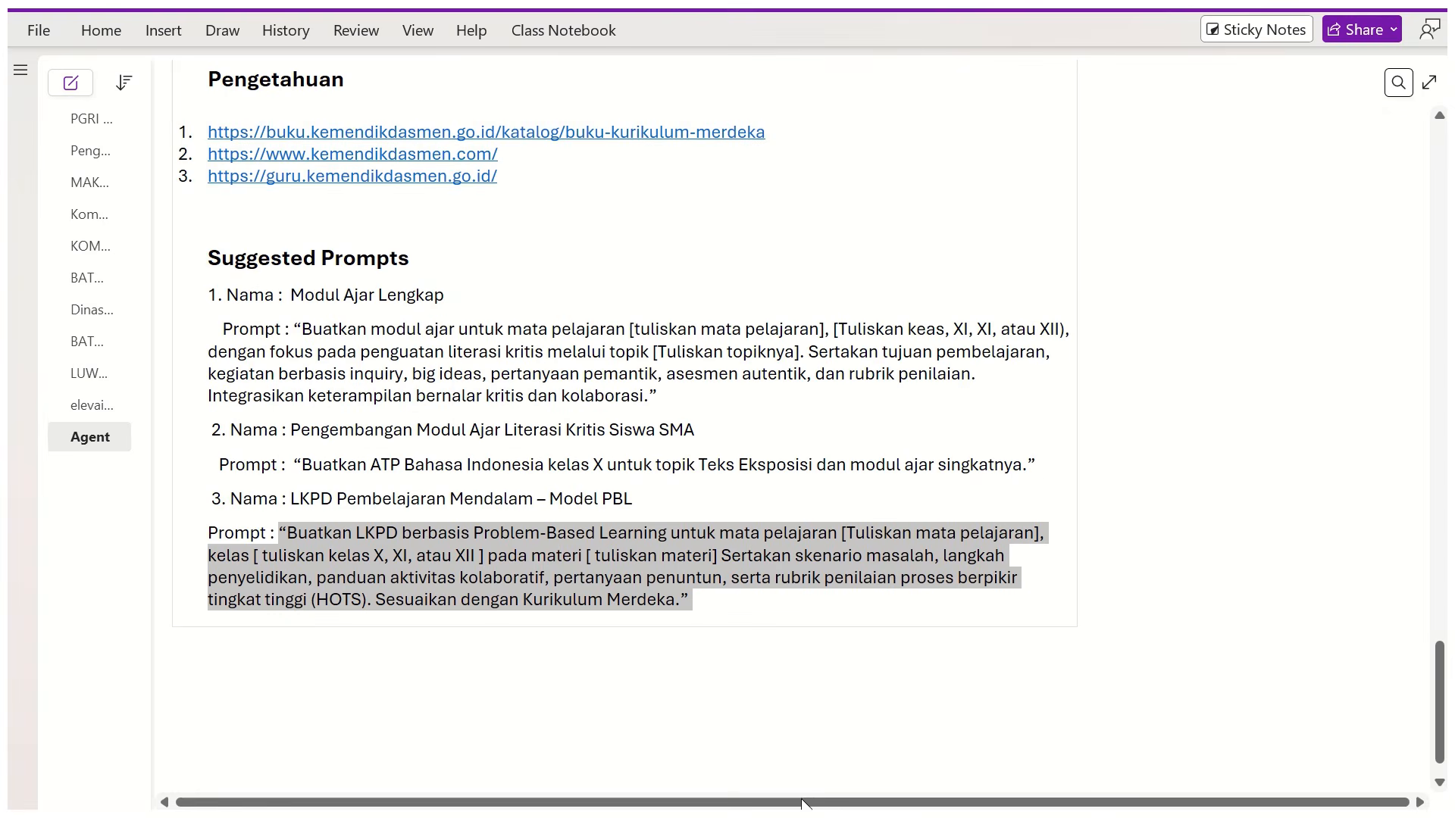
click(459, 704)
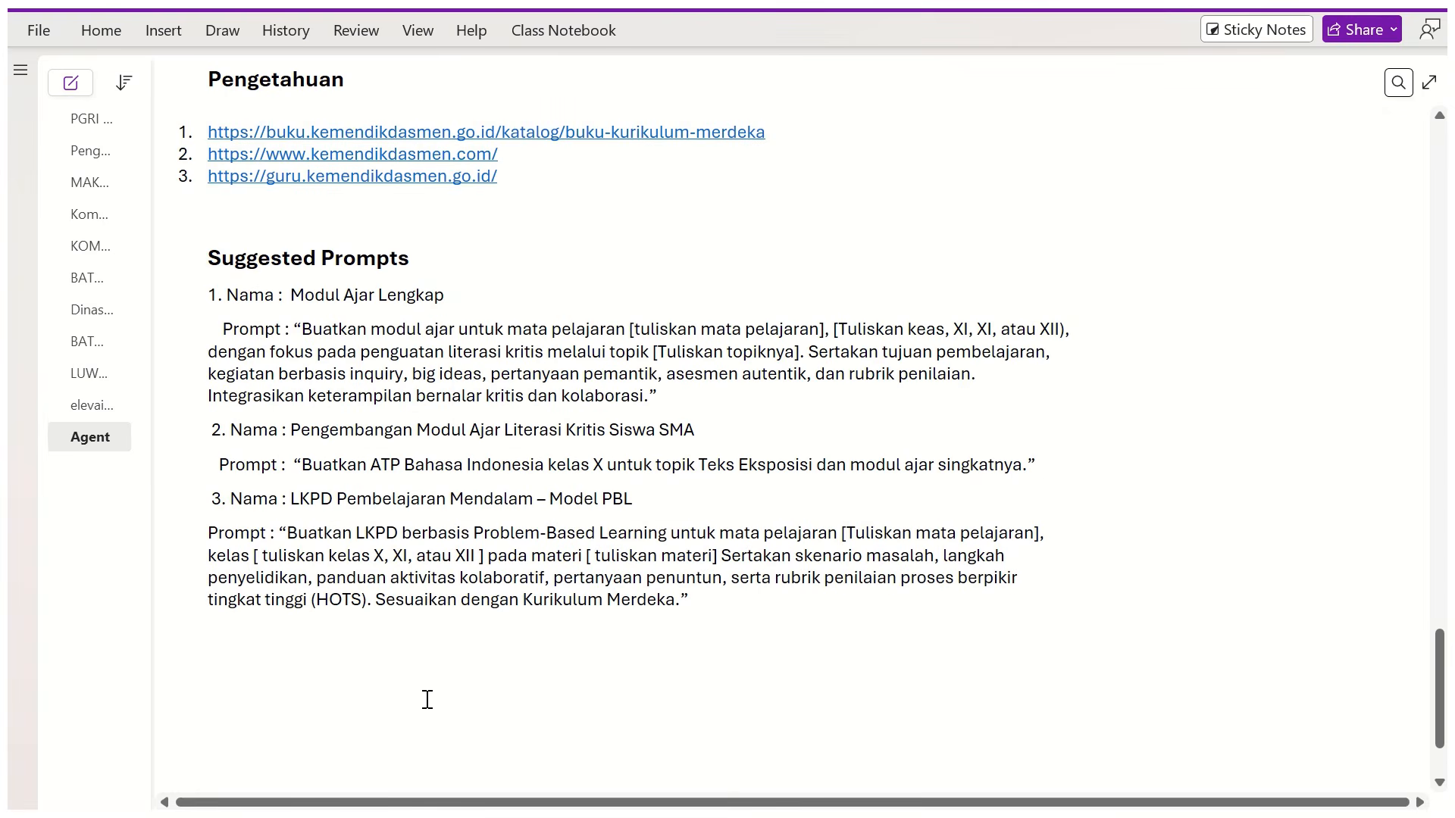
key(ctrl+v)
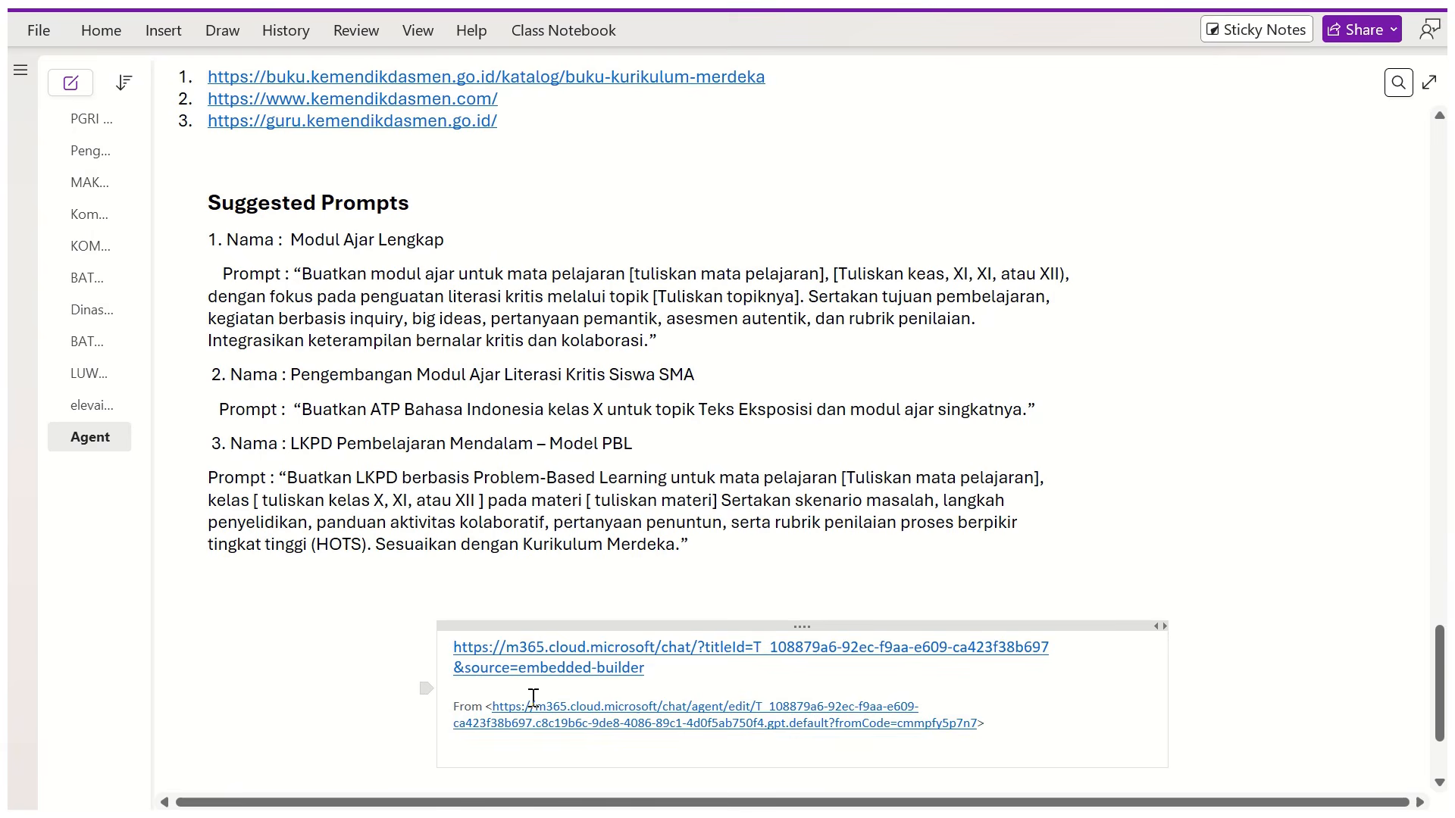
Delete the "From <...>" source line beneath the pasted sharing link, leaving only the agent link in the note
drag(992, 721, 472, 707)
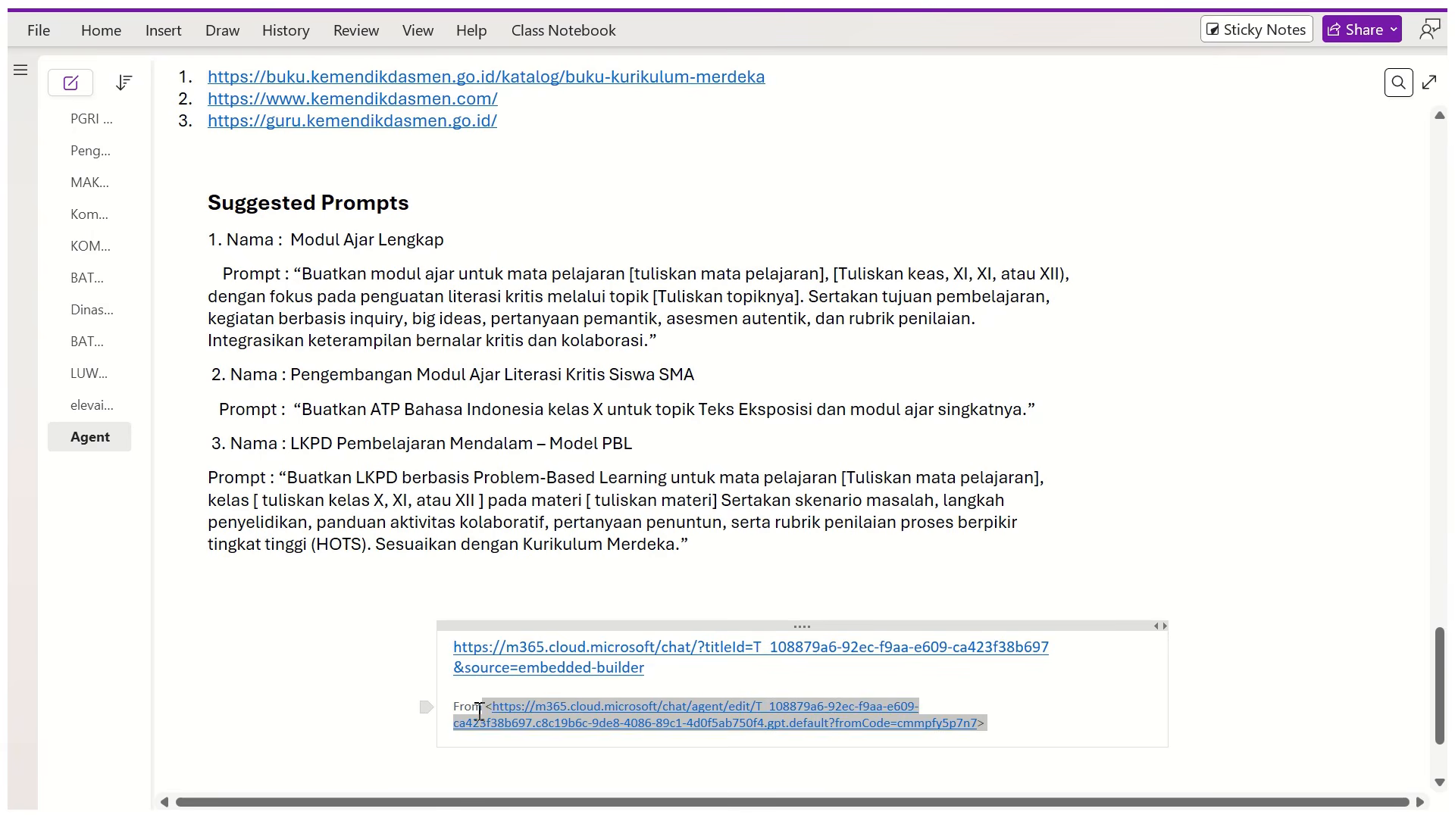
key(Delete)
key(BackSpace)
key(BackSpace)
key(BackSpace)
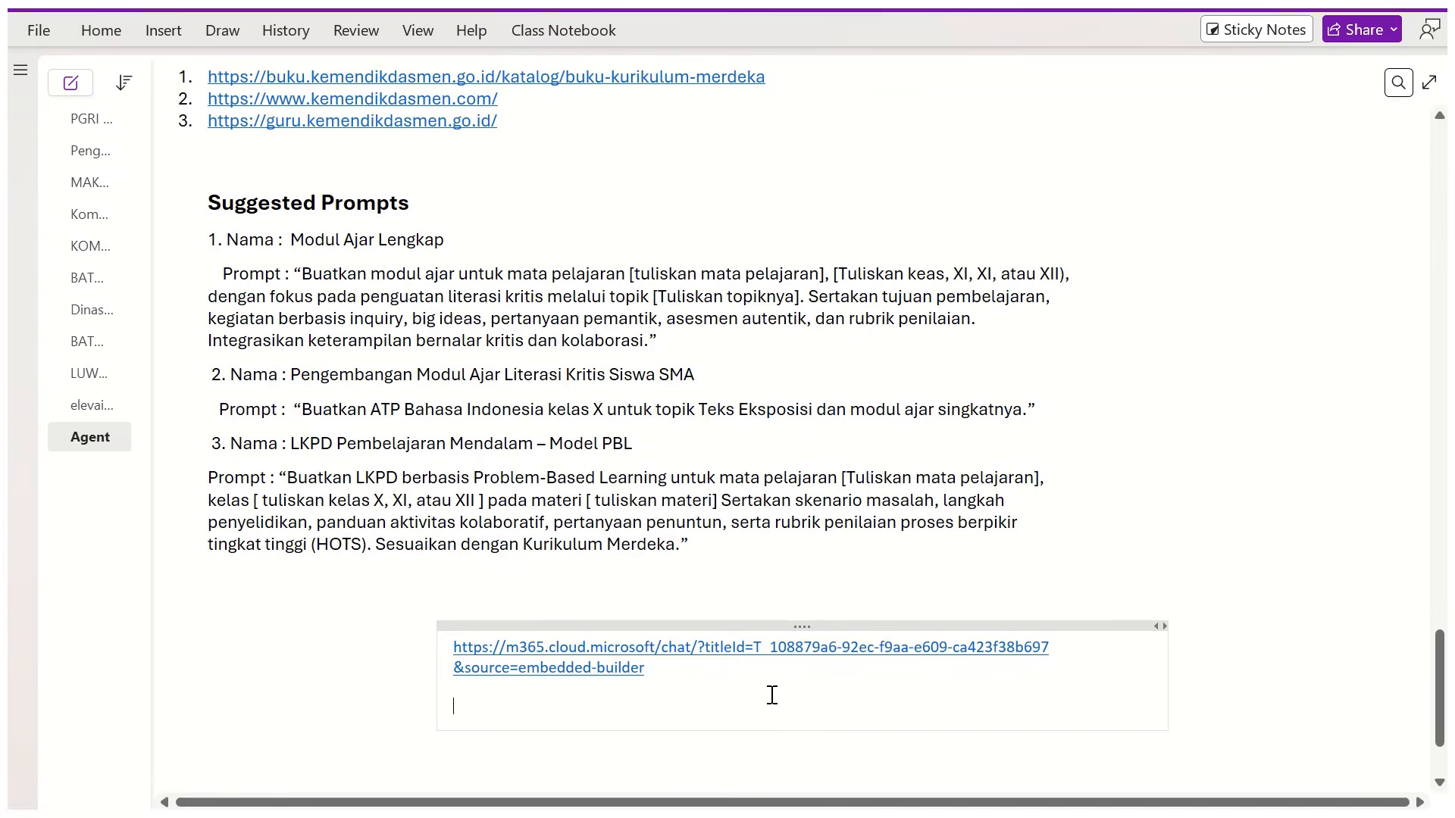
click(532, 588)
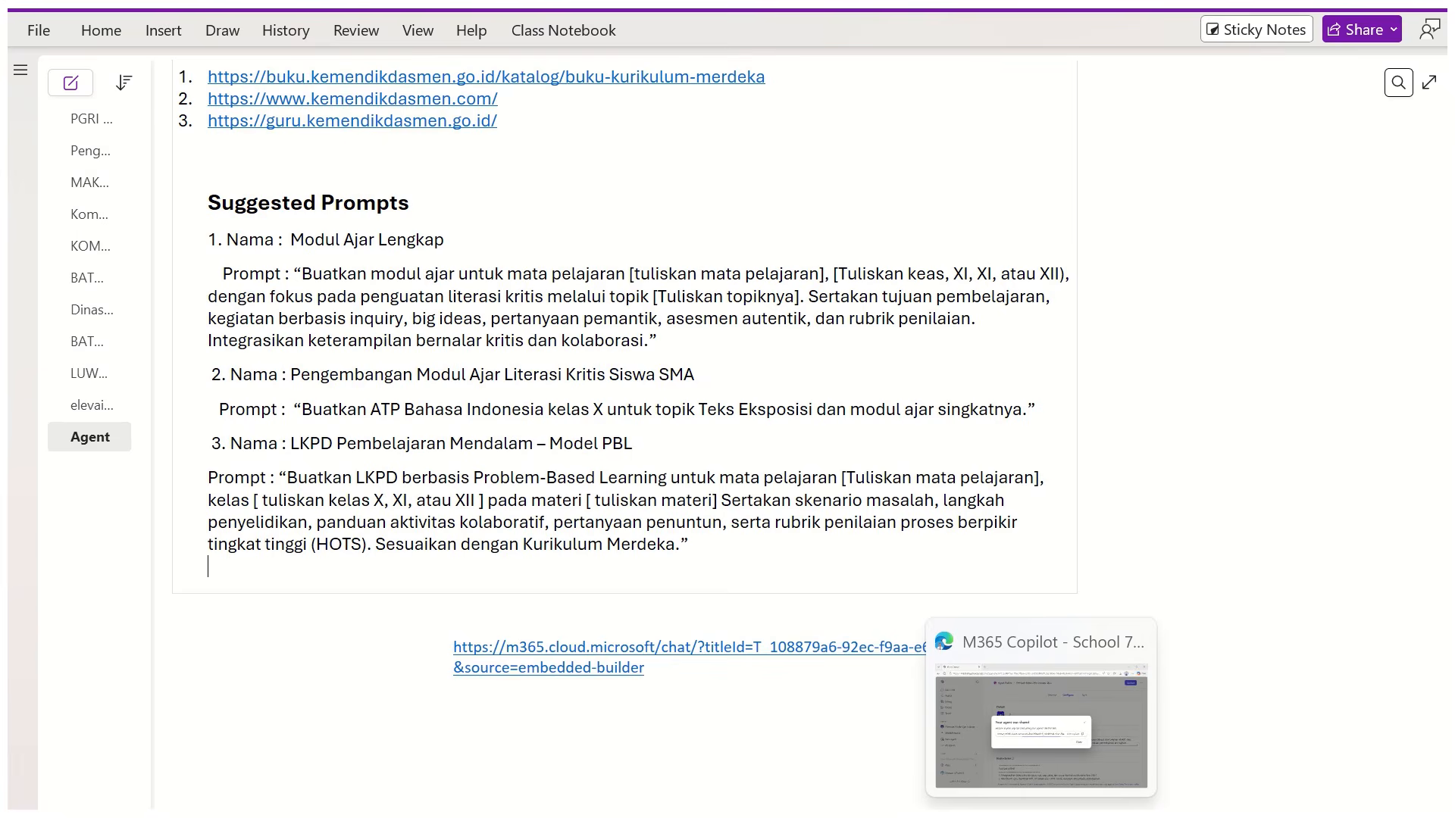
Switch back to M365 Copilot, dismiss the sharing confirmation and open the chat of "Pembuat Modul Ajar Jenjang SMA"
click(1034, 778)
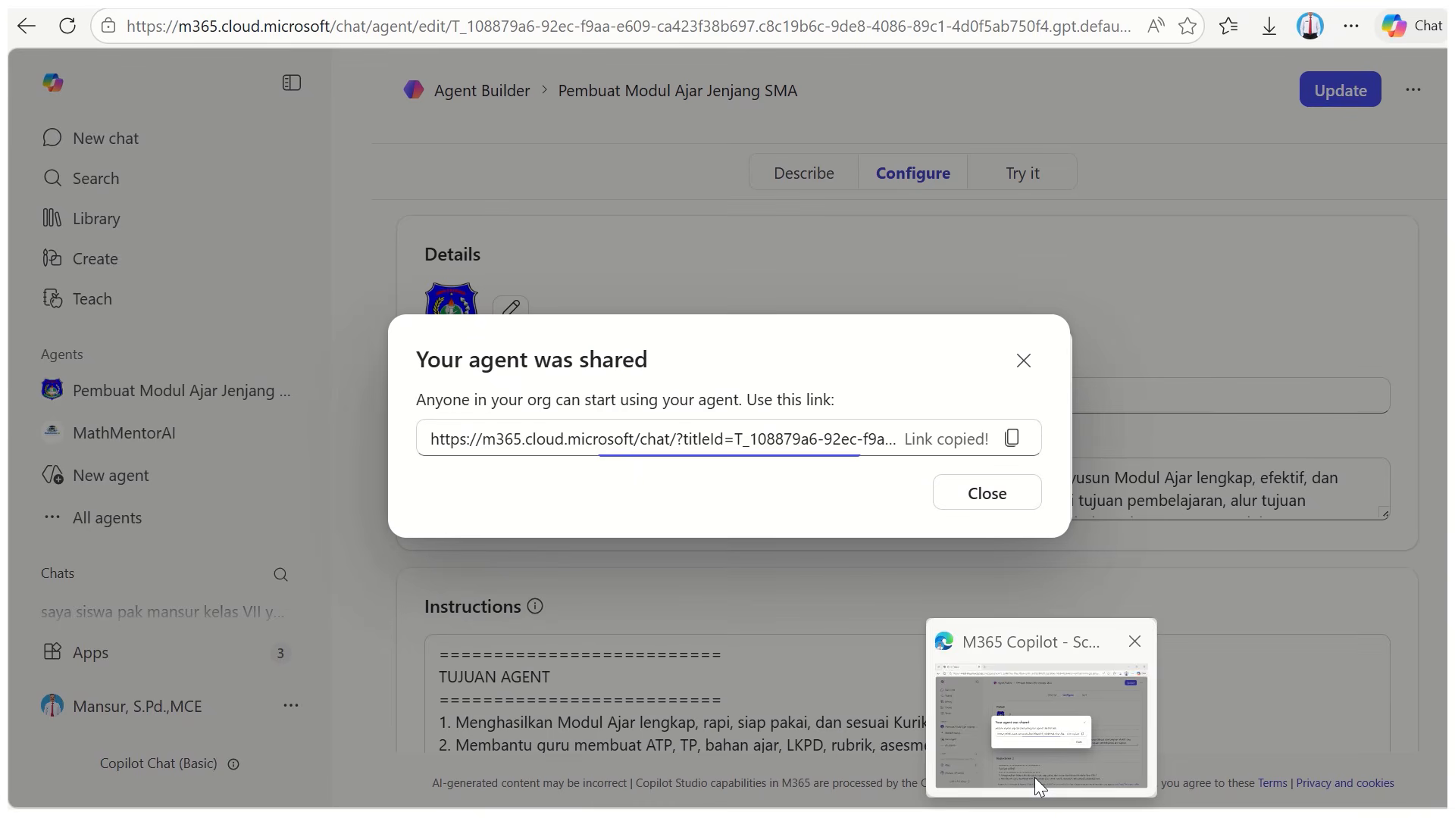
click(1023, 364)
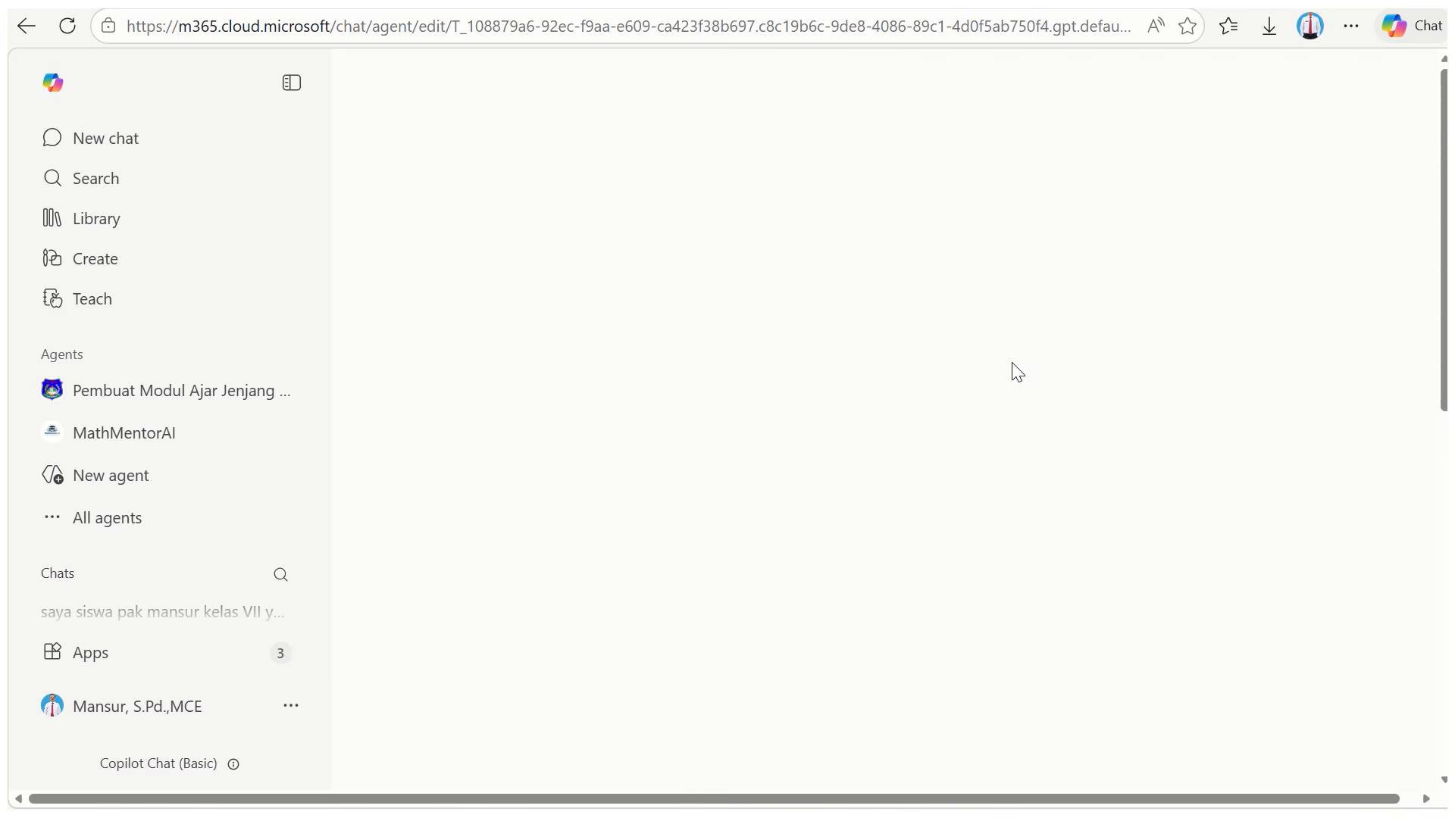
click(169, 406)
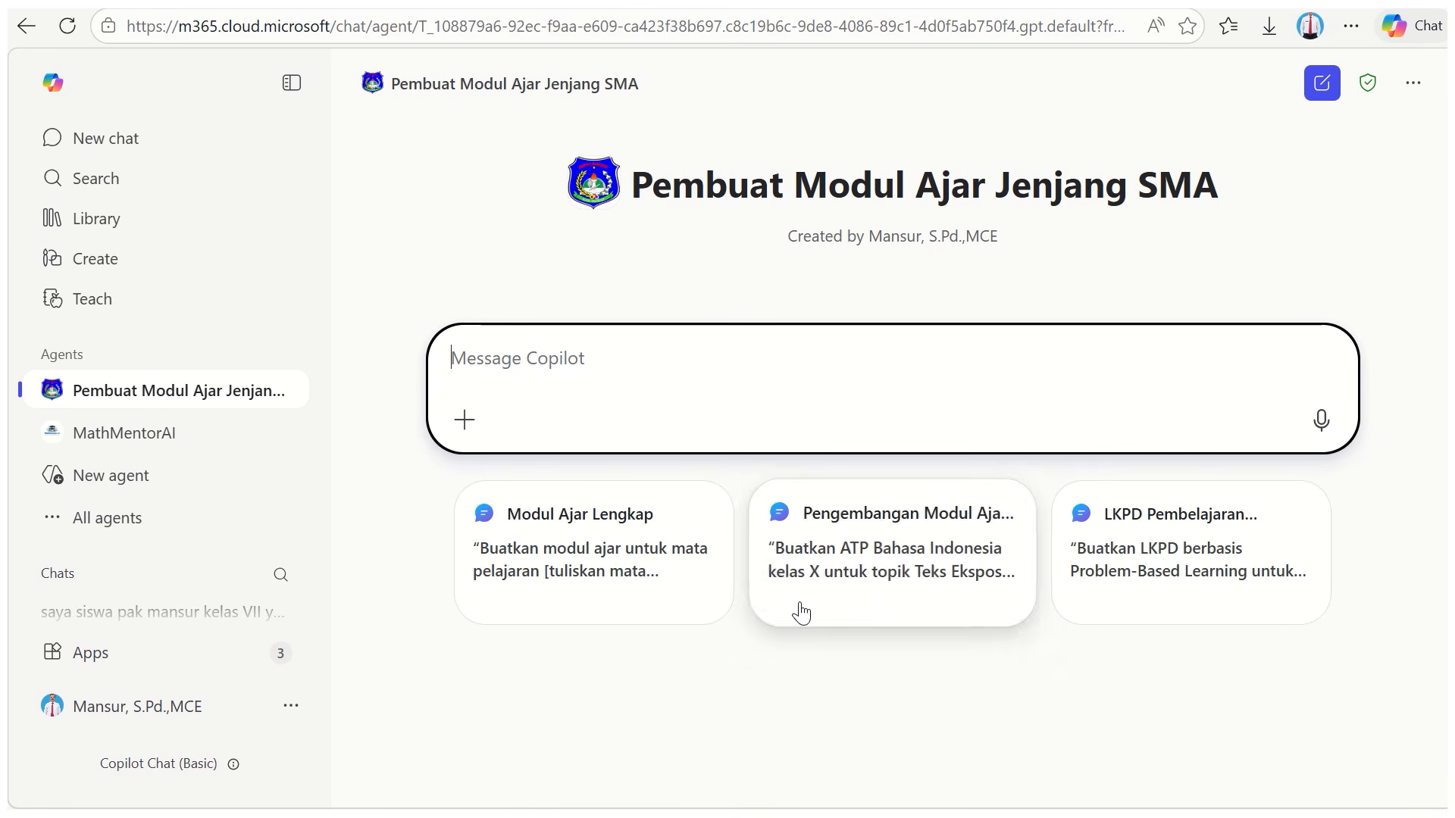
Load the suggested prompt "Modul Ajar Lengkap" and replace its subject placeholder with "Matematika" and its class placeholder with "X"
click(593, 569)
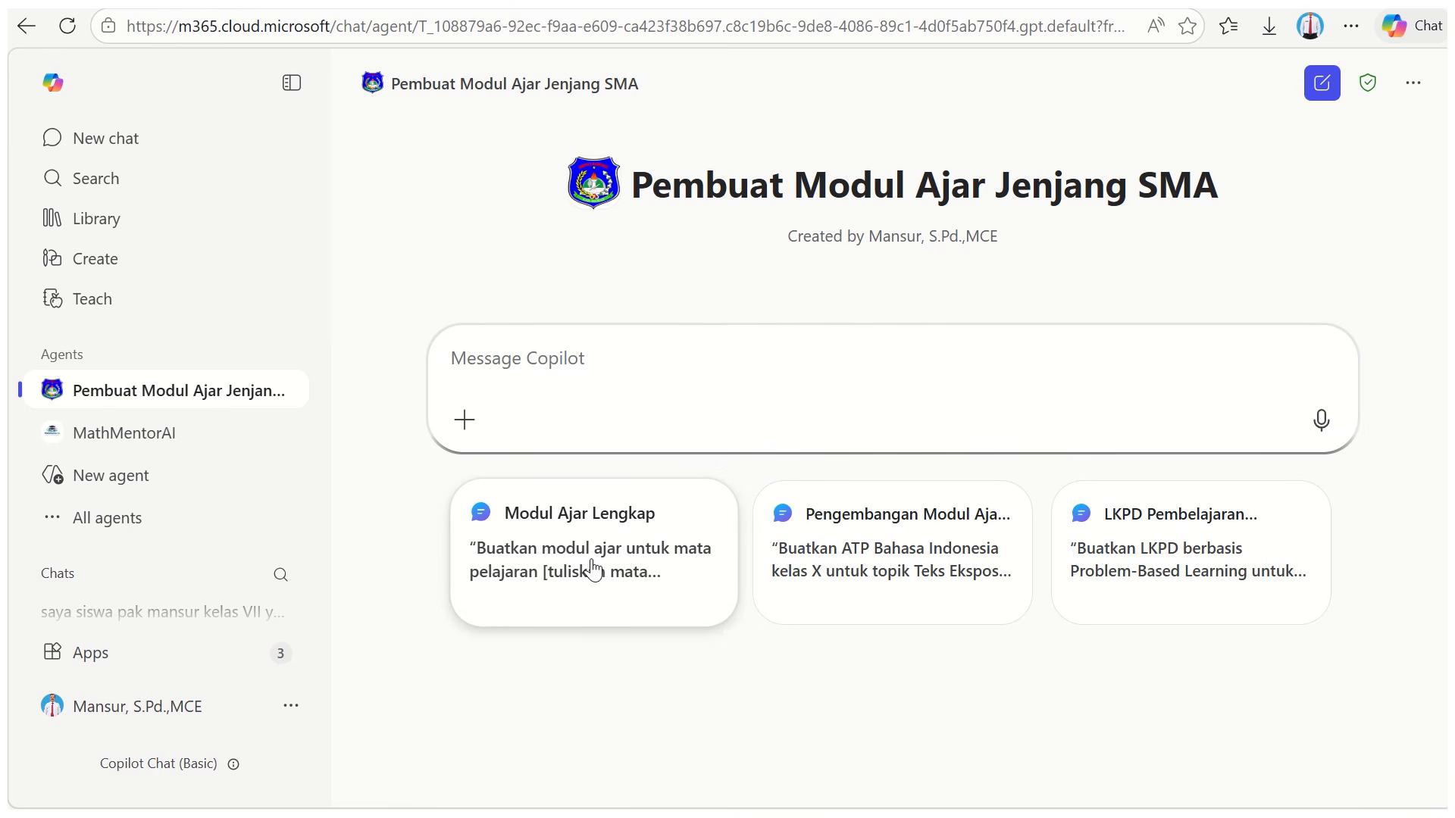
click(593, 570)
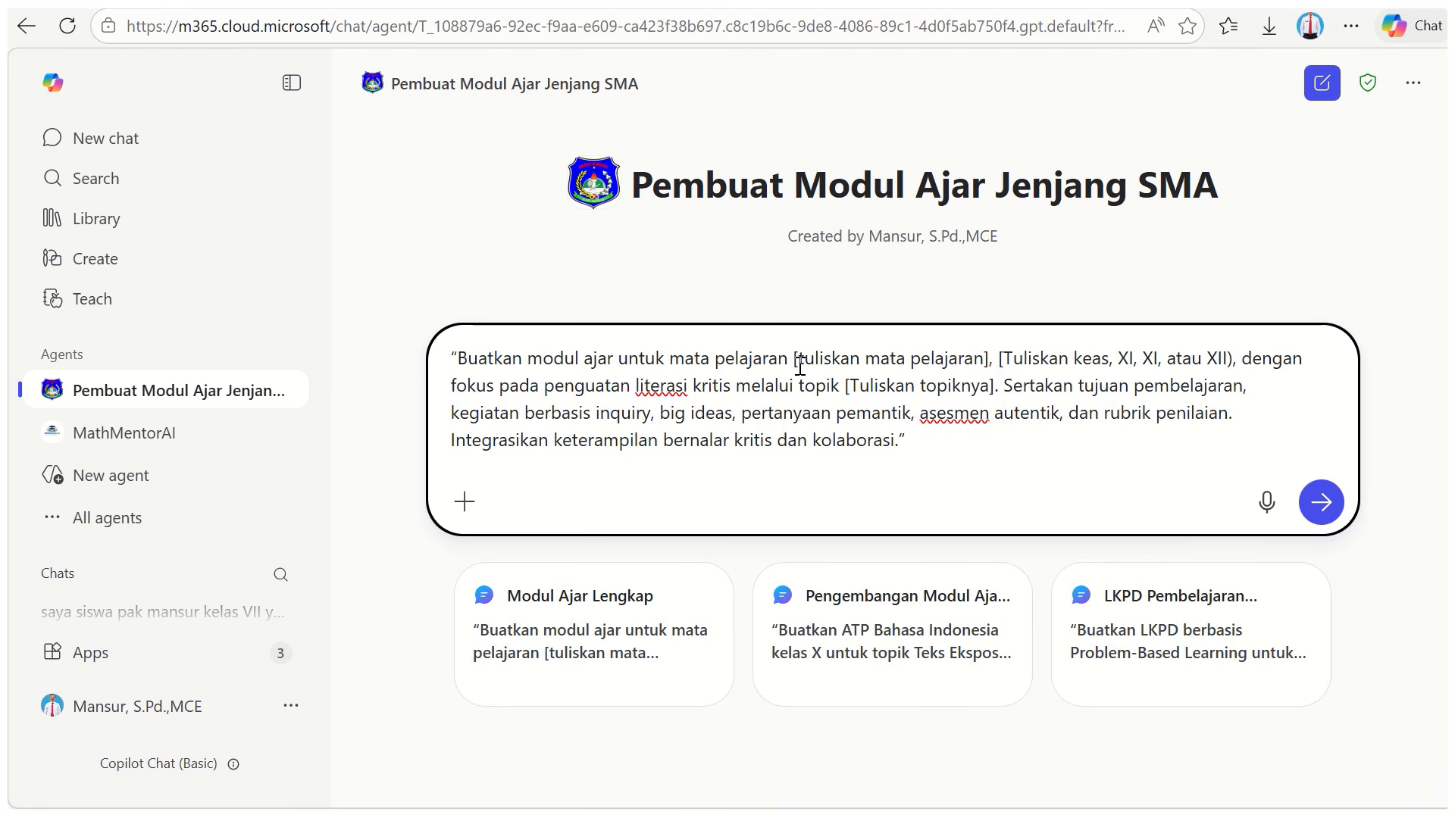
drag(792, 356, 991, 354)
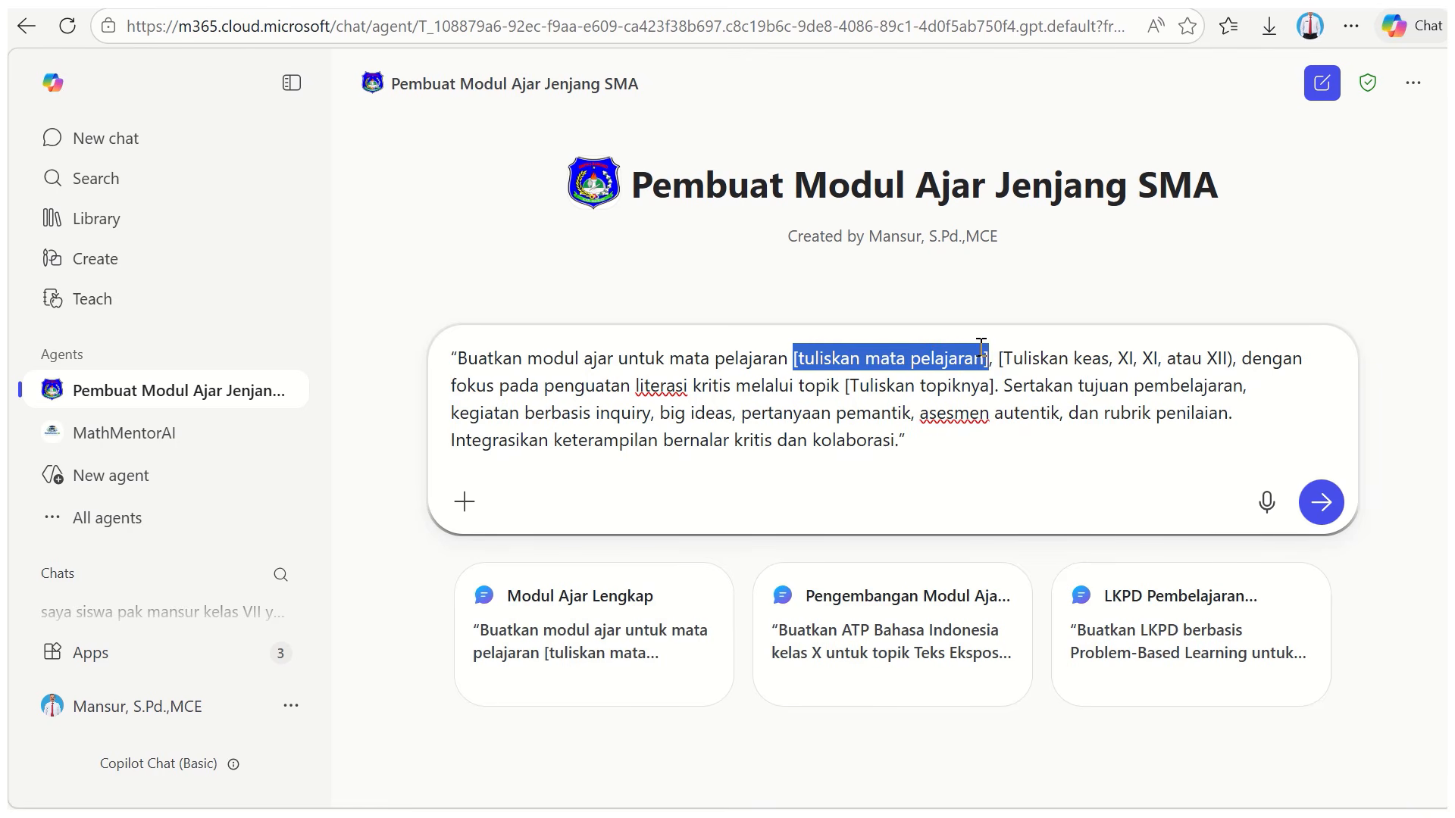
text(Matematika)
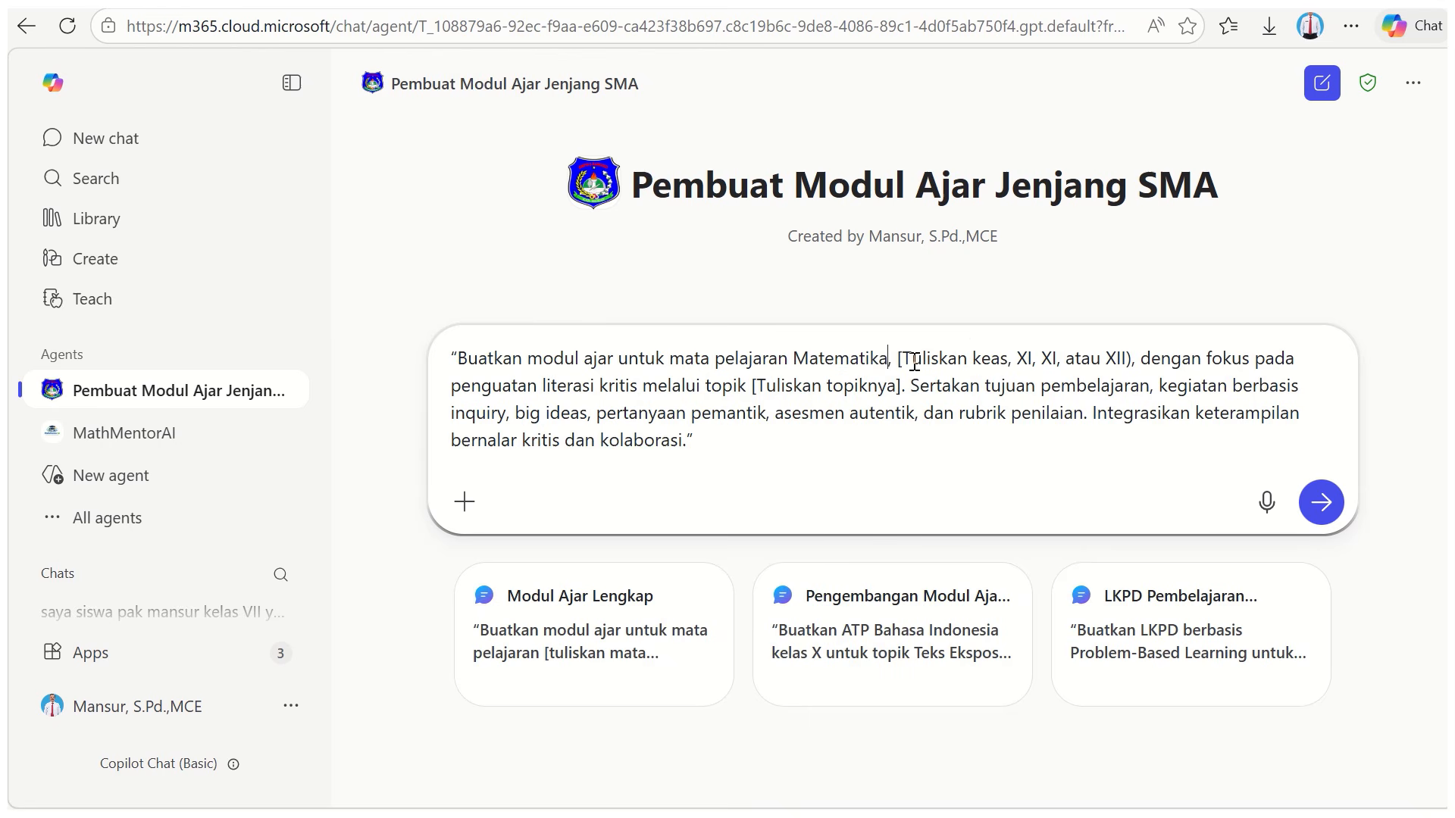
drag(897, 358, 1133, 350)
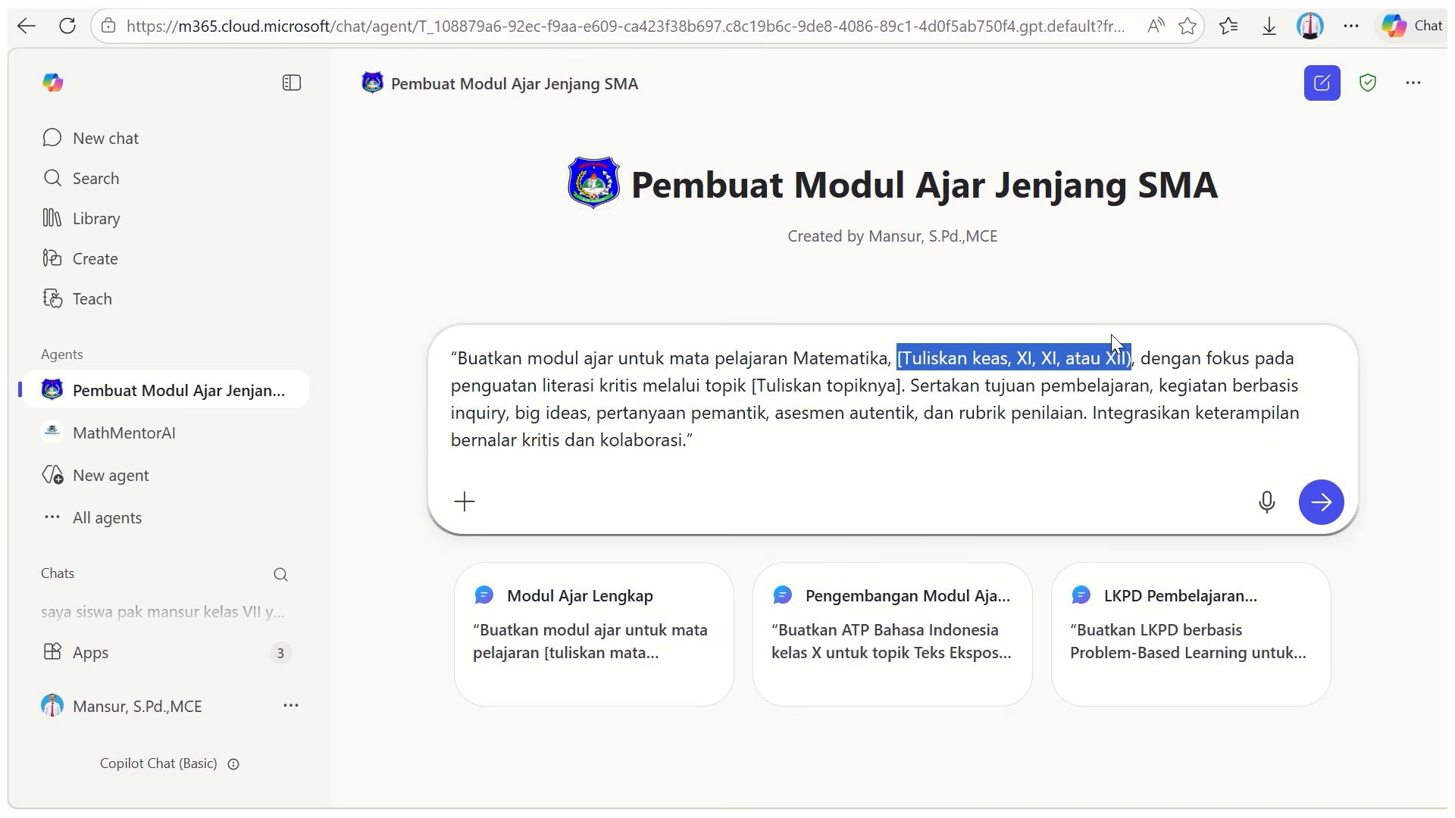
text(X)
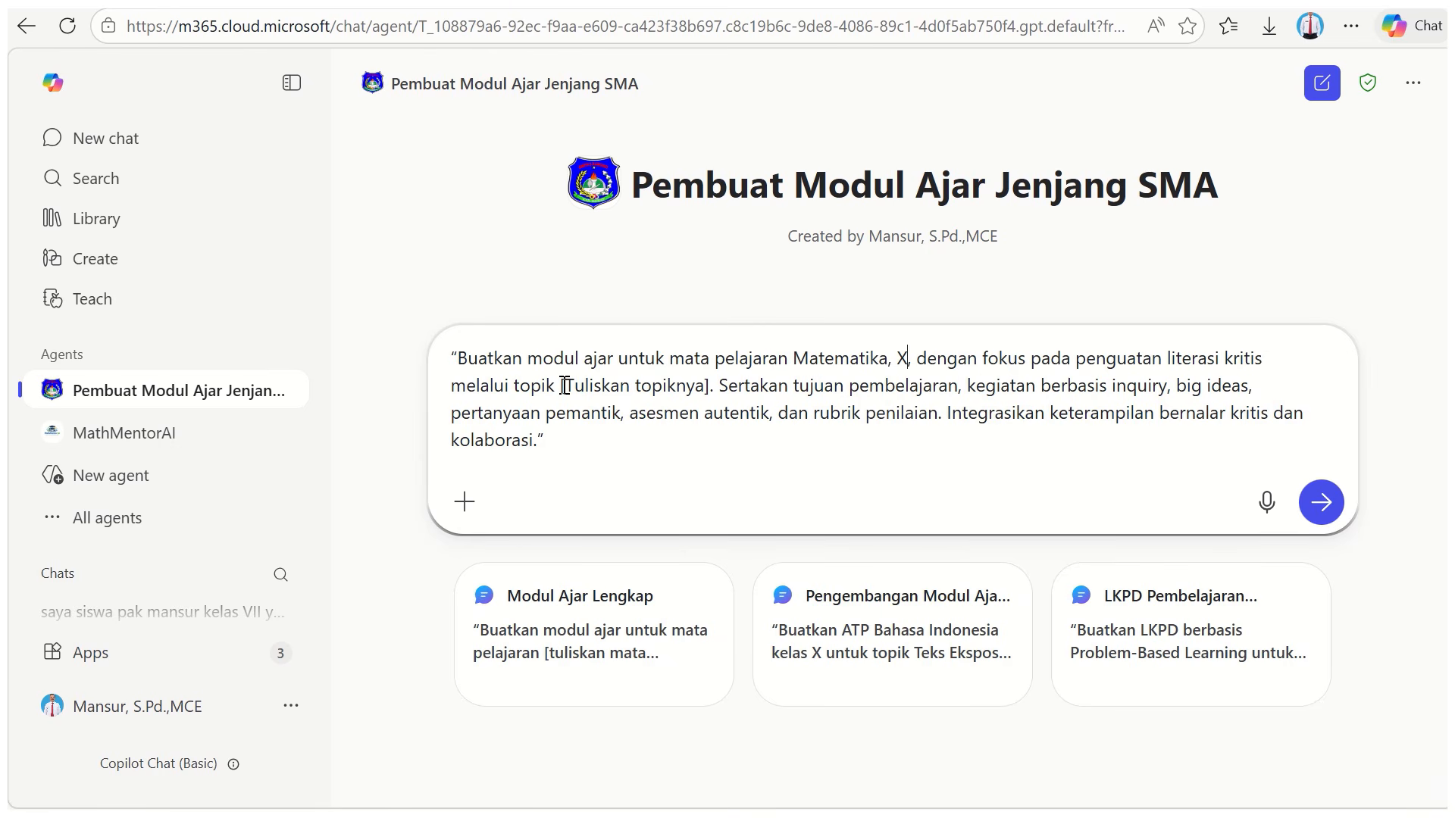
Replace the topic placeholder "[Tuliskan topiknya]" in the prompt with "bangun Ruang Tabung"
drag(564, 385, 712, 385)
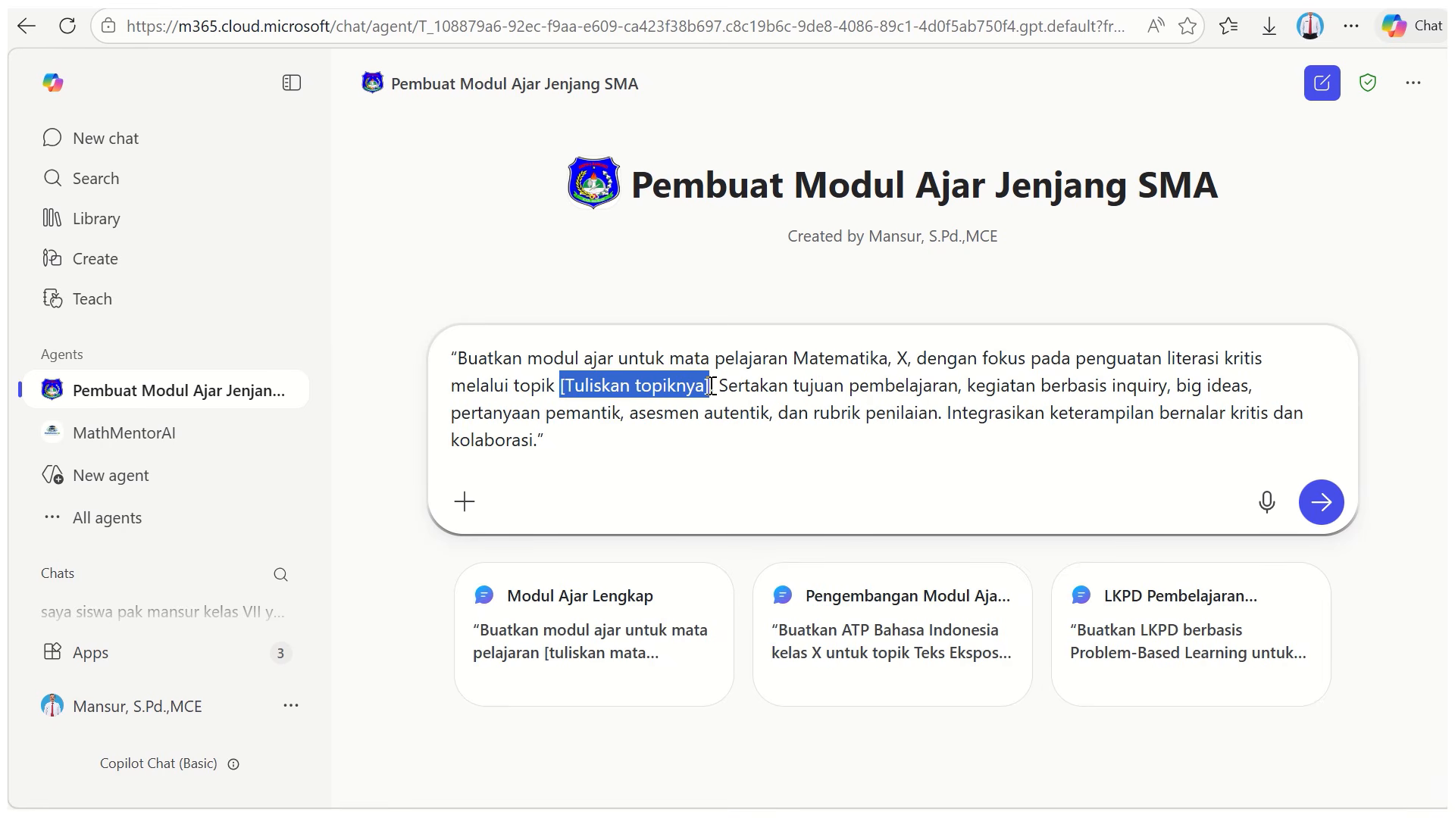
text(bangun R)
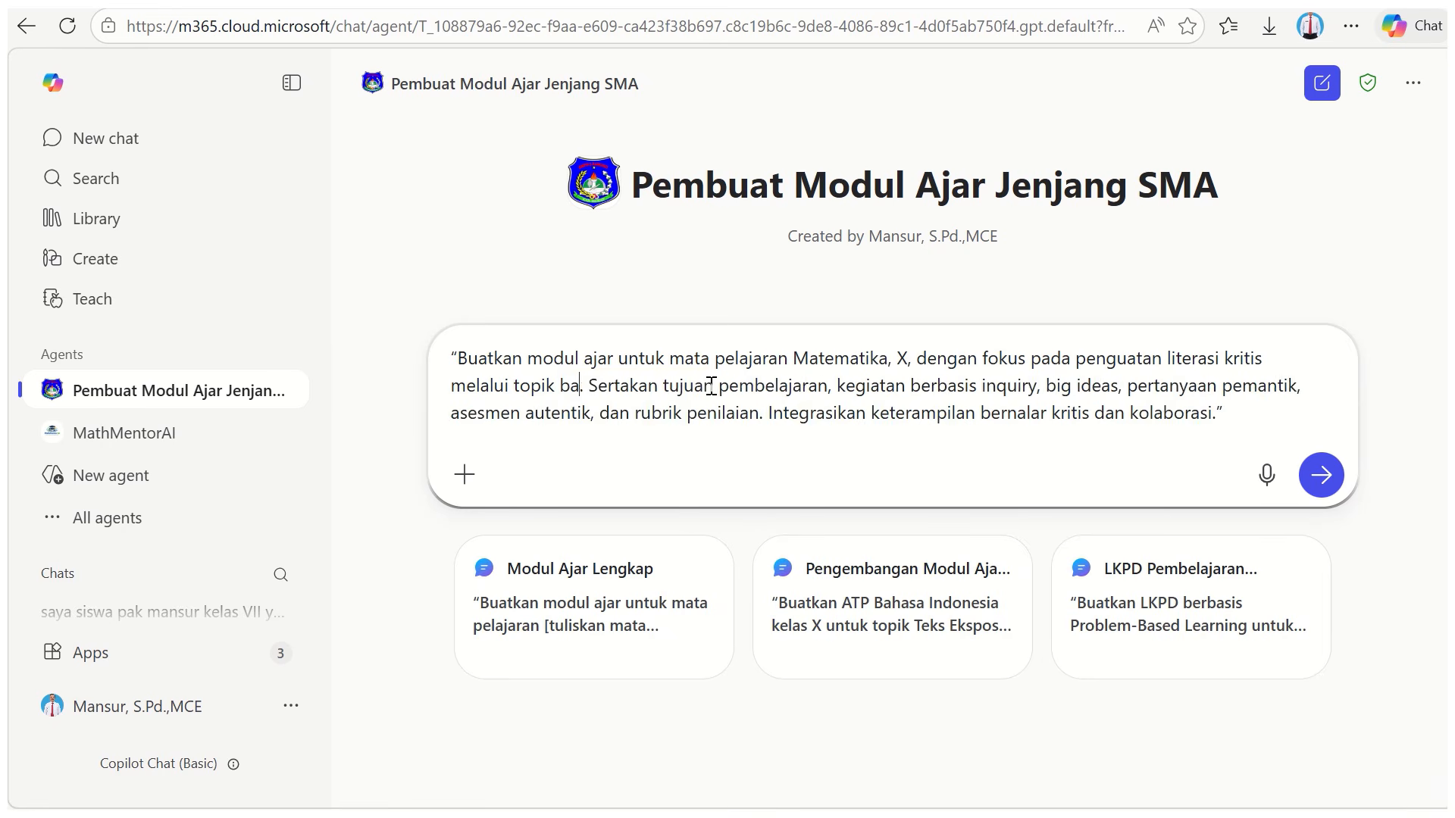
text(uang T)
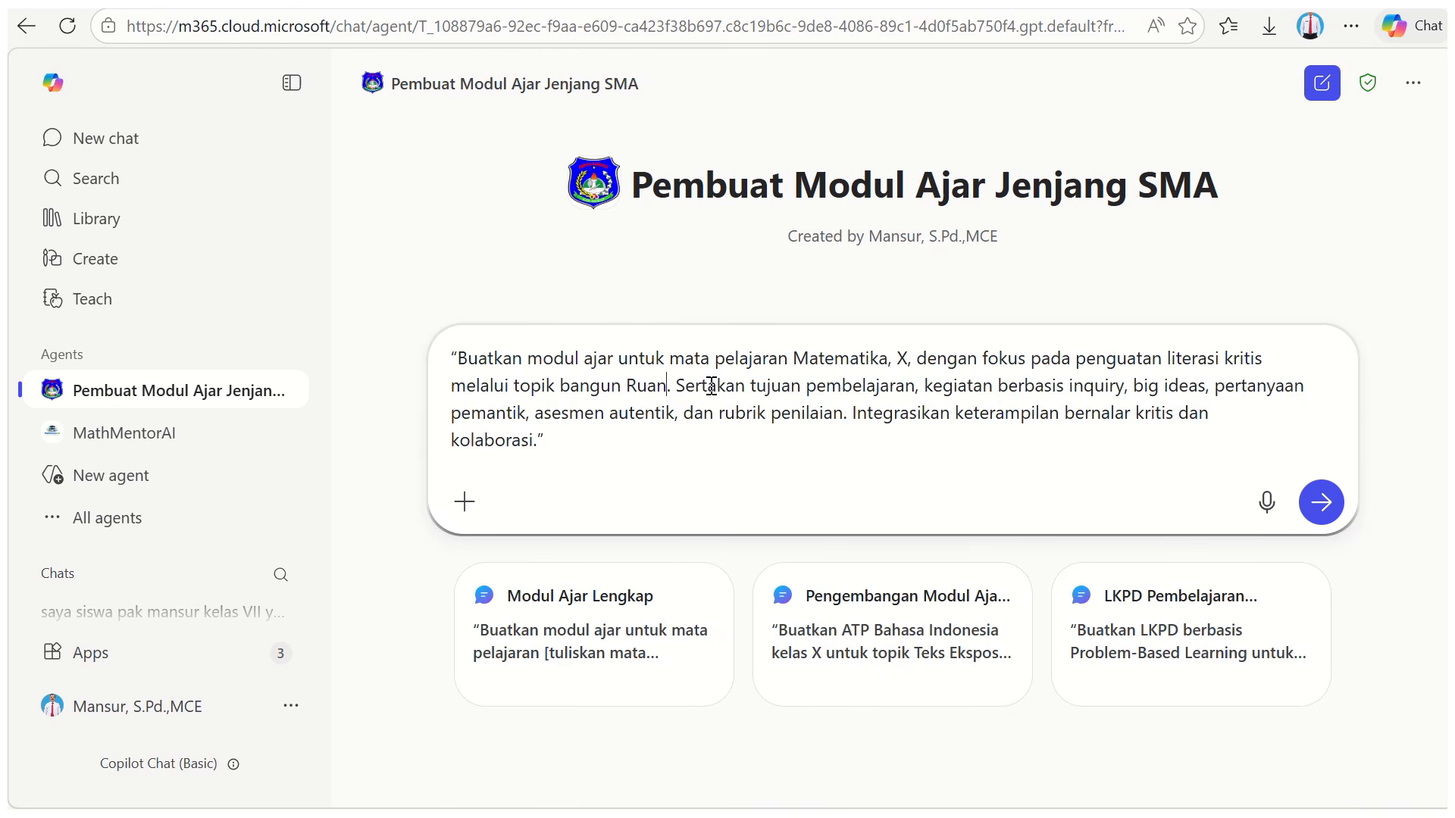
text(abung)
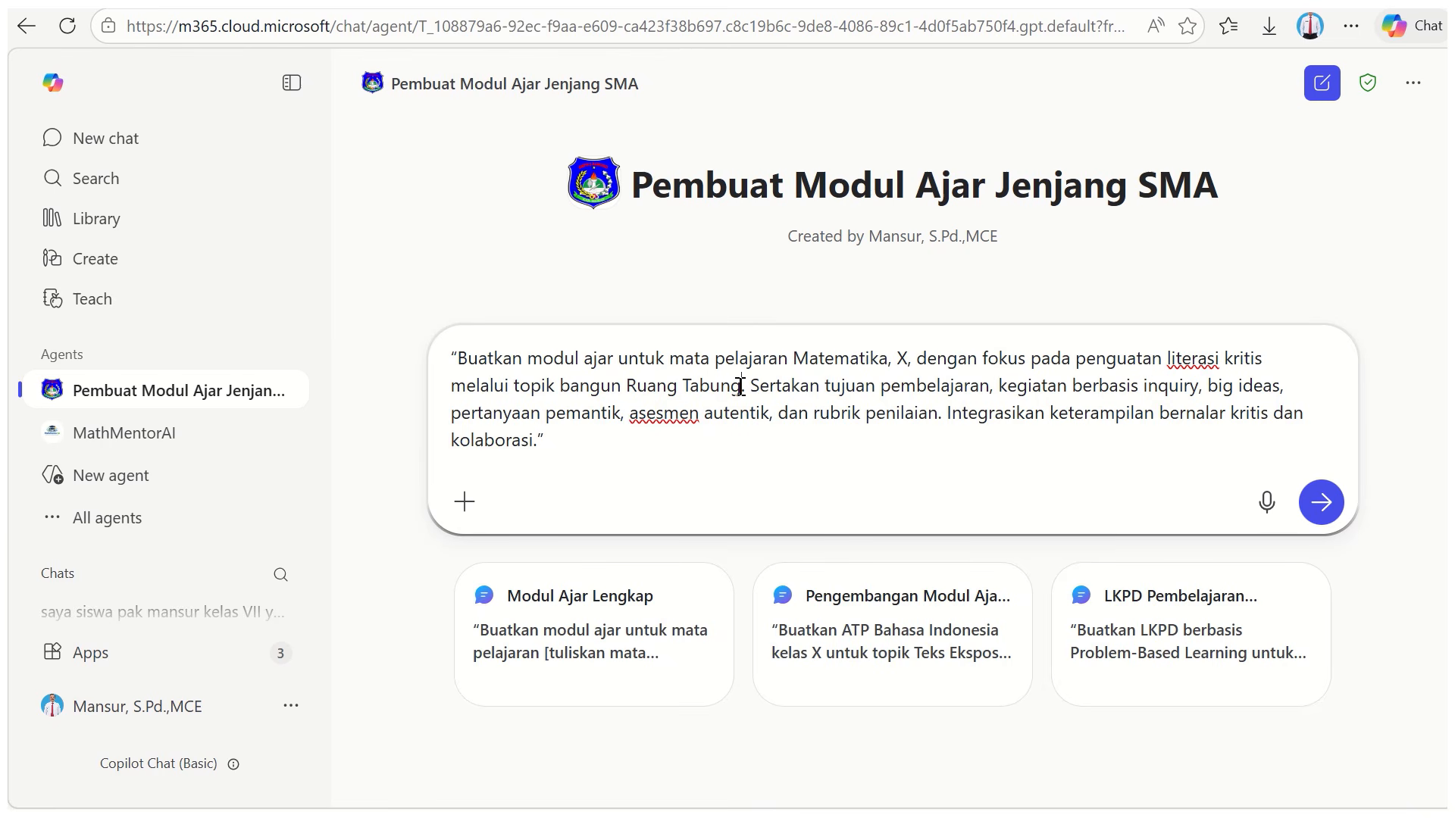
Change the topic in the prompt to "Matriks"
drag(741, 386, 562, 387)
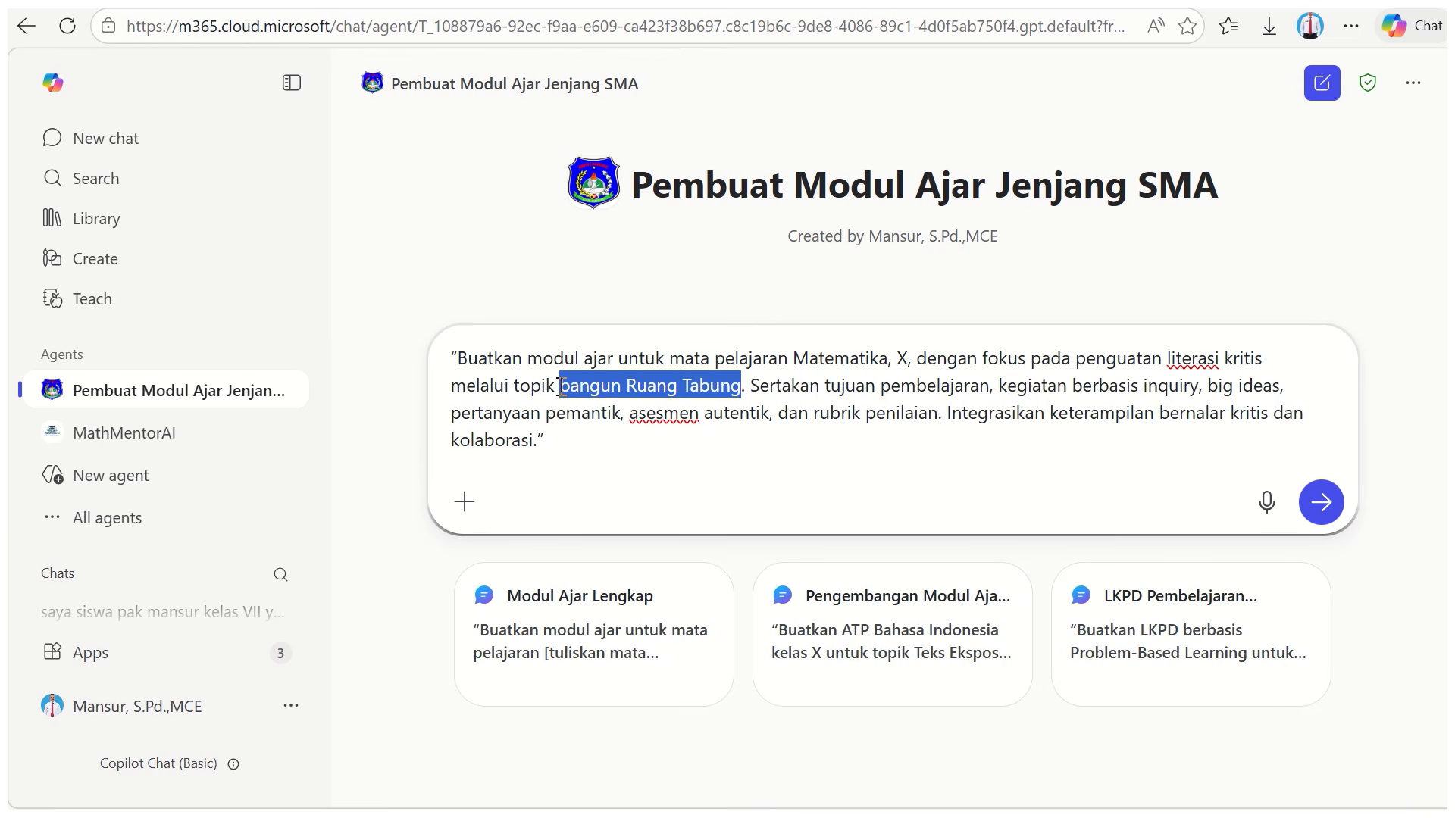
text(Matruk)
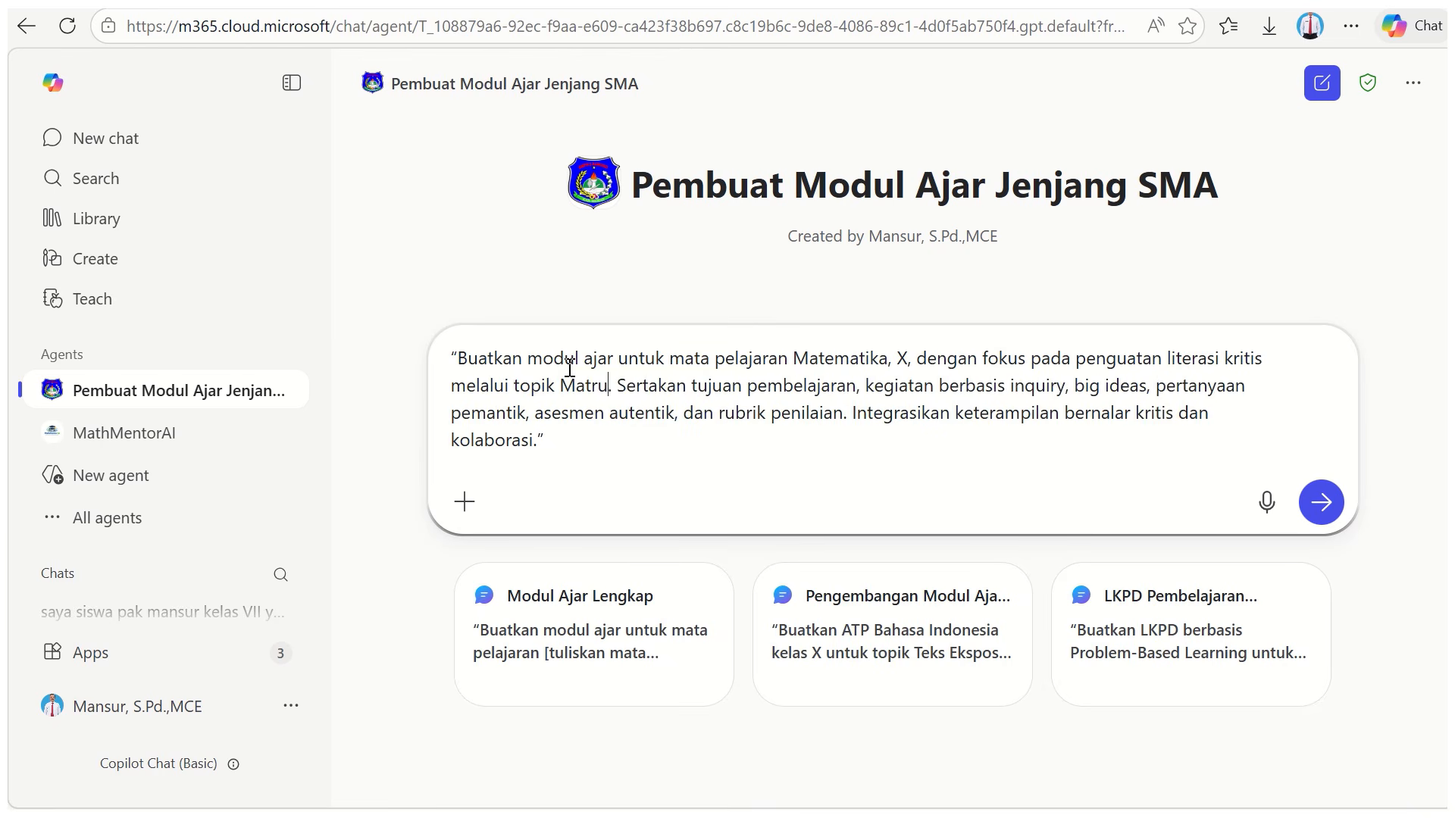
key(BackSpace)
key(BackSpace)
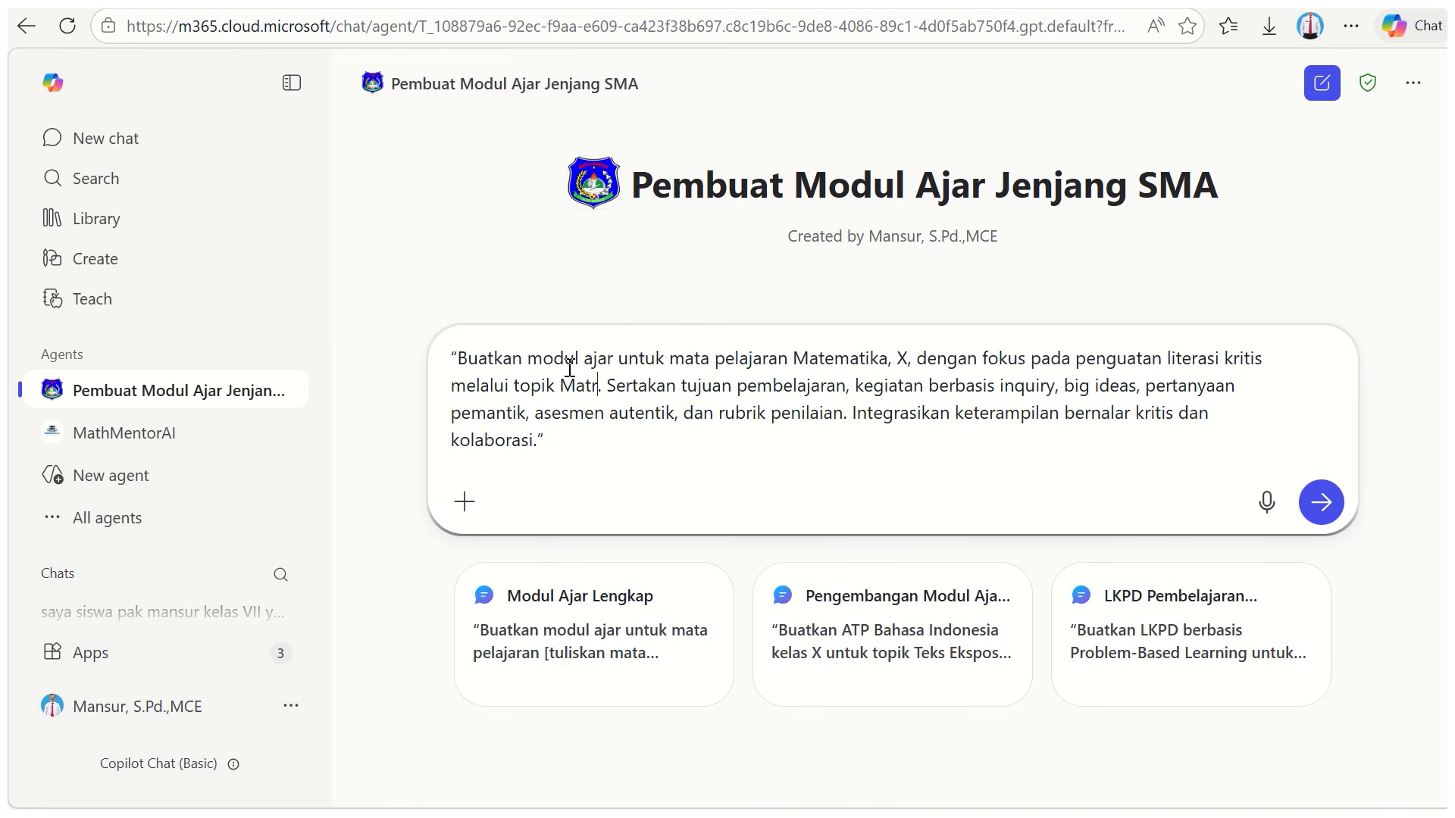
text(iks)
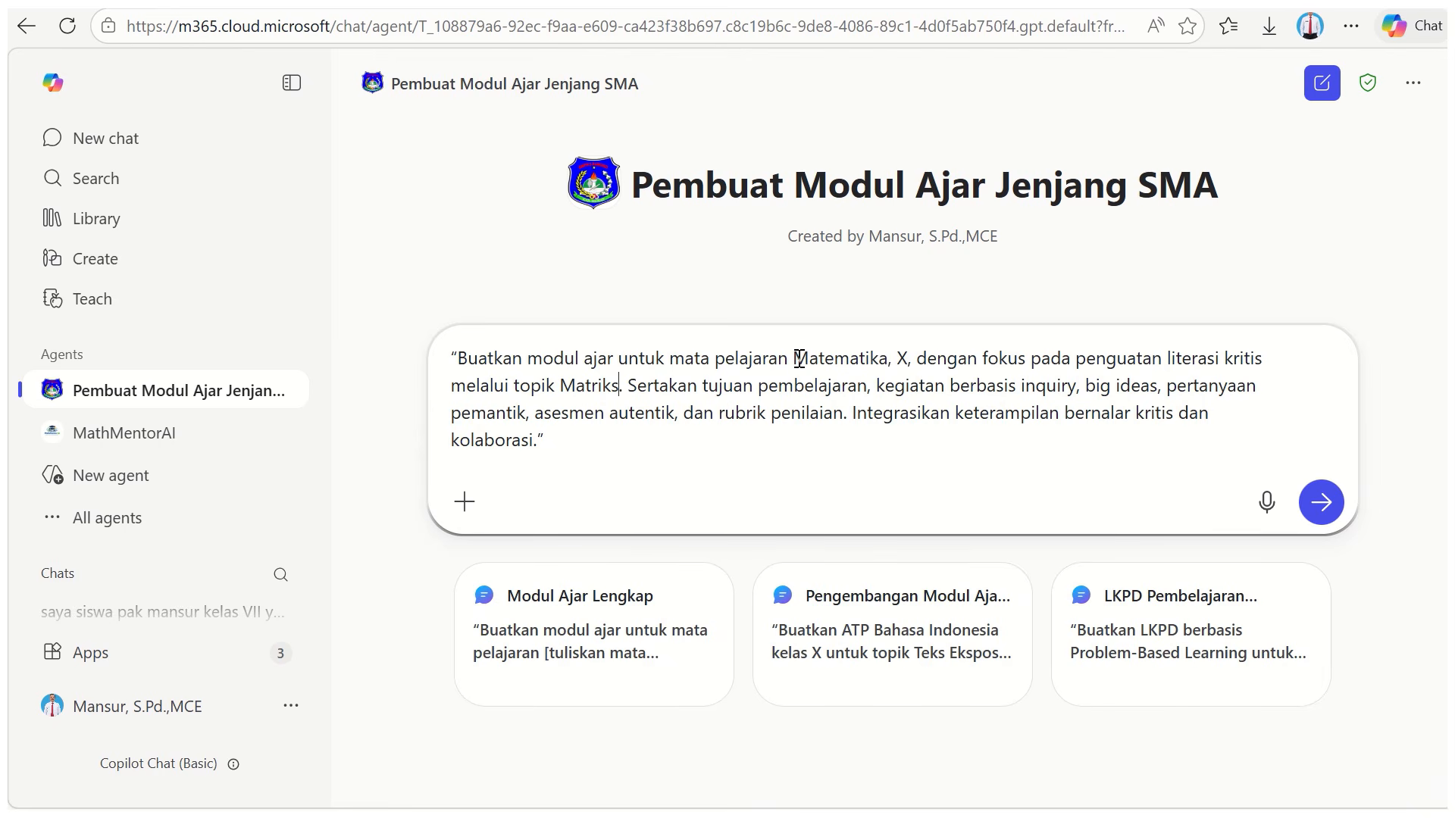
Insert the word "kelas" before "X" in the prompt and send it to the agent
drag(794, 358, 833, 358)
click(897, 358)
text(kelas)
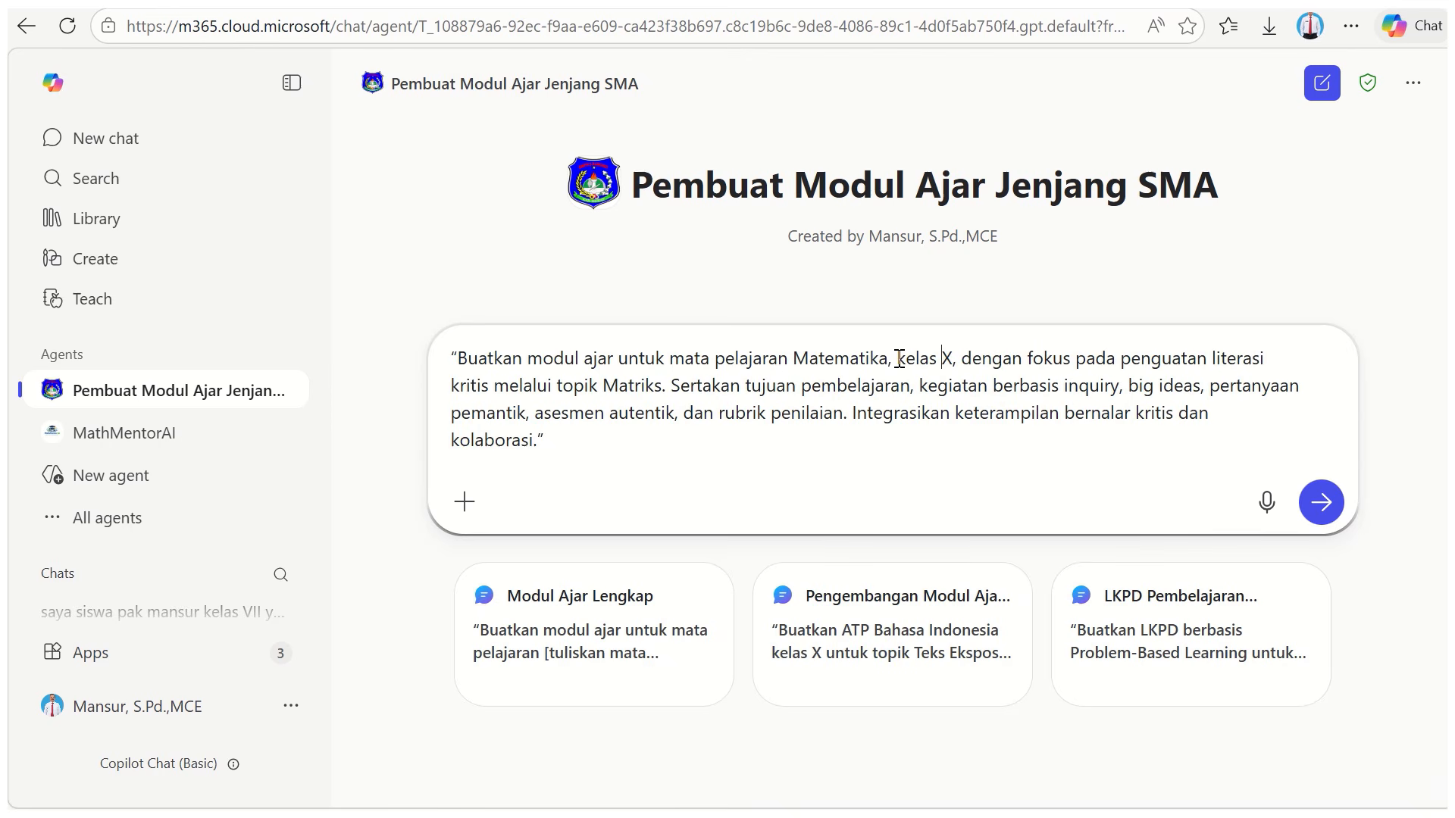
click(1321, 502)
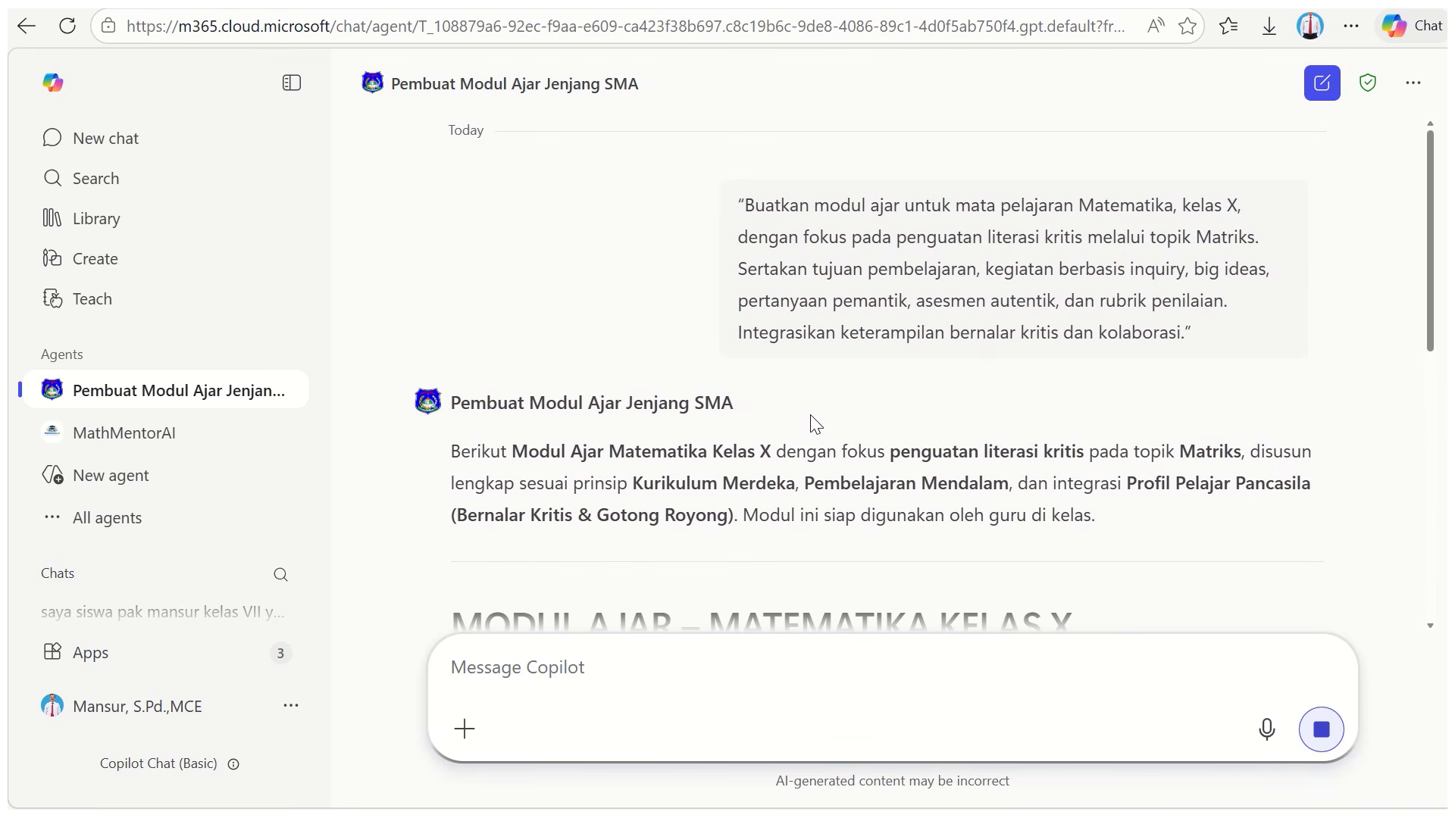
Examine the teaching module as the agent generates it, from its identity section to the learning steps, and return to the start of the chat
scroll(811, 421, down, 3)
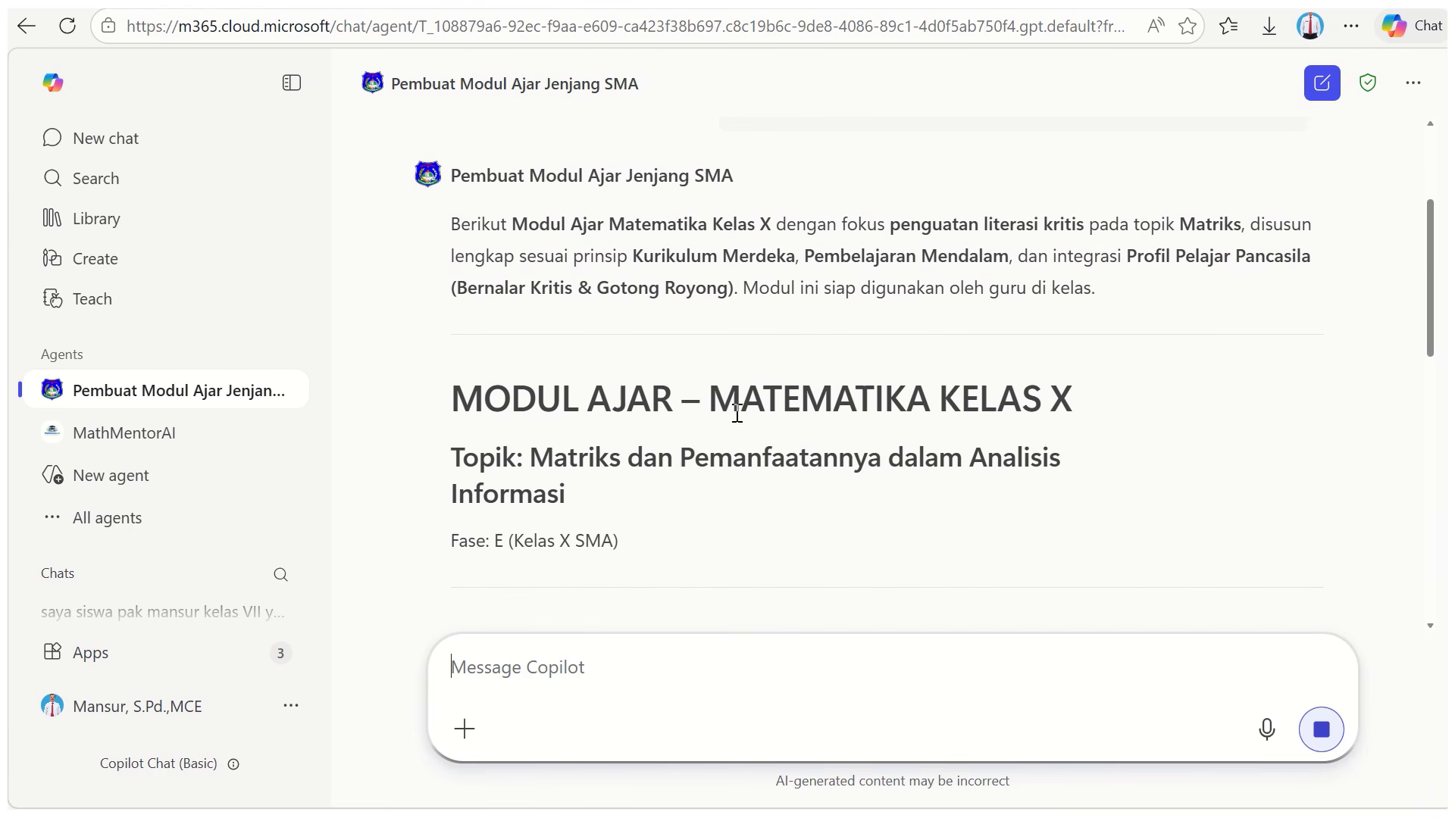
scroll(568, 462, down, 2)
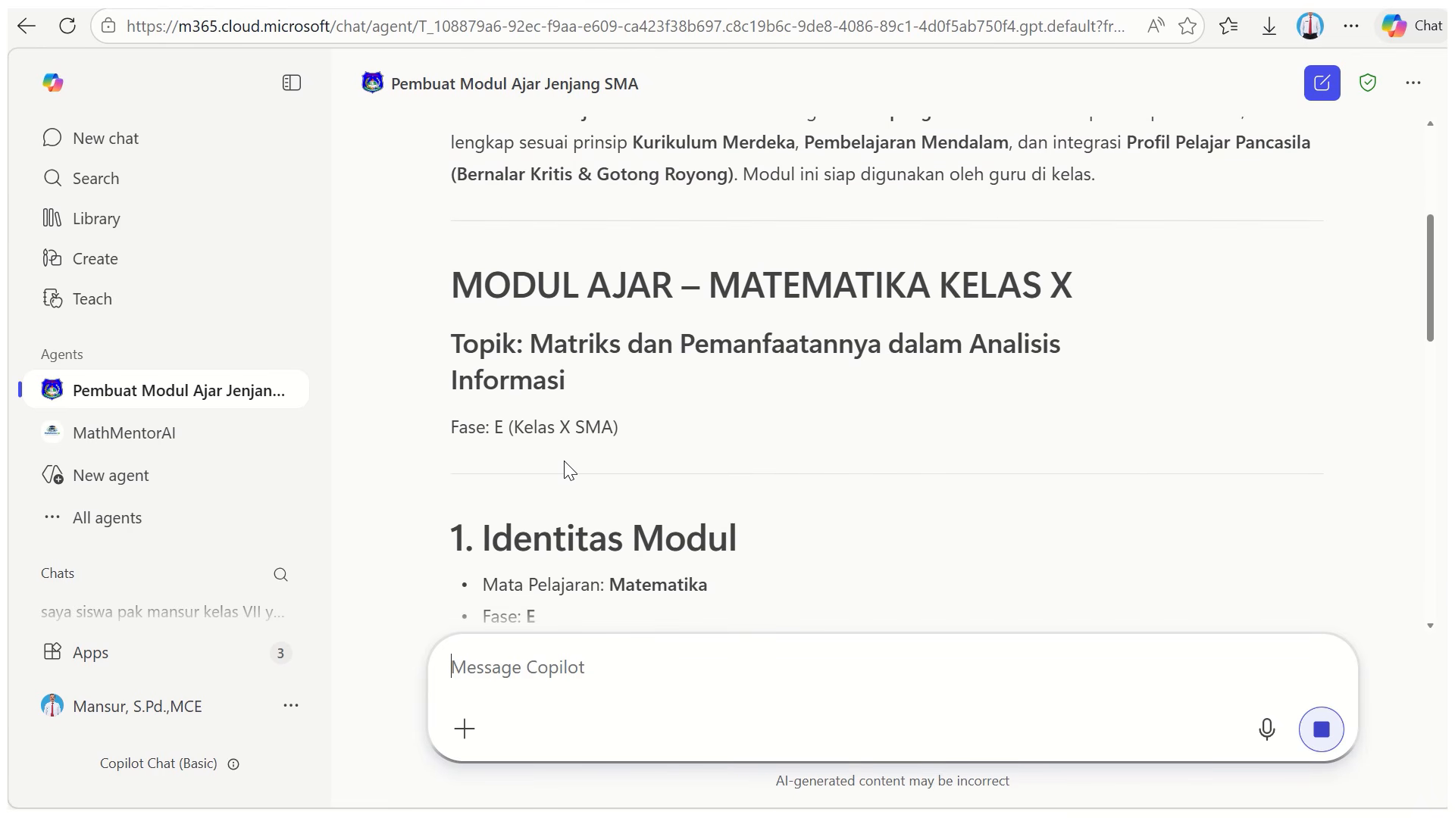
scroll(568, 470, down, 2)
scroll(565, 471, down, 2)
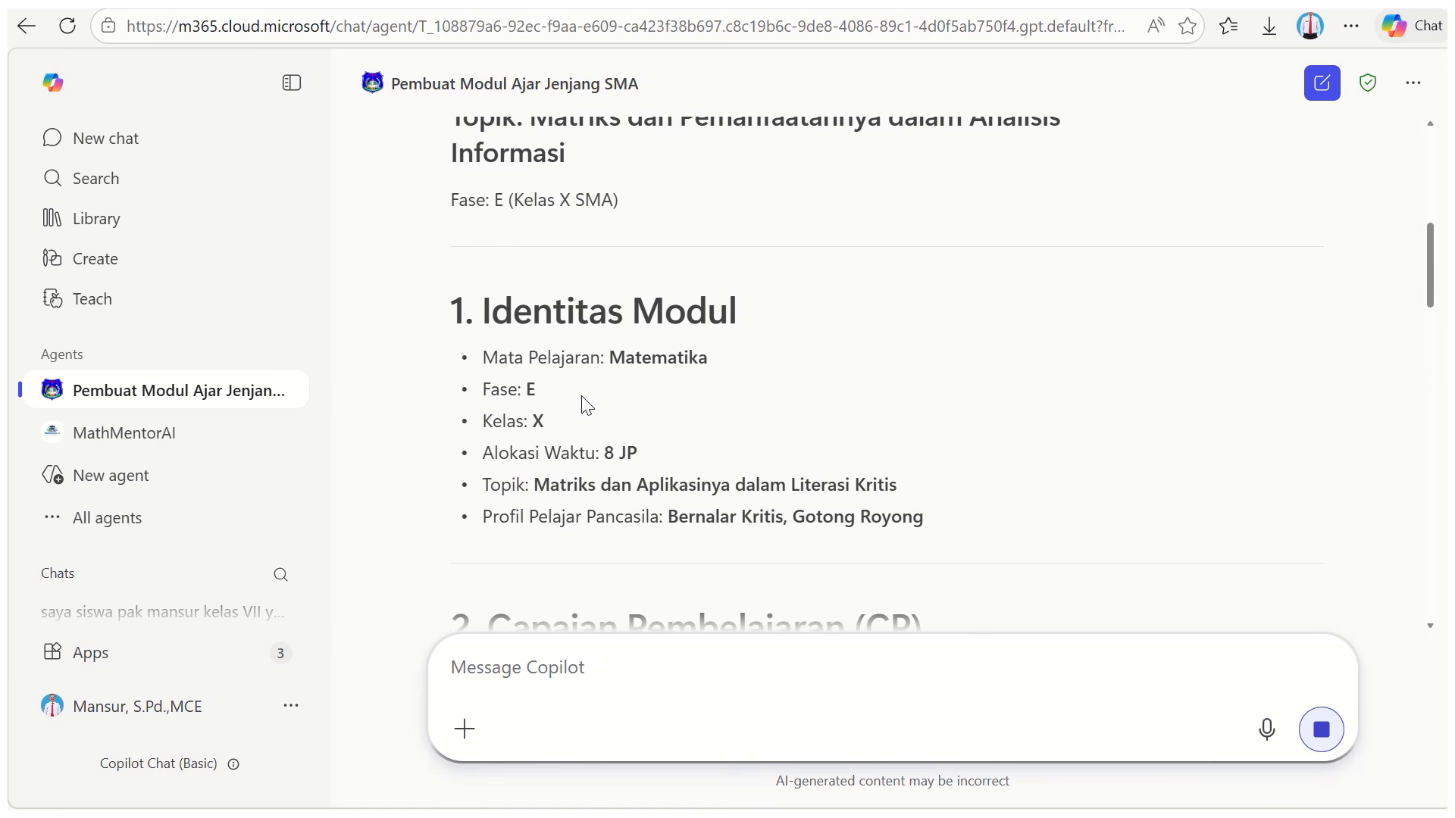
scroll(583, 400, down, 1)
scroll(724, 498, down, 1)
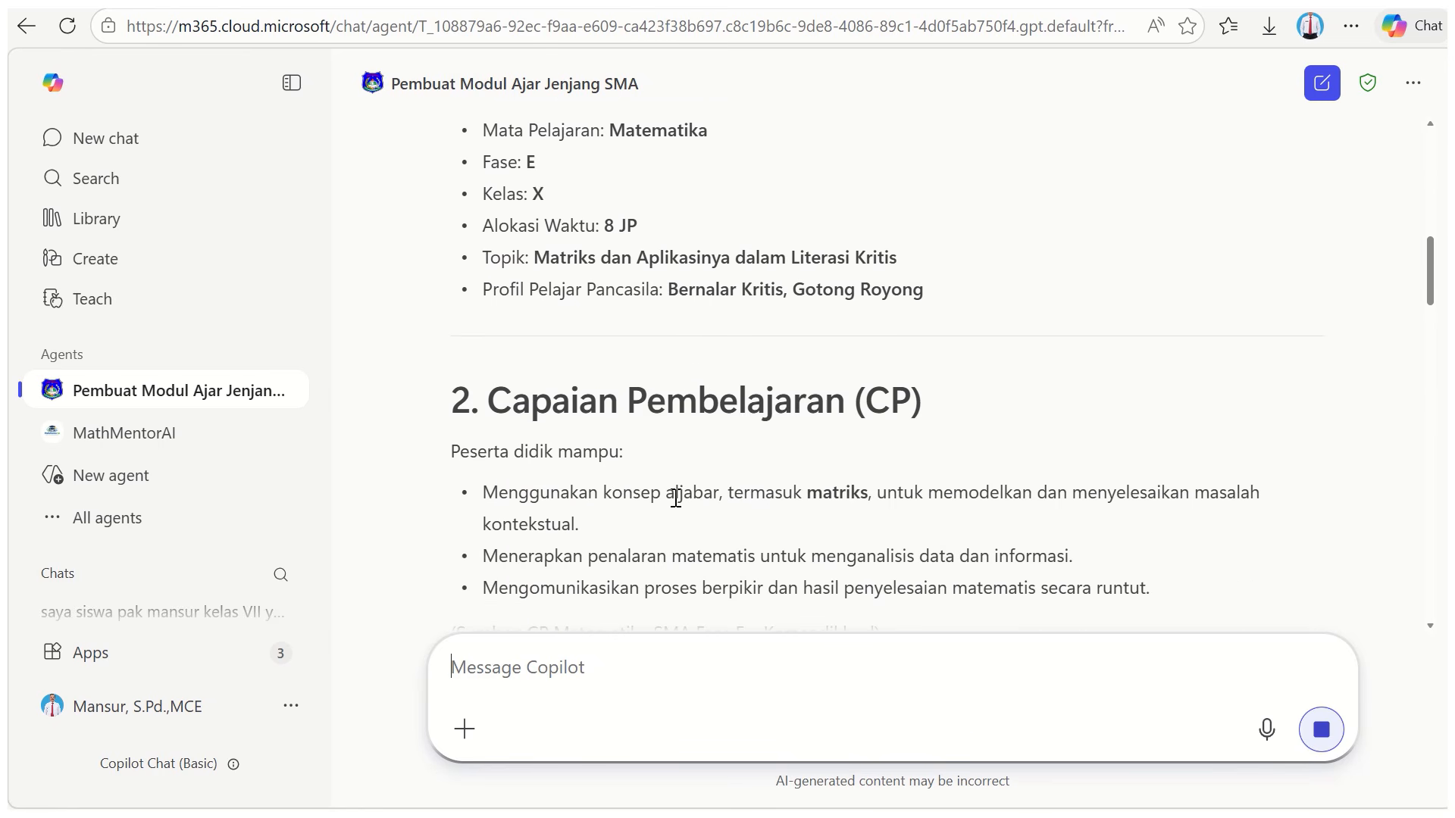
scroll(679, 498, down, 7)
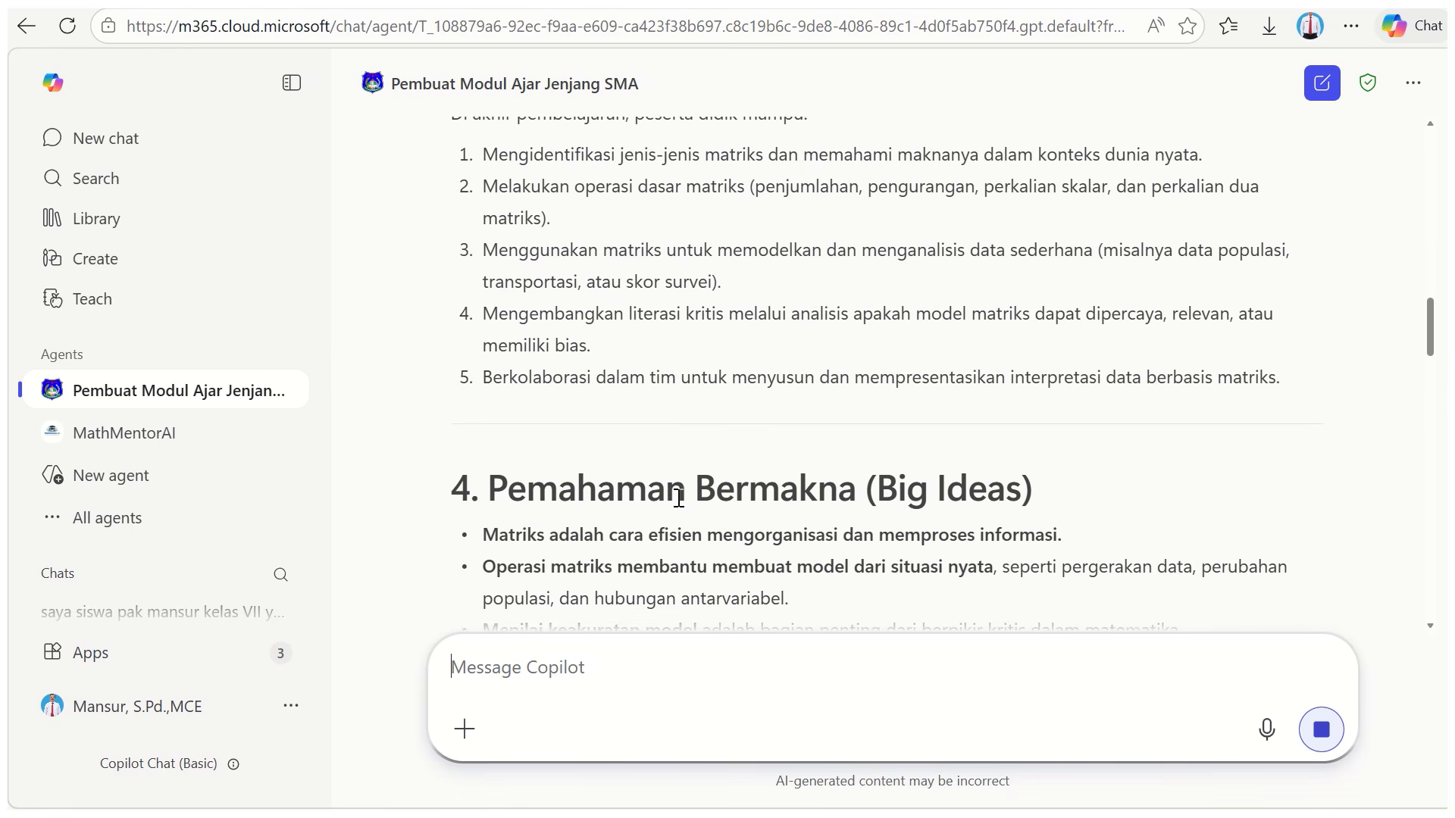
scroll(676, 497, down, 1)
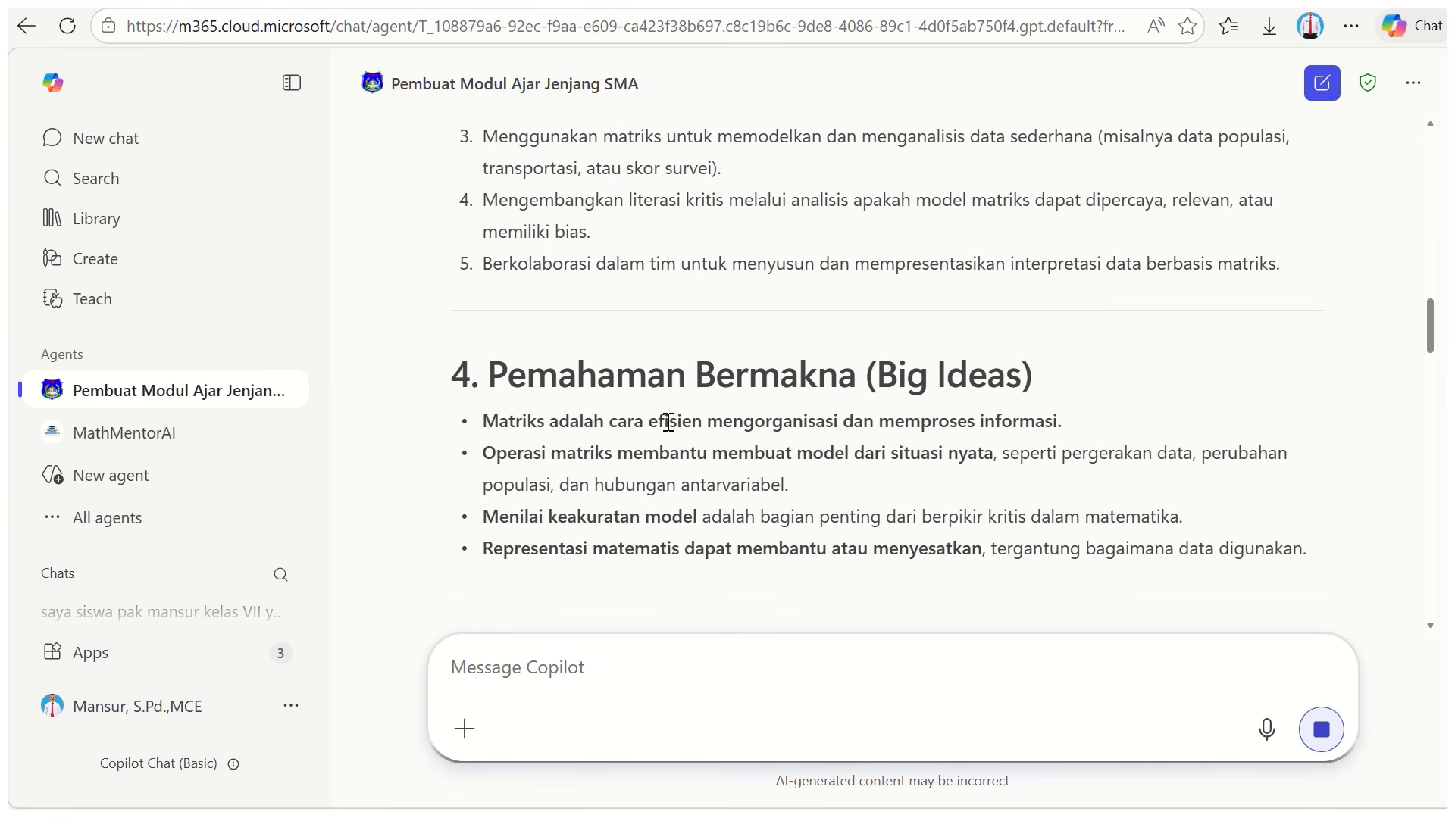
scroll(668, 422, down, 5)
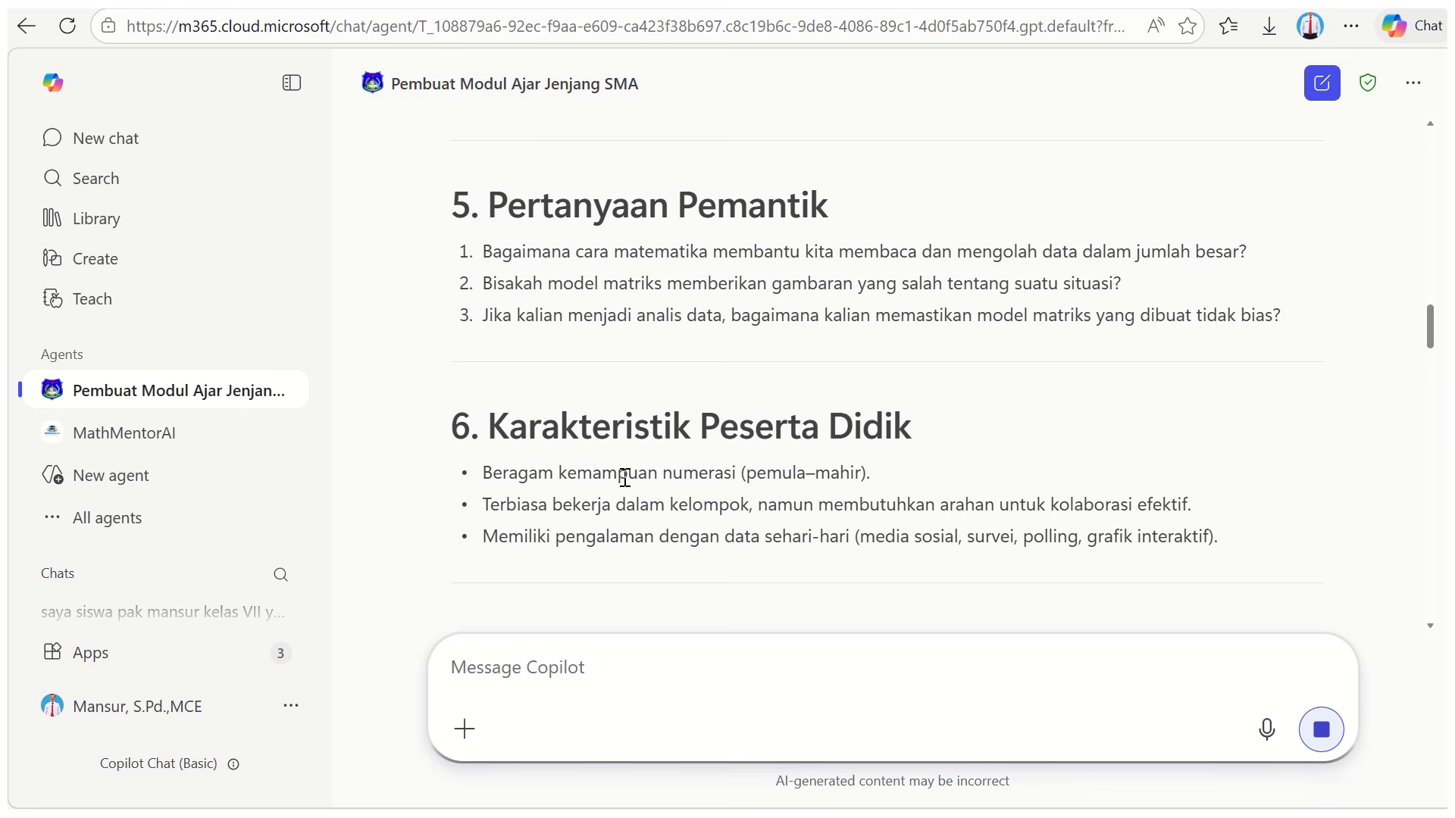
scroll(651, 466, down, 1)
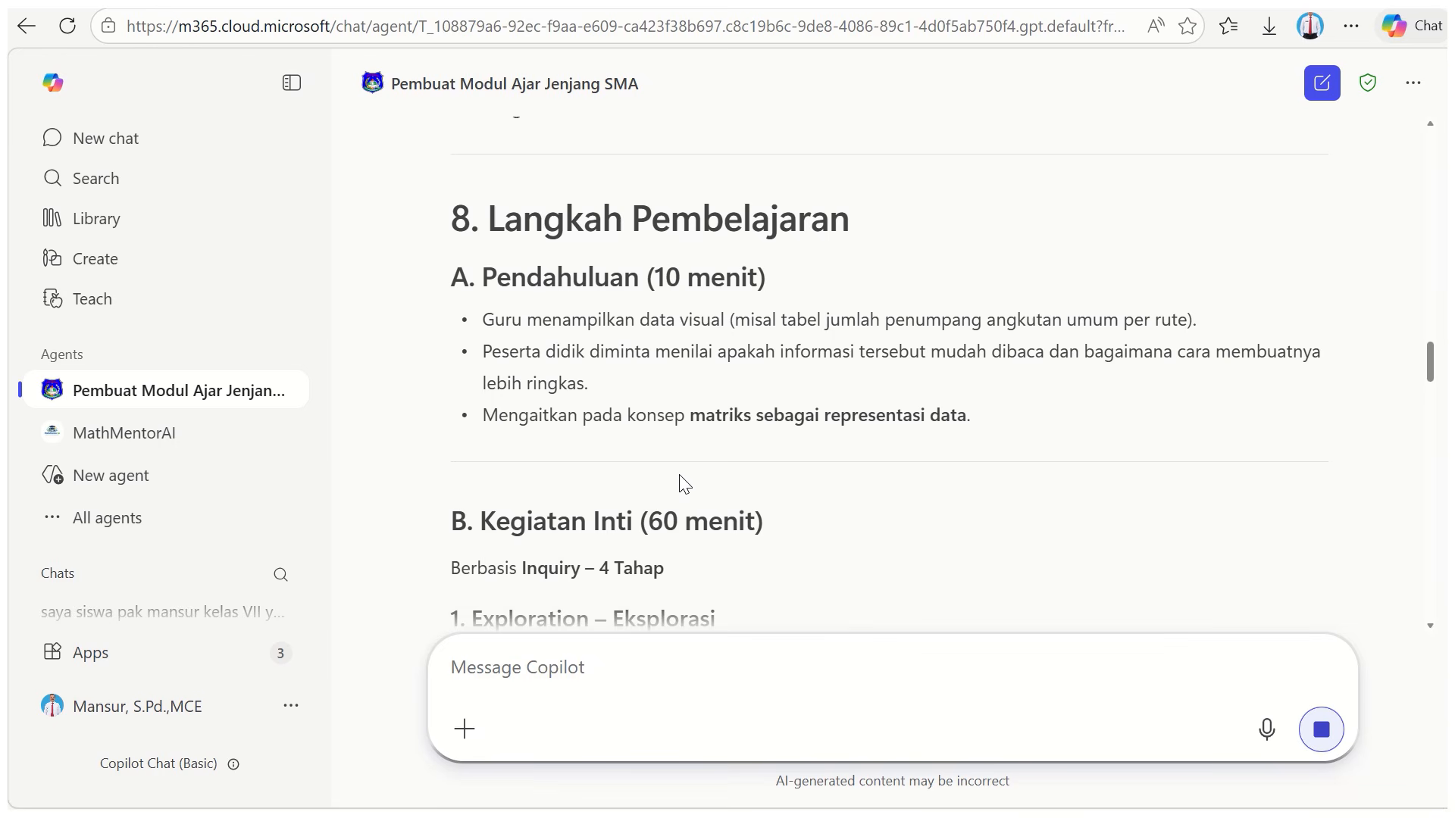
scroll(679, 477, up, 10)
scroll(679, 468, up, 10)
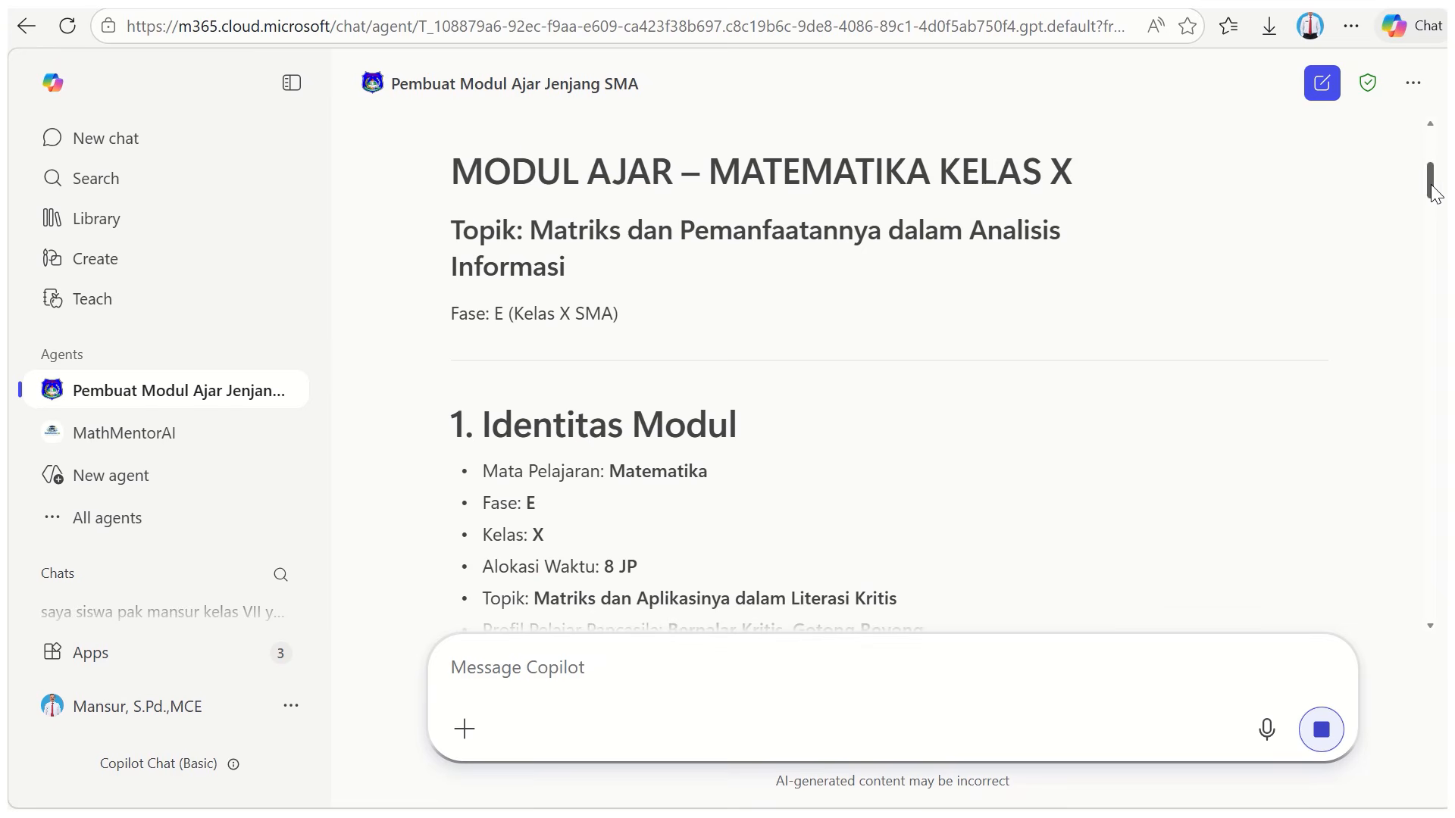
drag(1431, 182, 1432, 147)
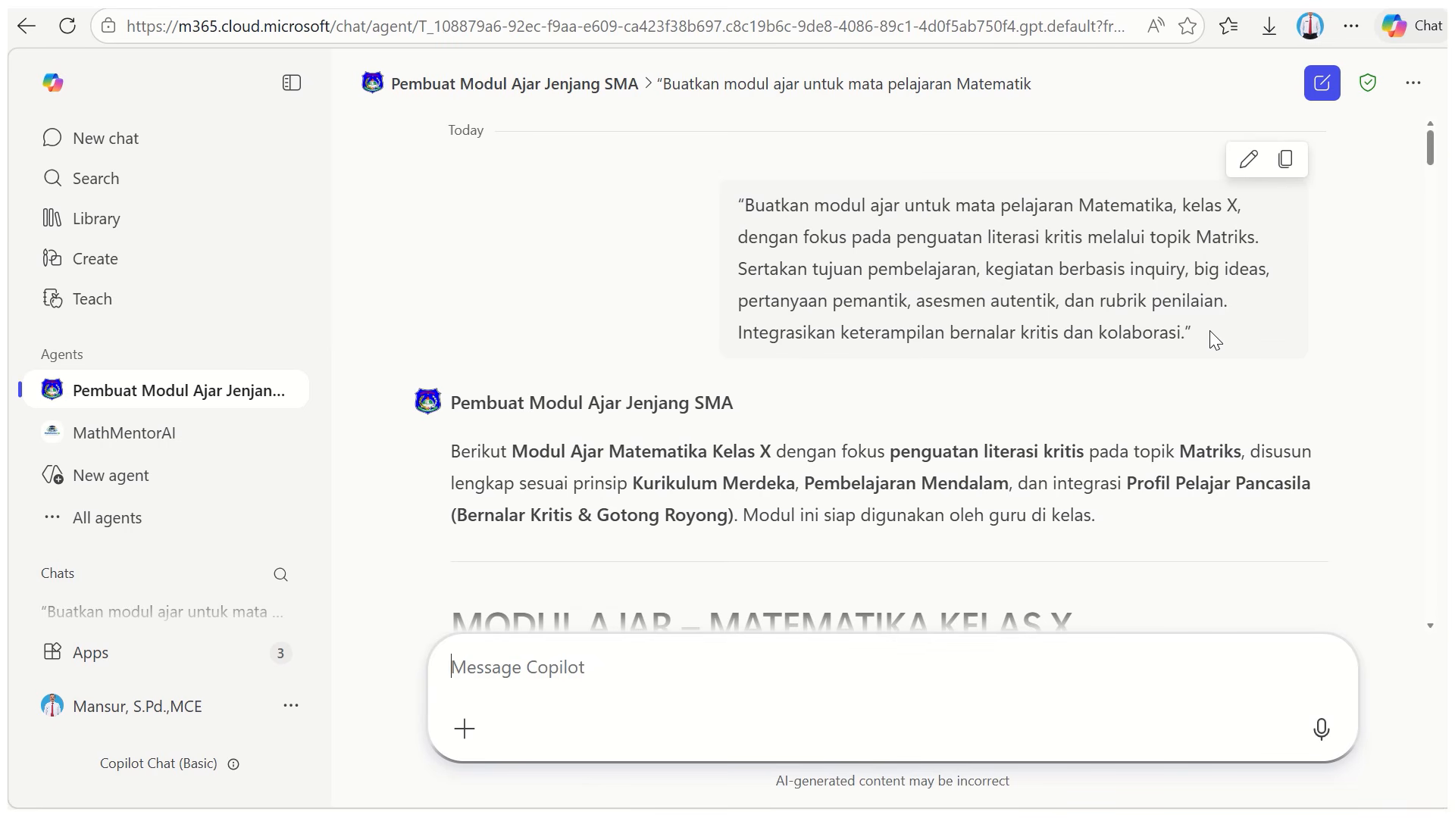
Read through the completed module, from the learning outcomes and objectives to the assessment, scoring rubric, learning media and reflection sections
scroll(770, 547, down, 5)
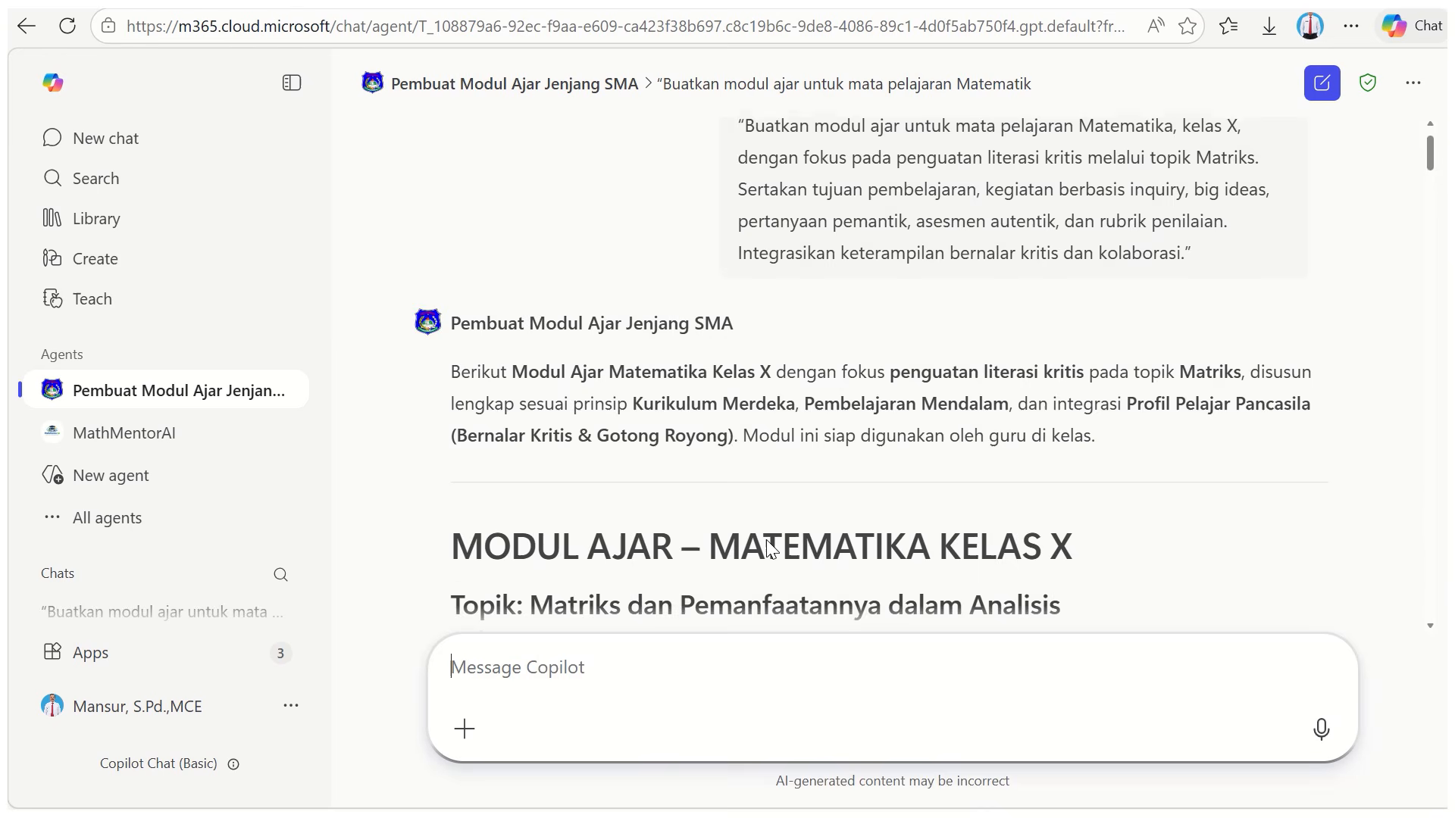
scroll(770, 549, down, 5)
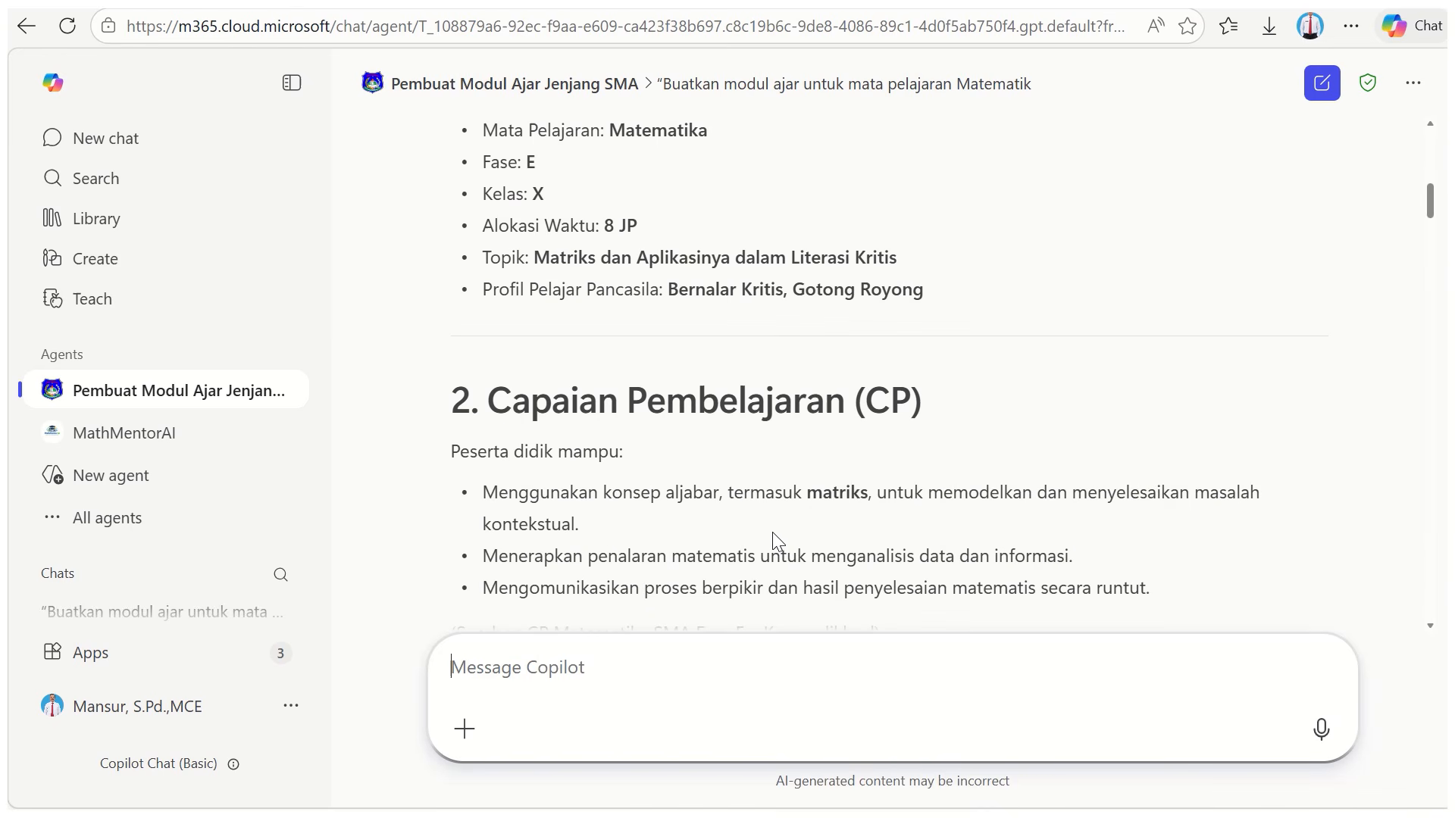
scroll(772, 533, down, 5)
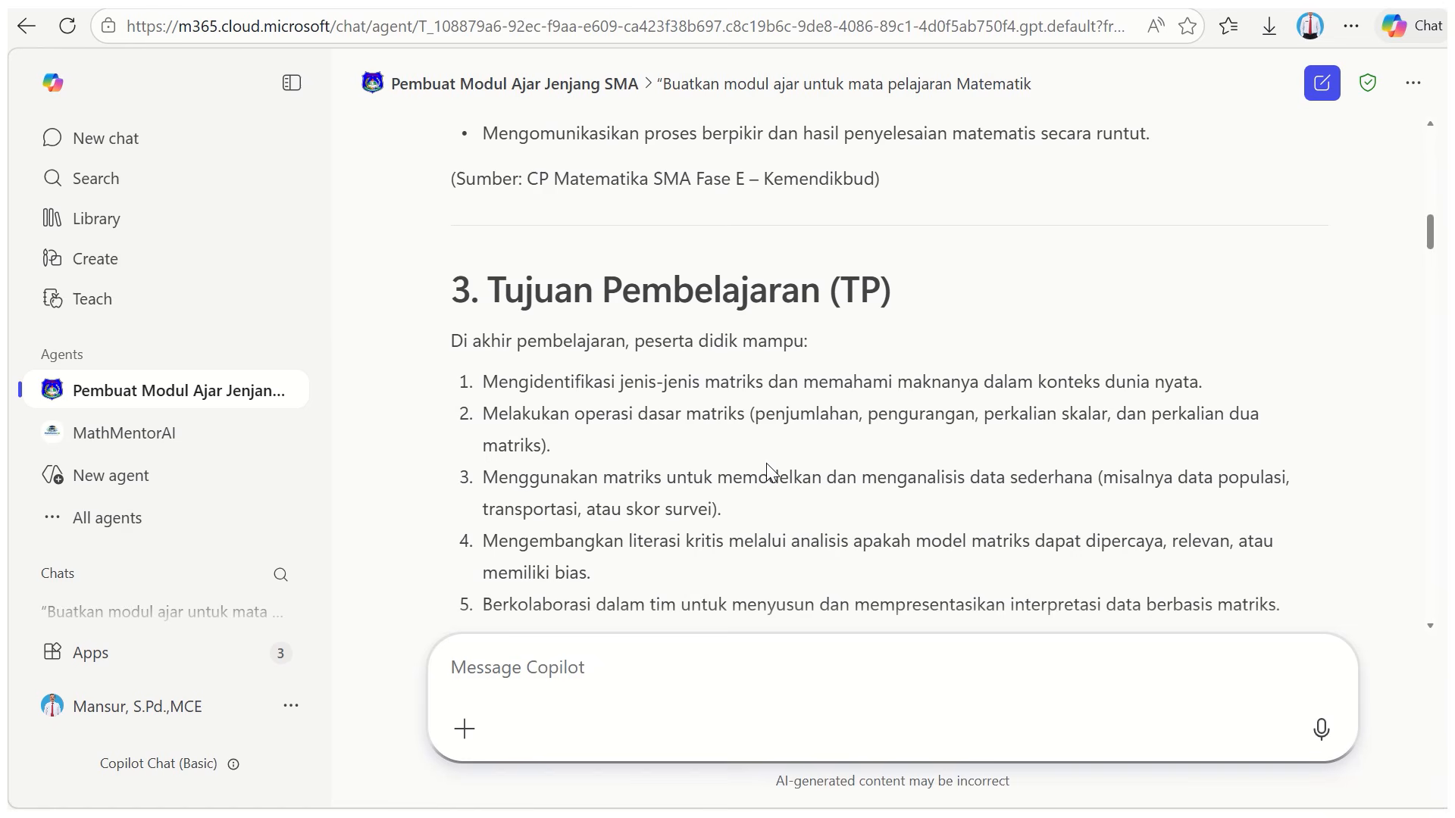
scroll(765, 463, down, 15)
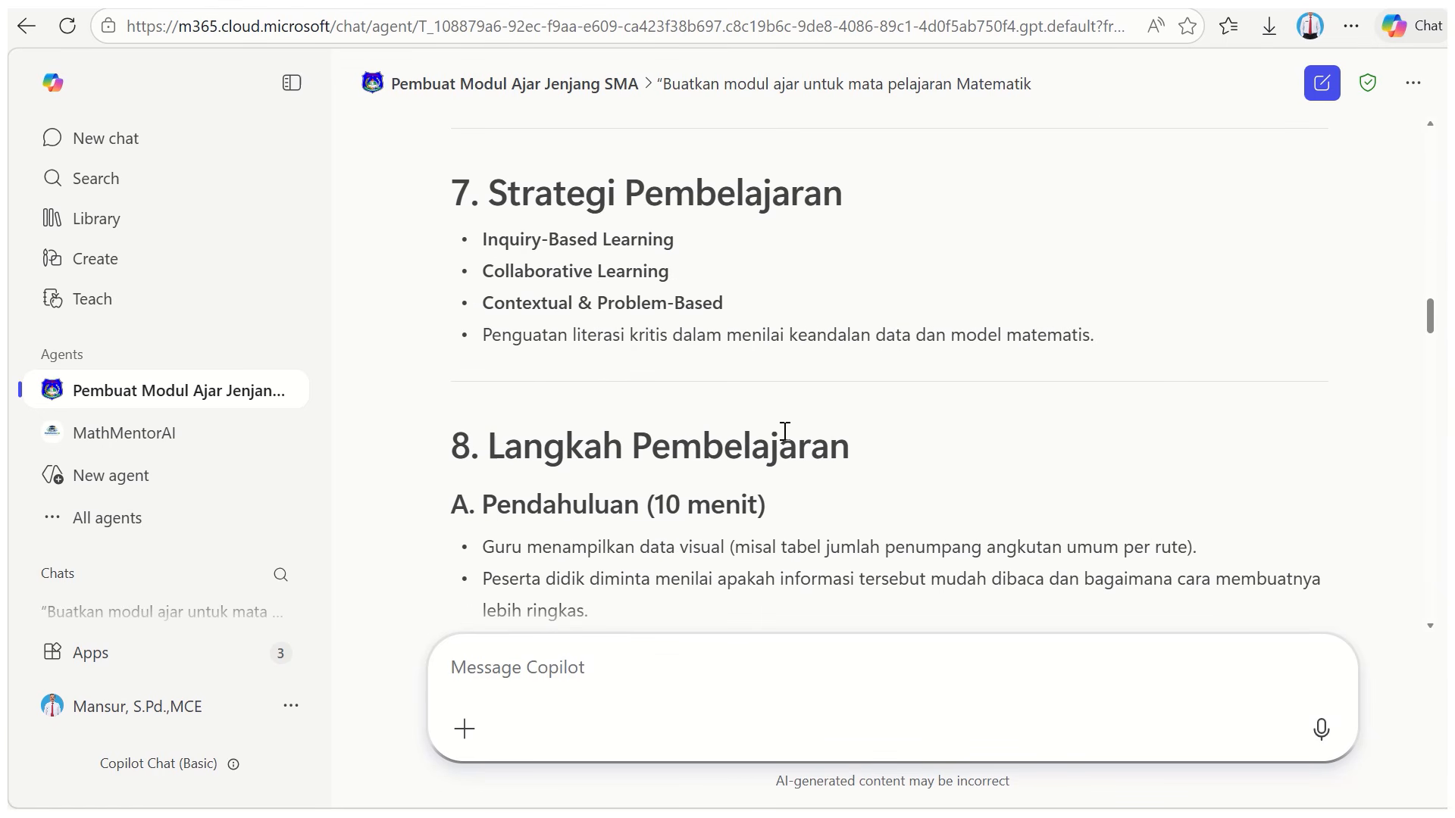
scroll(780, 440, down, 9)
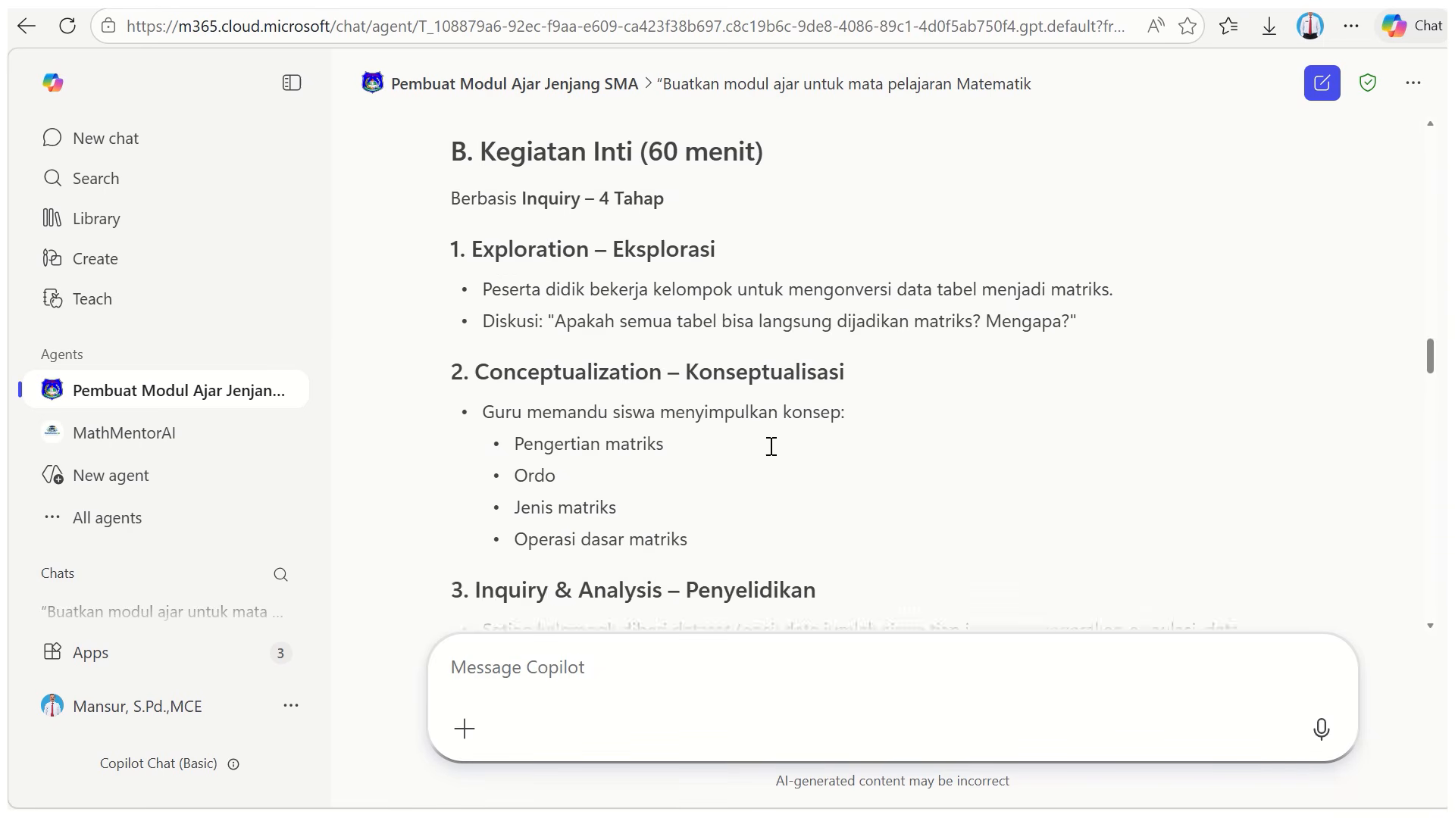
scroll(771, 447, down, 10)
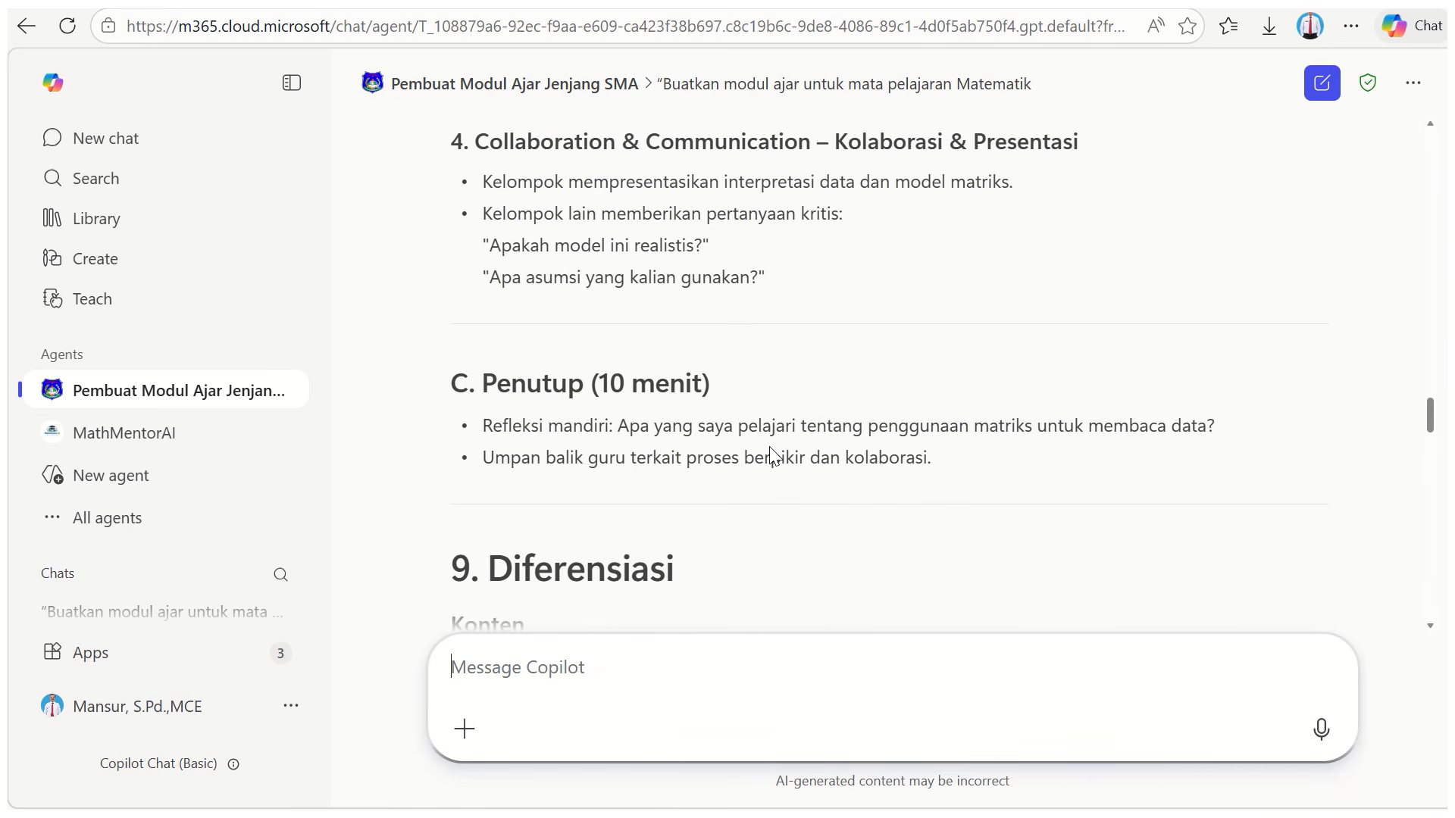
scroll(771, 451, down, 5)
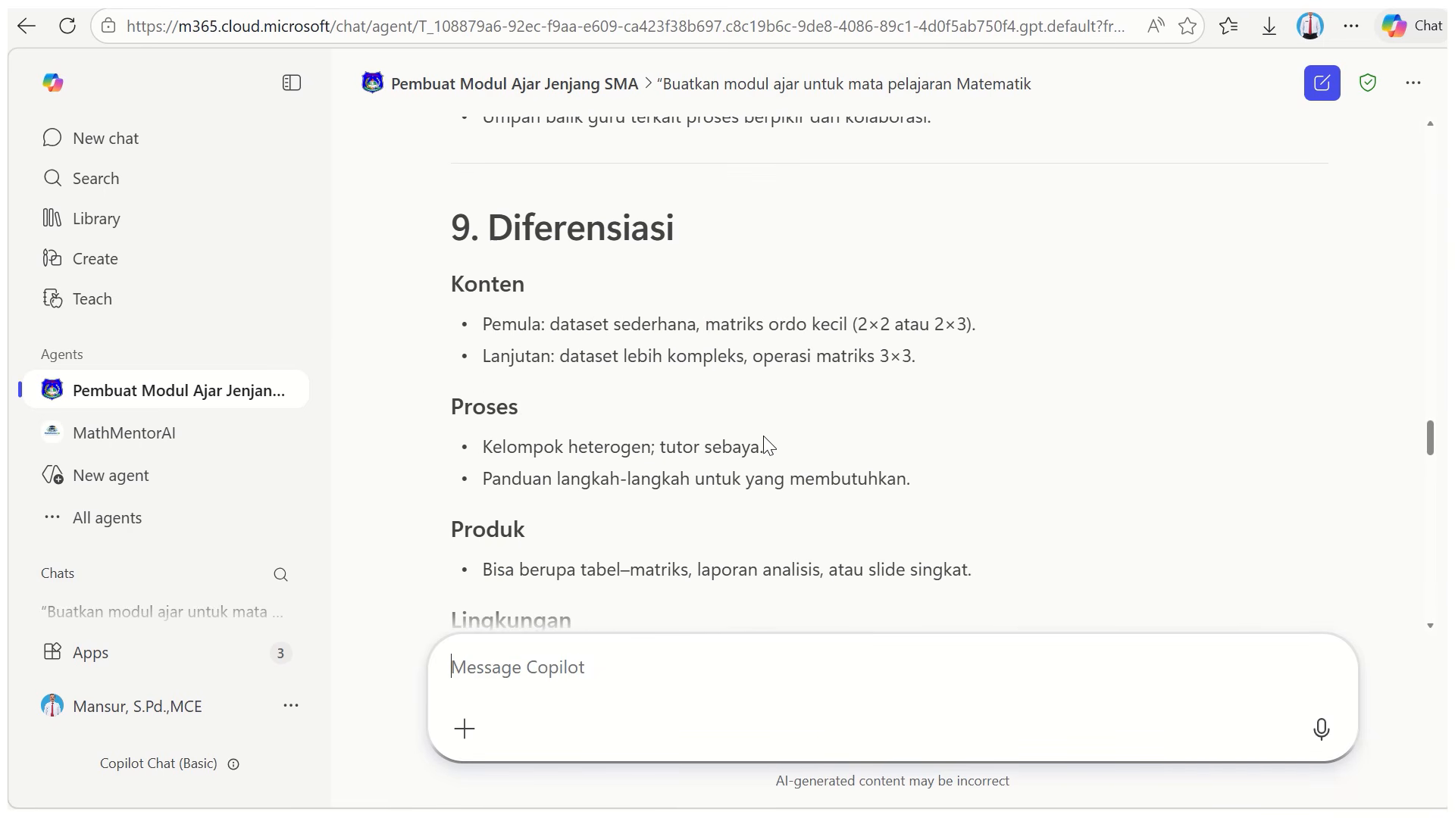
scroll(684, 452, down, 6)
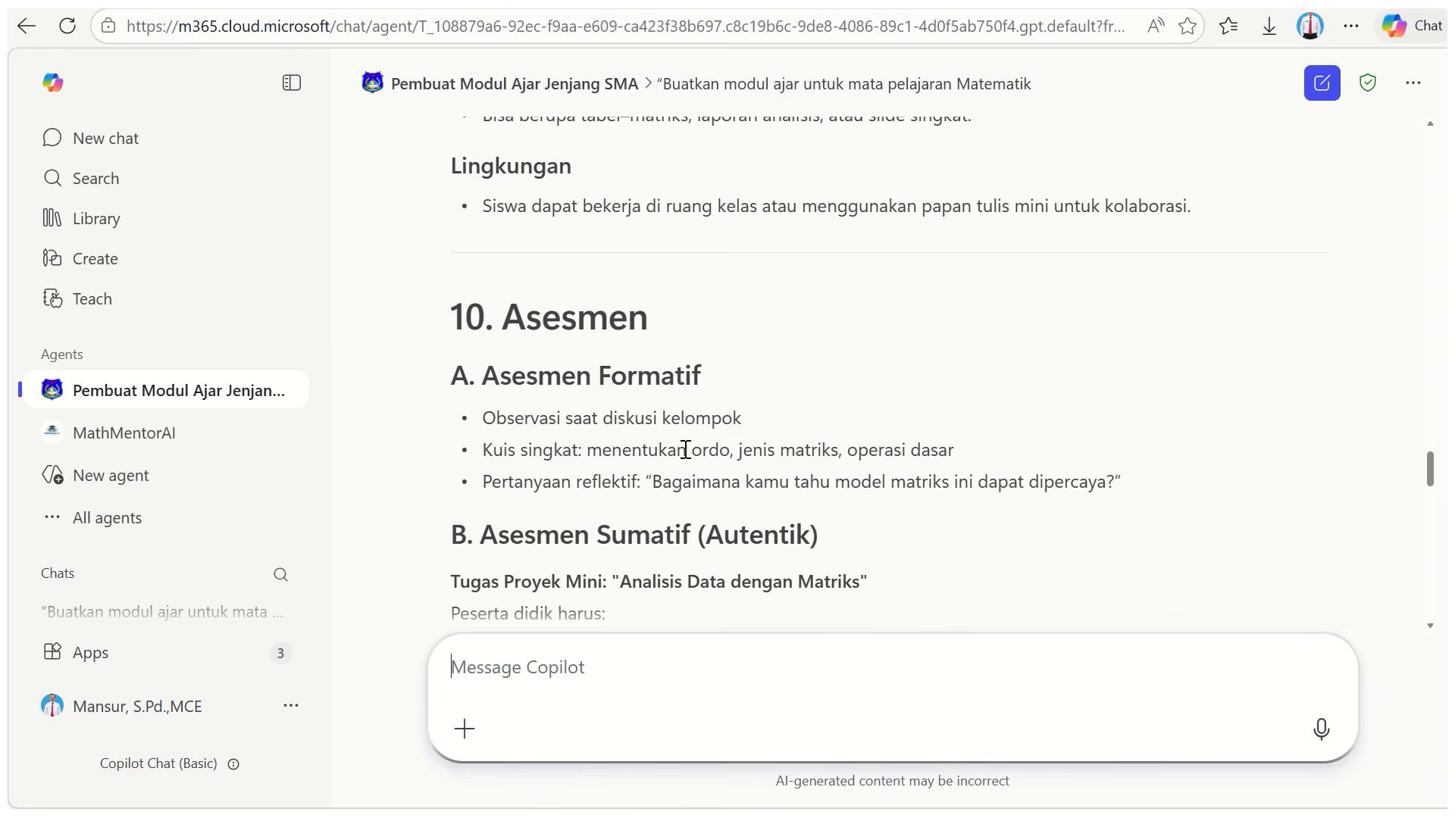
scroll(686, 450, down, 10)
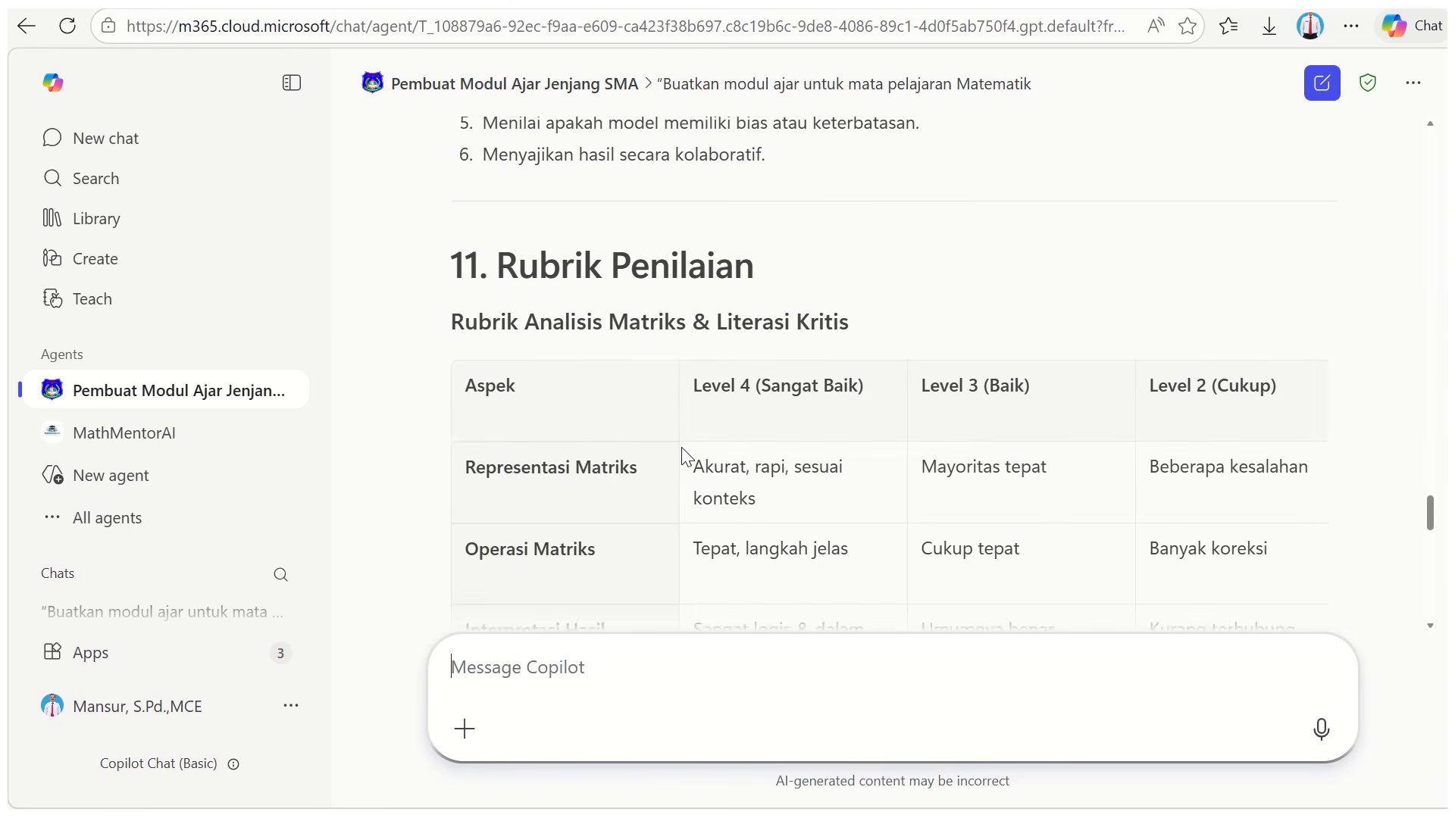
scroll(685, 455, down, 3)
scroll(684, 454, down, 5)
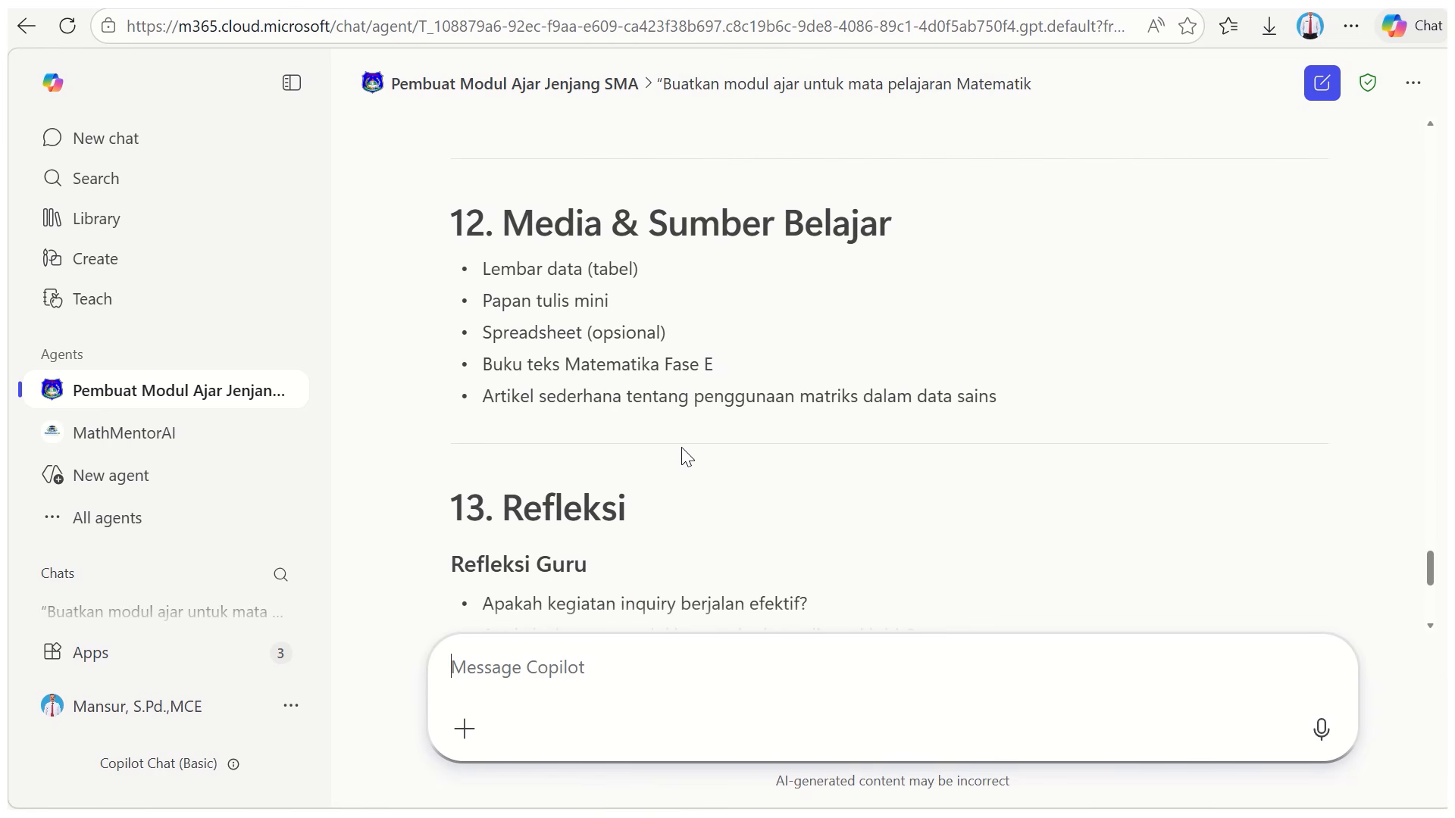
scroll(685, 456, down, 6)
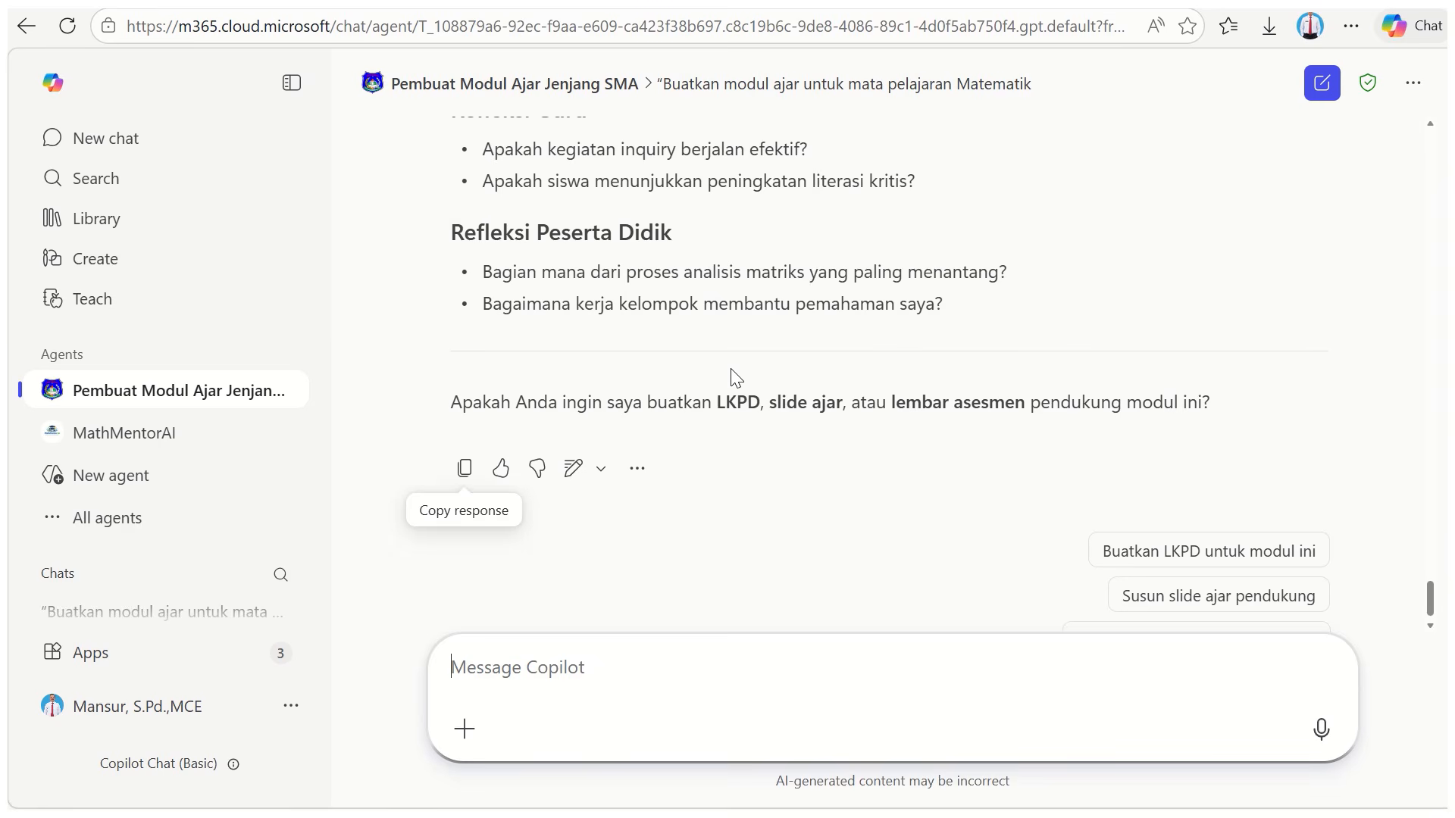
scroll(730, 373, up, 10)
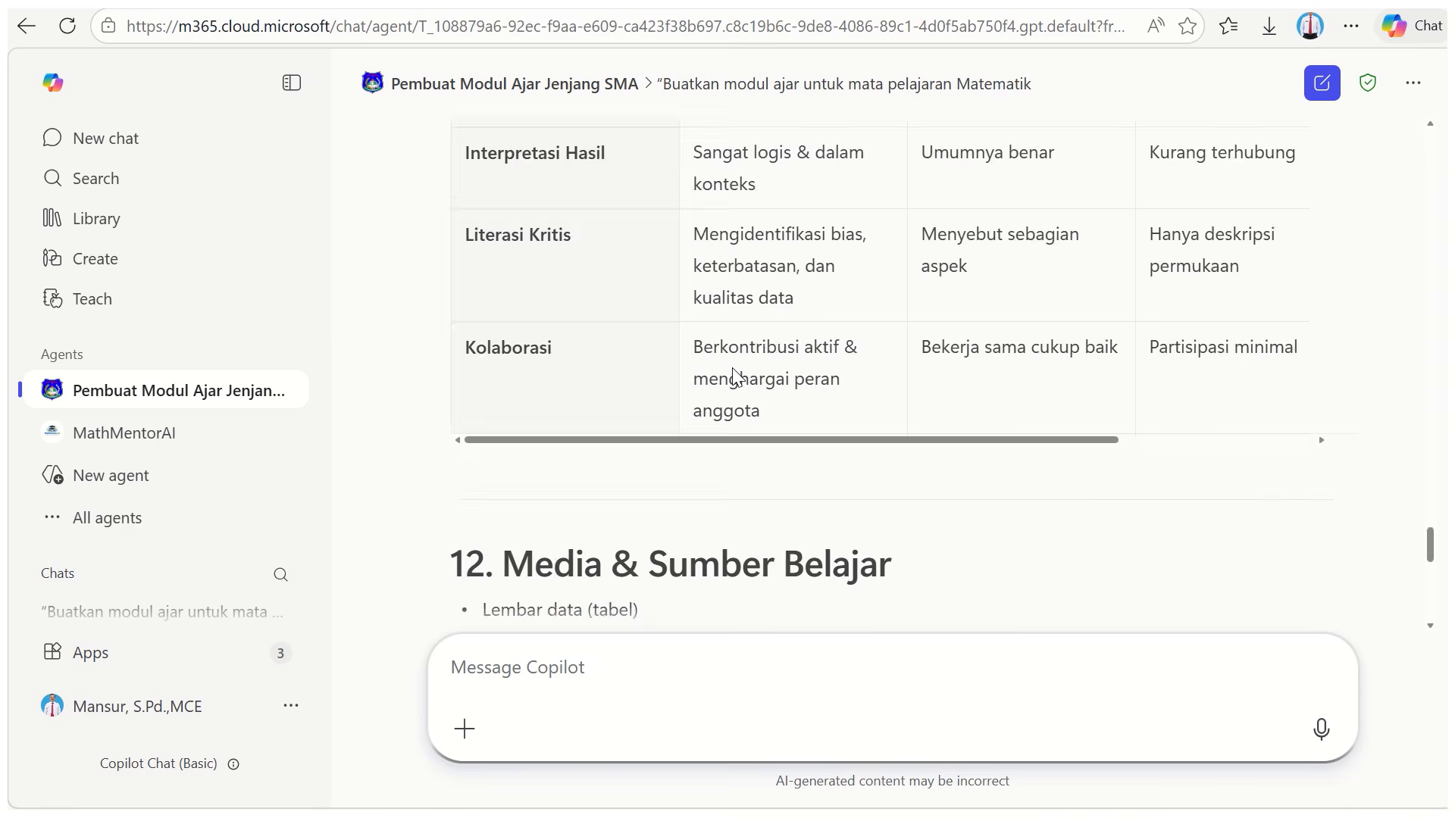
Start a new chat with the agent using the suggested LKPD prompt and set its subject to "Matematika"
click(1322, 82)
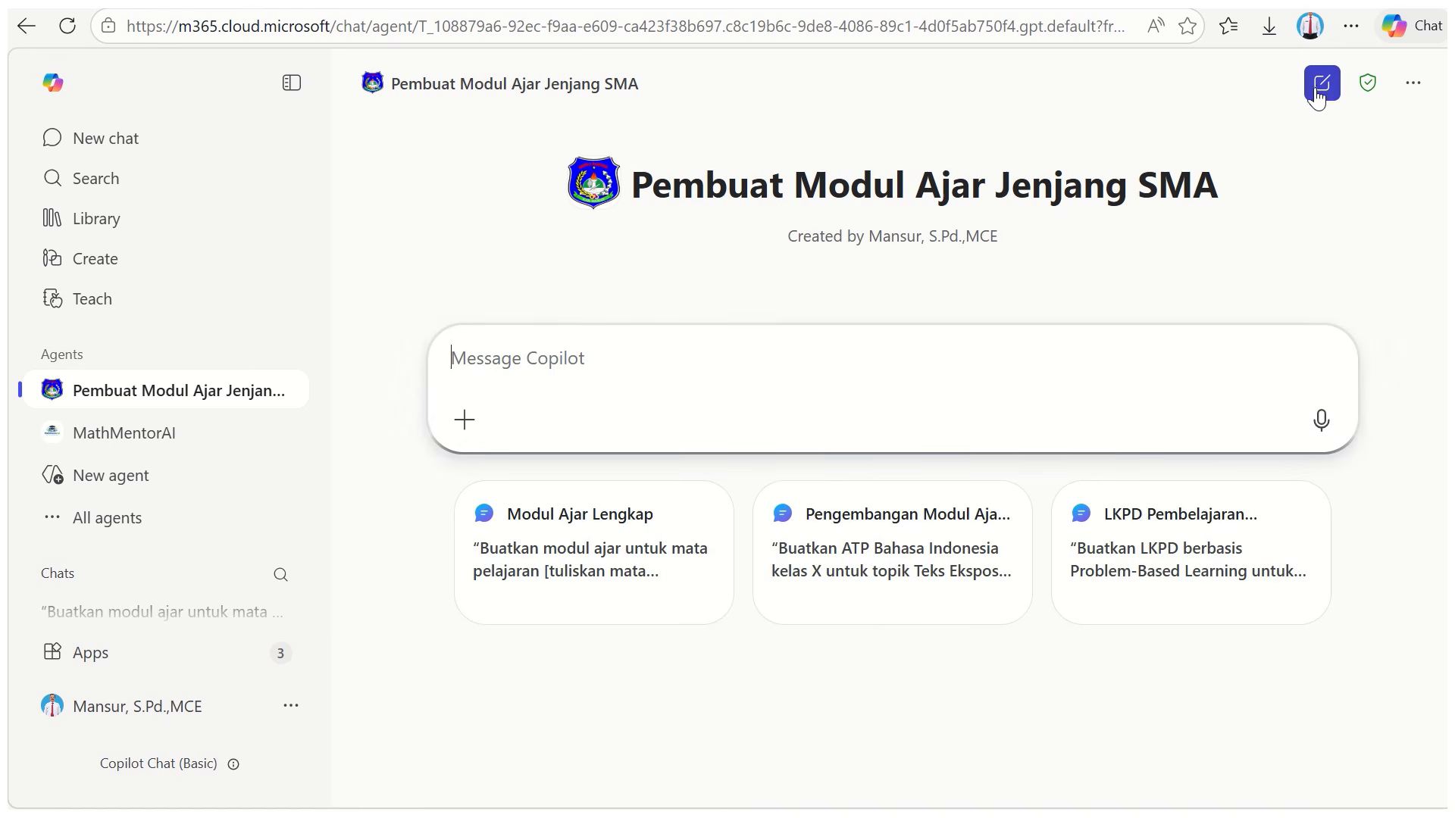
click(1144, 561)
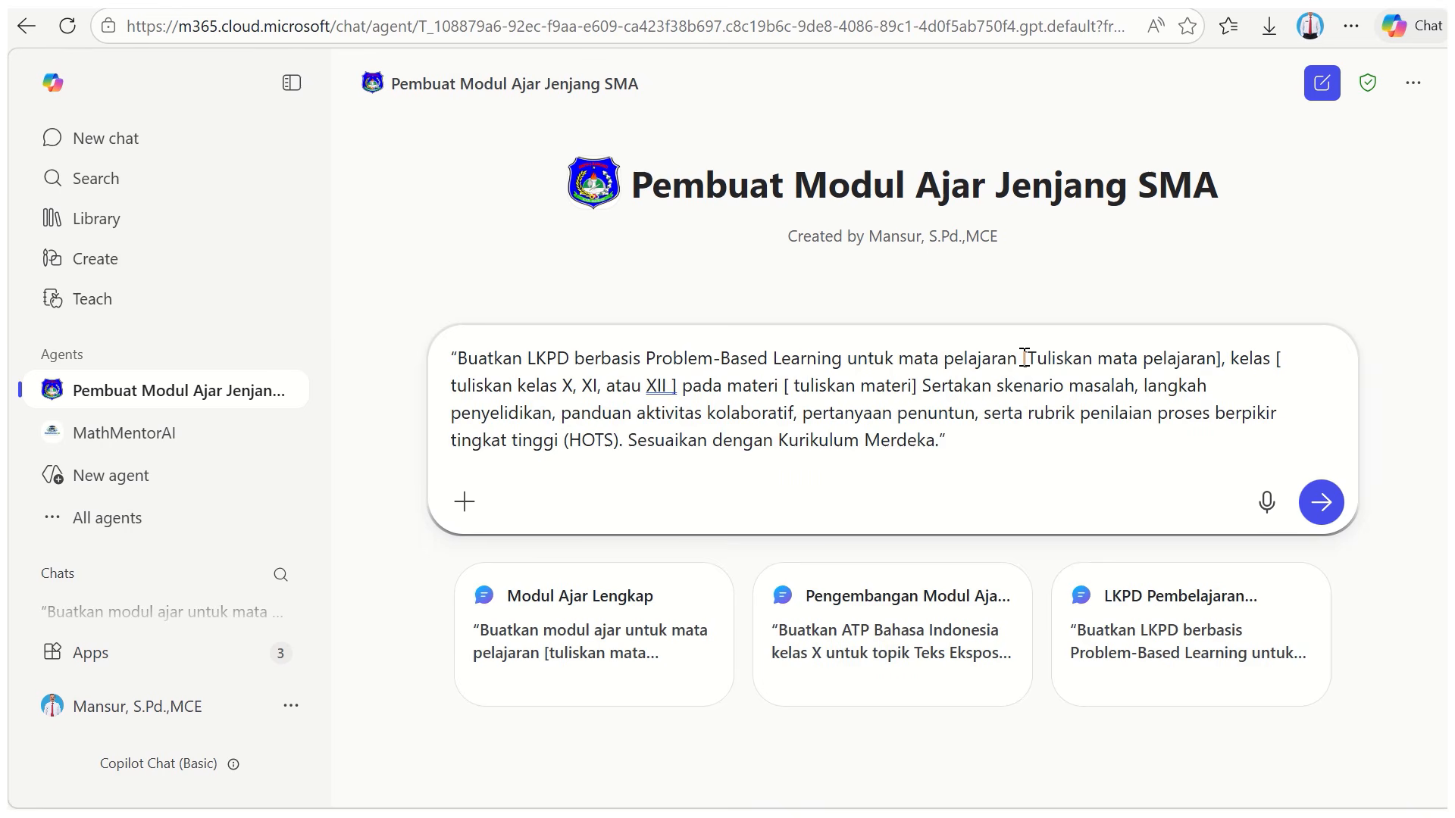
drag(1021, 359, 1218, 359)
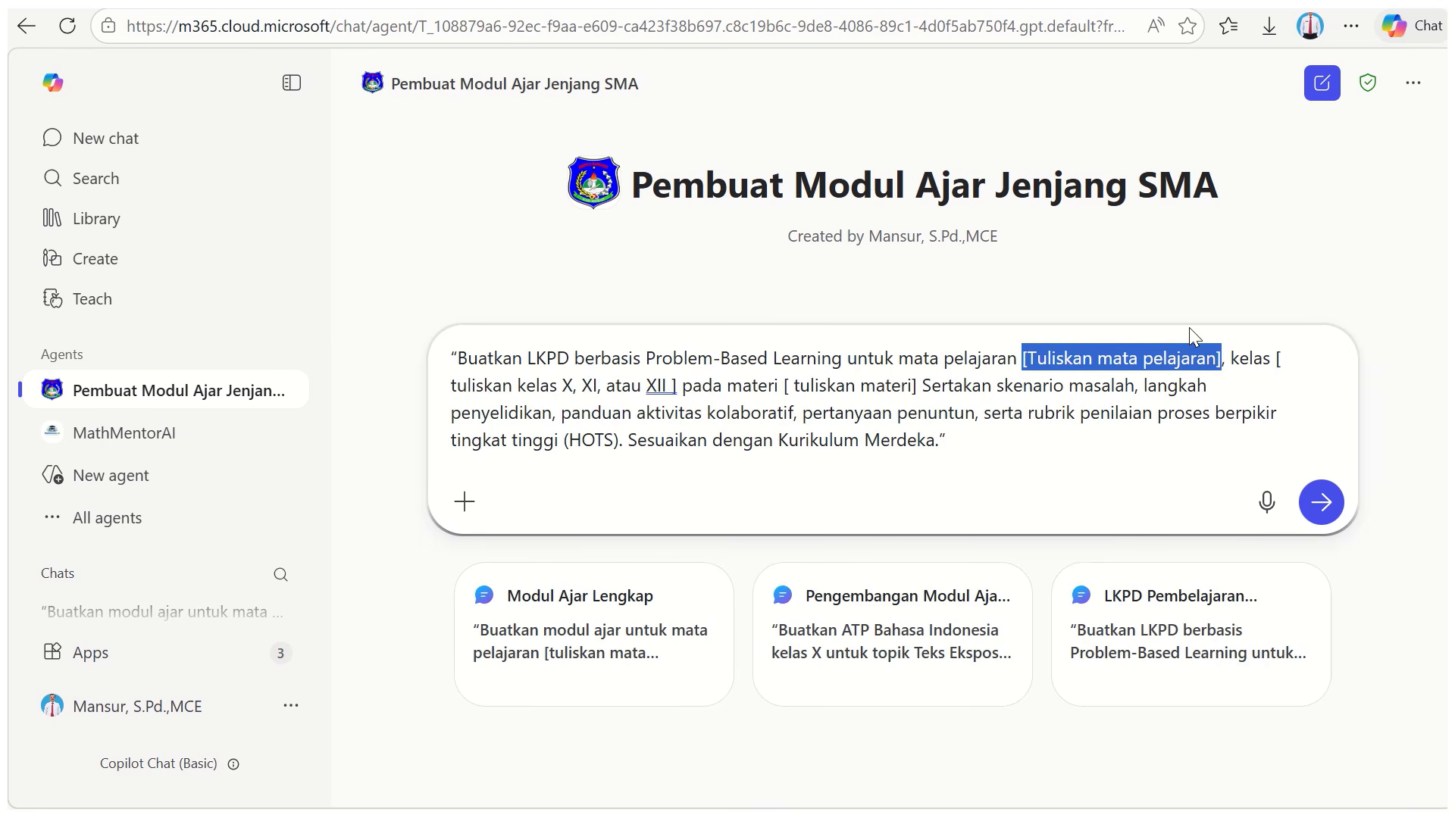
text(Matematik)
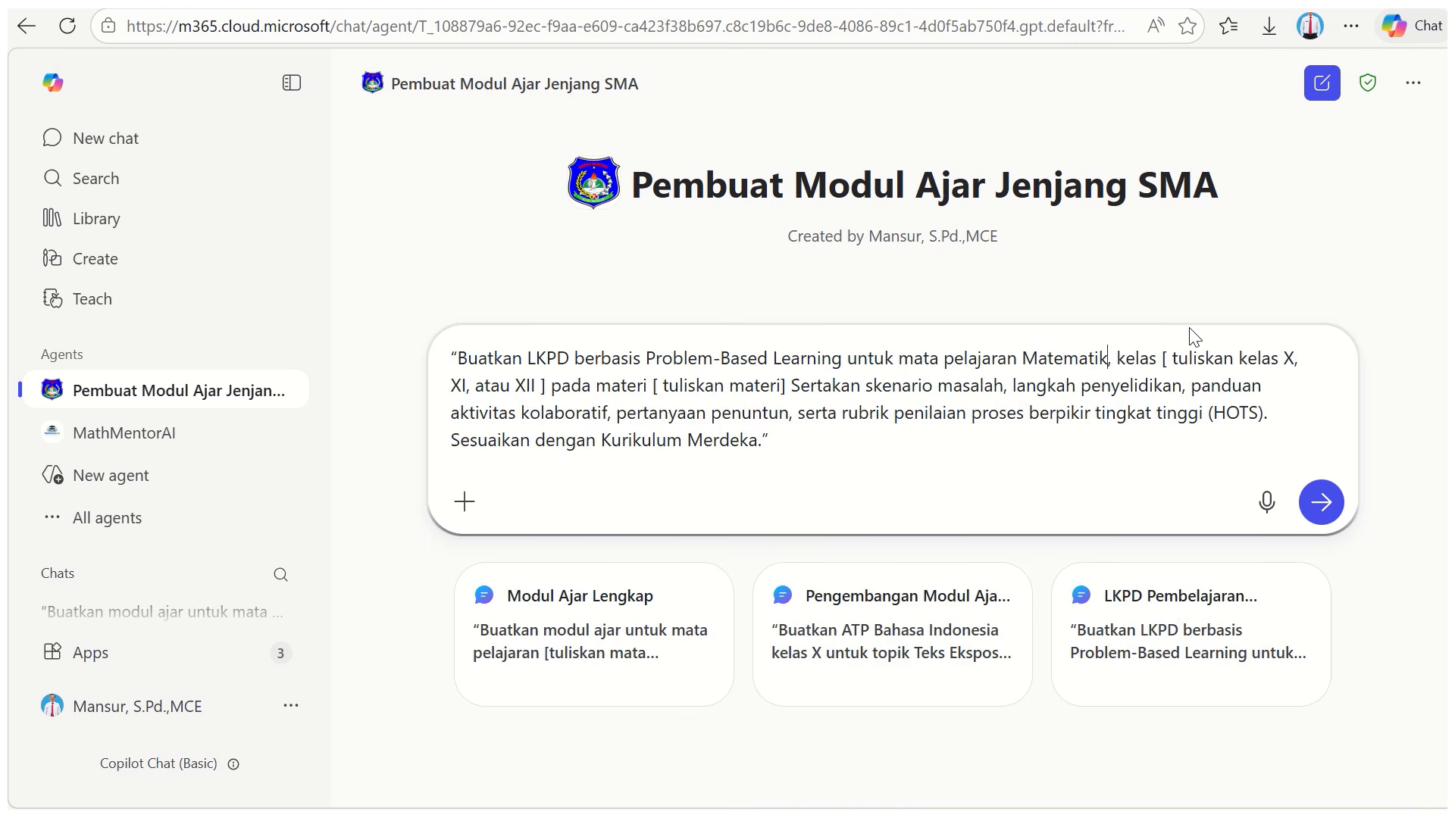
text(a)
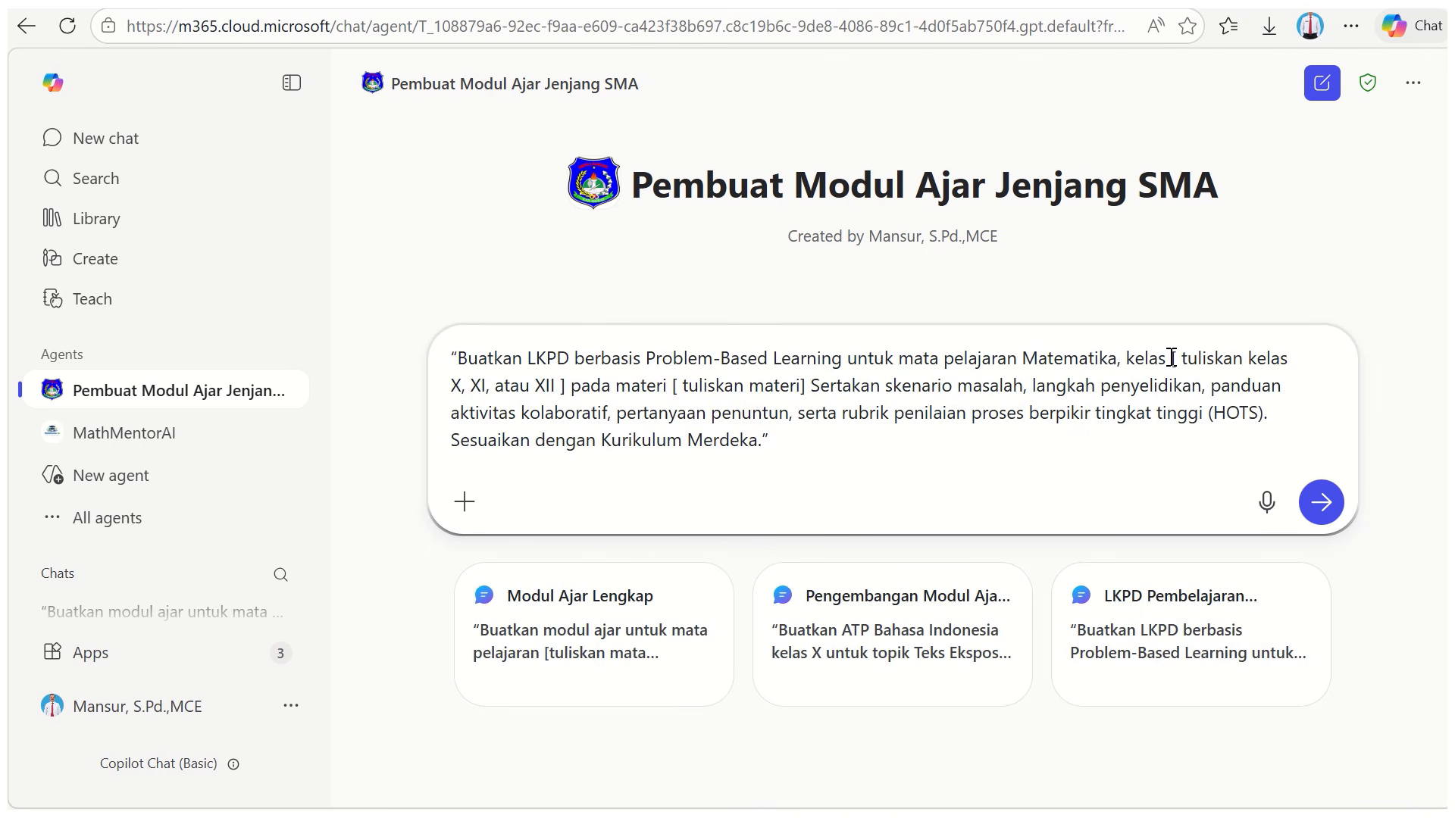
Set the class to "X" and the topic to "Matriks" in the LKPD prompt, and send it to the agent
drag(1172, 358, 574, 392)
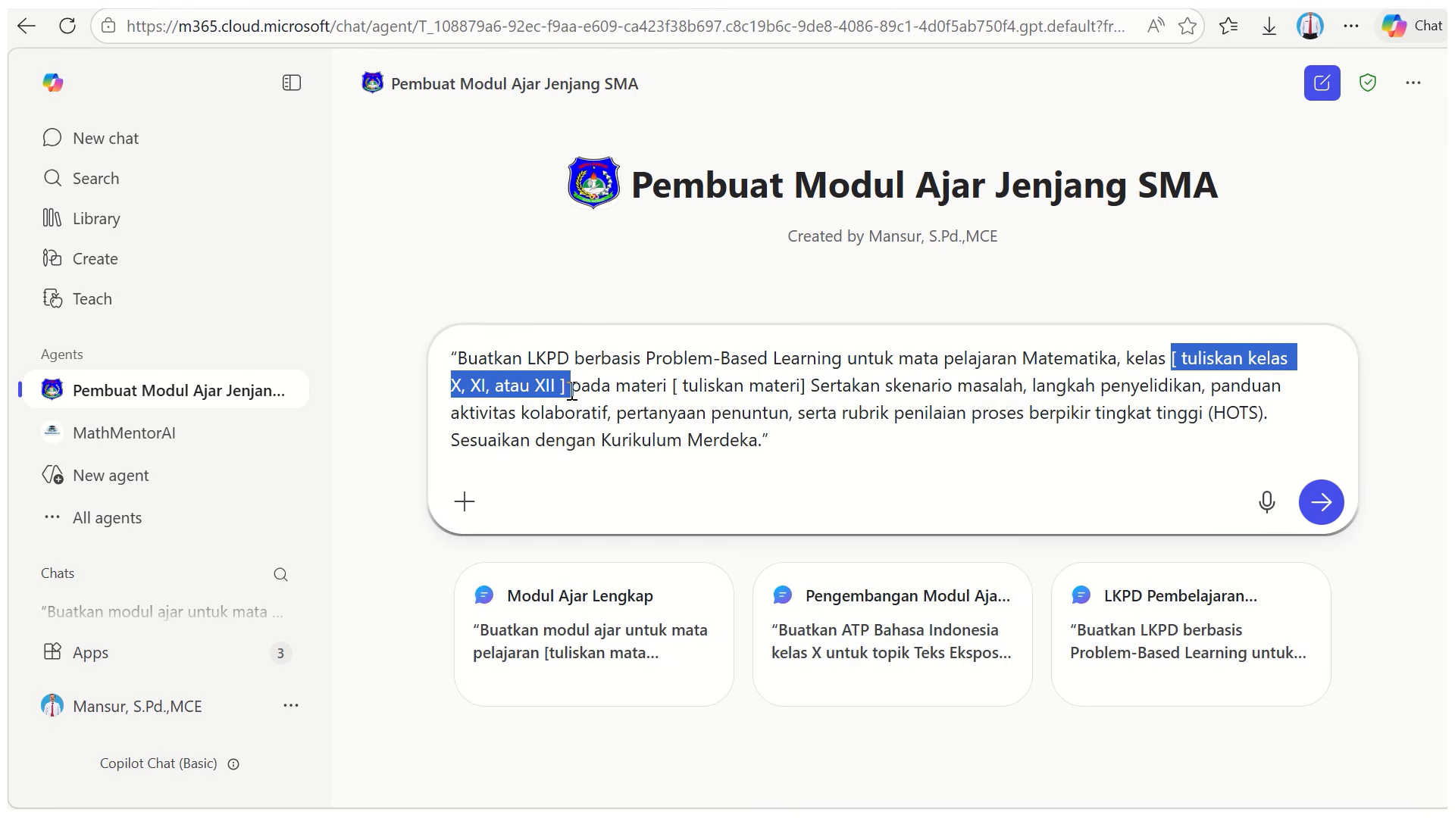
text(X)
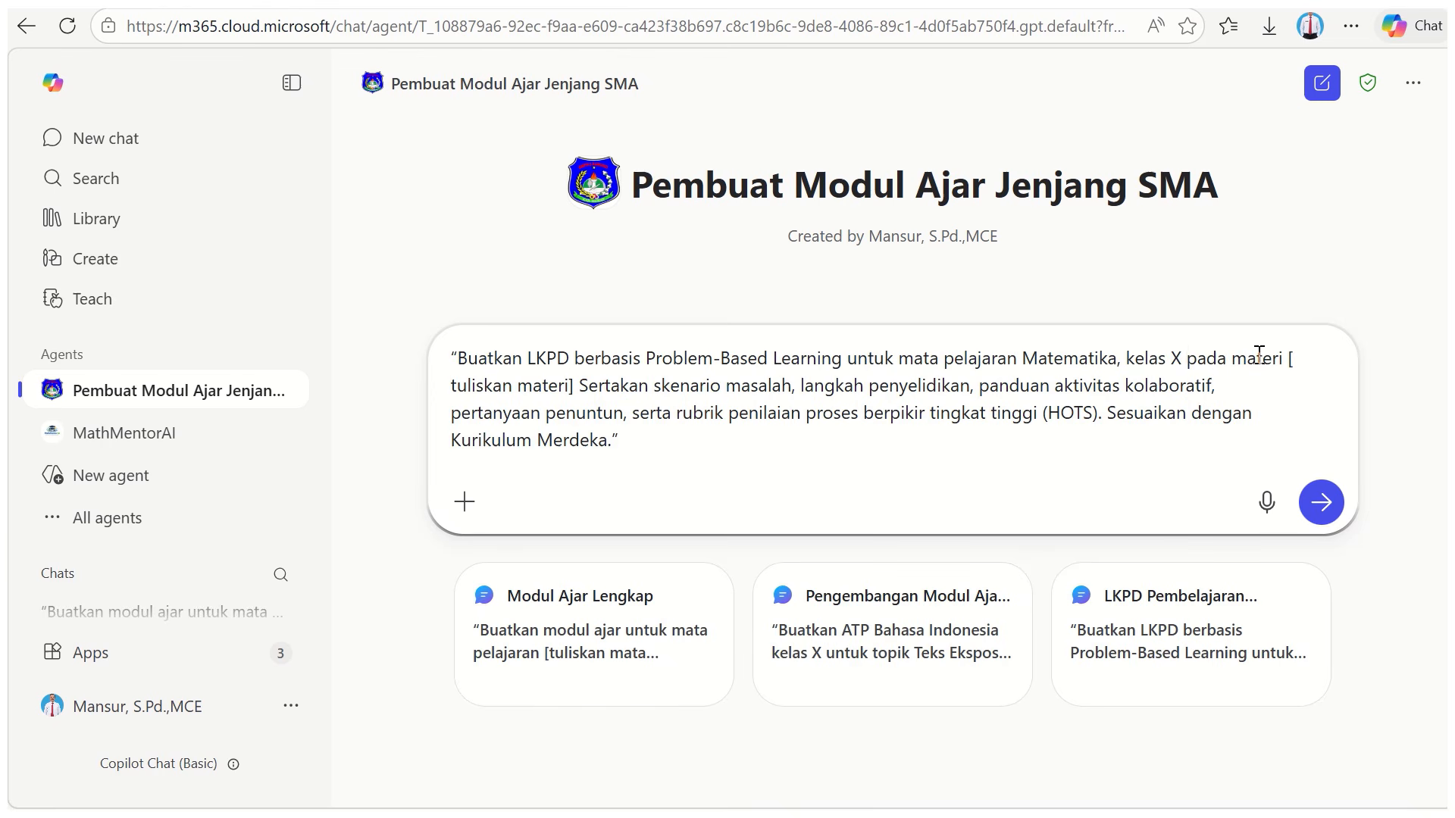
drag(1287, 358, 576, 391)
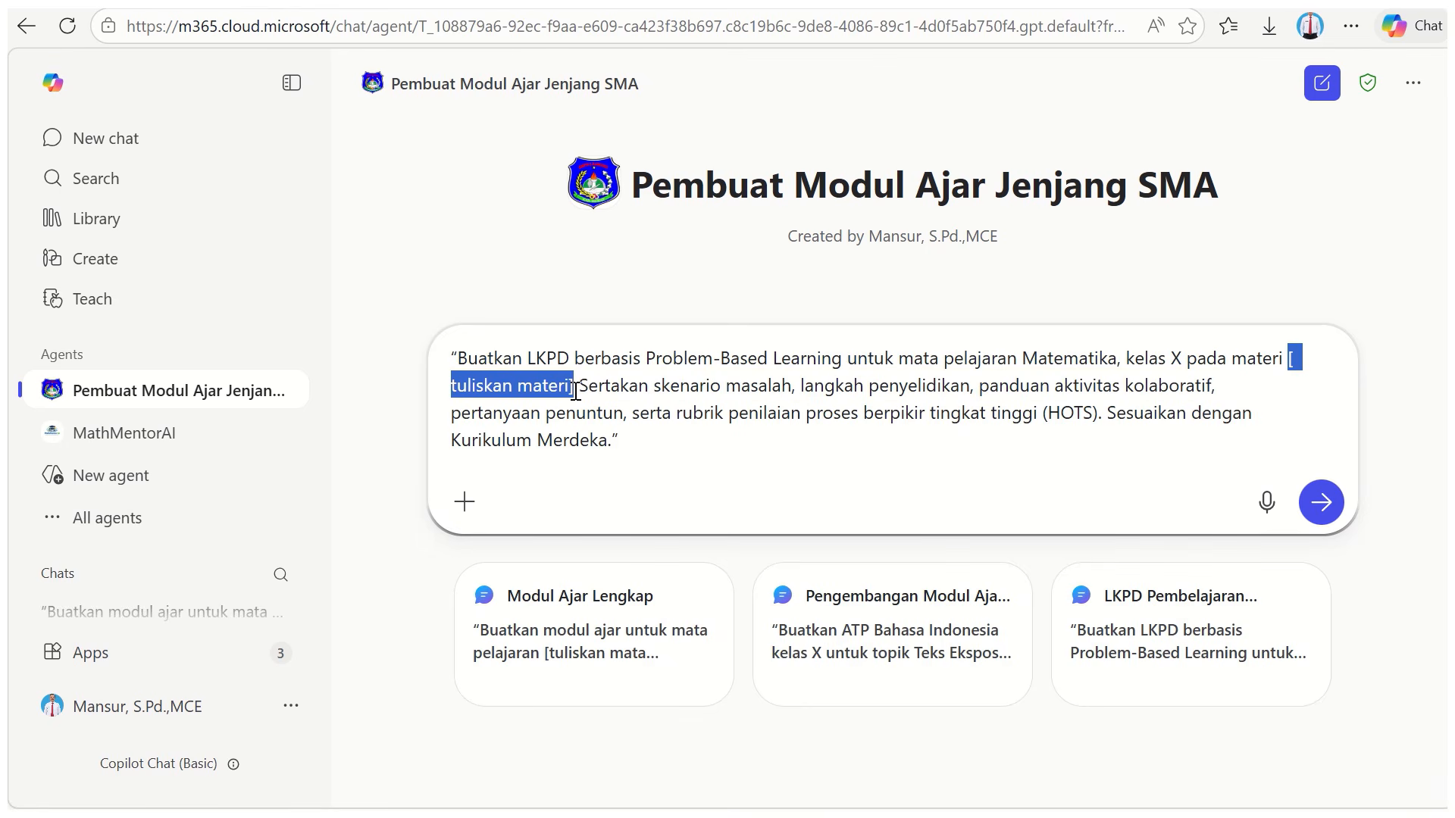
text(Matriks)
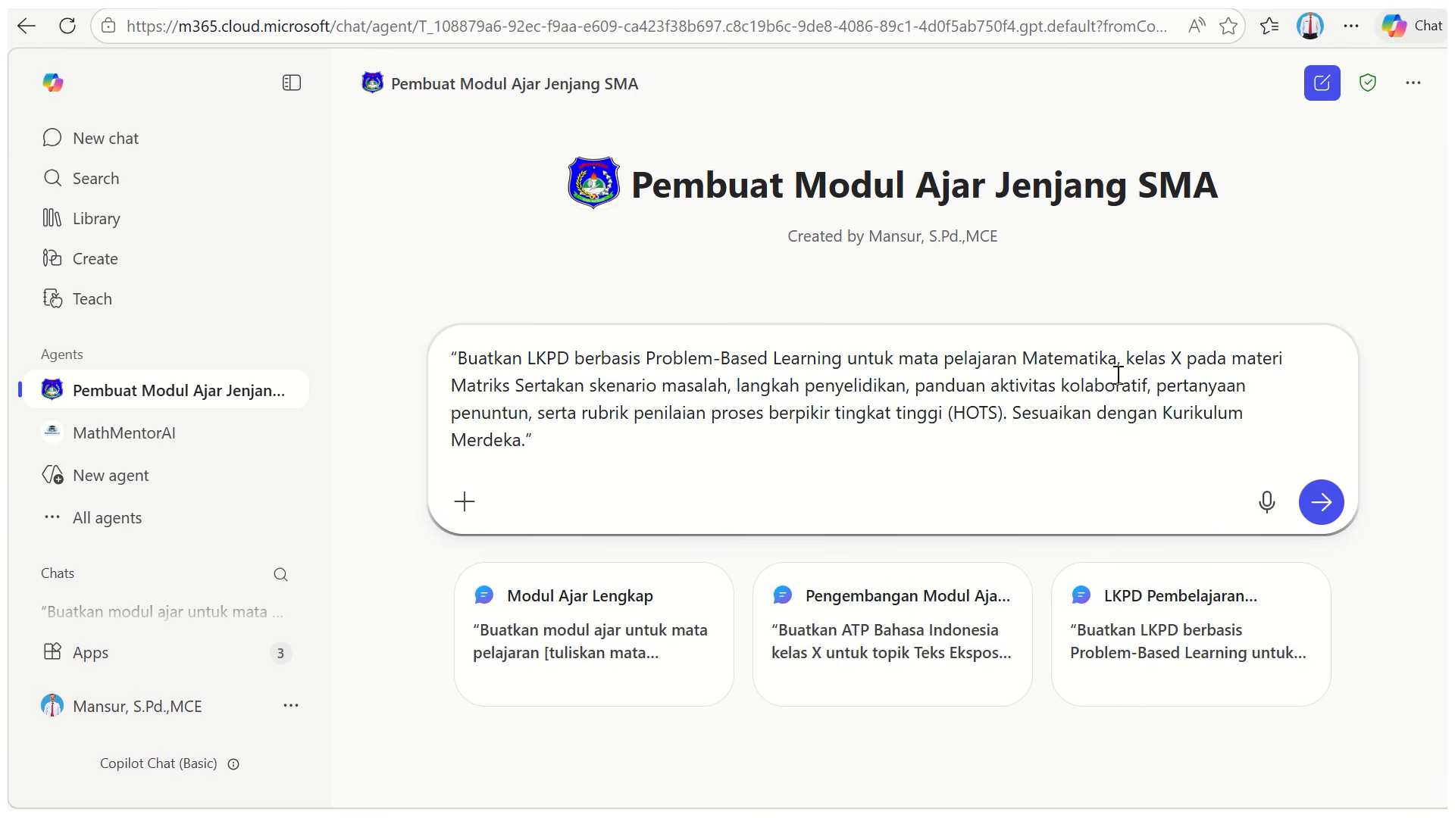
click(1322, 502)
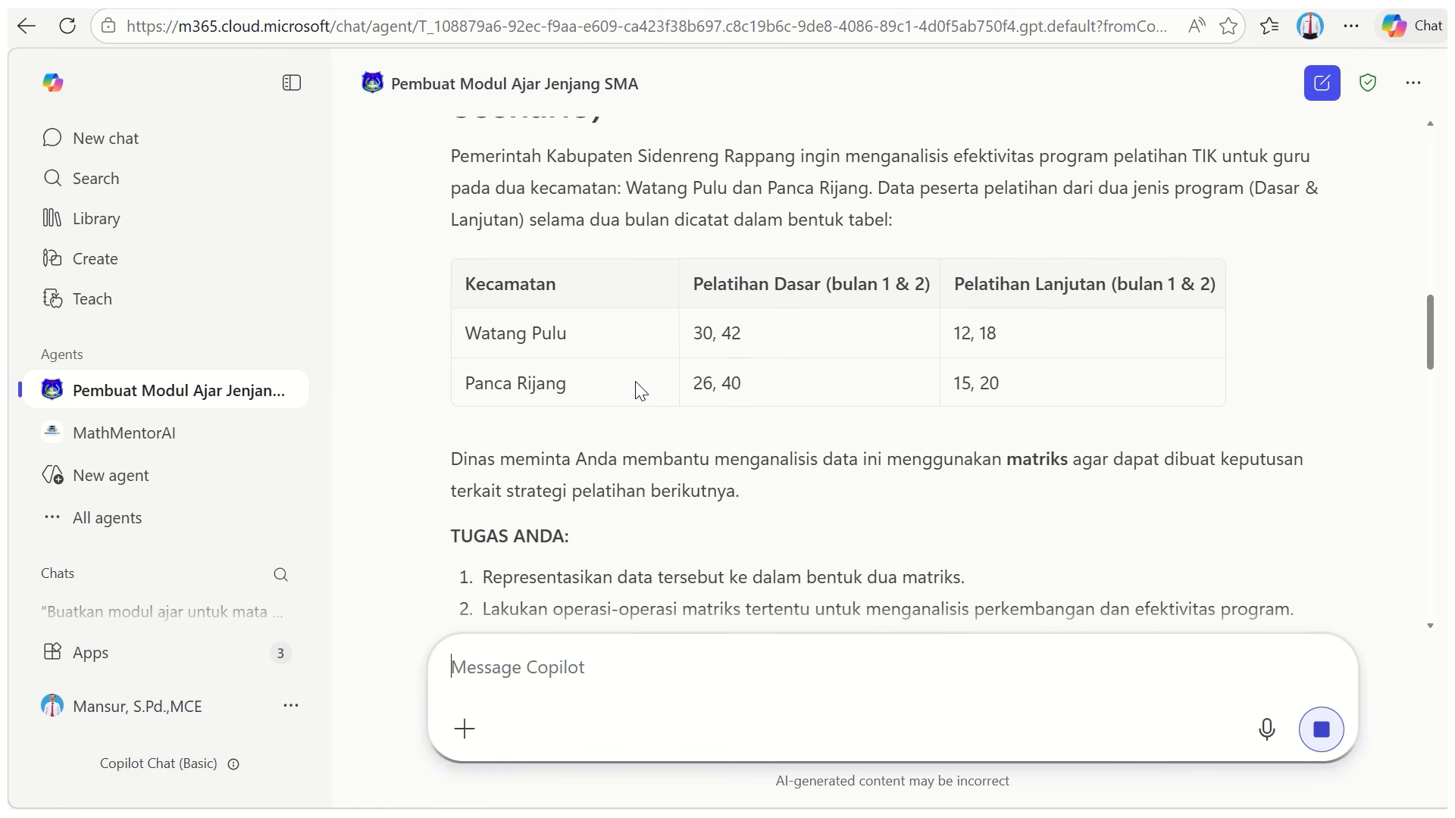
Send the suggested follow-up "Buatkan versi file Word LKPD ini" at the end of the generated LKPD
scroll(637, 382, down, 10)
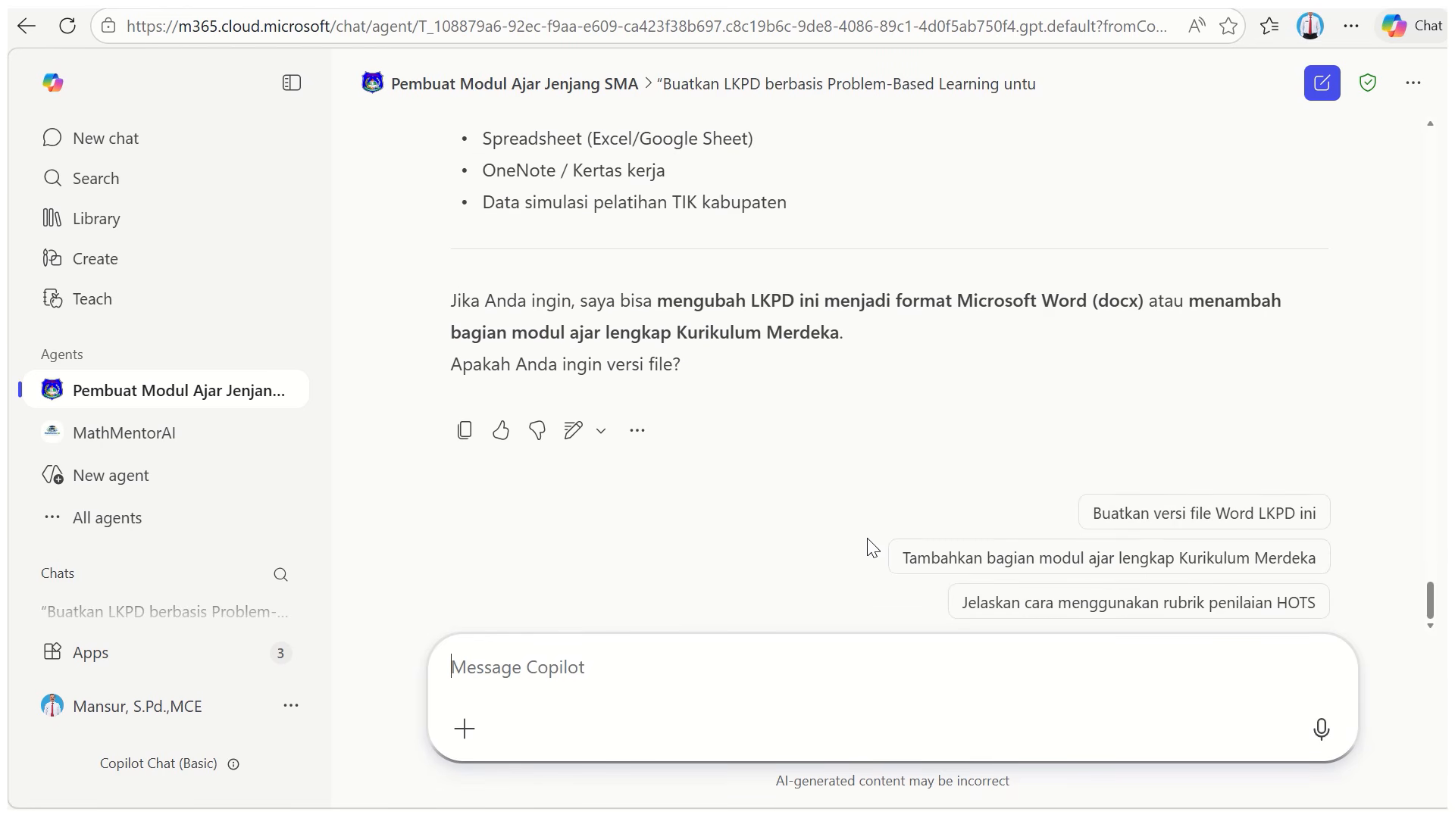
click(1216, 513)
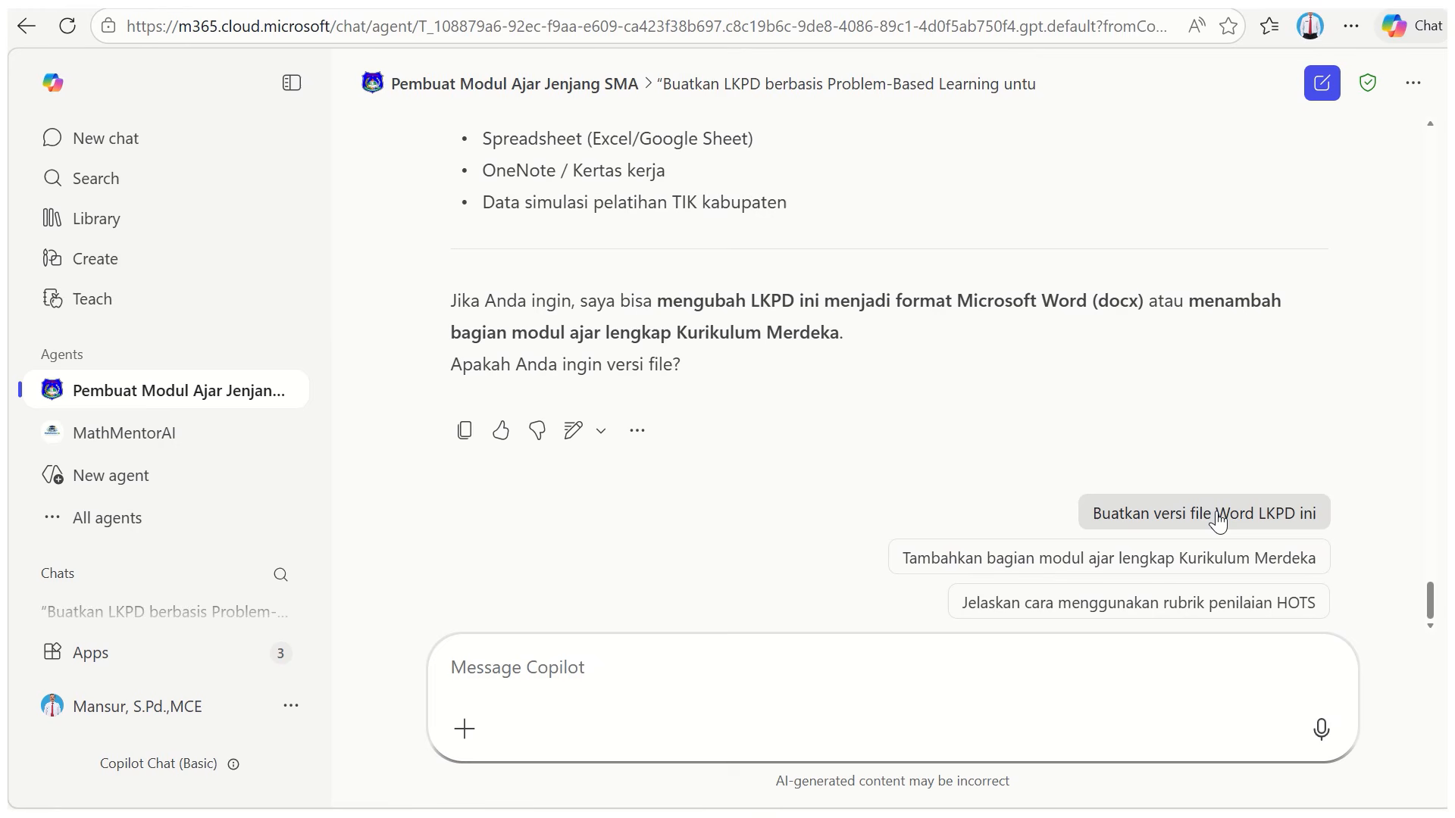
click(1216, 516)
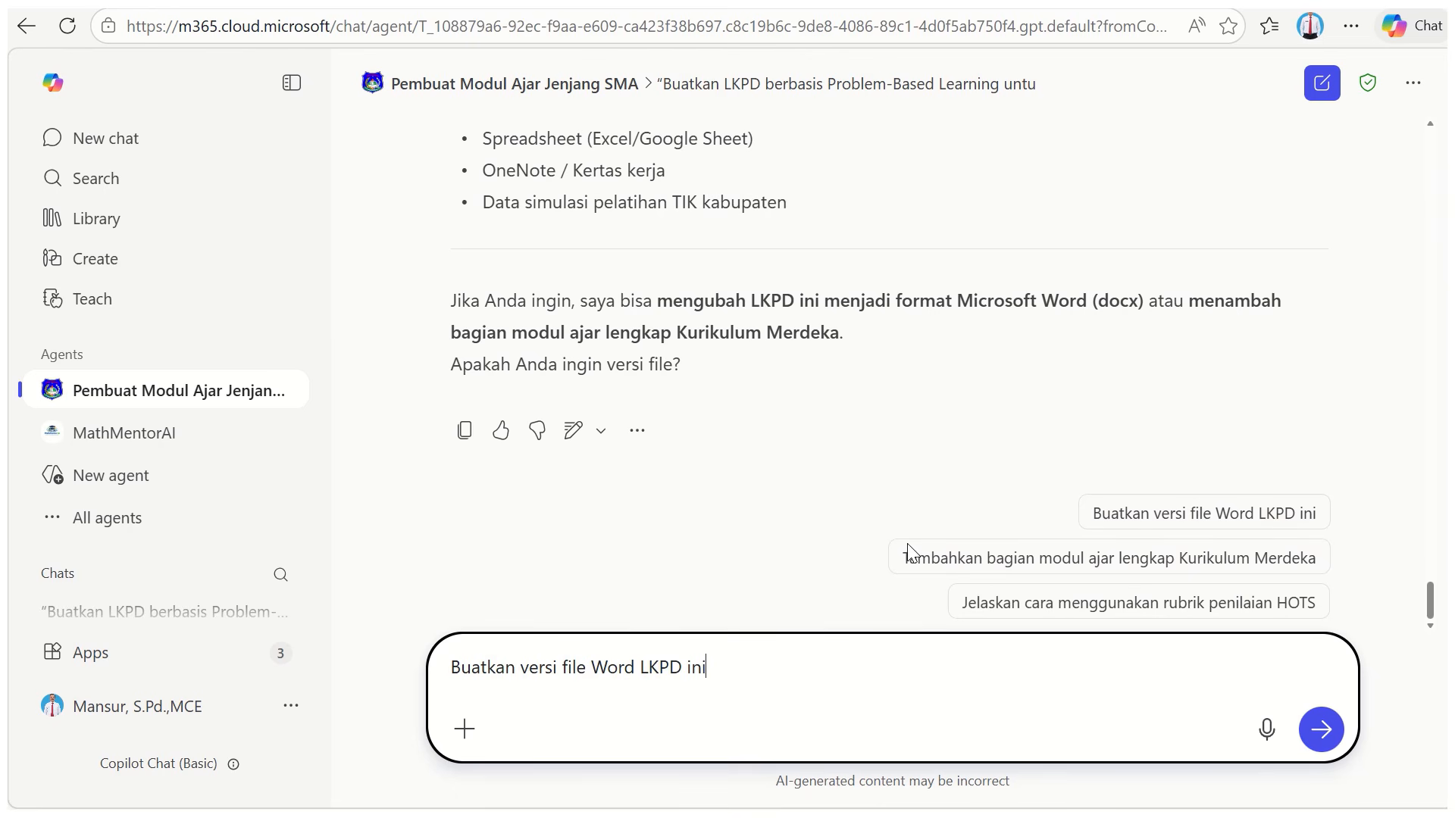
click(1327, 743)
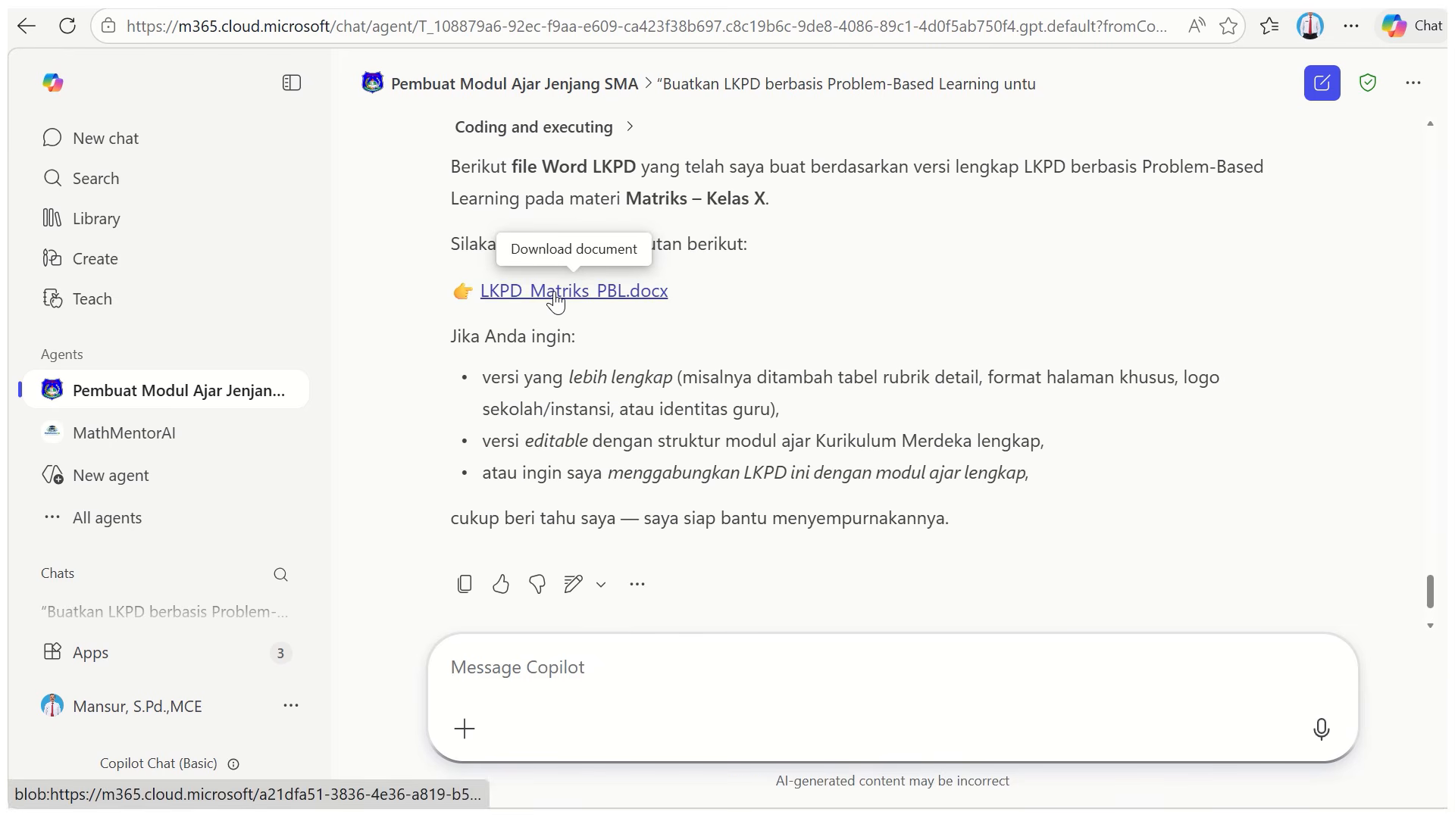
Download LKPD_Matriks_PBL.docx from the reply and open it in Word with editing enabled
click(560, 294)
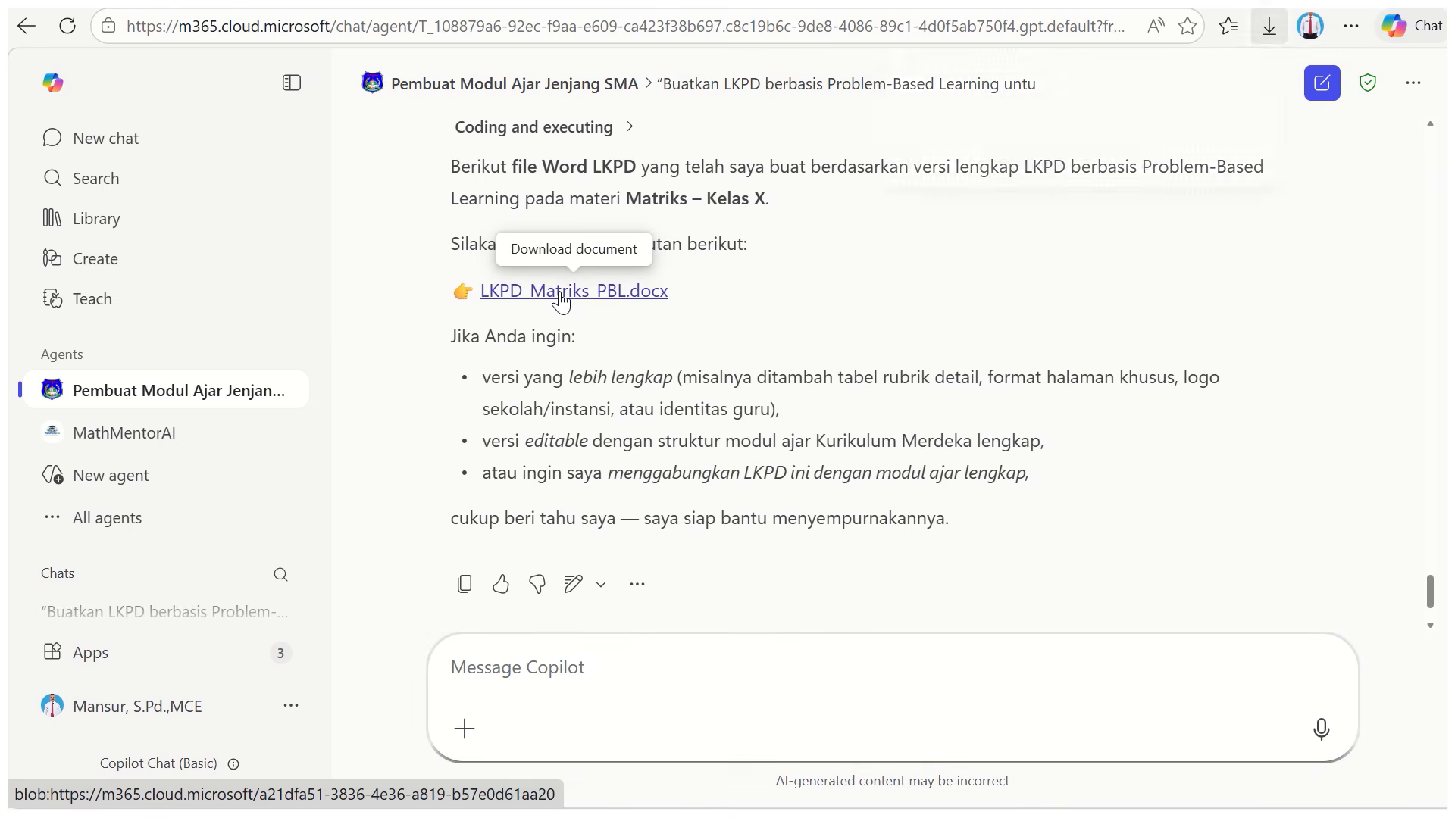
click(953, 146)
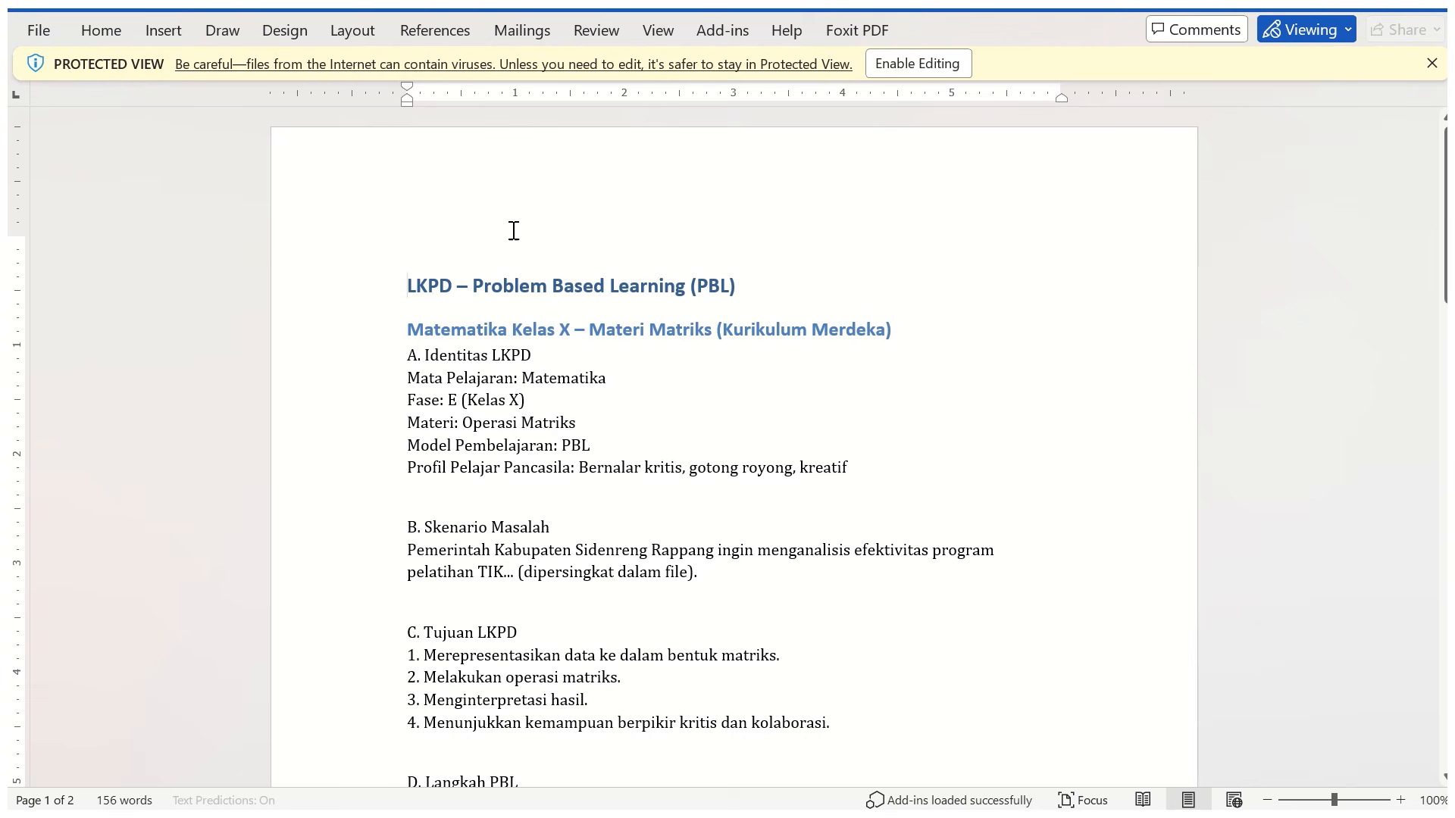
click(908, 67)
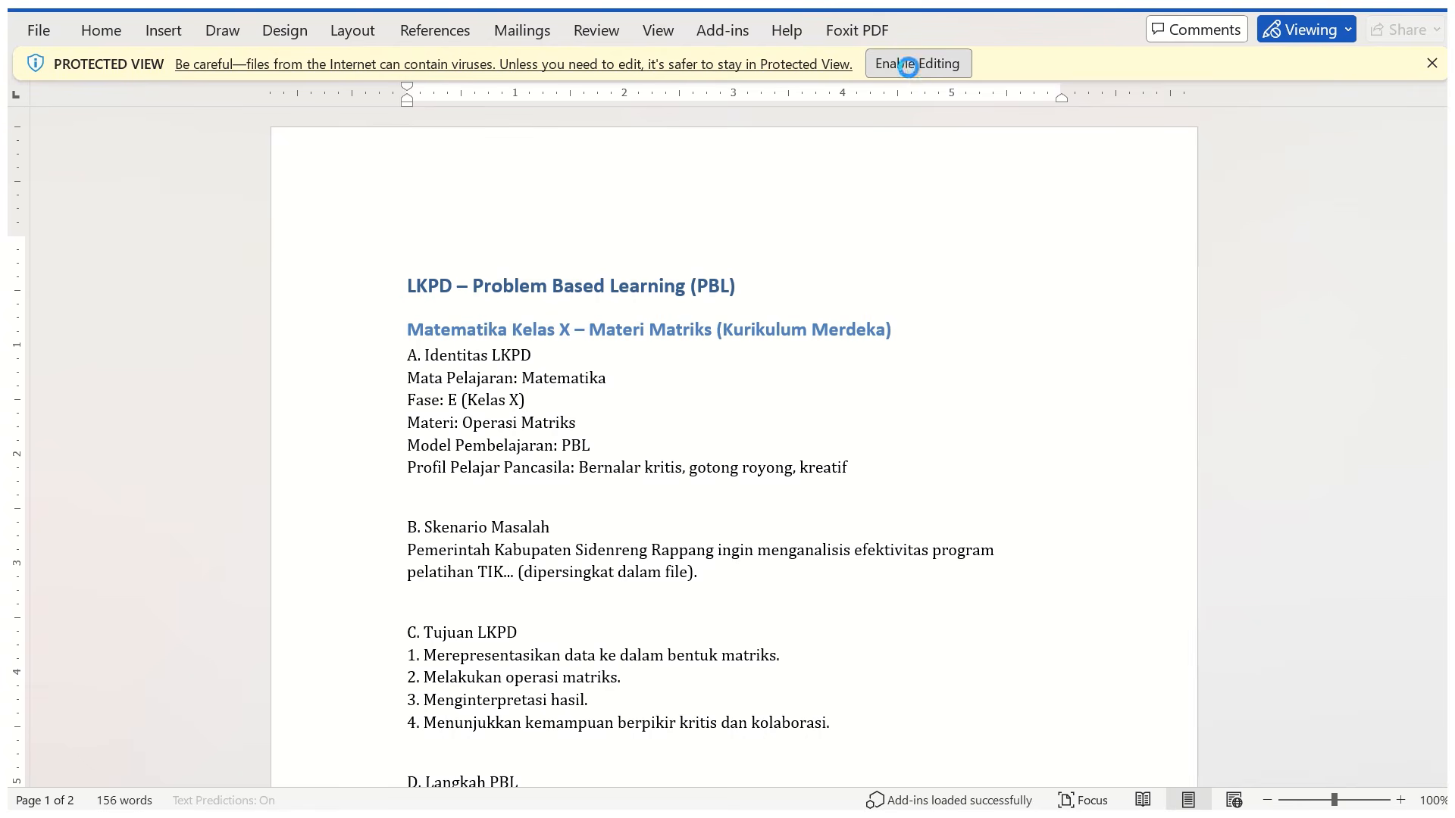
Read through the LKPD document, from the problem scenario and objectives to the HOTS rubric and learning sources
scroll(754, 398, down, 5)
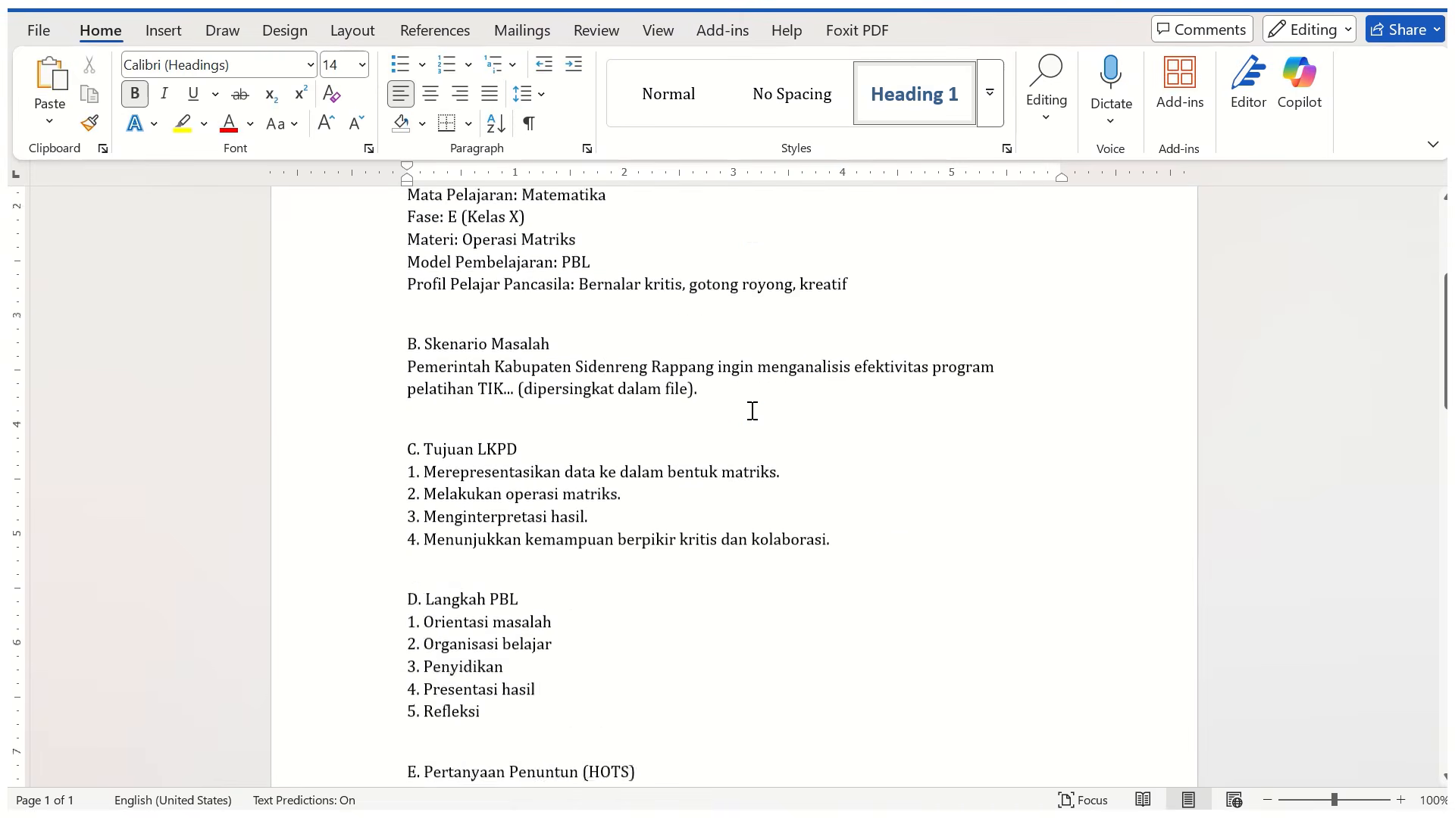
scroll(752, 411, down, 8)
scroll(753, 410, down, 6)
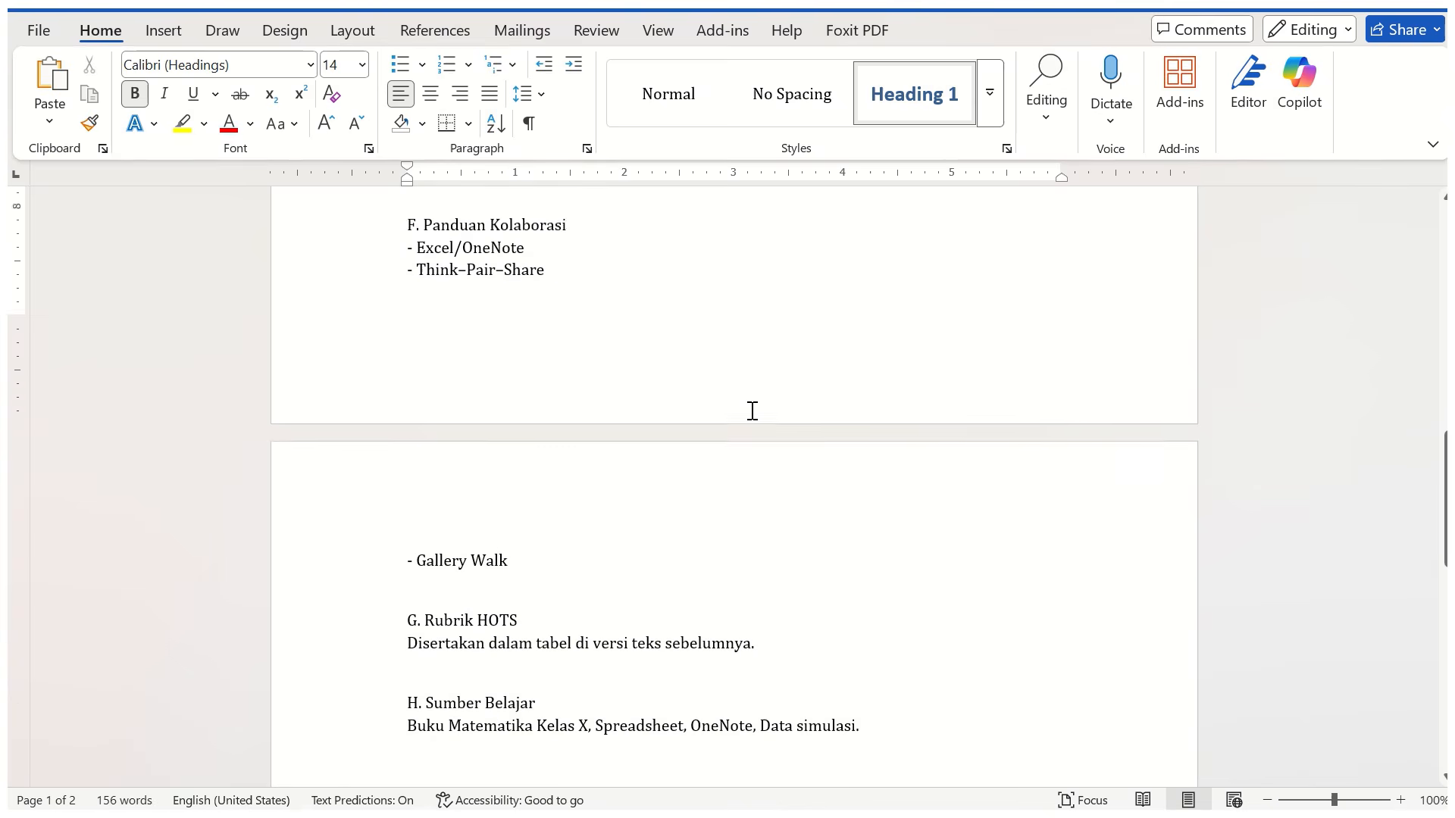
scroll(753, 410, down, 12)
scroll(753, 410, up, 7)
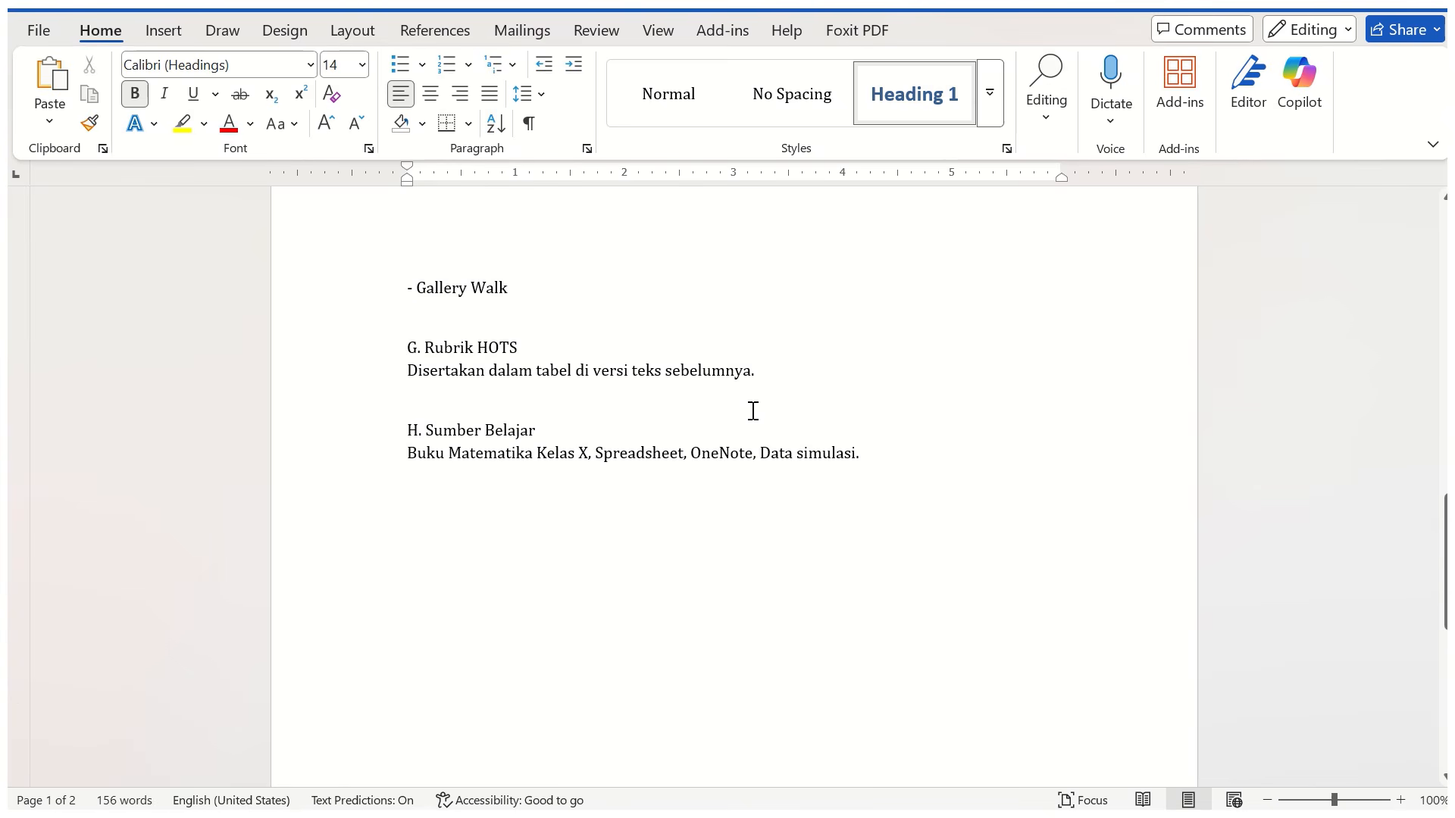
scroll(753, 411, down, 6)
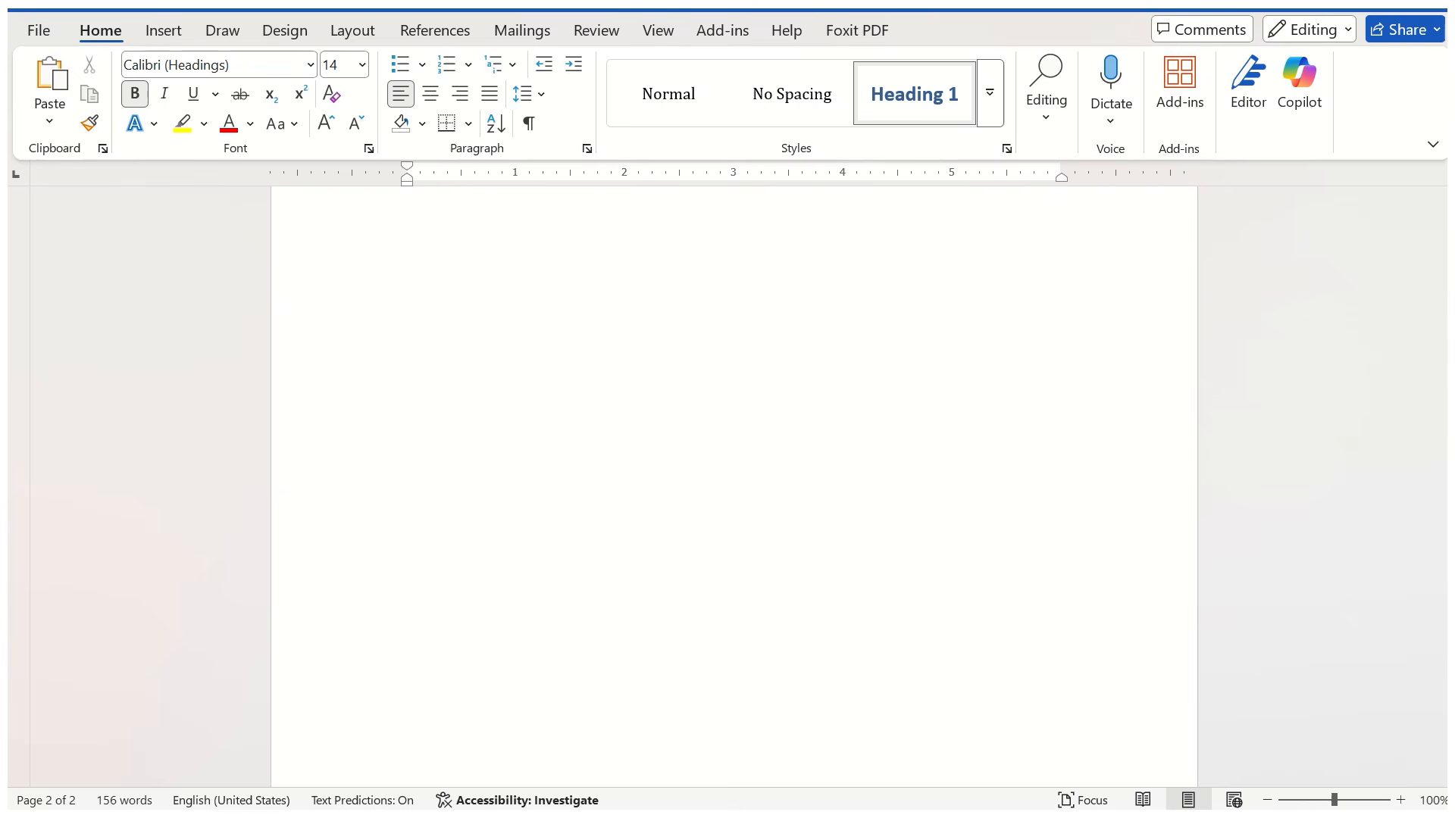
Switch back to the agent chat in the browser and send the suggested follow-up "Gabungkan LKPD dengan modul ajar lengkap"
mouse_move(990, 816)
click(969, 730)
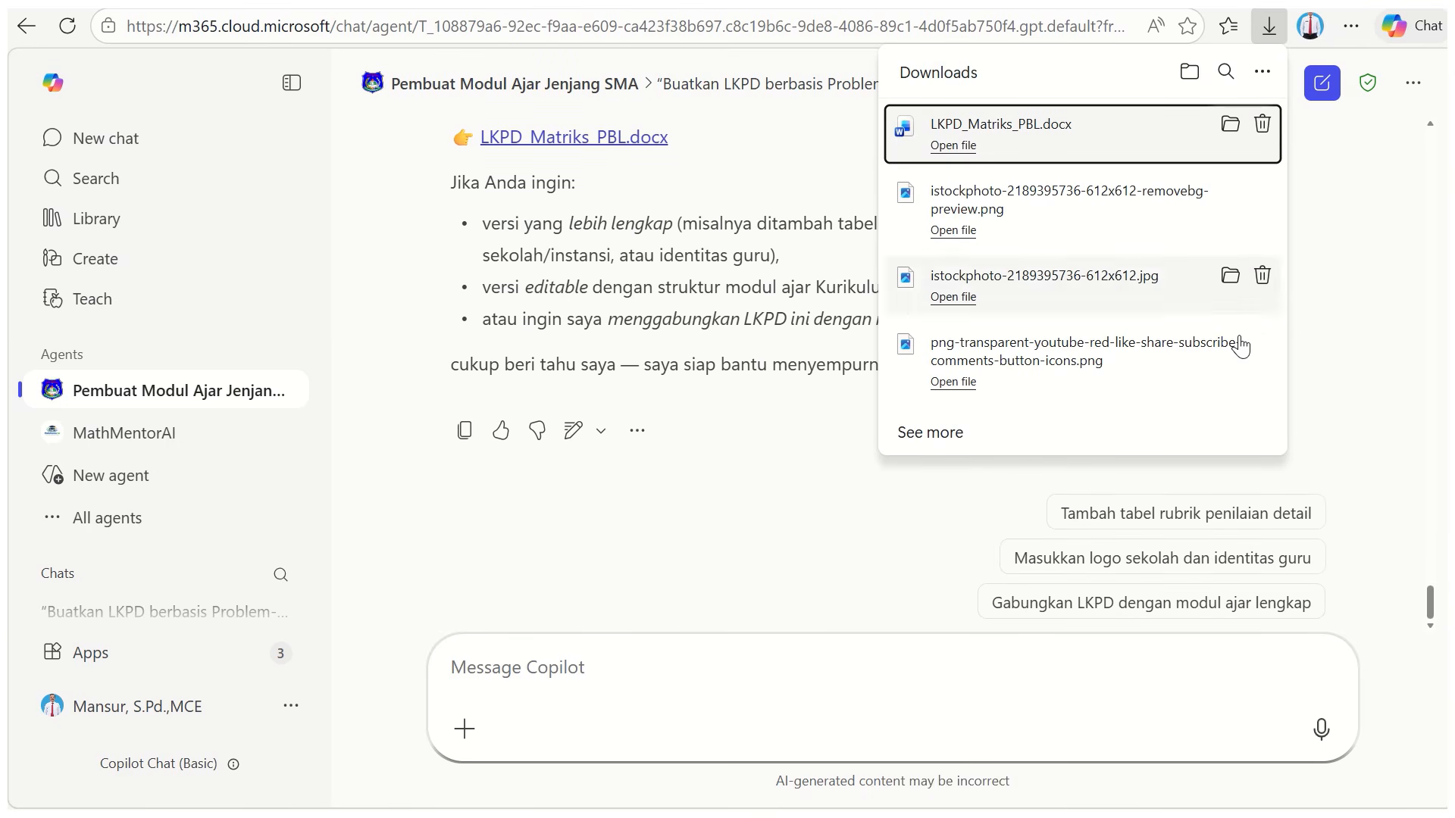
click(760, 490)
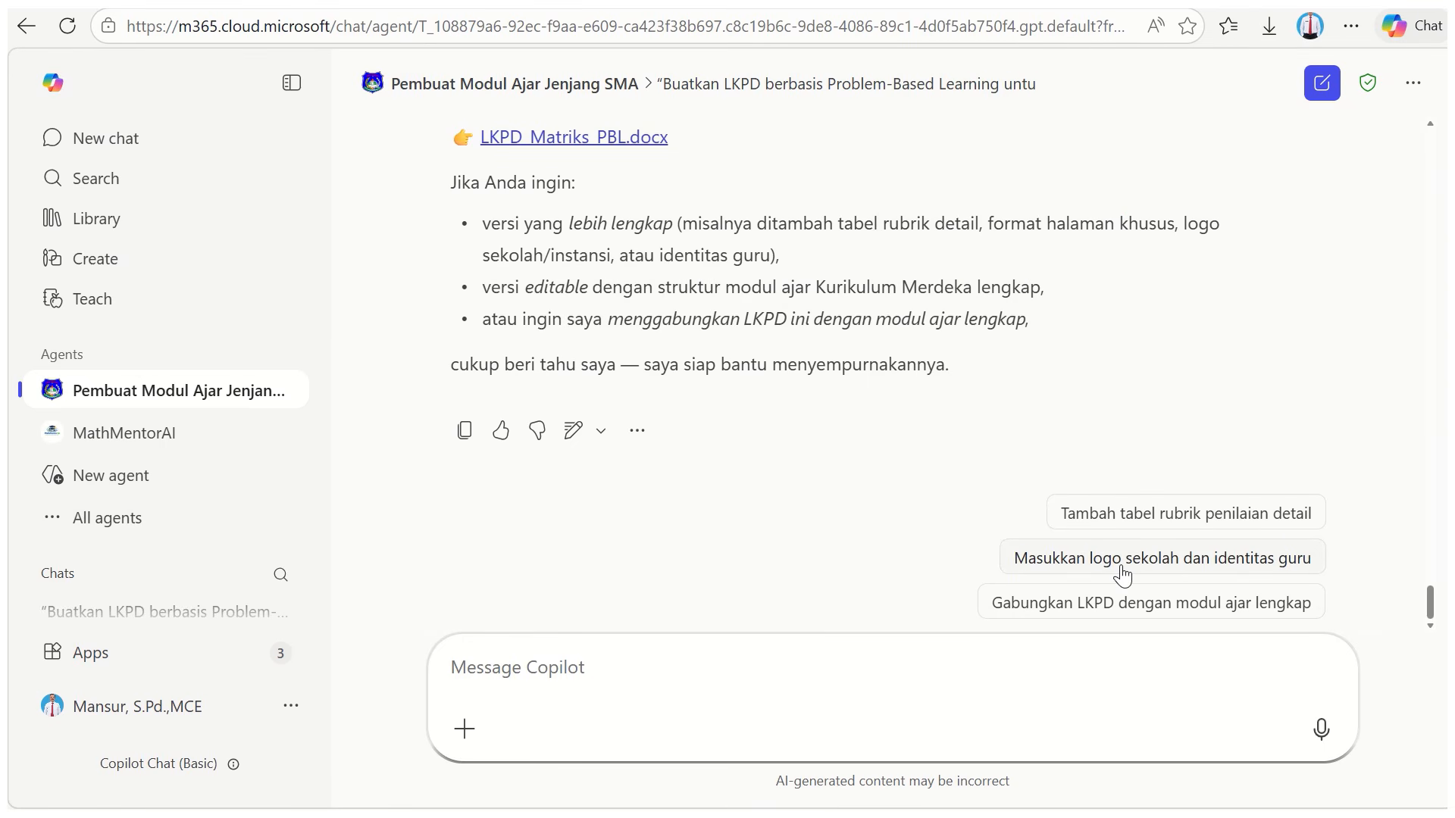
click(1178, 609)
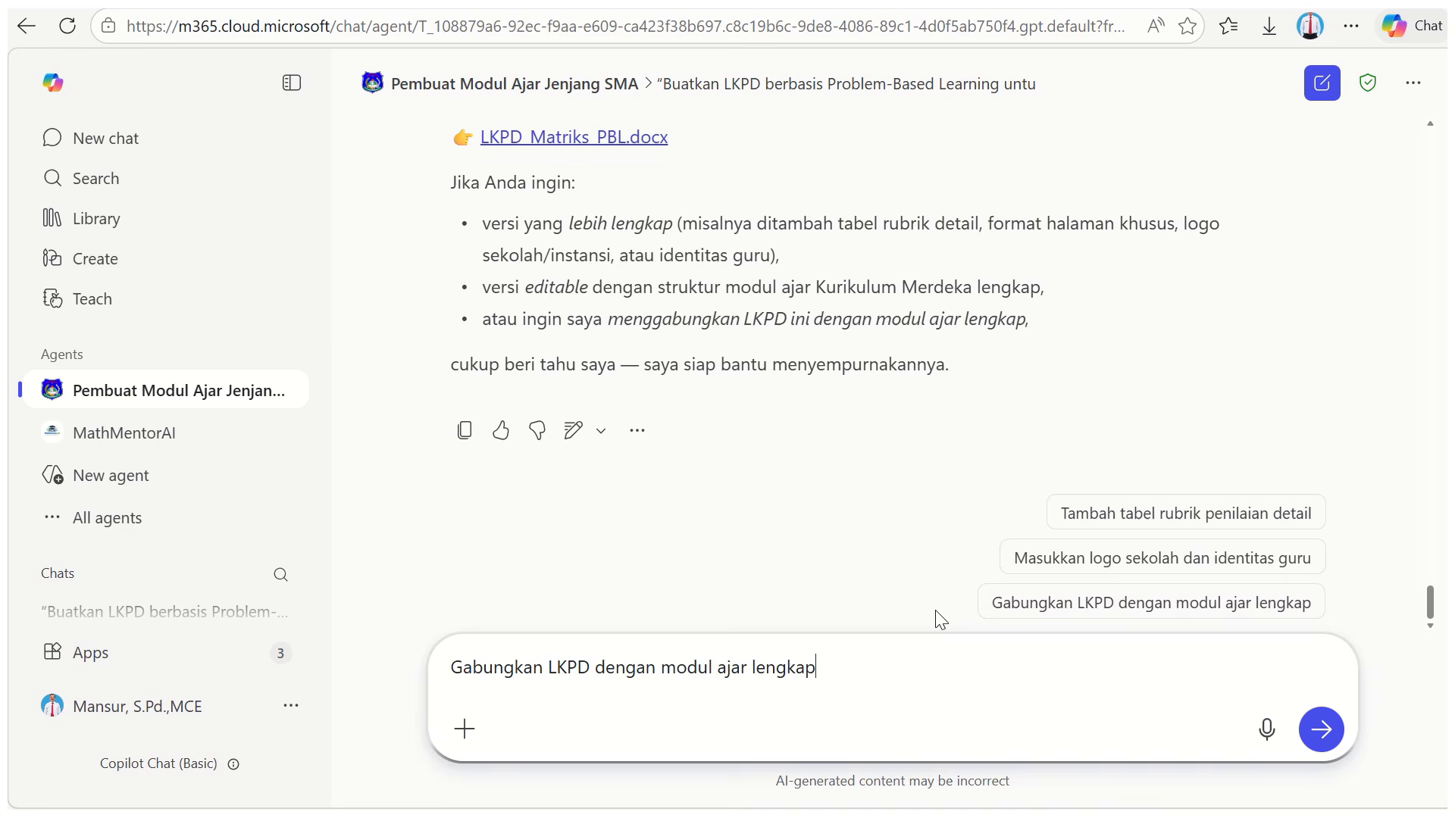
click(1330, 744)
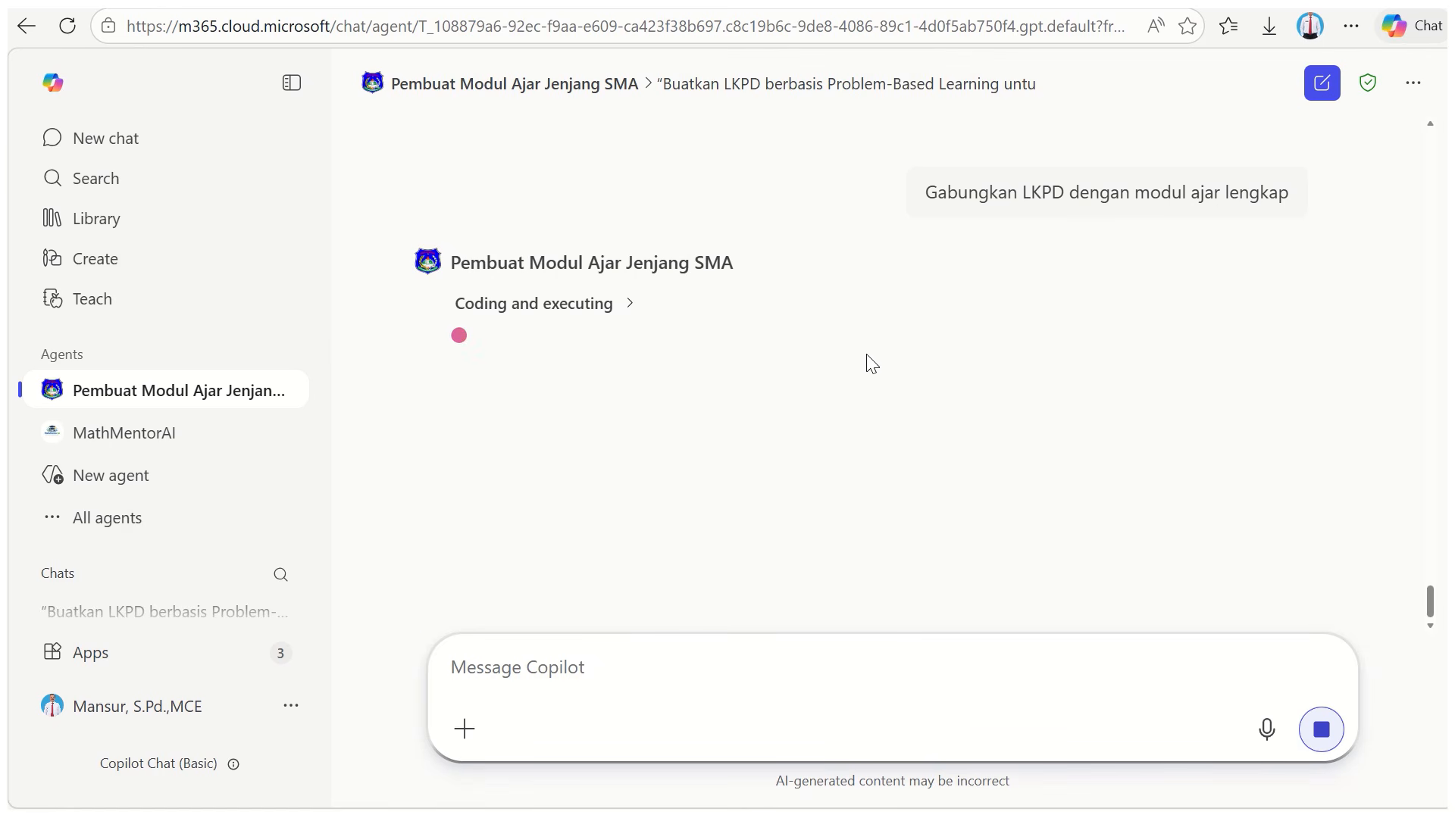
Review the earlier chat, from the LKPD's rubric and collaboration guide back to the original prompt, and return to the newest reply
scroll(871, 364, up, 2)
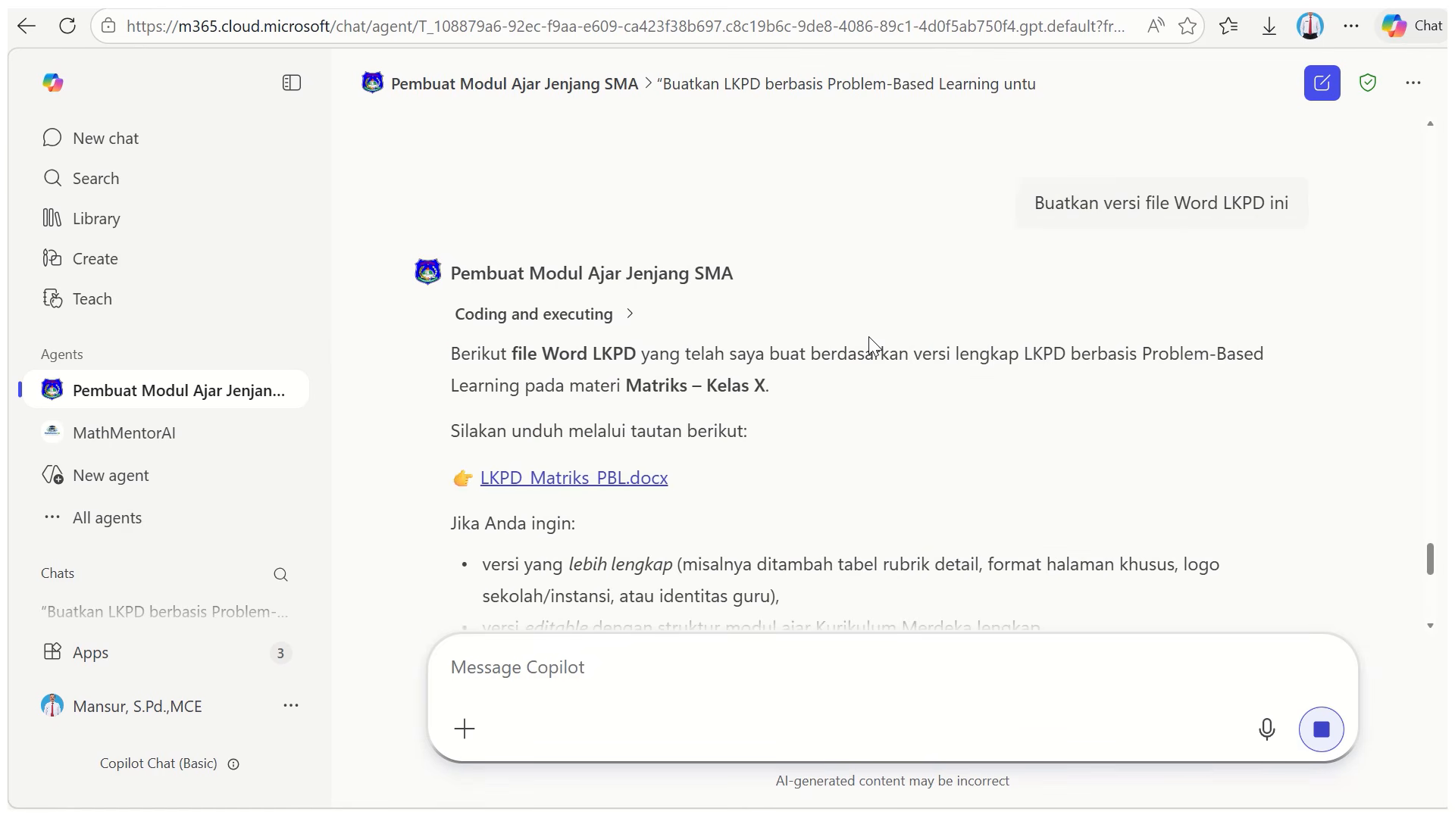
scroll(875, 338, up, 10)
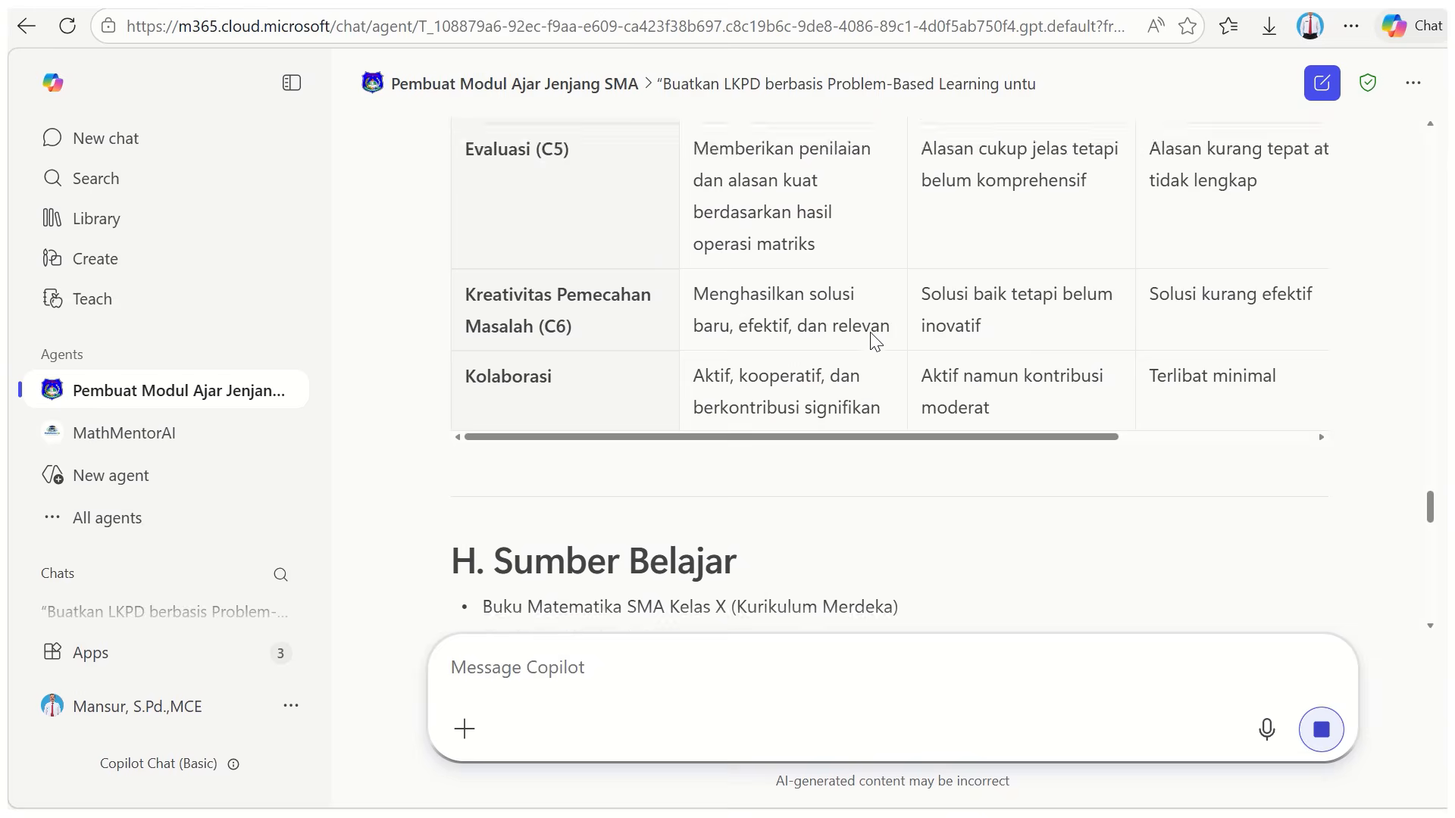
scroll(871, 333, up, 10)
scroll(869, 334, down, 10)
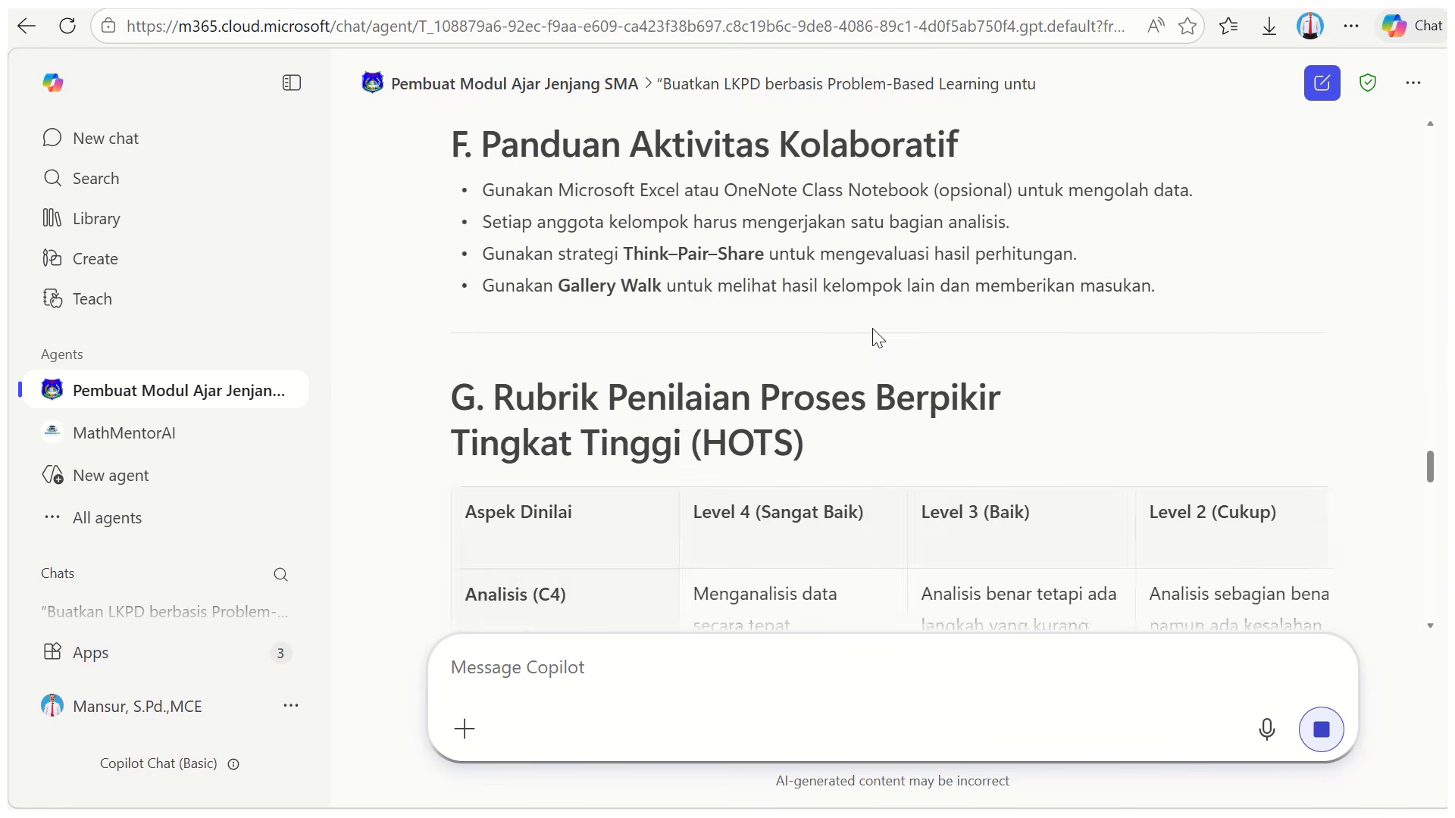
scroll(871, 337, up, 11)
drag(1430, 425, 1431, 140)
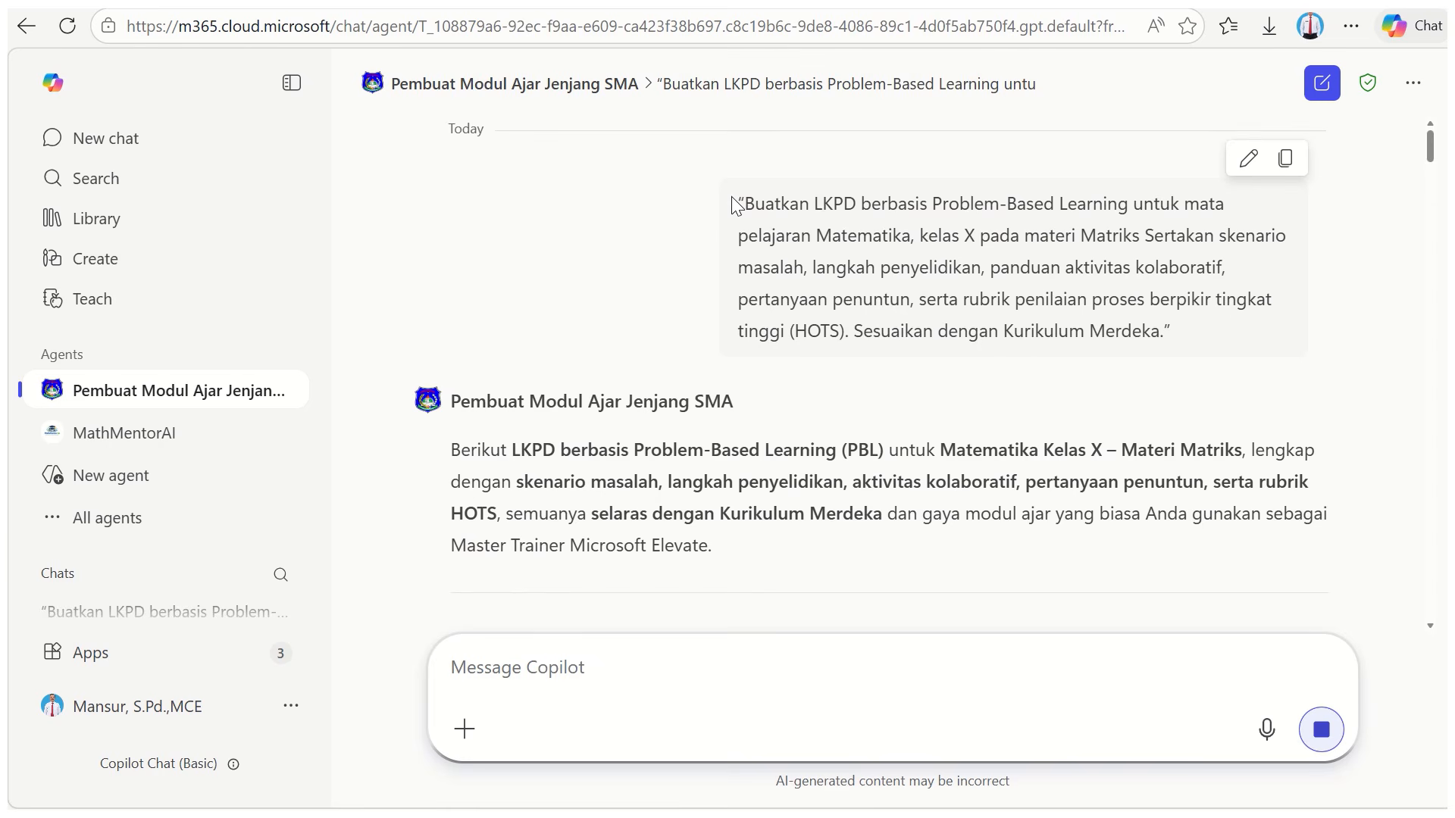
drag(732, 199, 1178, 332)
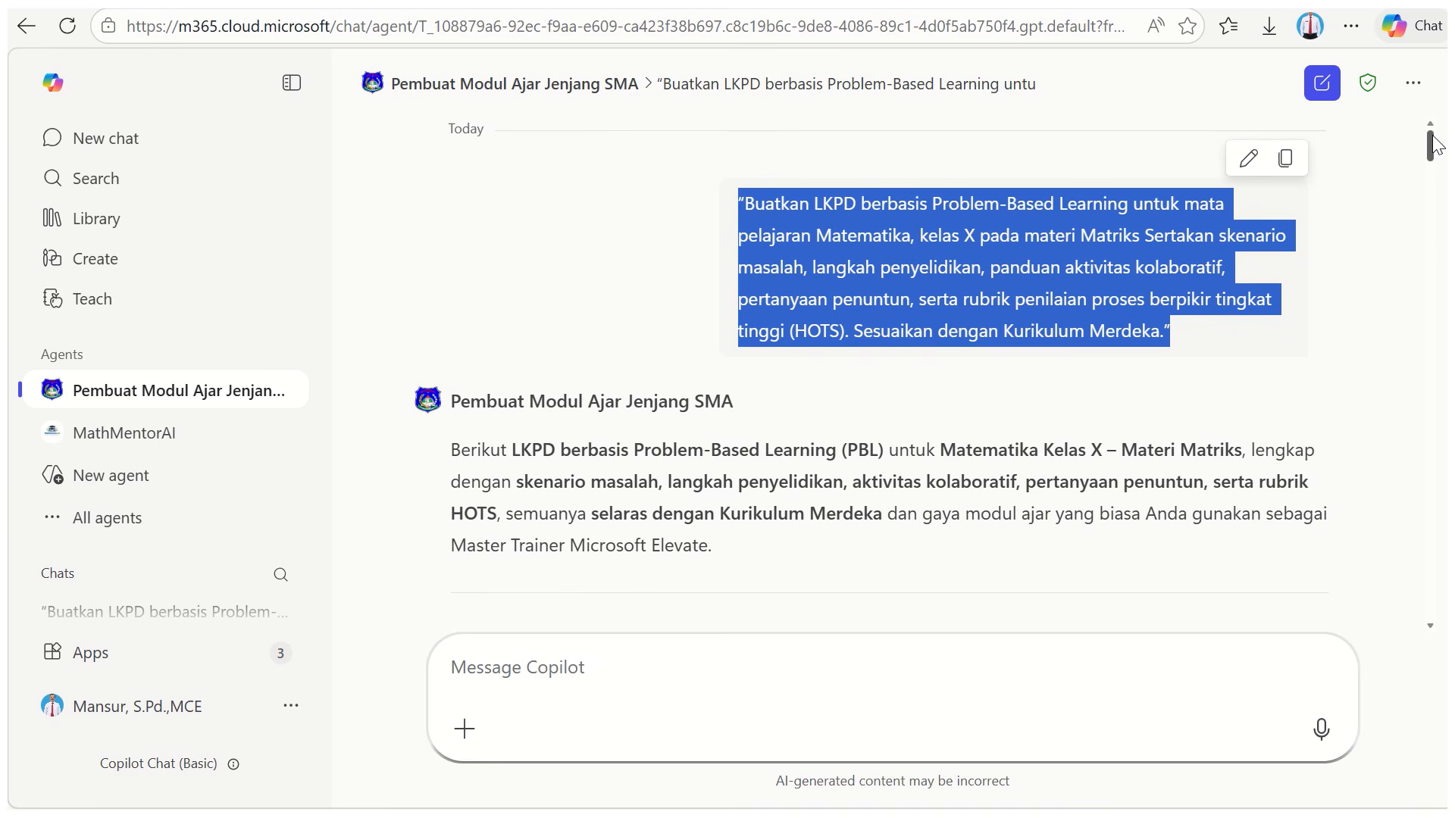
drag(1429, 151, 1433, 620)
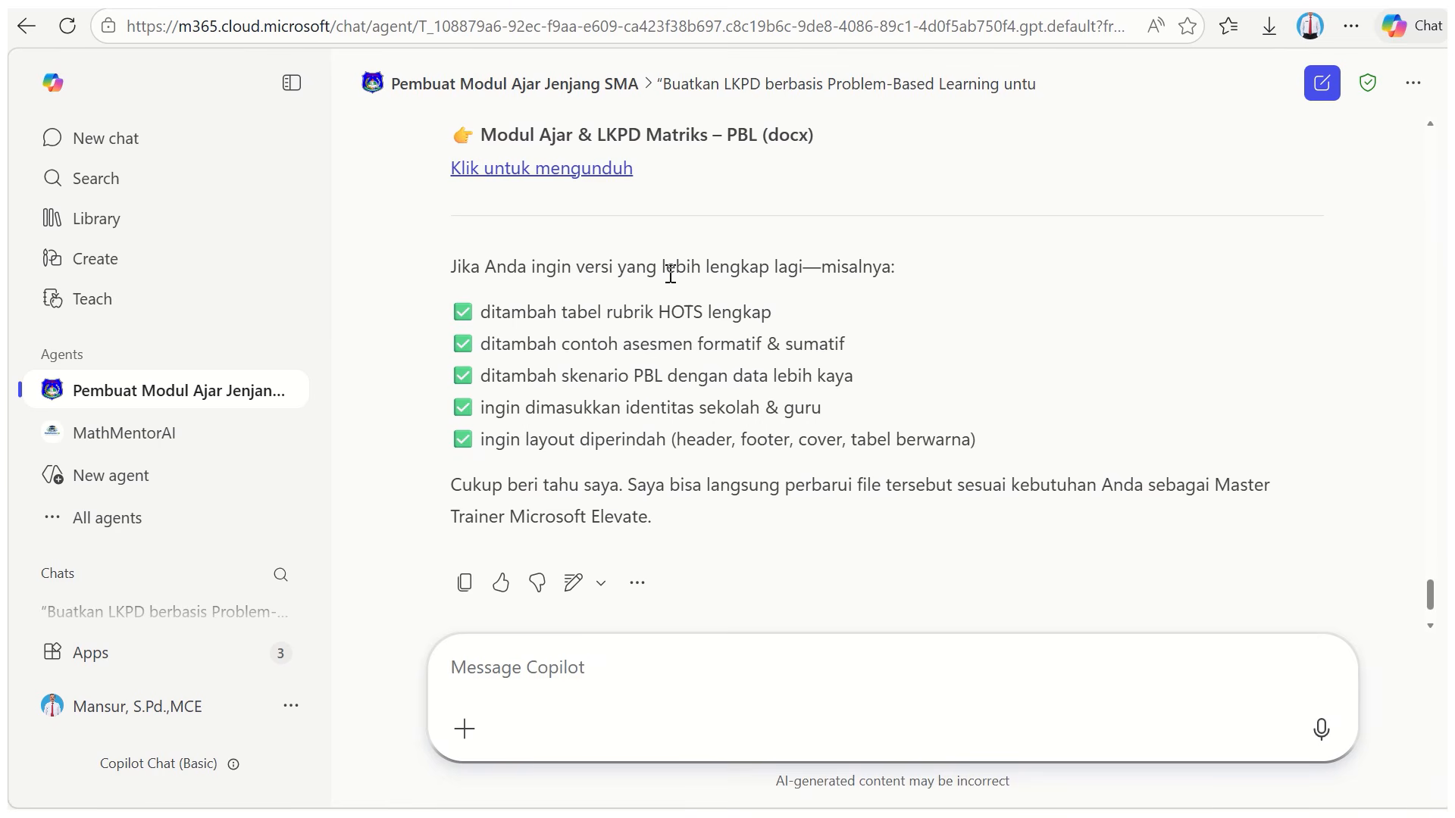
Download Modul_Ajar_dan_LKPD_Matriks_PBL.docx from the reply and open it in Word with editing enabled
scroll(665, 272, up, 2)
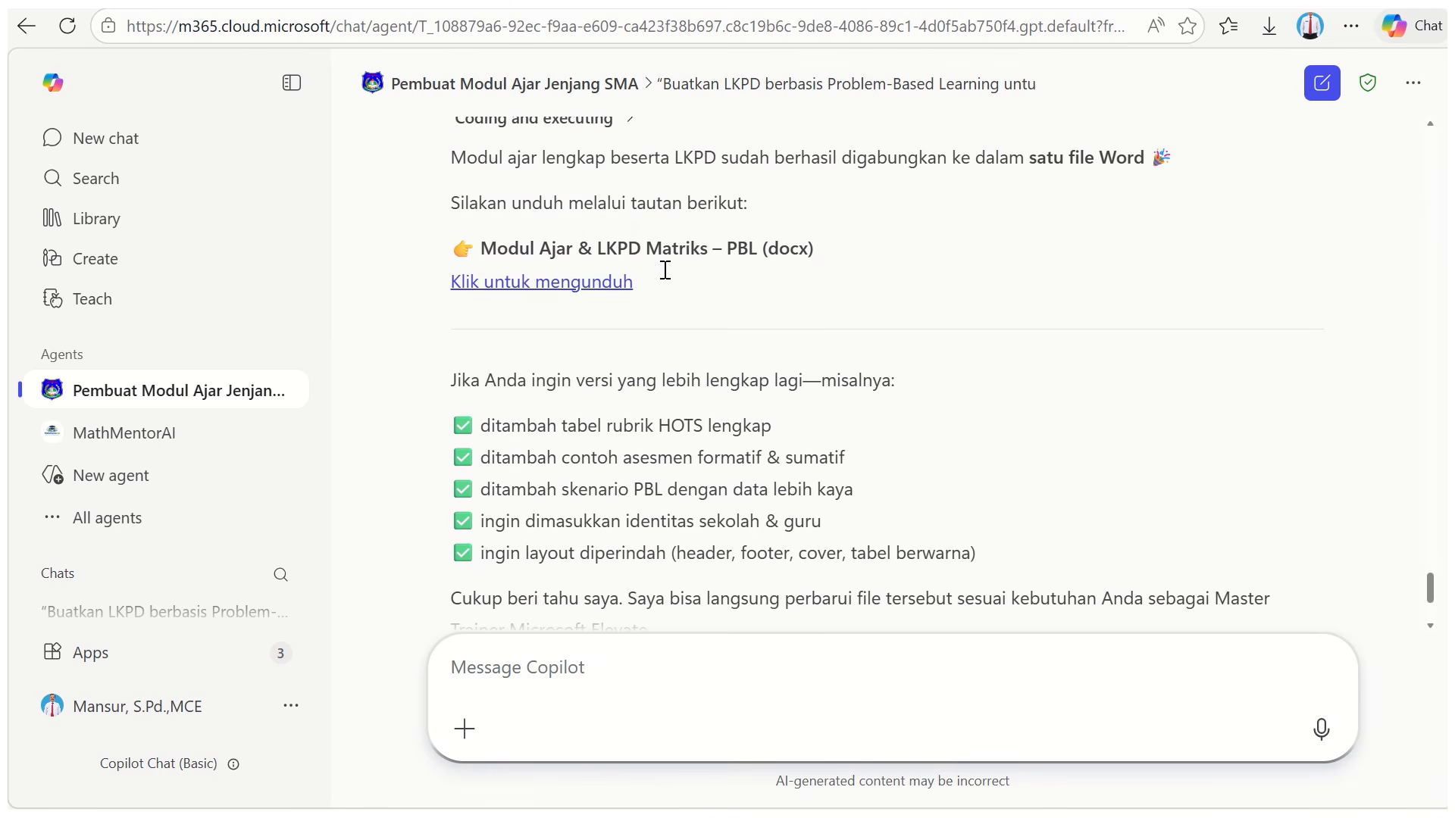
click(536, 284)
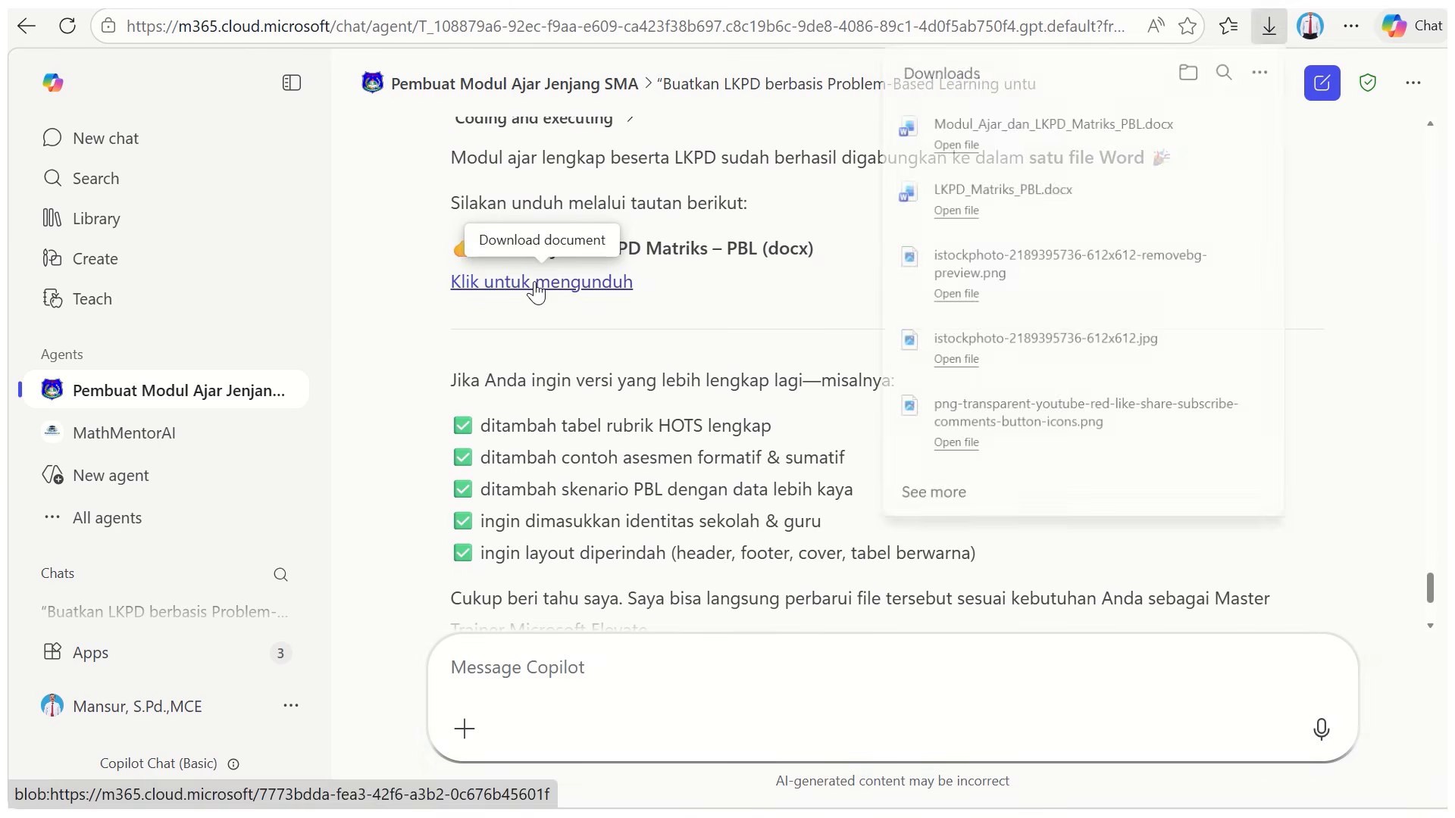
click(952, 146)
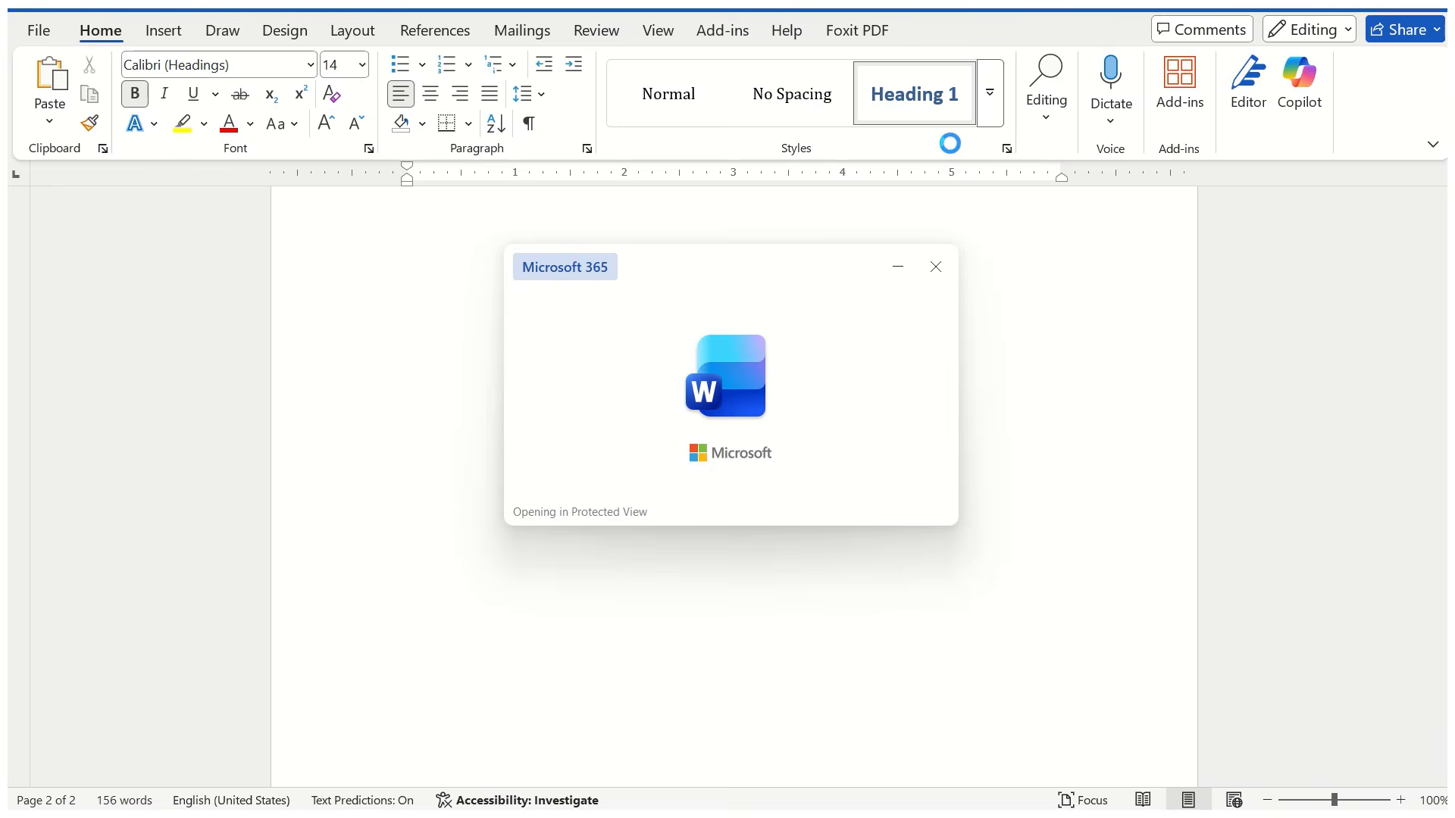
click(894, 61)
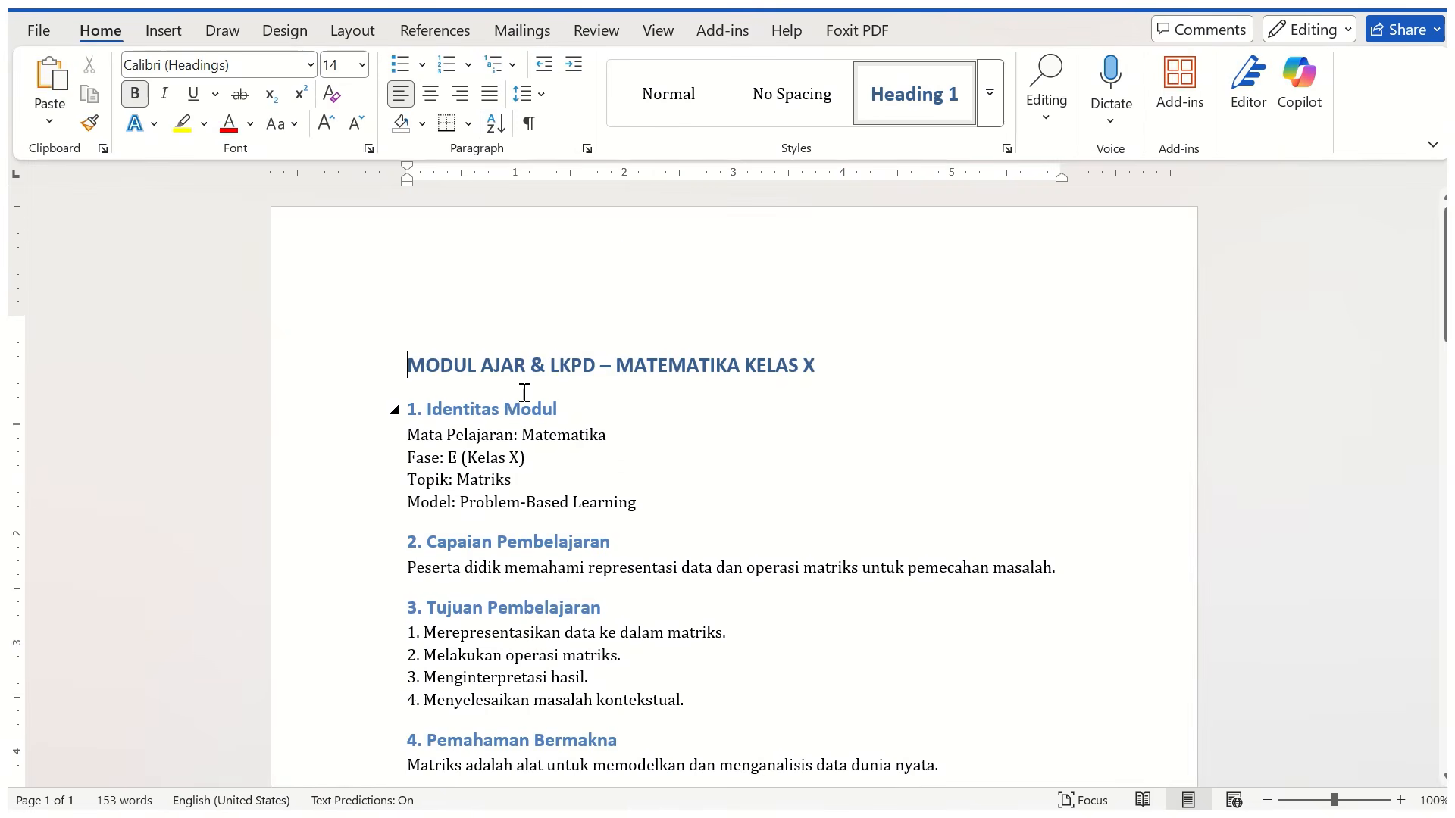
Read through the combined teaching module and LKPD document, from the module identity to the reflection and Problem Based Learning sections
scroll(577, 458, down, 10)
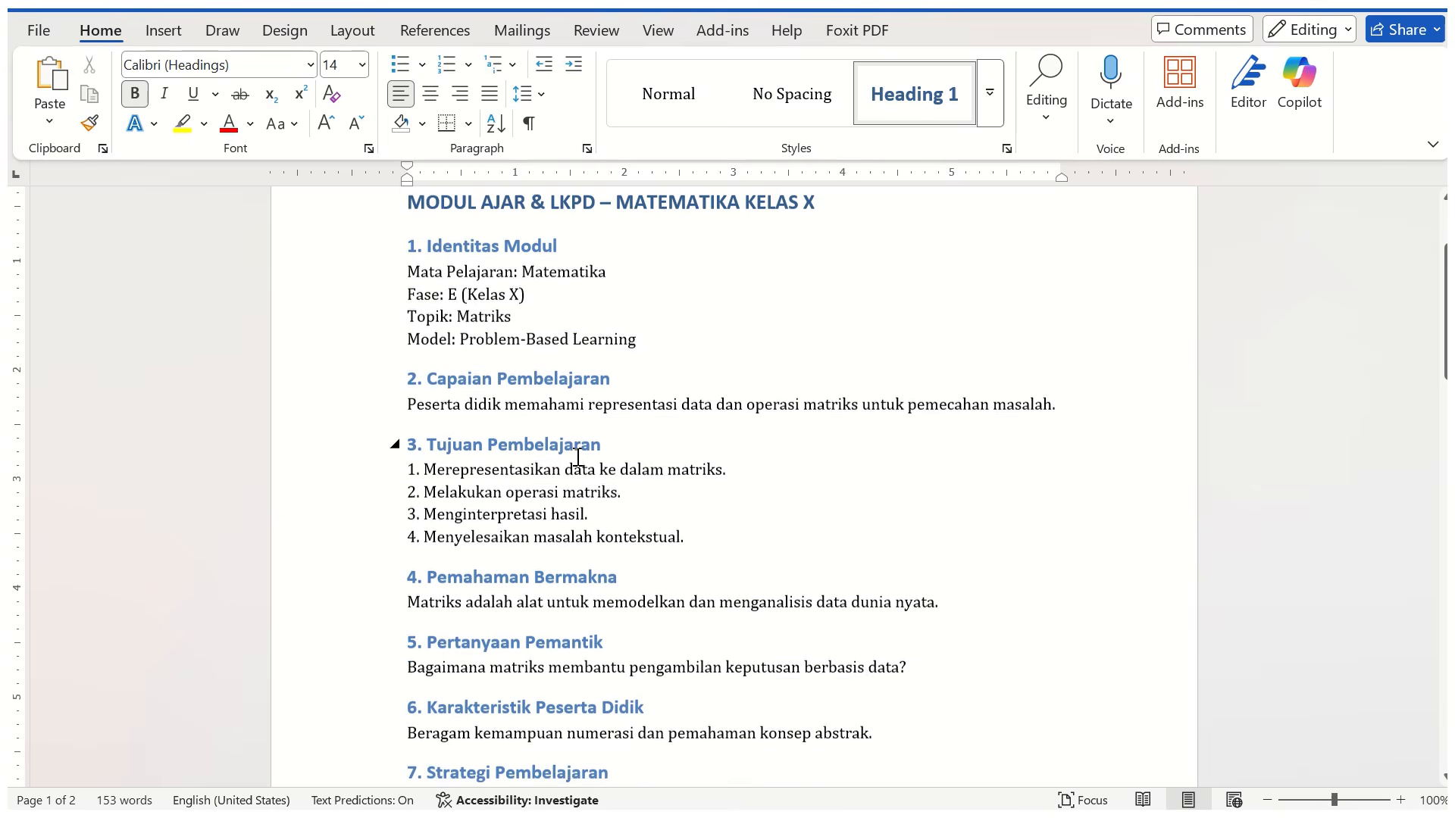
scroll(577, 457, down, 8)
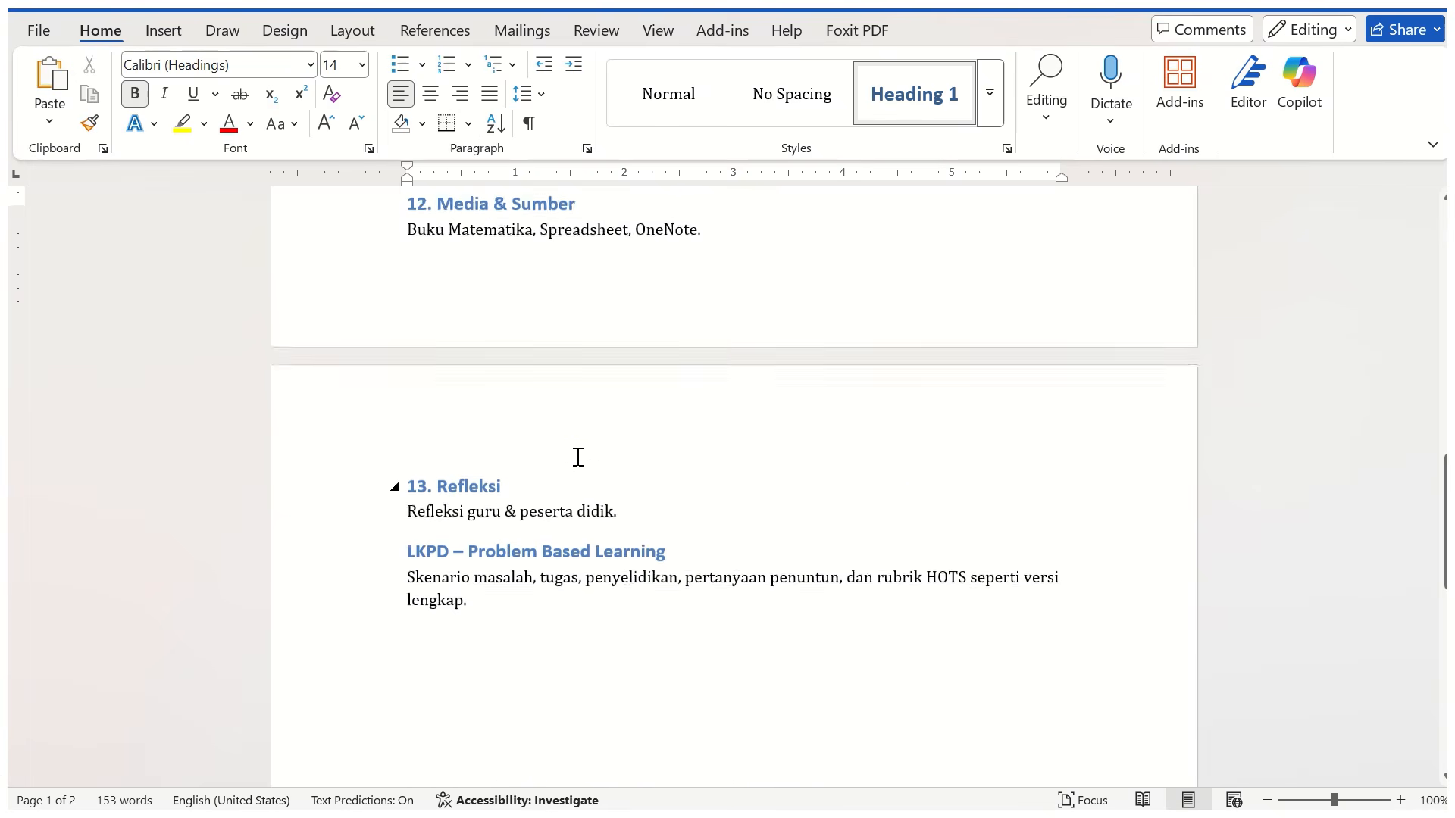
scroll(577, 457, up, 10)
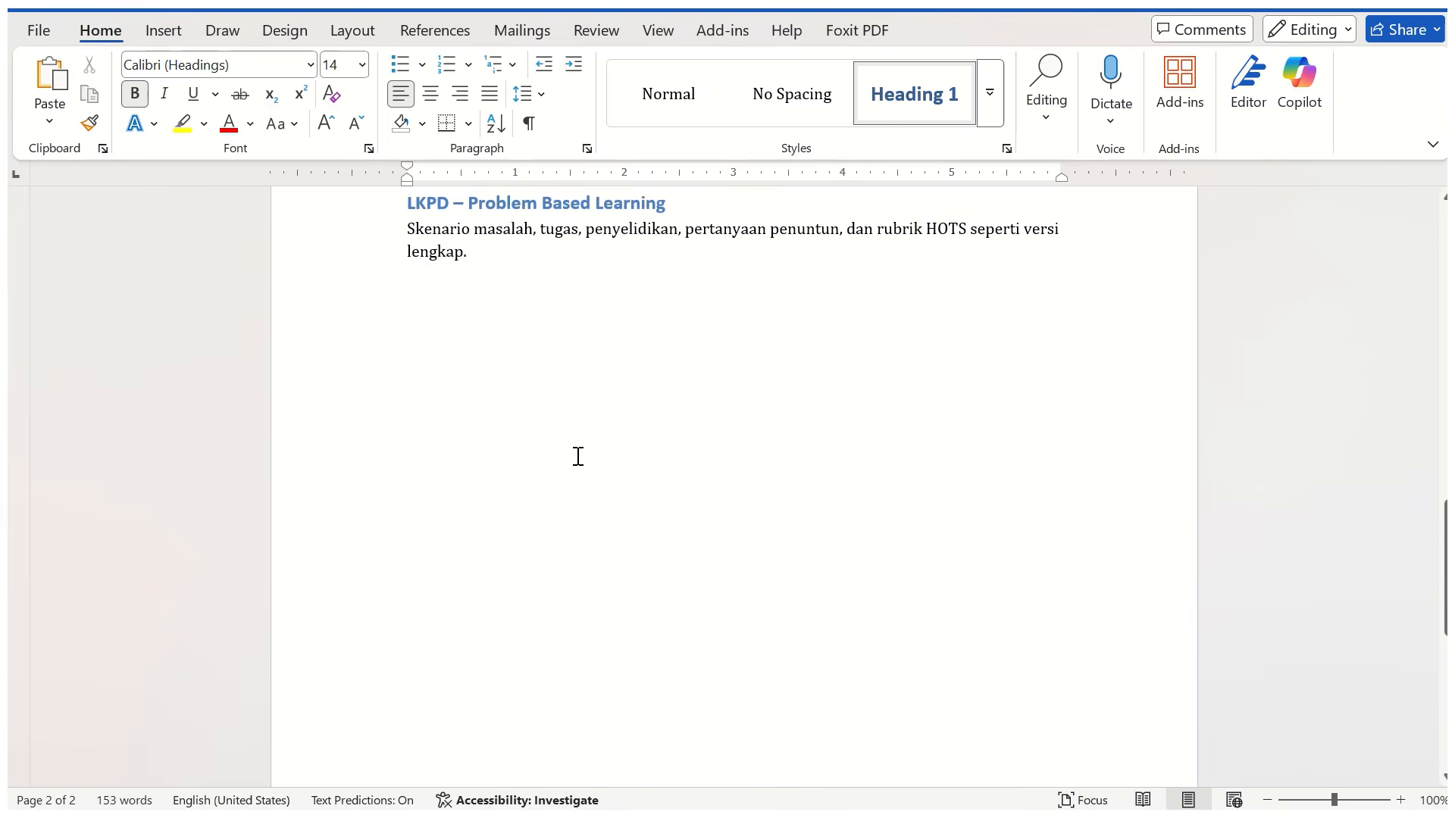
scroll(577, 455, down, 4)
scroll(578, 453, down, 5)
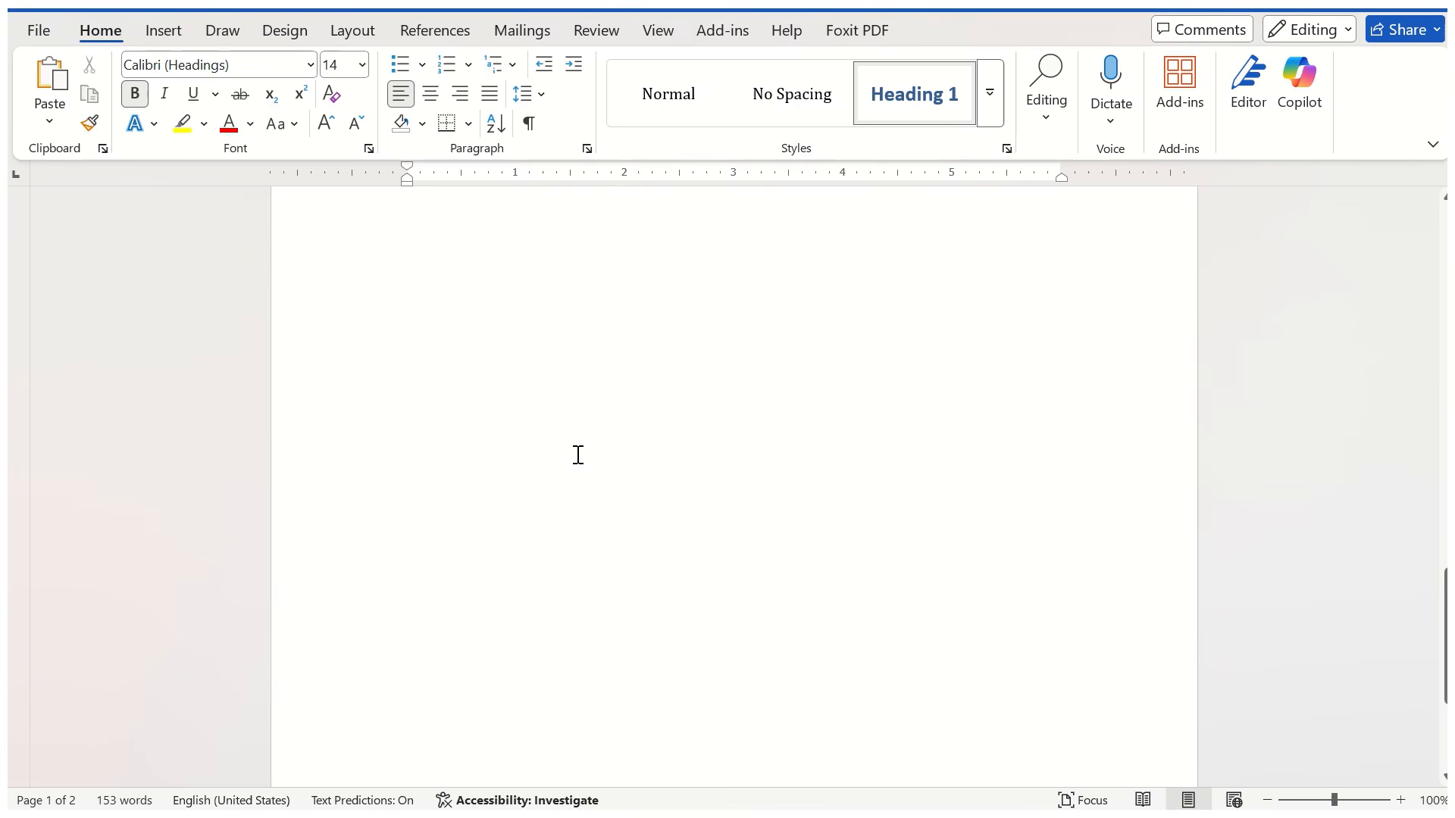
scroll(577, 453, up, 4)
scroll(578, 453, down, 4)
scroll(579, 453, up, 5)
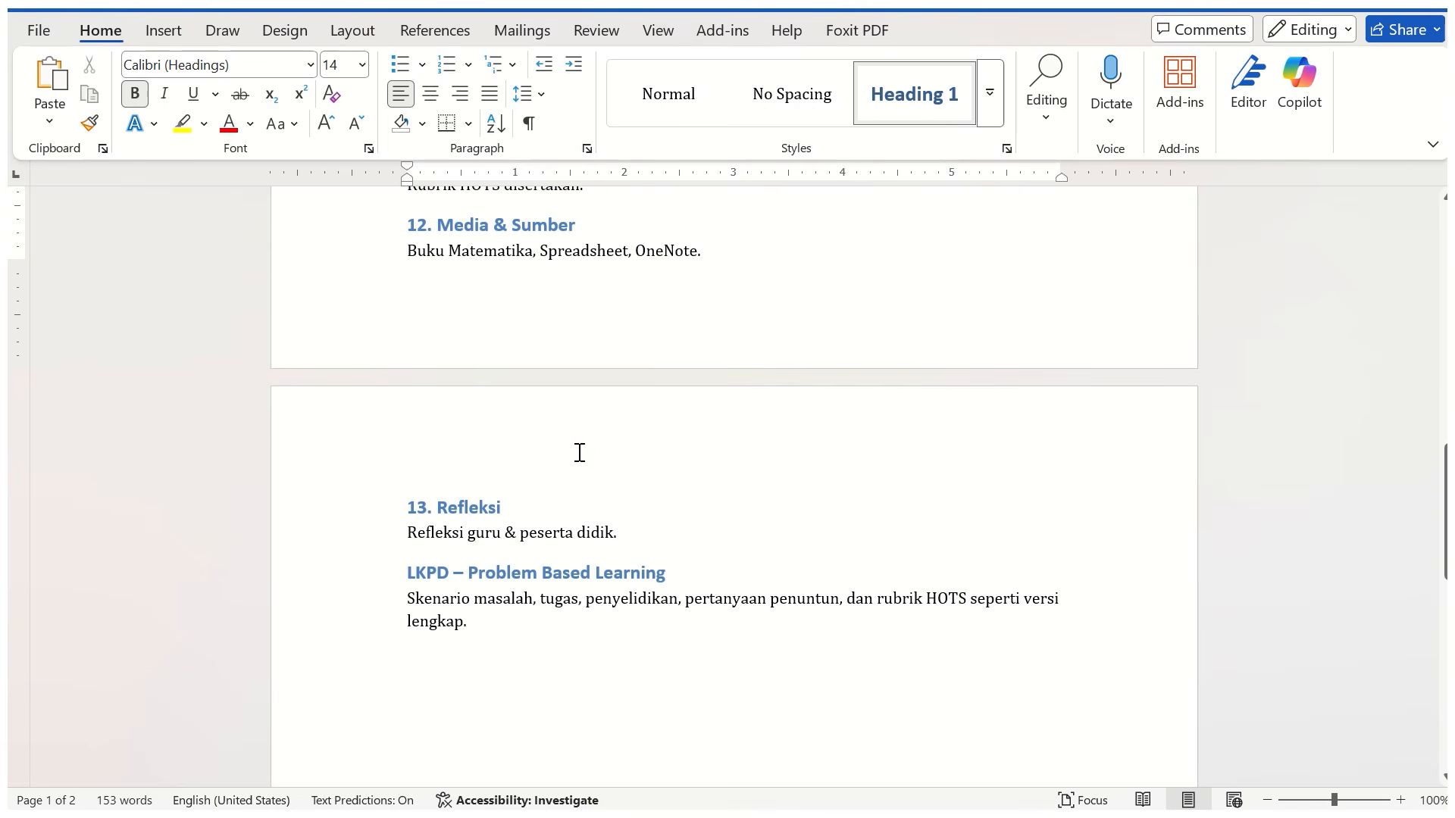
scroll(579, 453, down, 4)
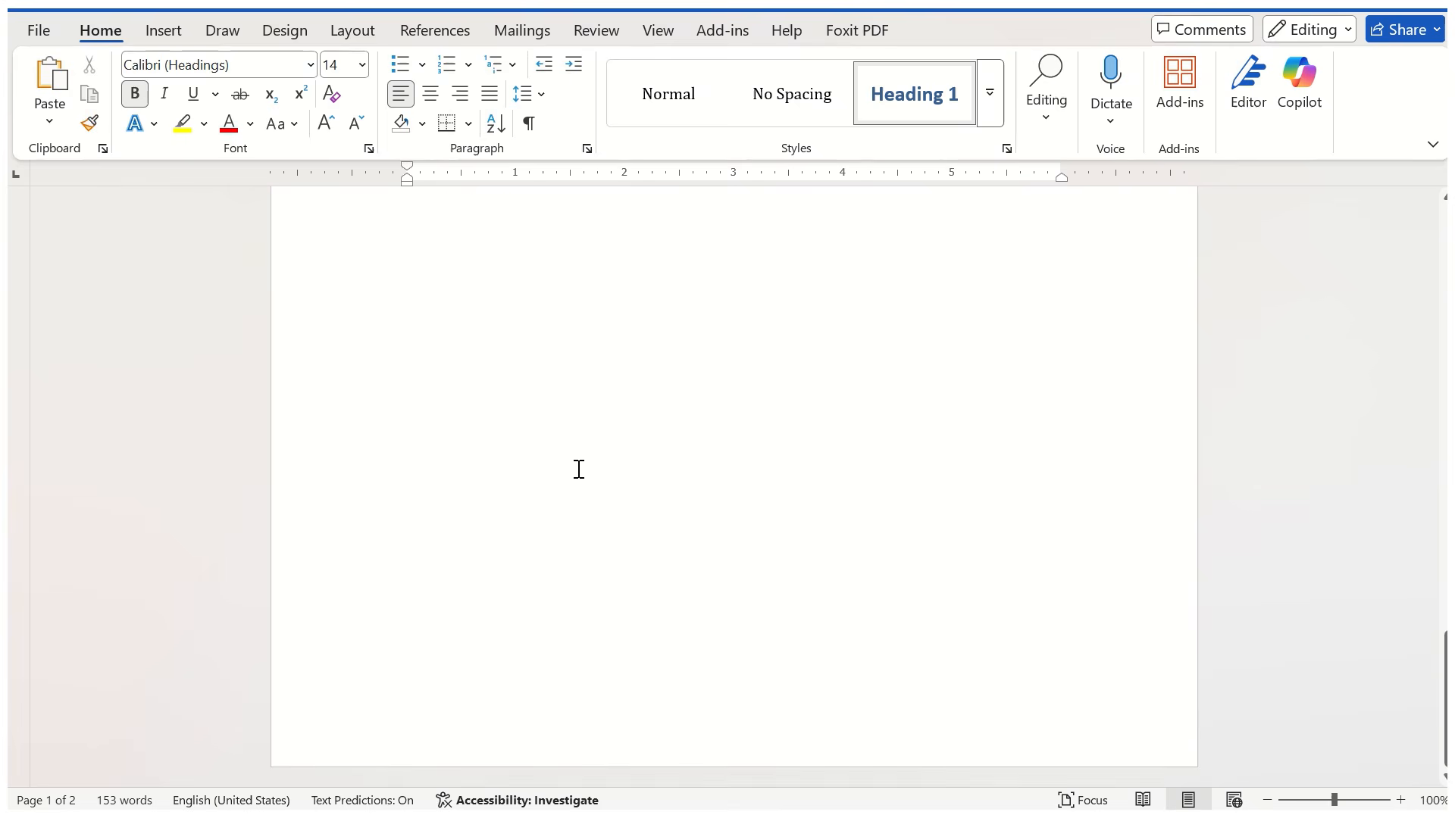
scroll(581, 455, up, 5)
scroll(582, 437, up, 5)
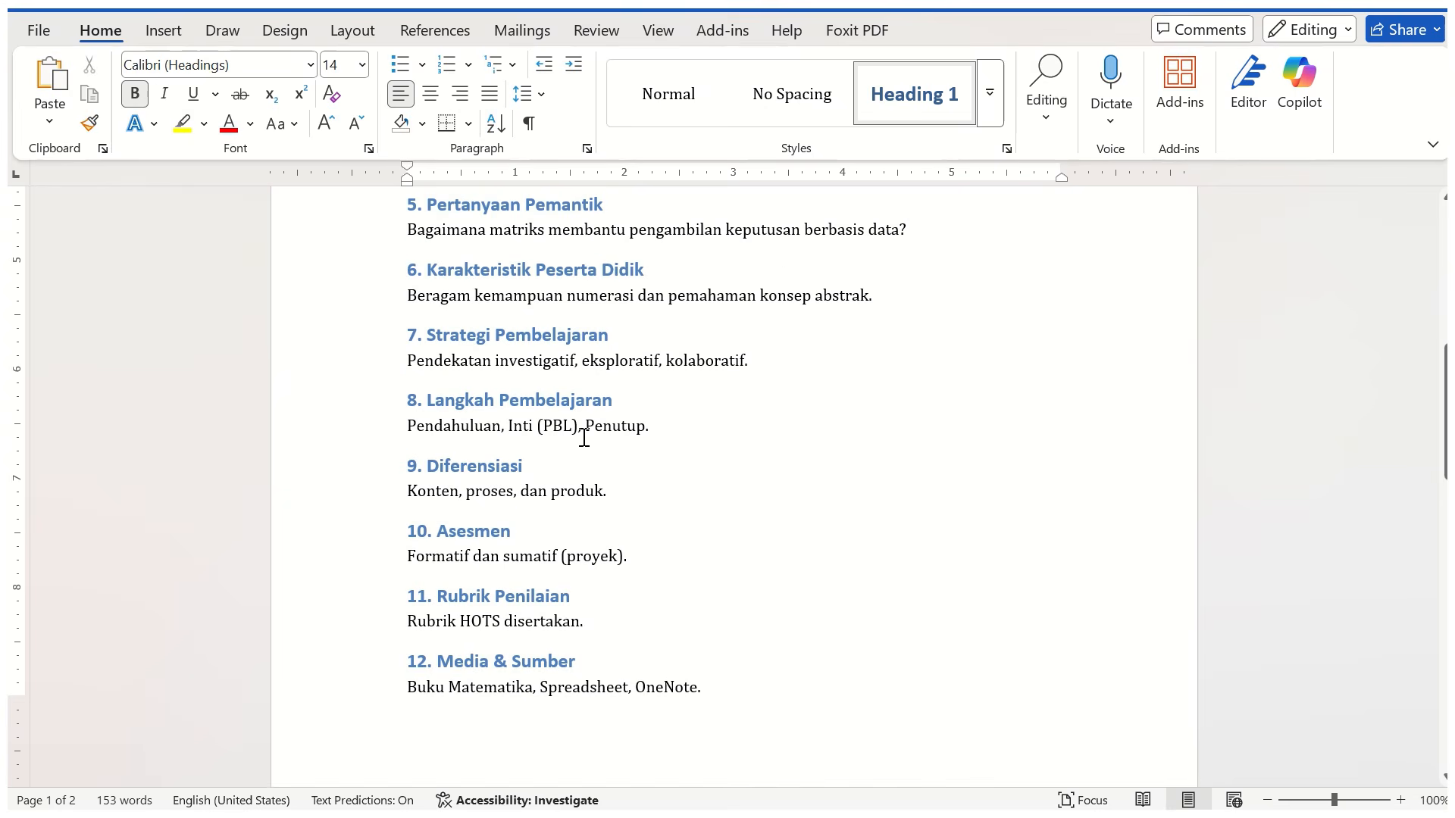
scroll(583, 393, up, 4)
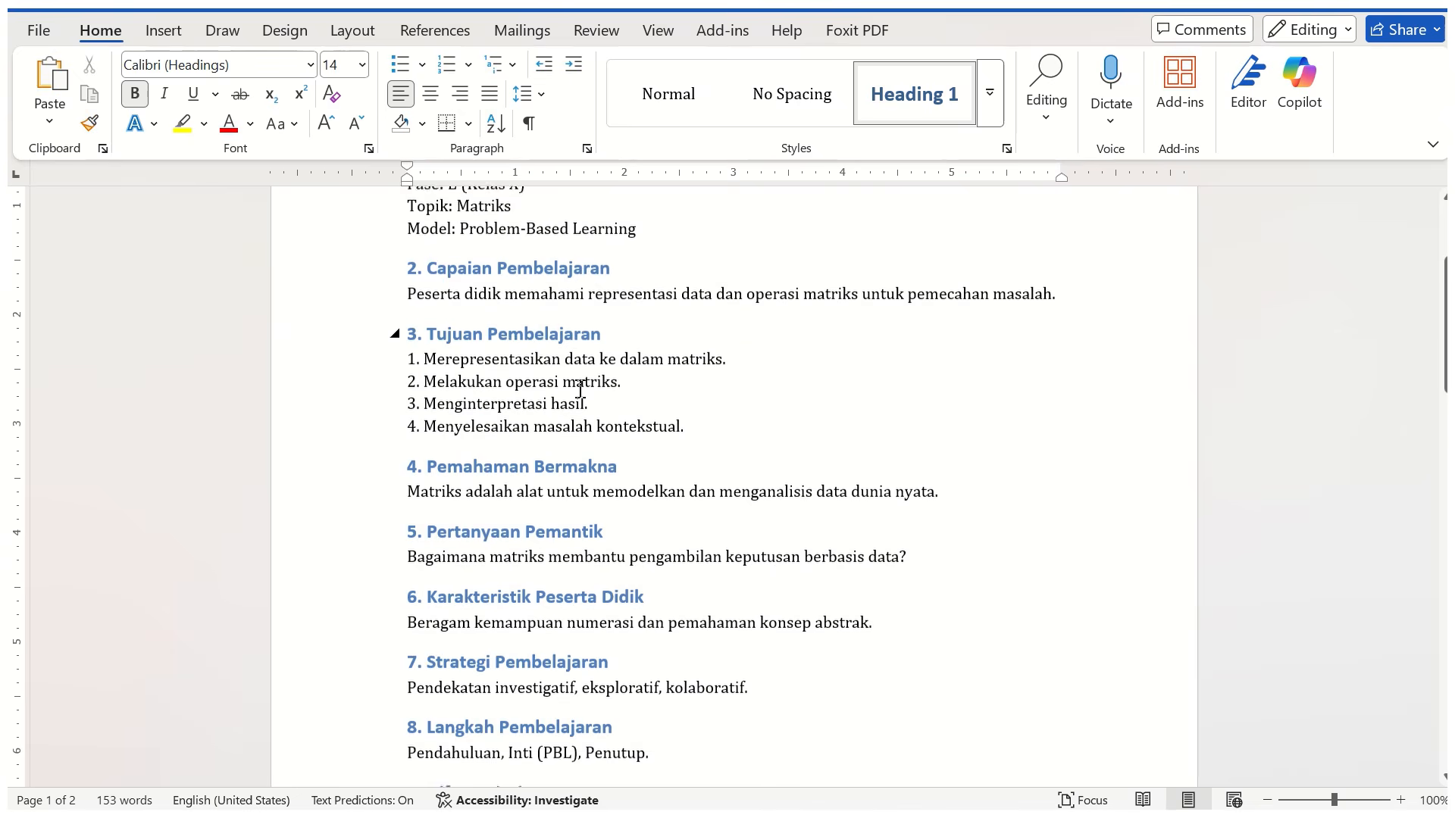
scroll(580, 390, up, 1)
Switch back to the agent chat in the browser and dismiss the downloads list covering the reply
mouse_move(991, 815)
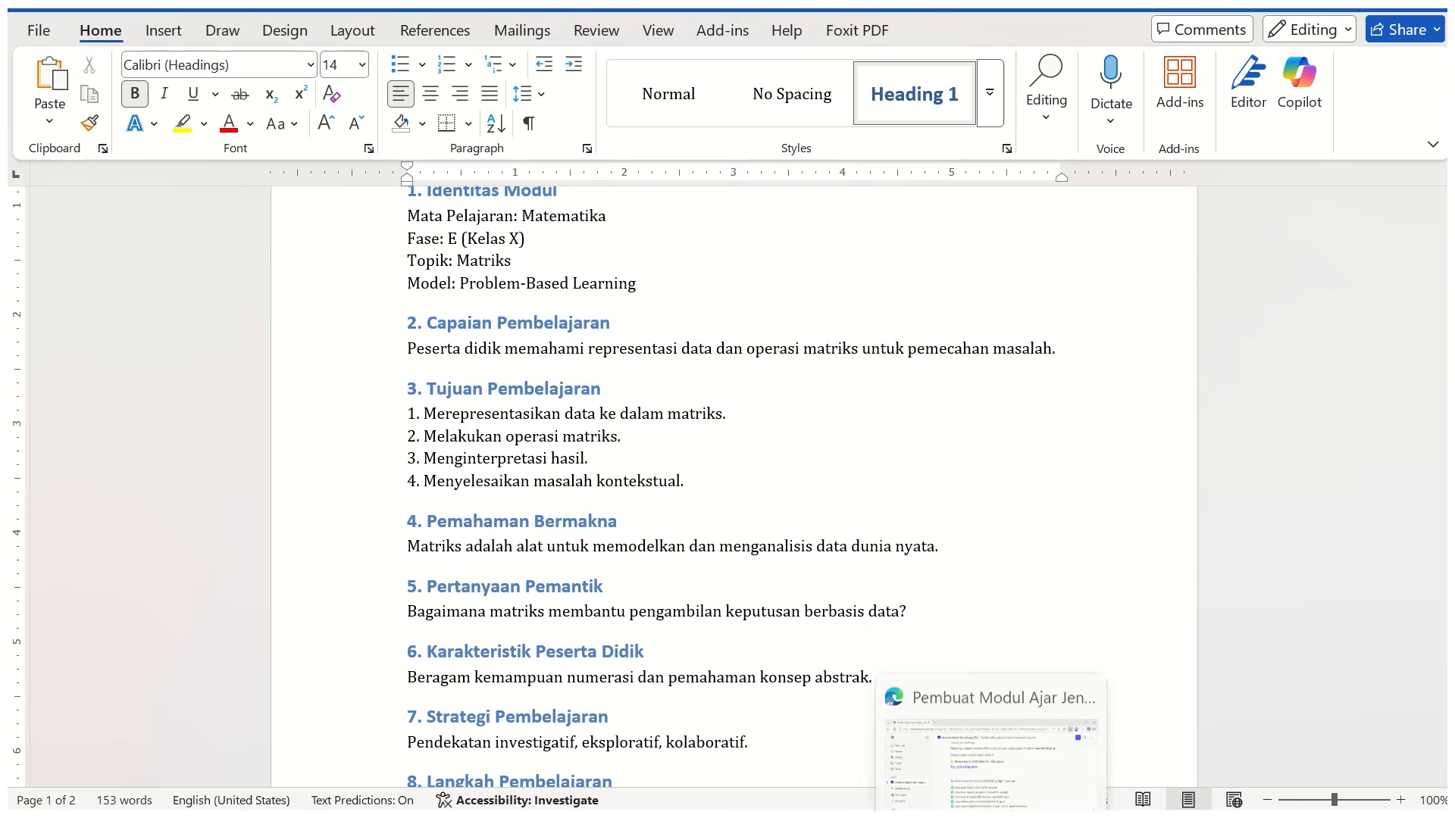
click(977, 754)
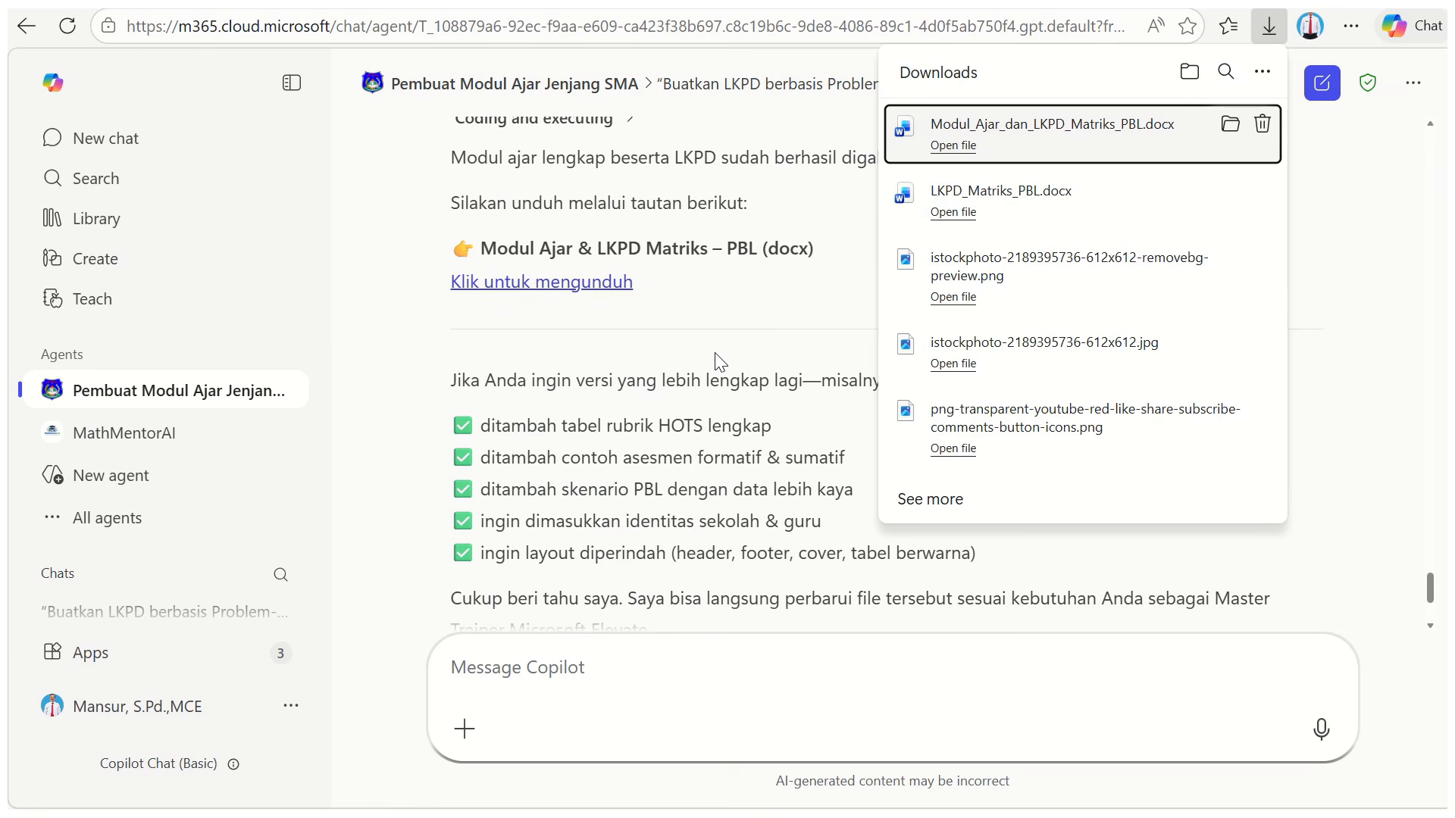
click(711, 333)
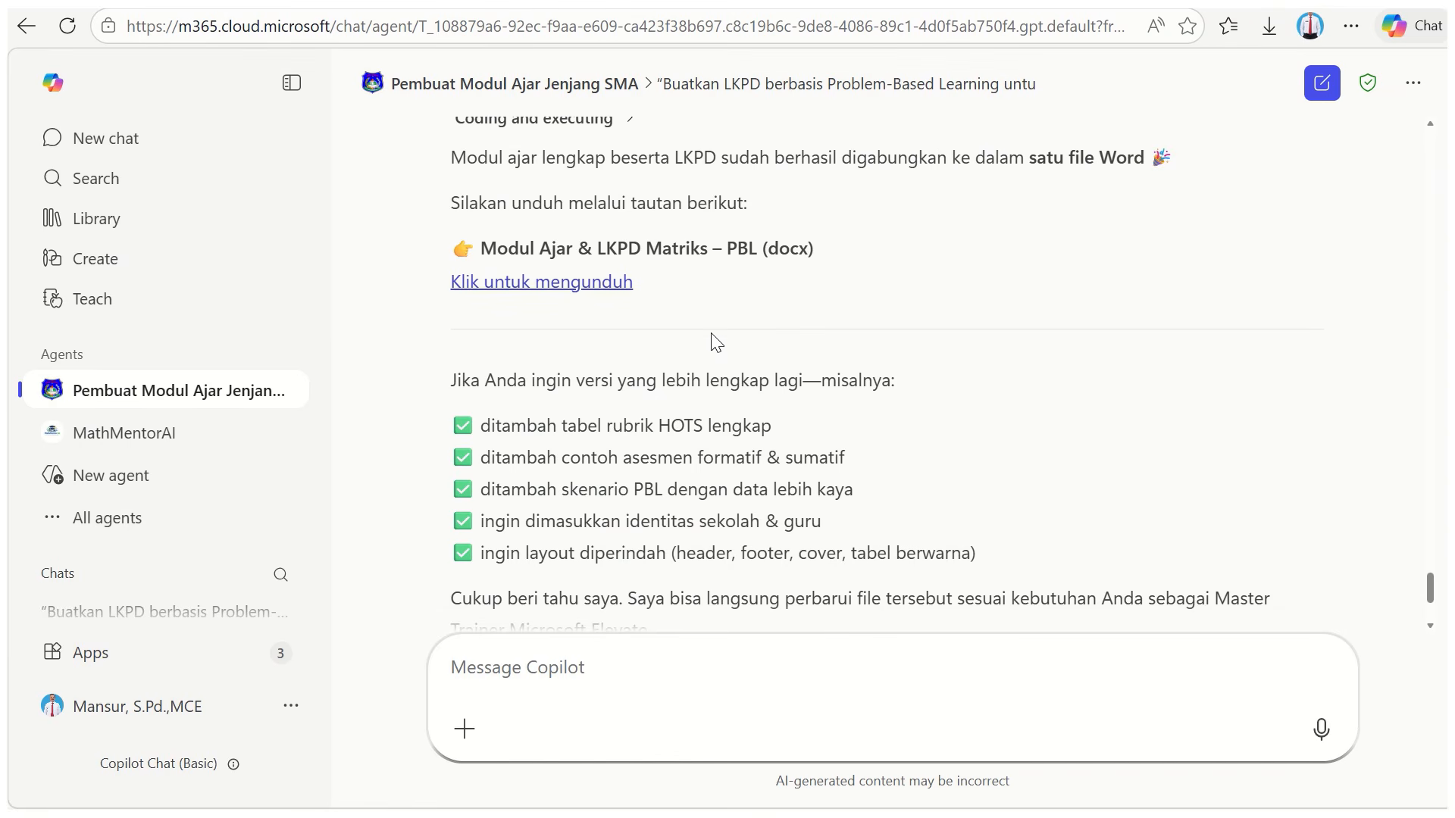